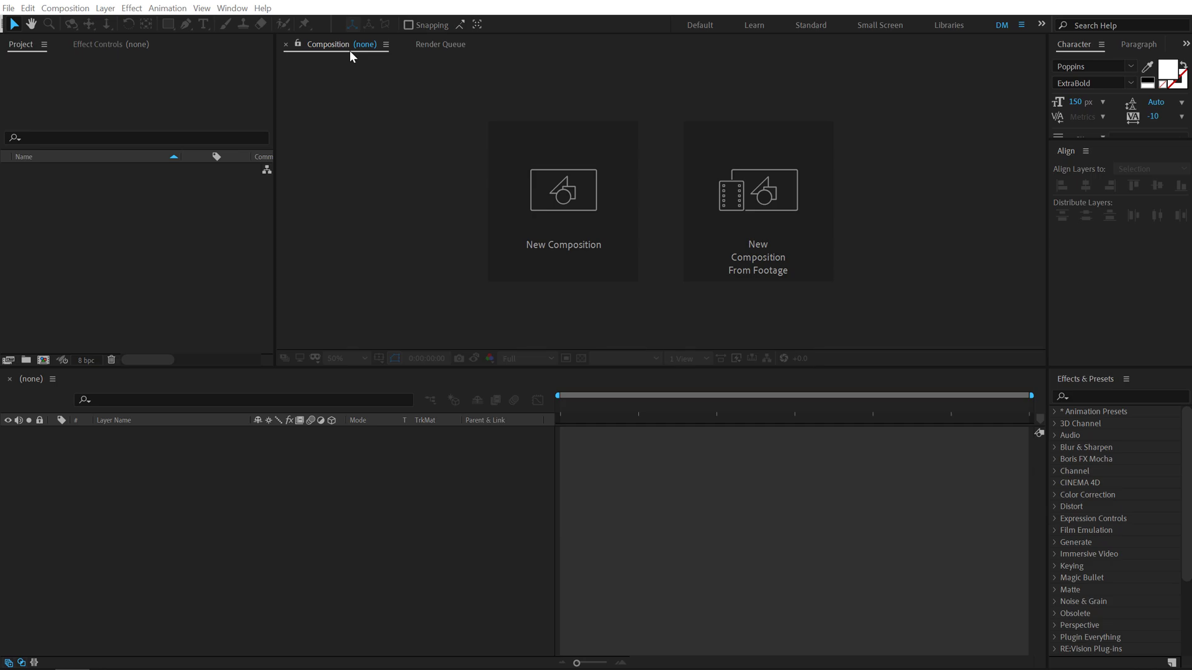
Create a 10-second 1920 x 1080 composition at 30 fps named Title_01
click(39, 363)
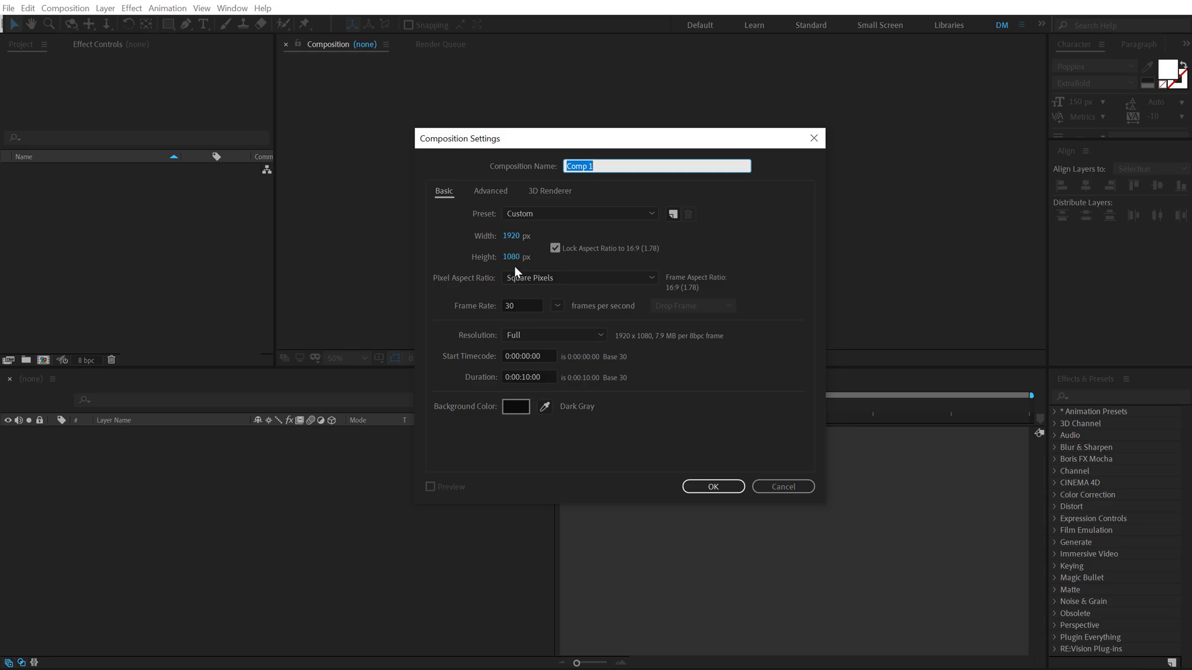
click(562, 174)
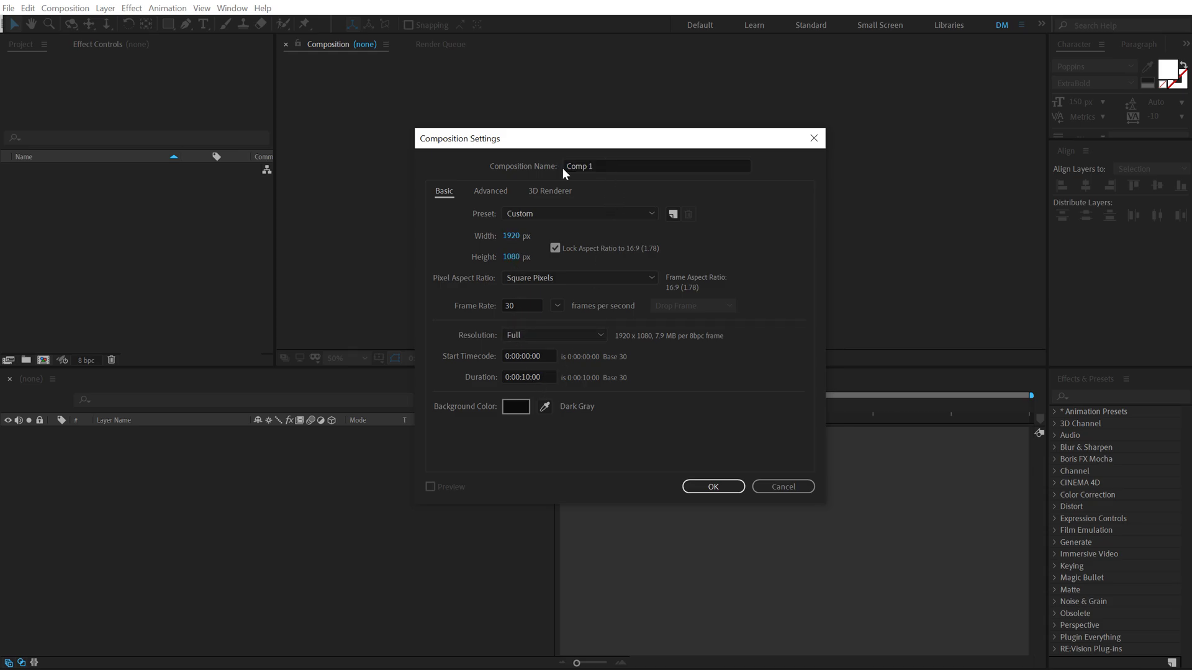
click(613, 165)
text(Tit)
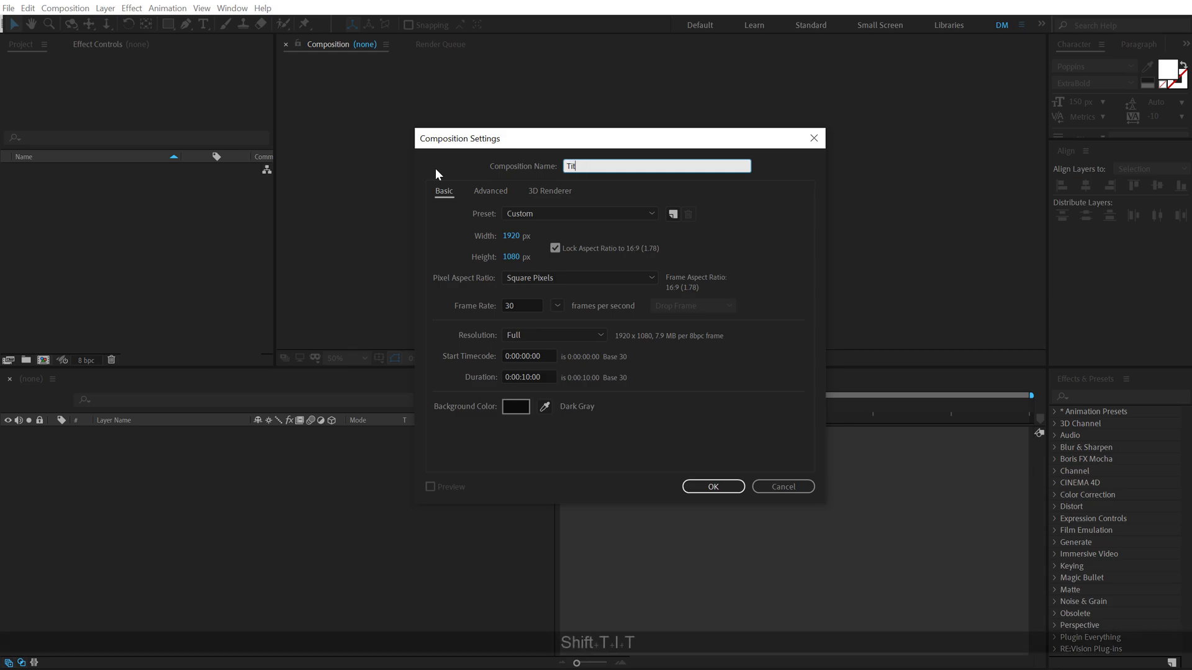
text(le_01)
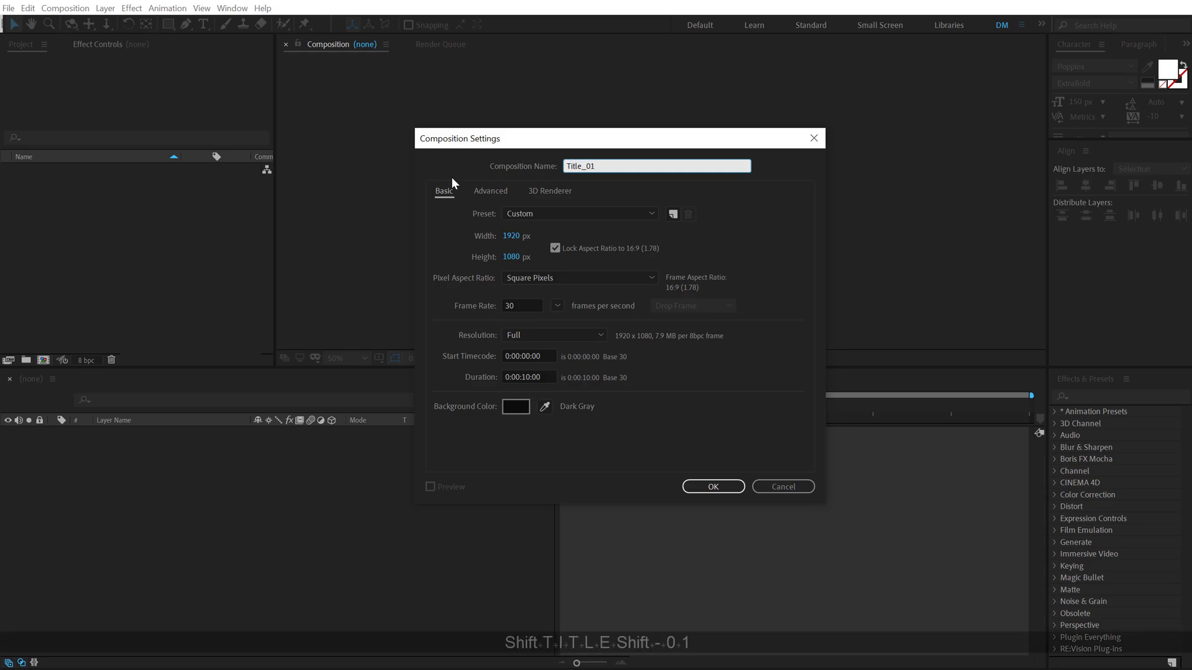
click(710, 487)
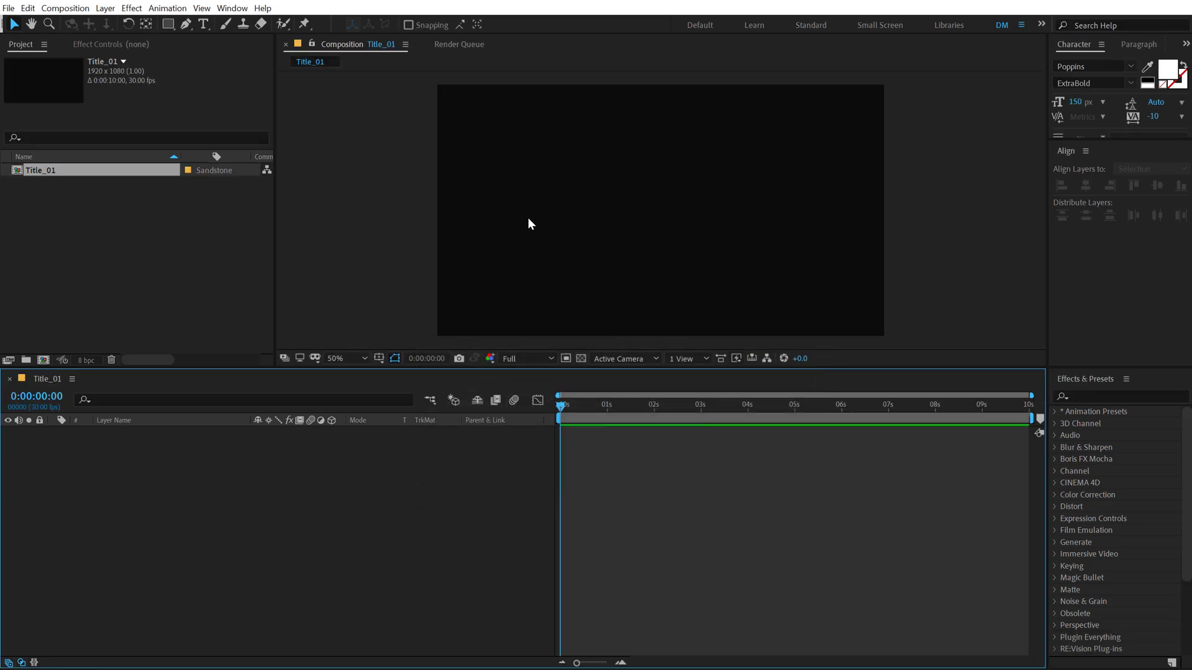
Add a text layer reading "Super." to the composition
click(203, 23)
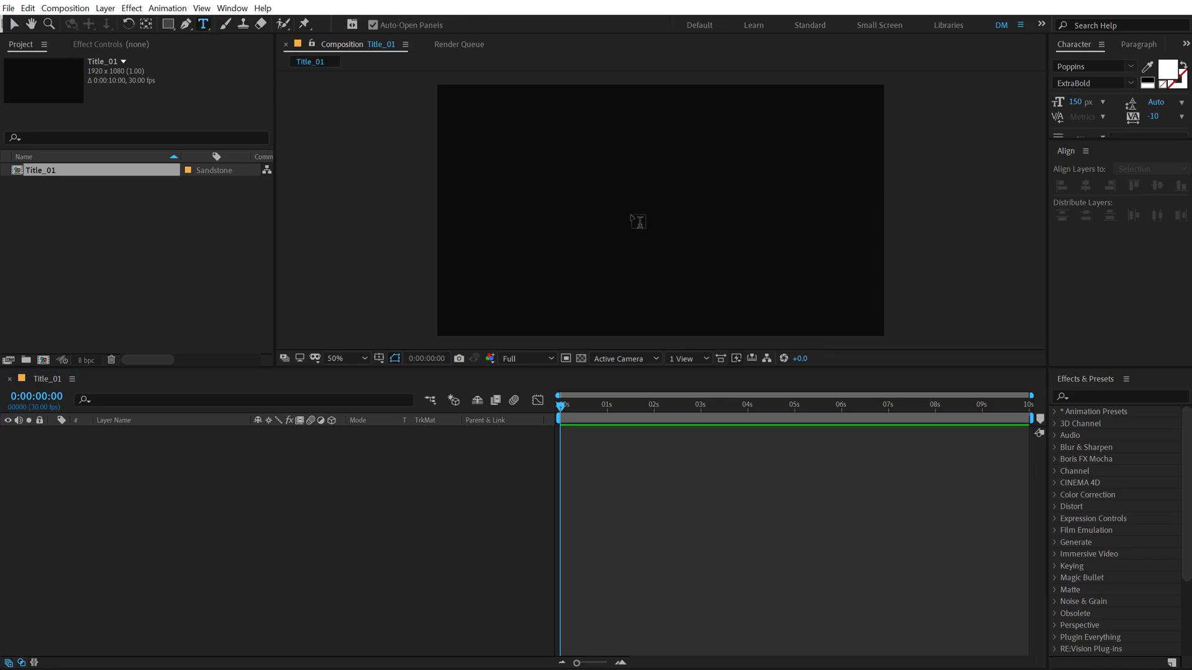
click(605, 220)
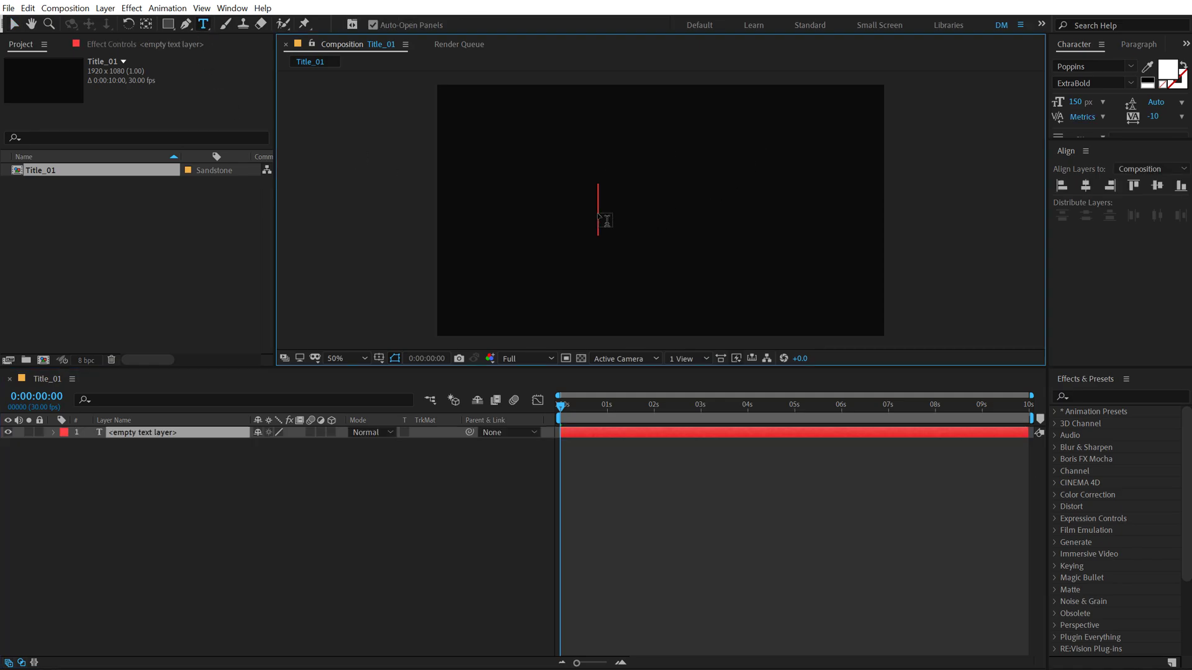
text(Super.)
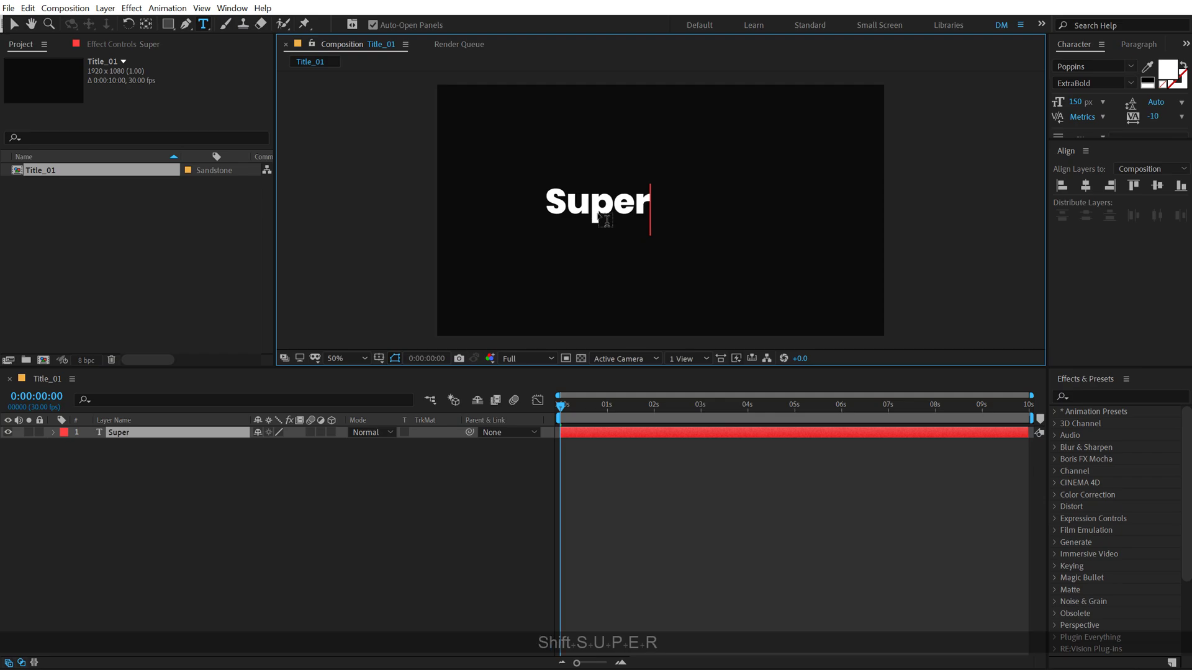
click(13, 23)
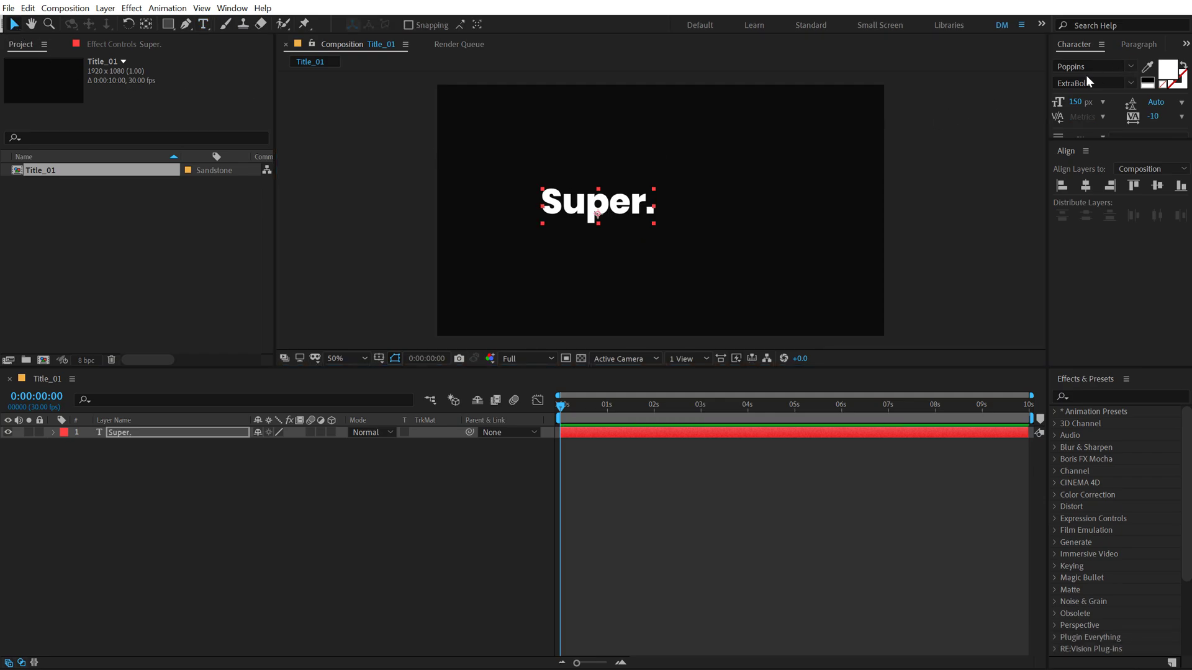
Centre the text layer horizontally and vertically in the composition and centre its anchor point on the text
click(1085, 185)
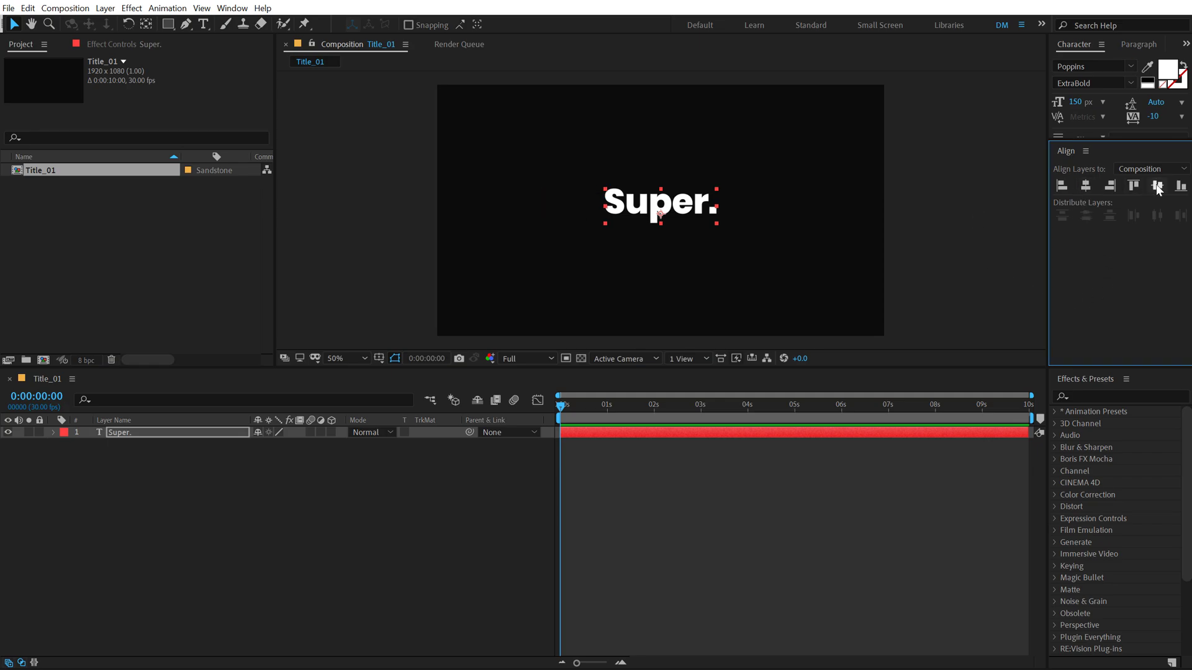
click(1157, 185)
key(period)
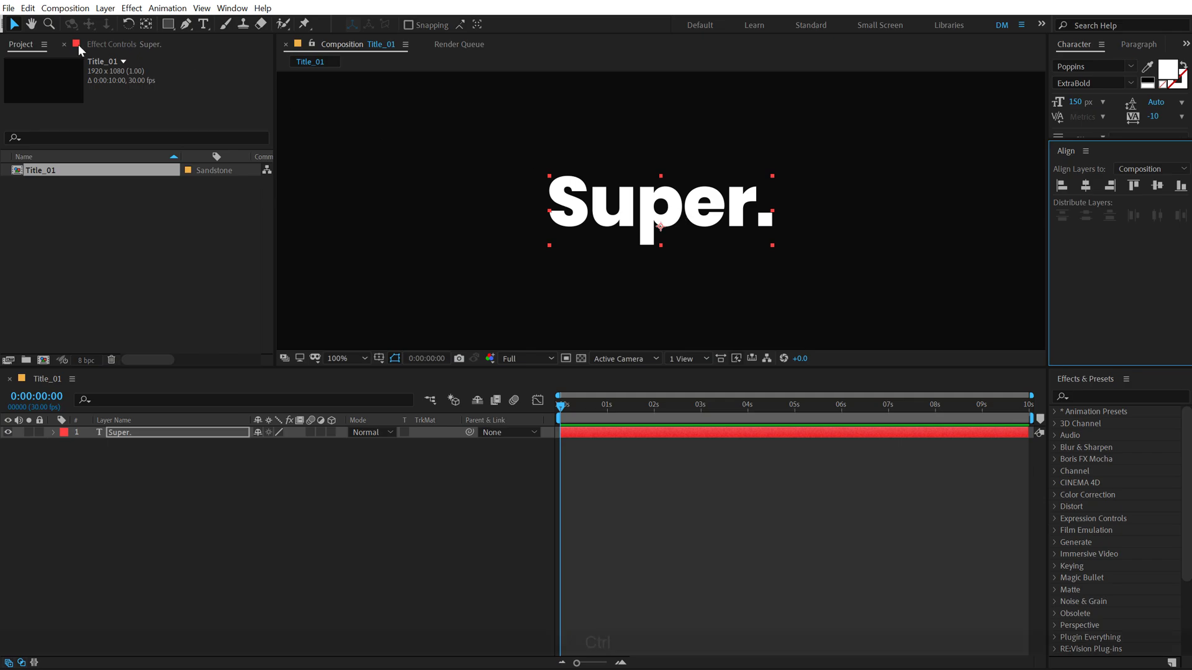
ctrl+double_click(146, 24)
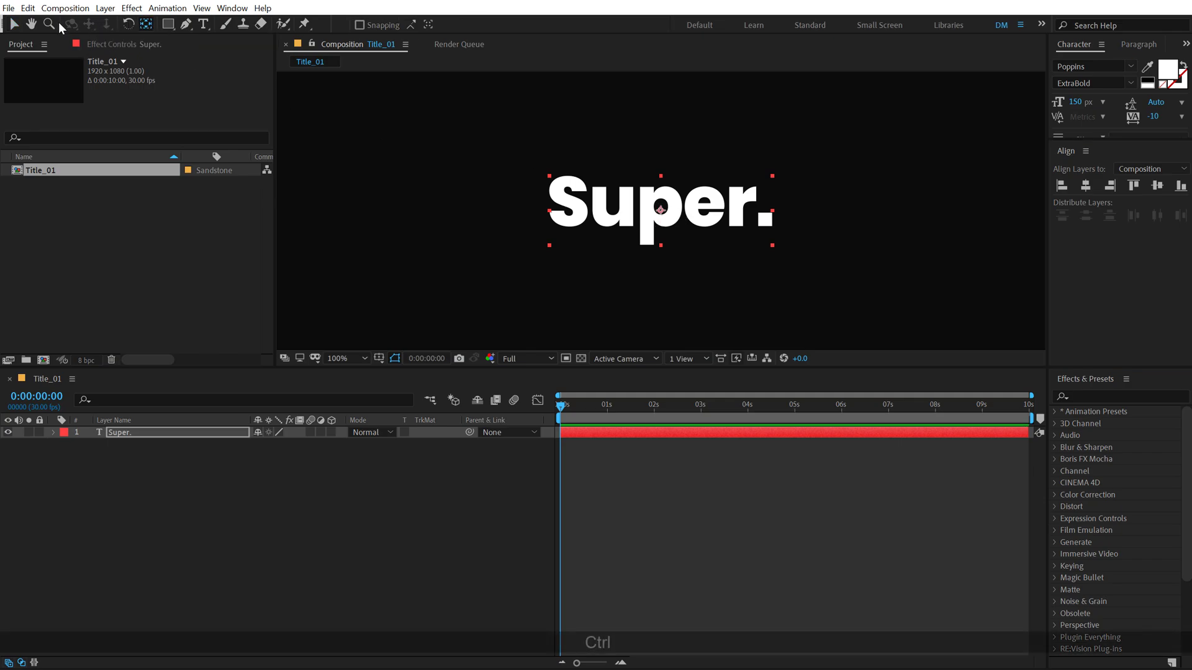
click(13, 24)
click(62, 260)
key(comma)
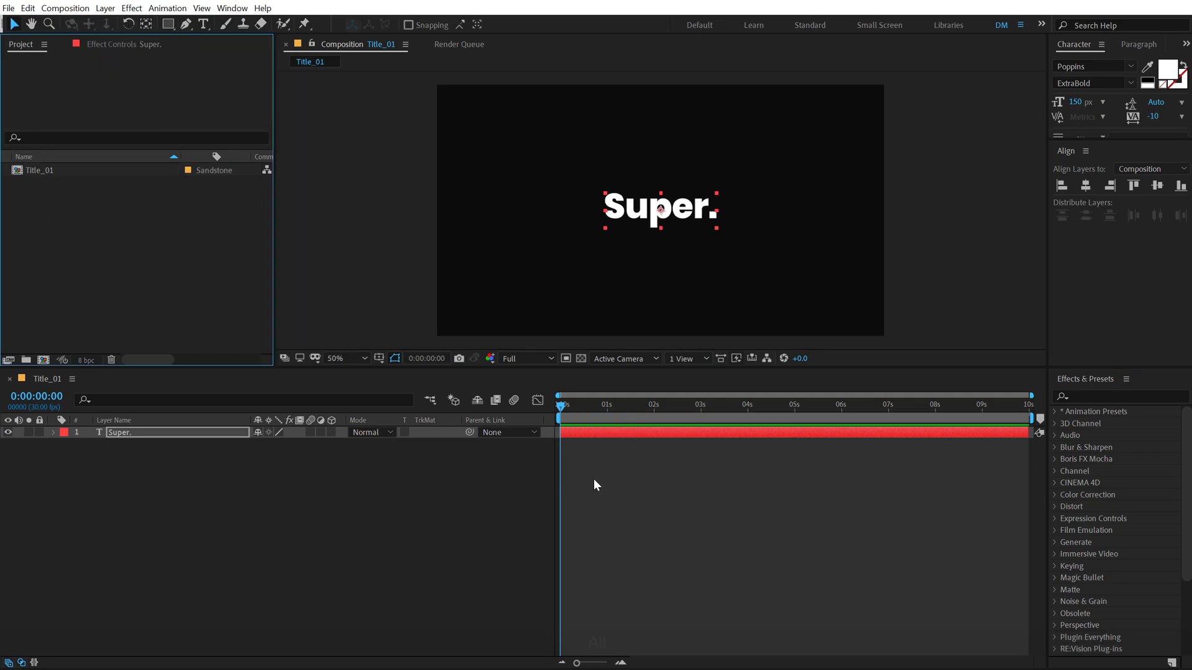
Trim the start of the "Super." text layer to frame 1
click(601, 481)
key(equal)
key(equal)
key(equal)
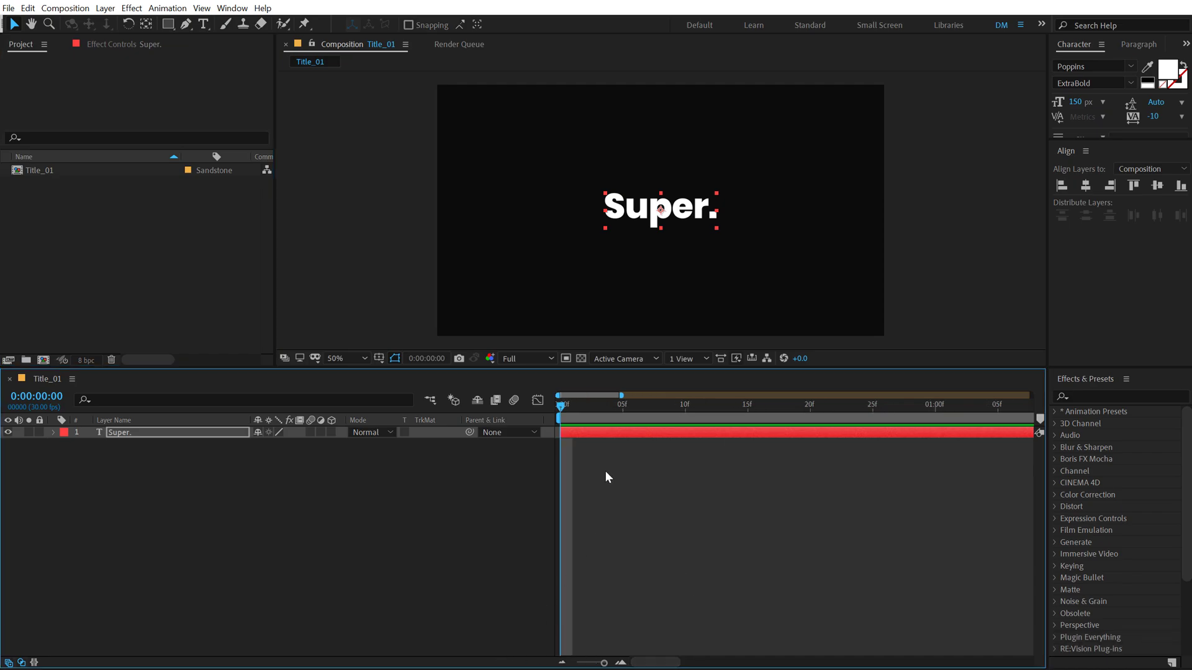
drag(561, 407, 571, 407)
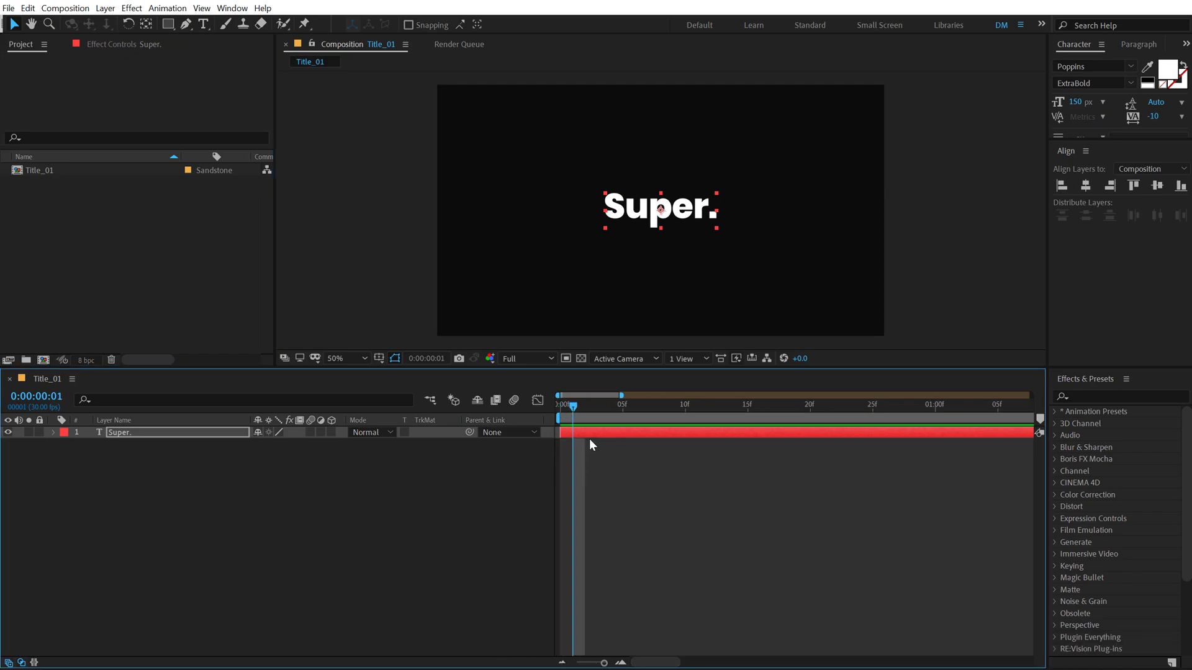
click(589, 432)
key(alt)
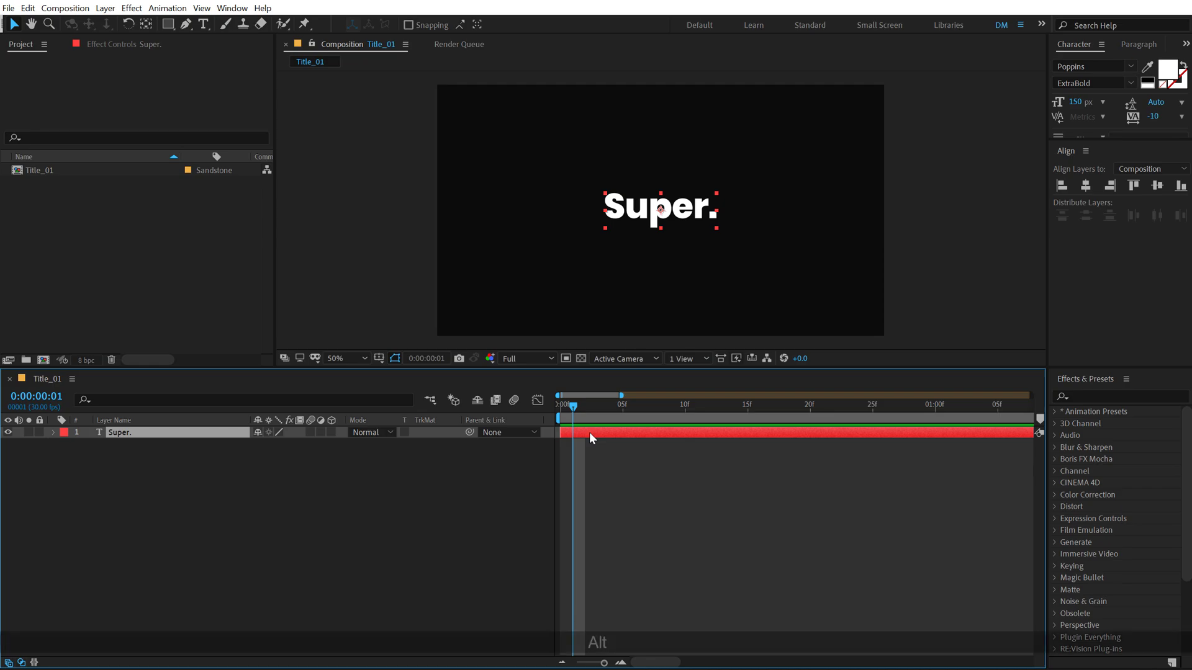
key(alt+bracketleft)
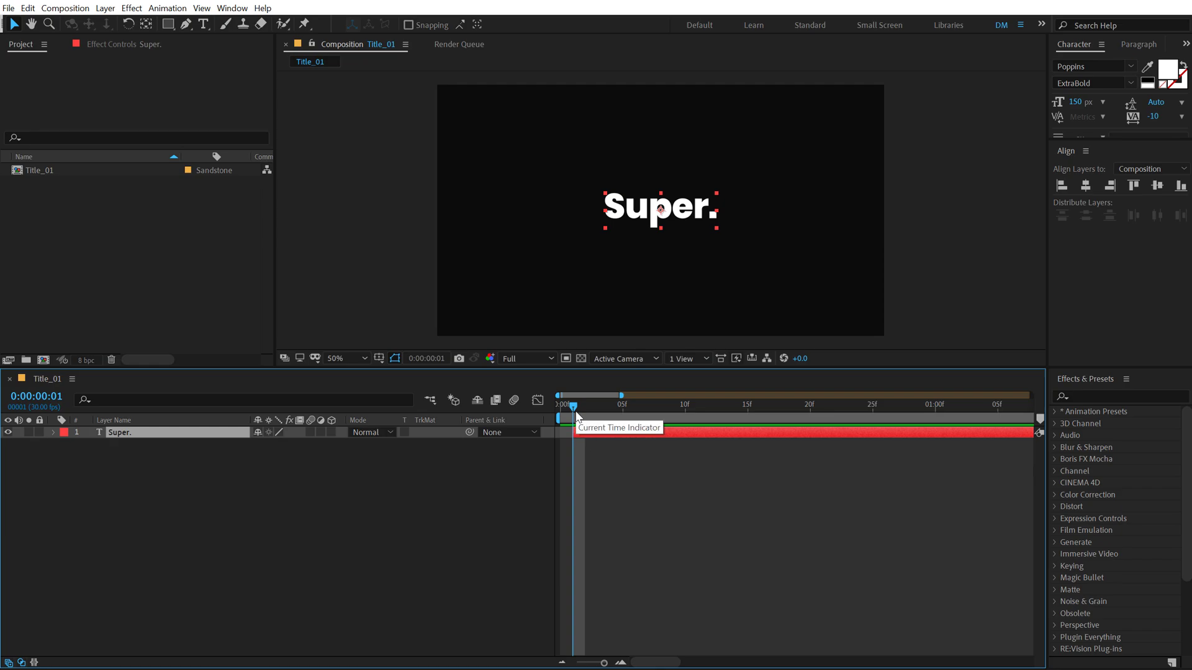
Split the text layer at frames 3, 5 and 7 to make two-frame segments ahead of the remaining long layer
key(Page_Down)
key(Page_Down)
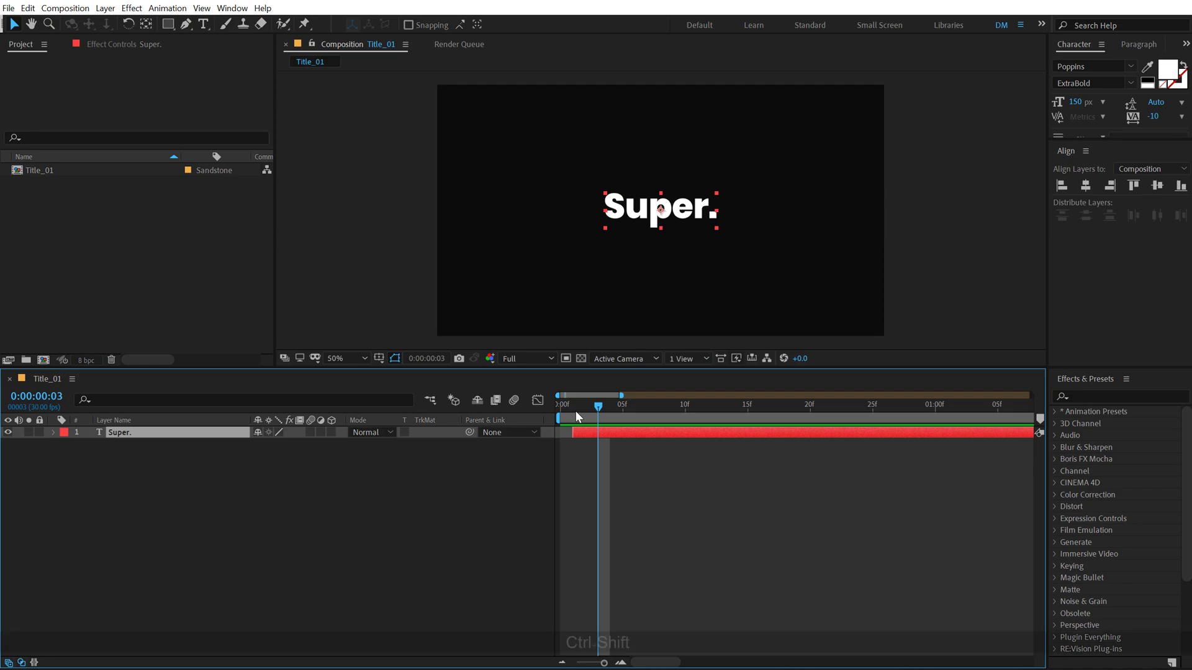
key(ctrl+shift+d)
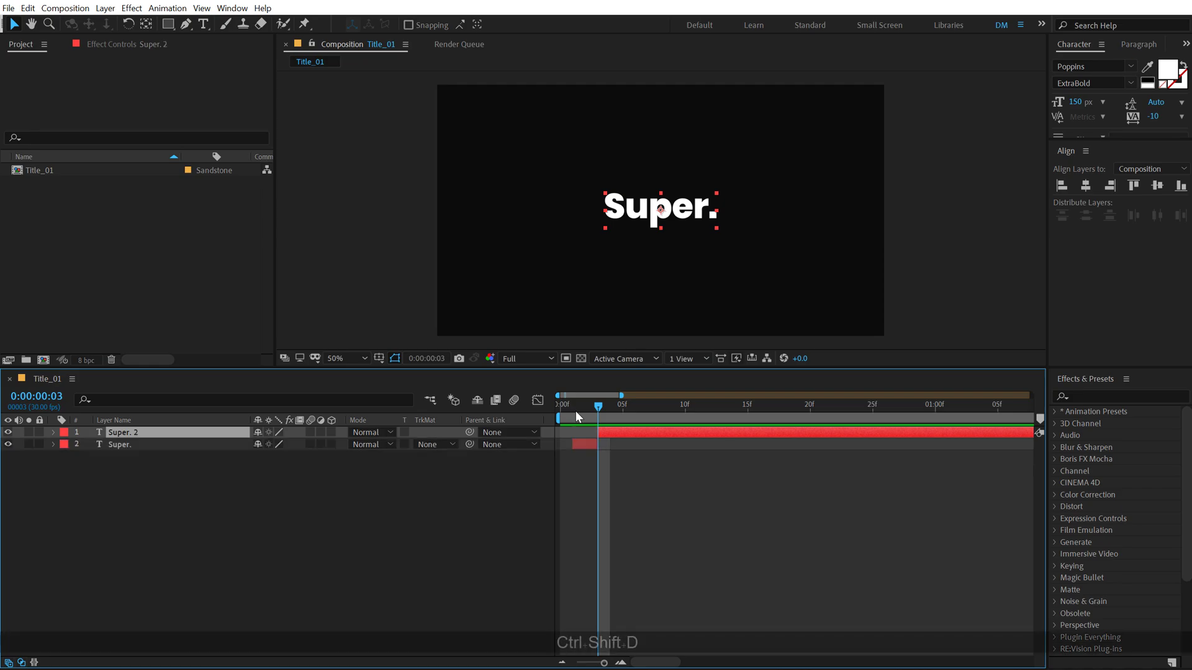
key(Page_Down)
key(Page_Down)
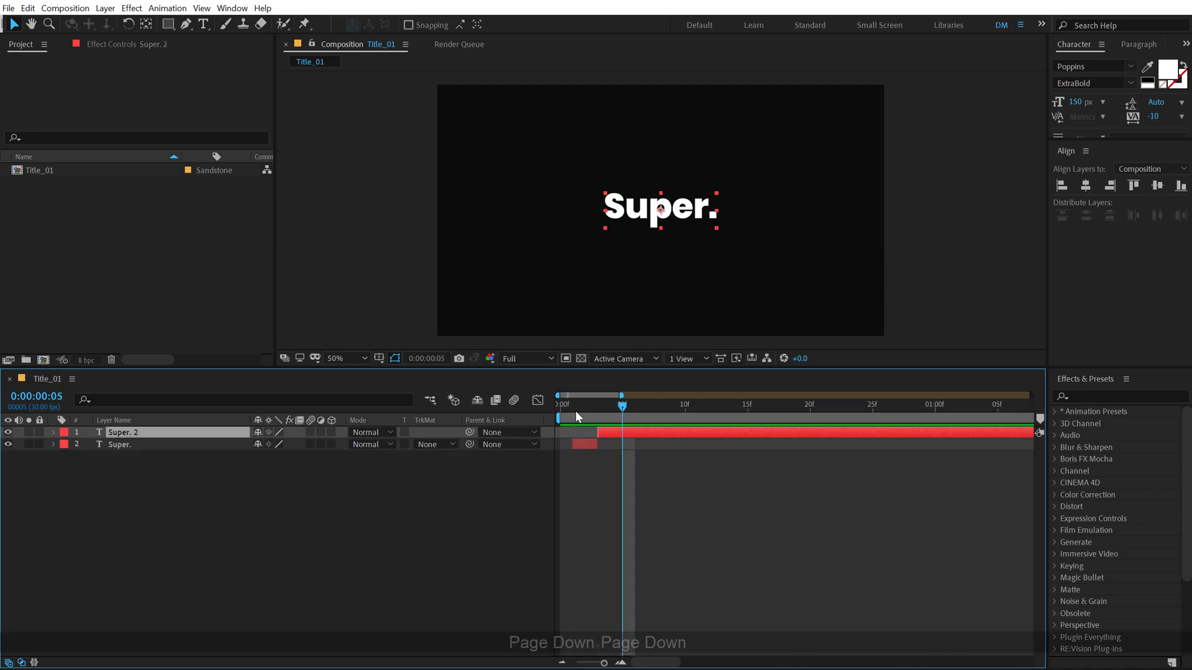
key(ctrl+shift+d)
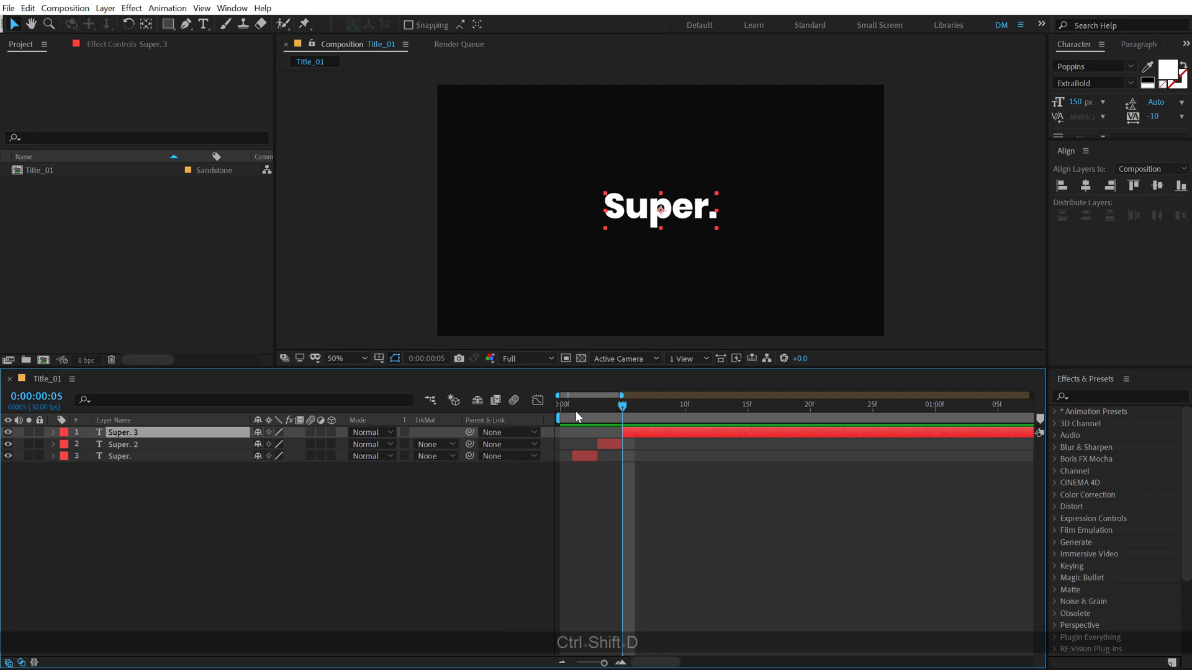
key(Page_Down)
key(Page_Down)
key(Page_Down)
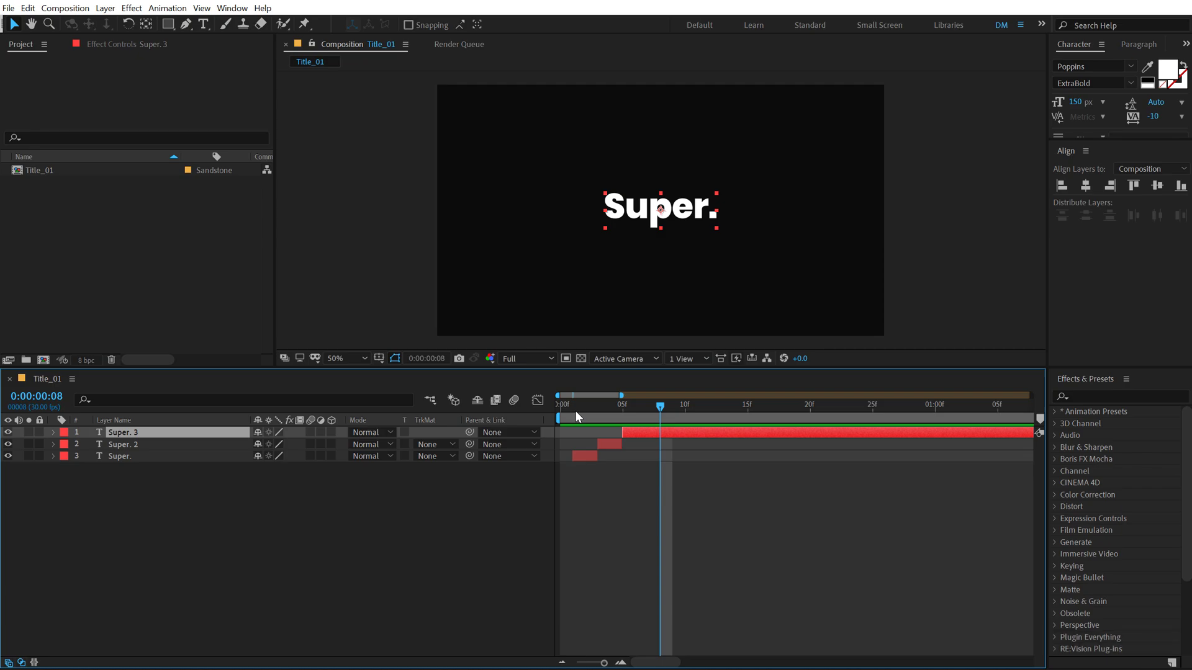
key(Page_Up)
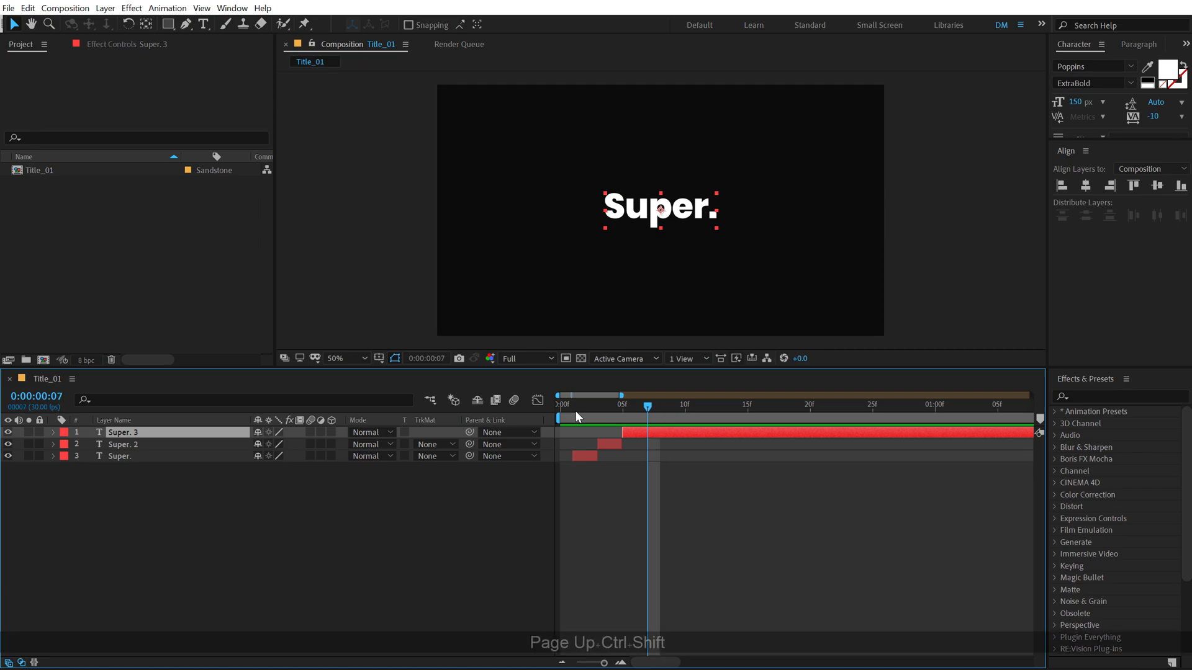
key(ctrl+shift+d)
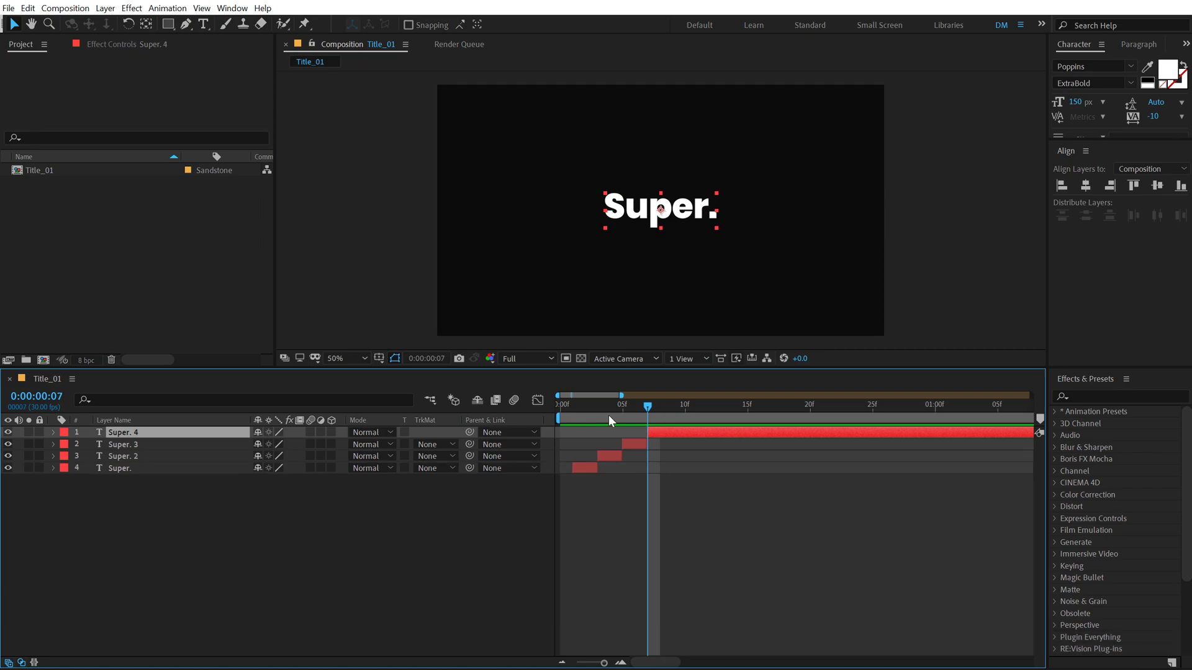
At frame 2, scale the first "Super." segment to 311% and move it horizontally until it runs past the frame's right edge
mouse_move(573, 409)
mouse_down()
mouse_move(685, 408)
mouse_move(586, 409)
mouse_up()
click(587, 466)
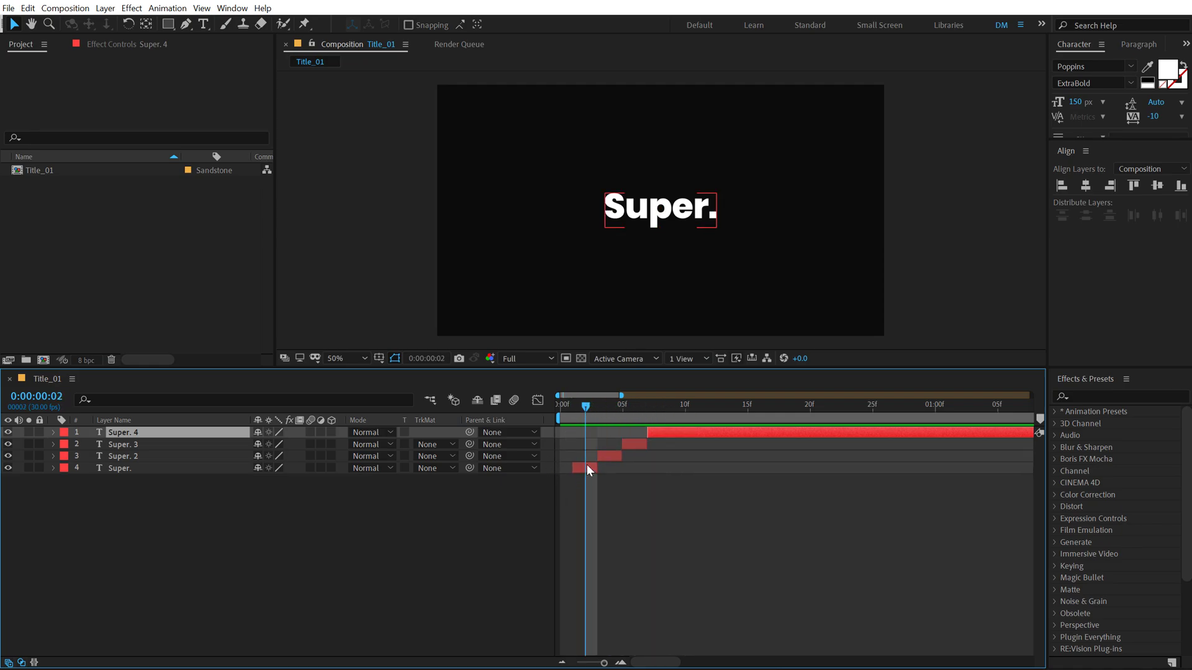
key(s)
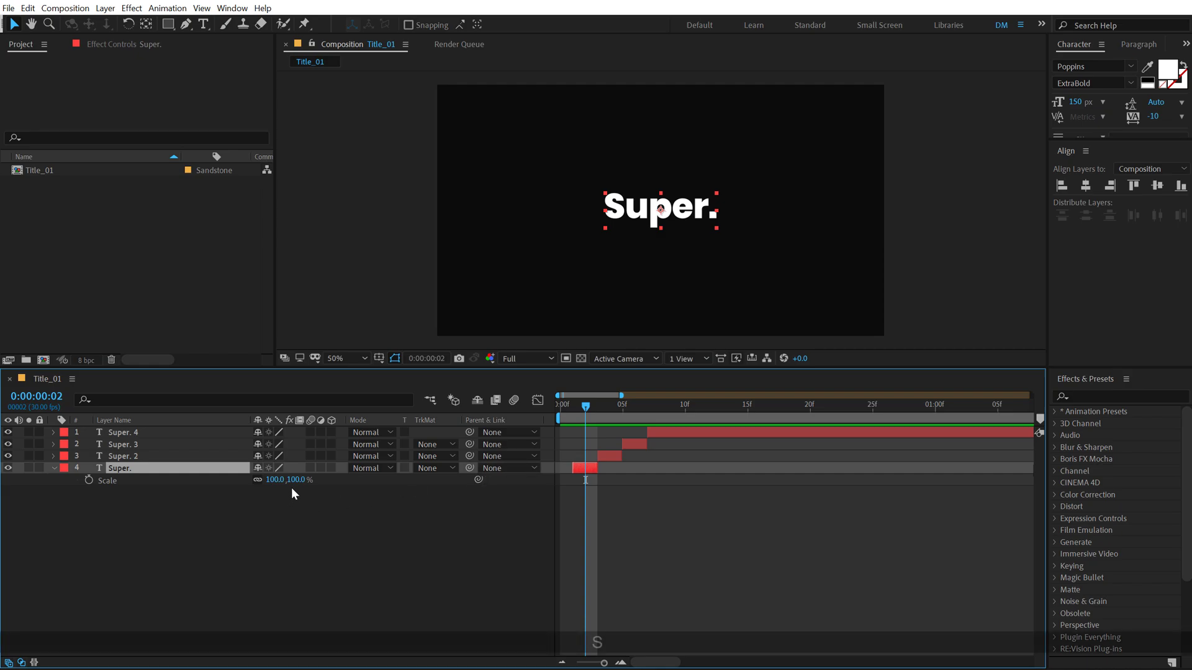
drag(275, 480, 425, 473)
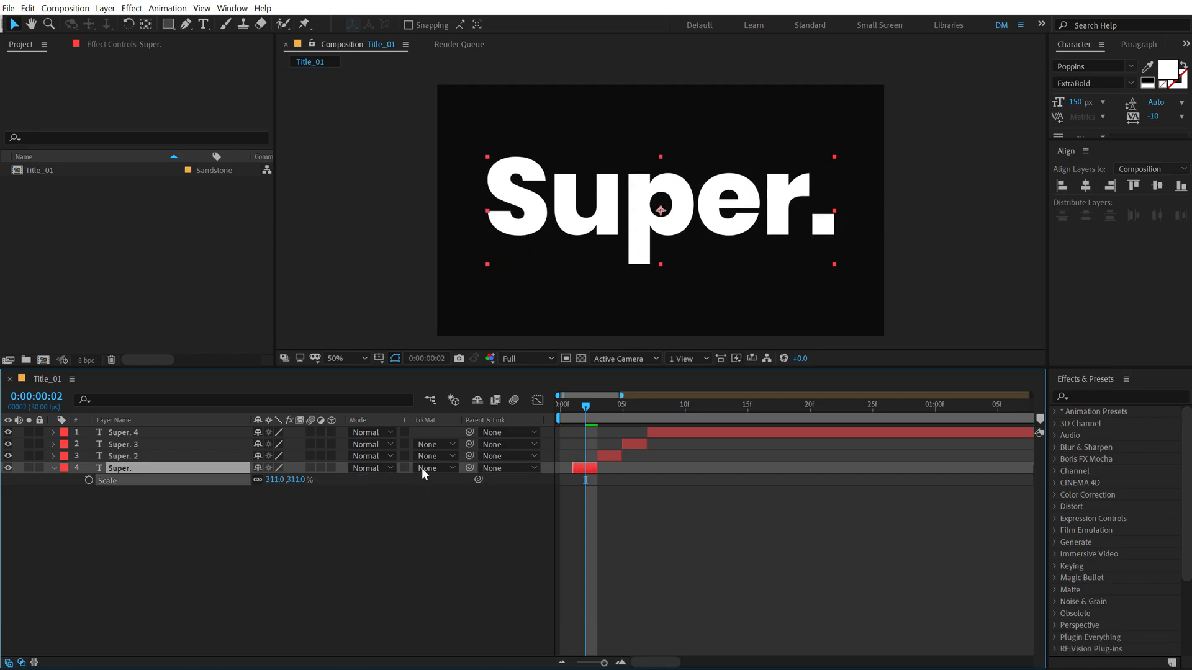
drag(662, 200, 846, 211)
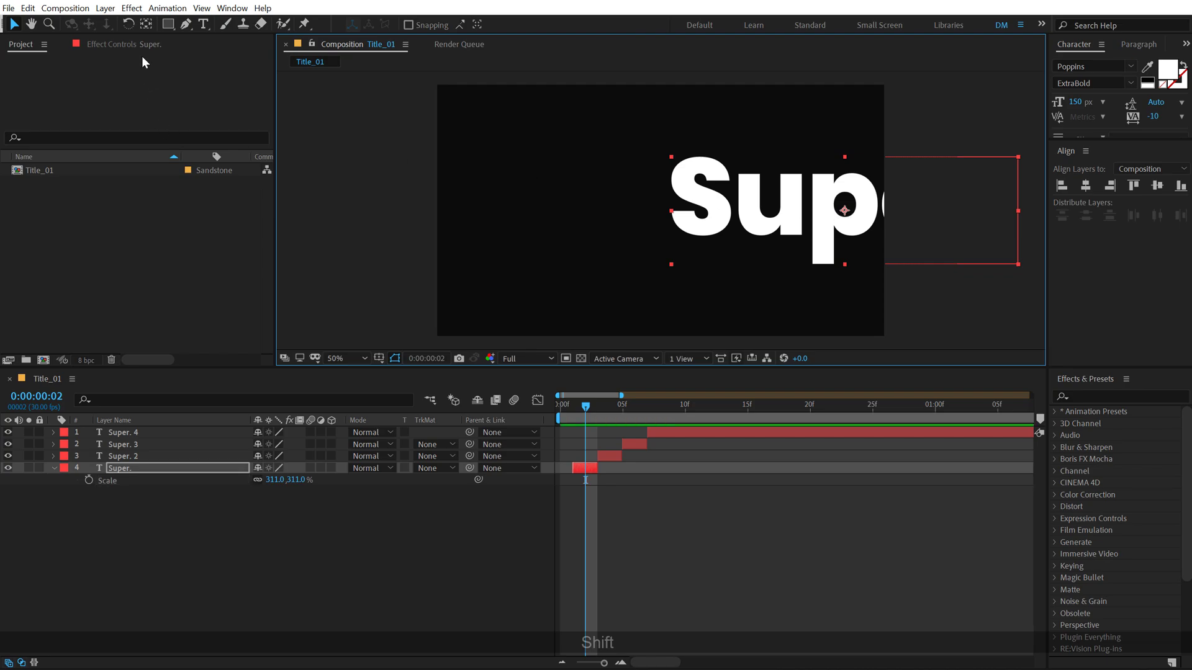
Draw three separate rectangular masks across the upper, middle and lower parts of the first "Super." segment, leaving gaps between them
key(q)
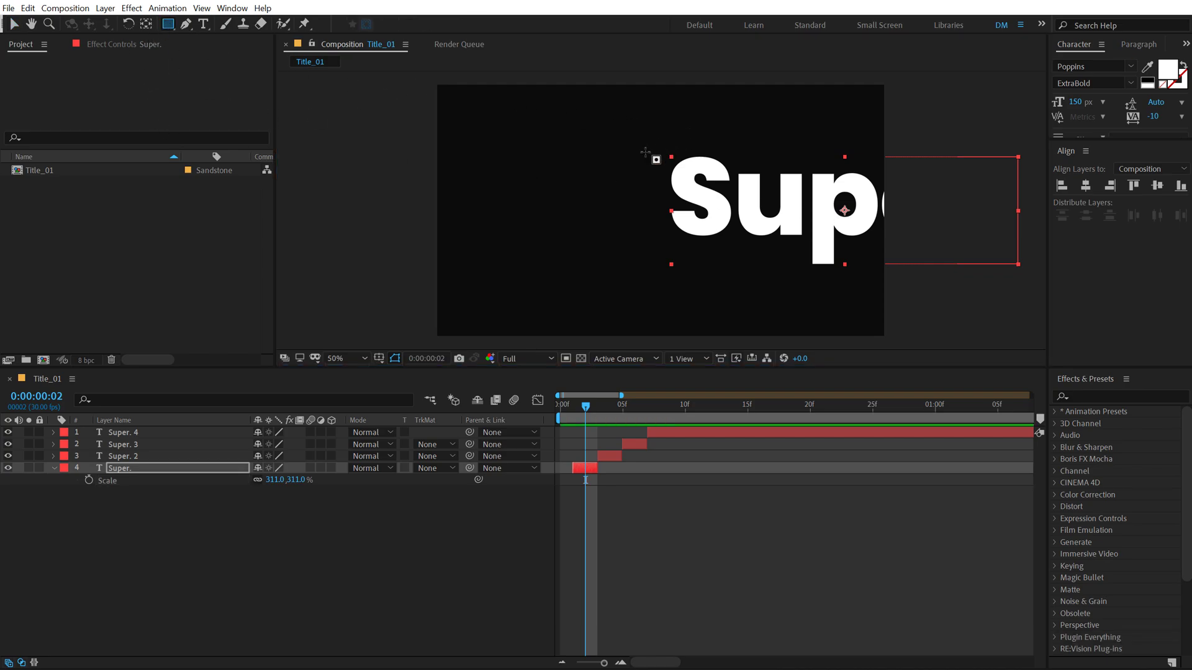
drag(626, 139, 943, 178)
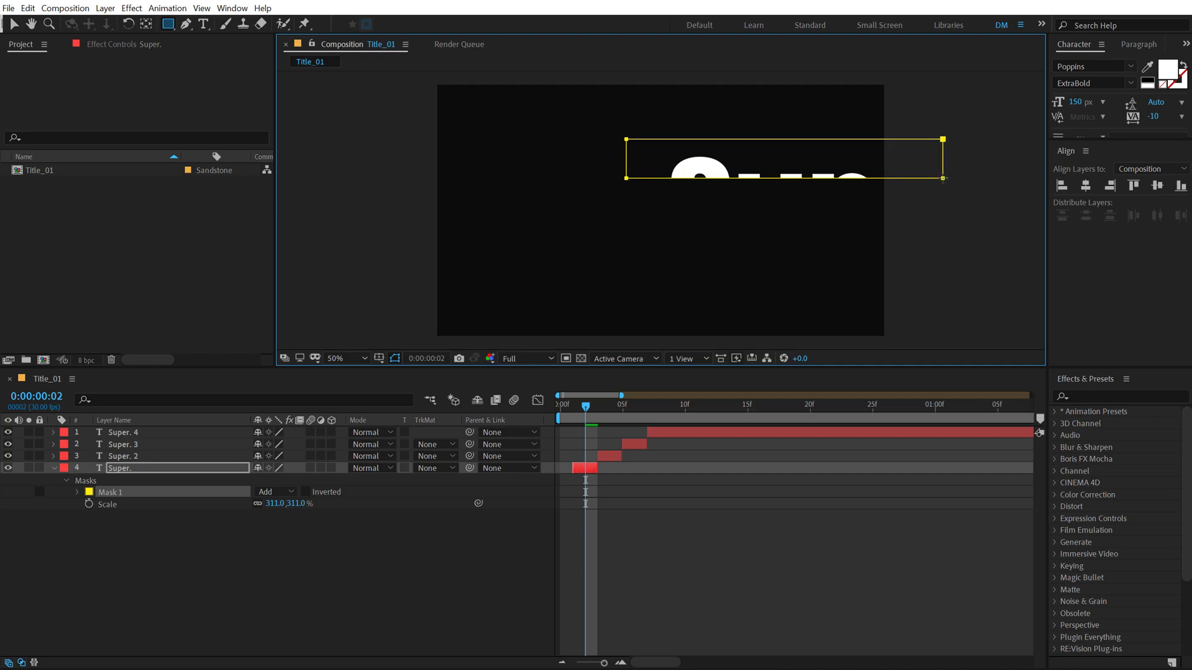
drag(666, 203, 970, 226)
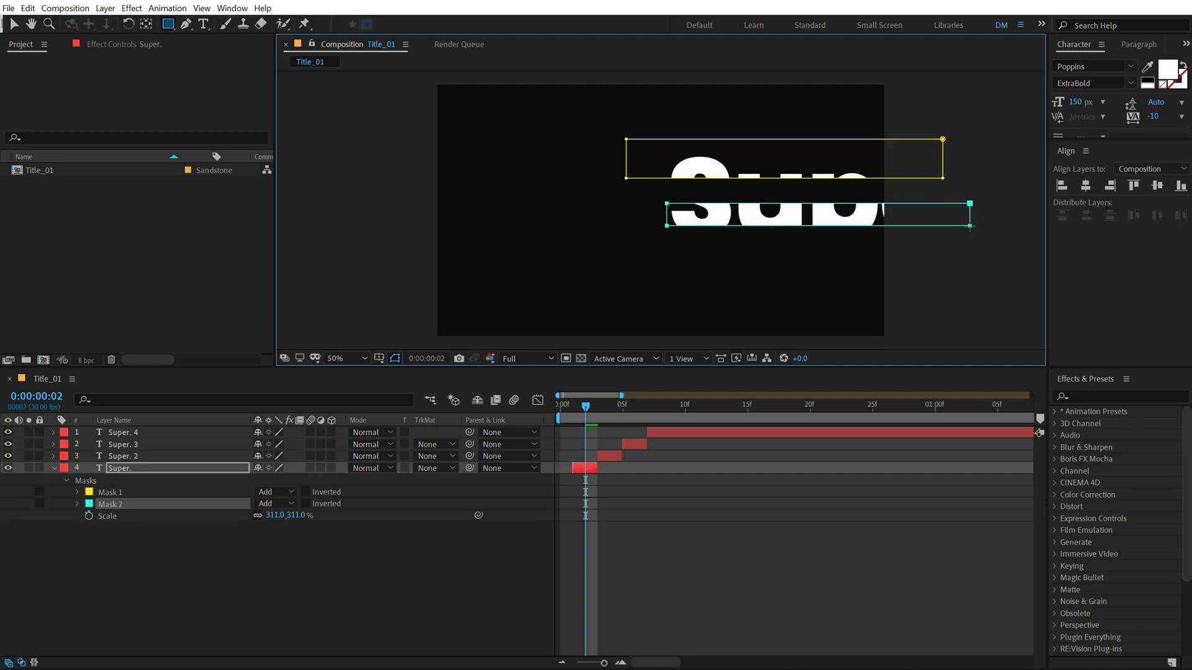
drag(717, 245, 904, 293)
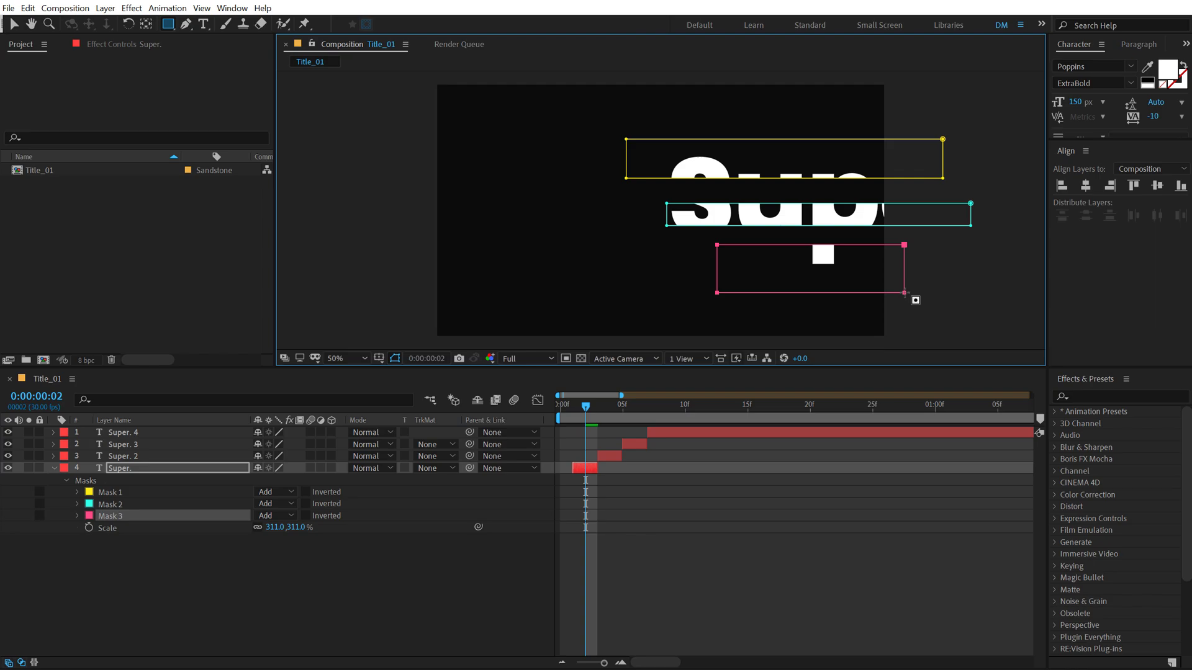
Apply the Fill effect to the masked first "Super." segment
click(125, 468)
click(1085, 396)
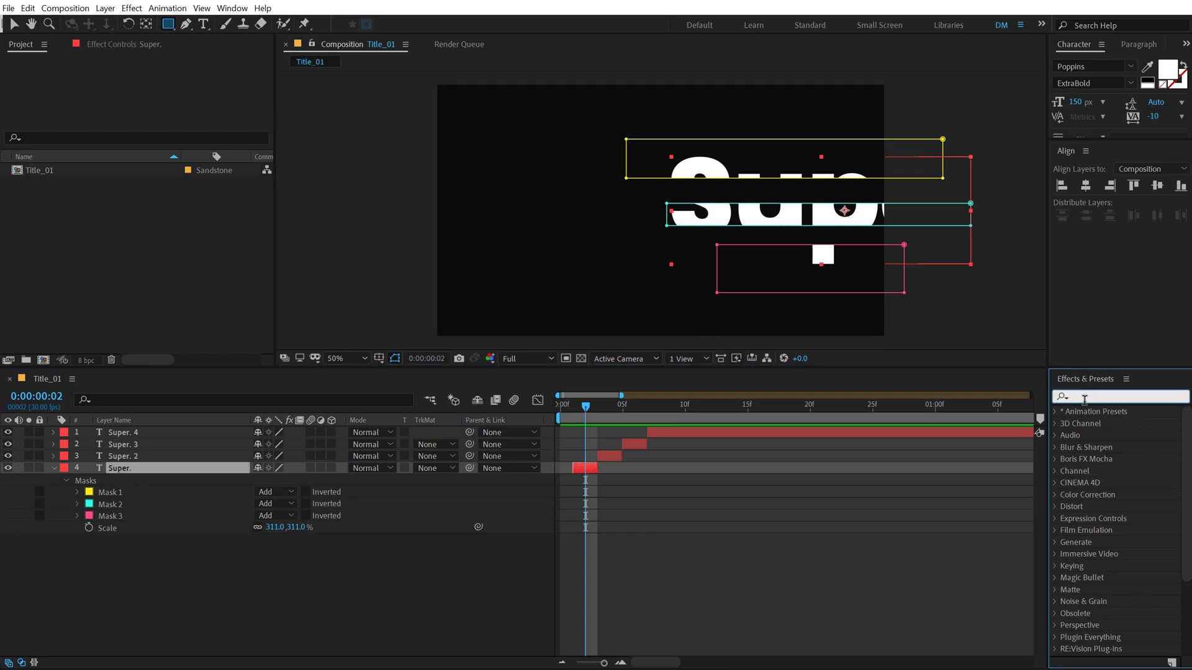
text(fill)
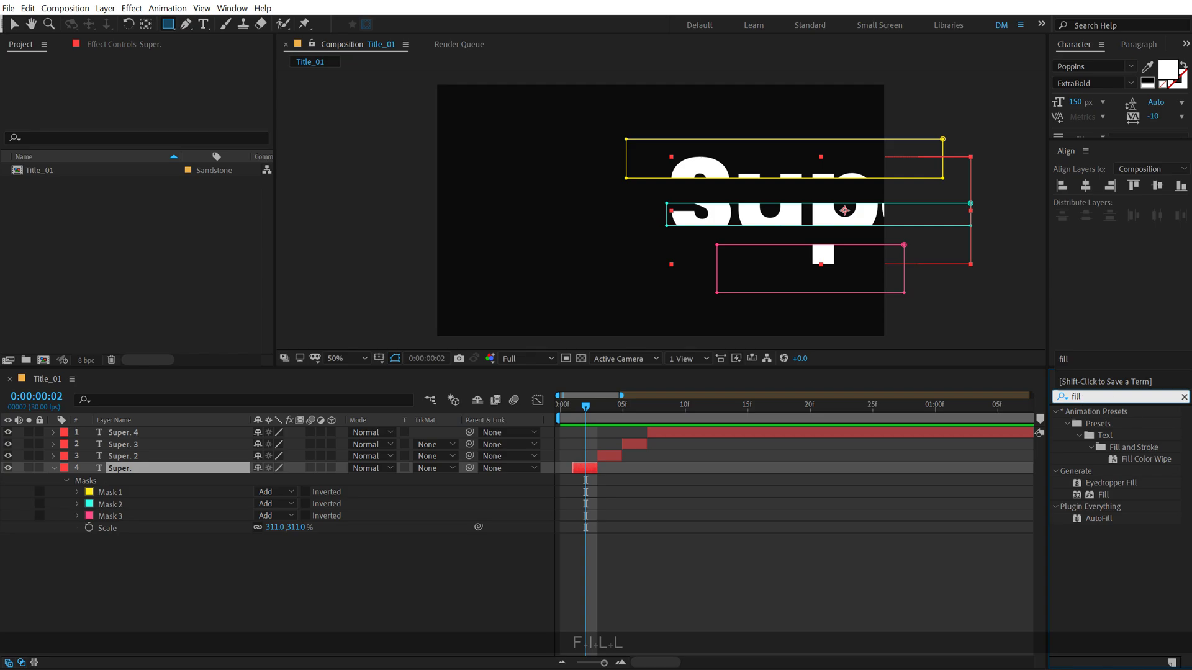
double_click(1103, 495)
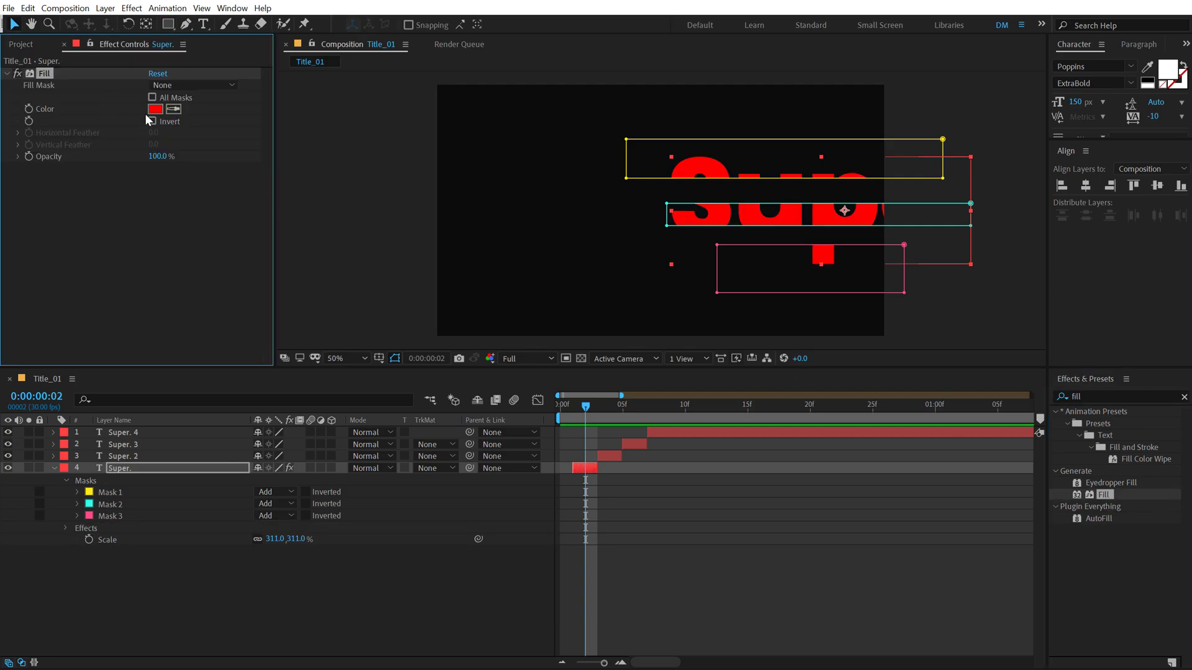
Set the Fill colour of the first "Super." segment to pinkish red FF254E
click(155, 109)
click(416, 304)
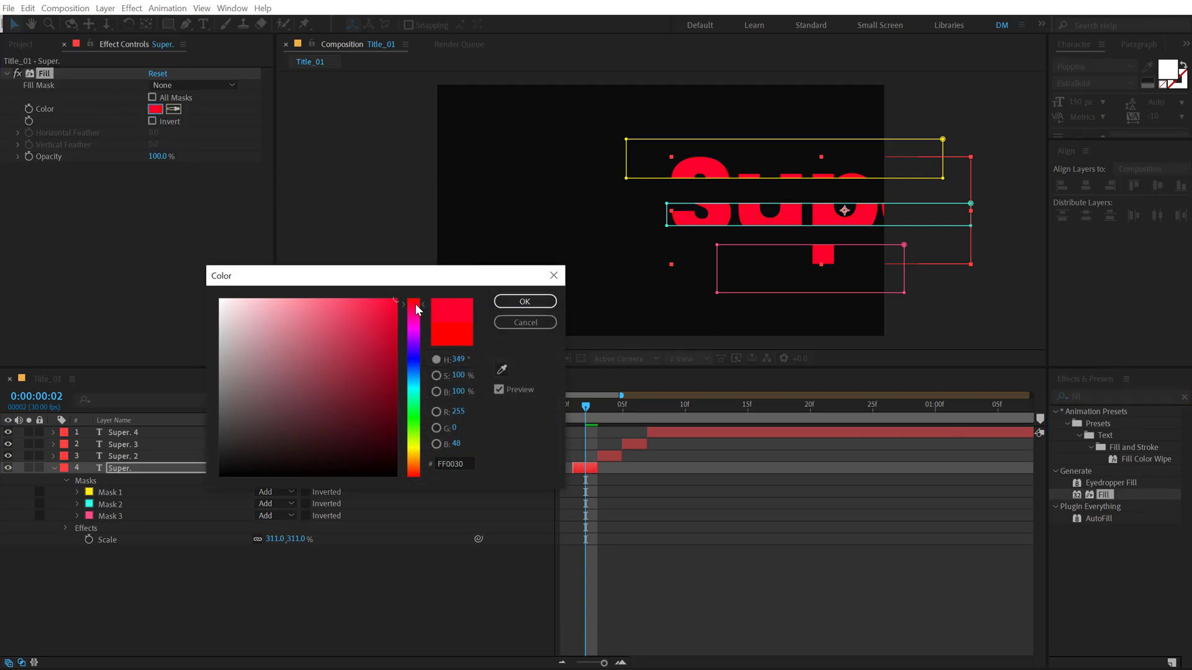
click(371, 299)
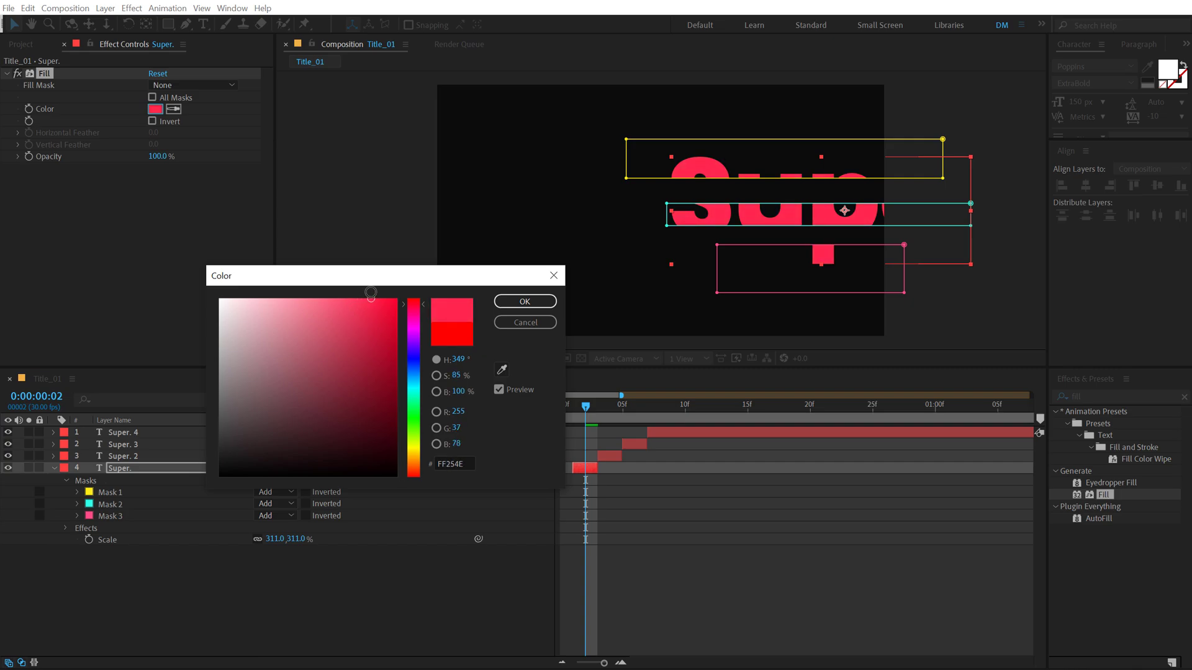
click(530, 304)
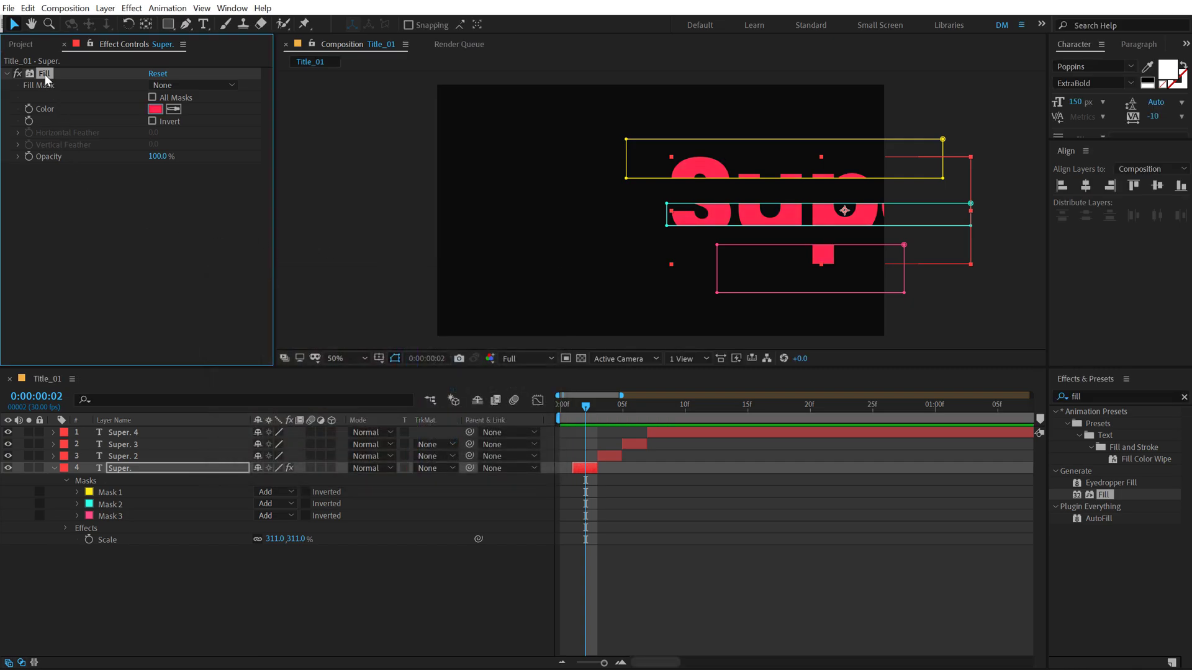
Copy the Fill effect from the first "Super." segment onto the "Super. 3" layer
key(ctrl+c)
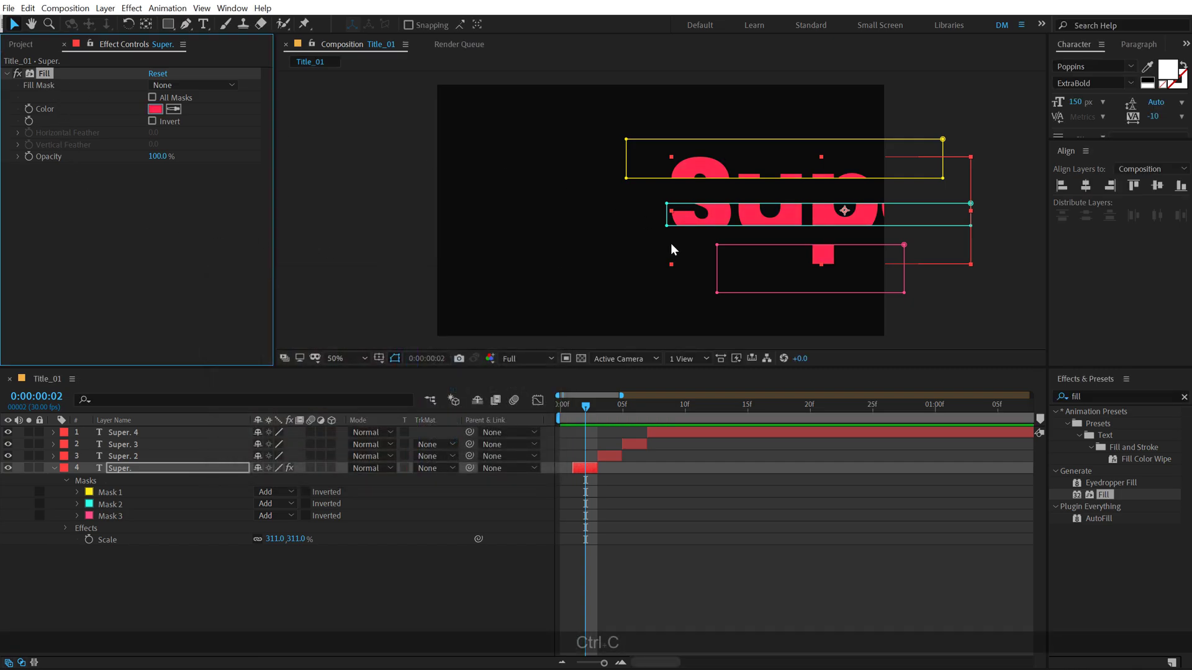
click(639, 445)
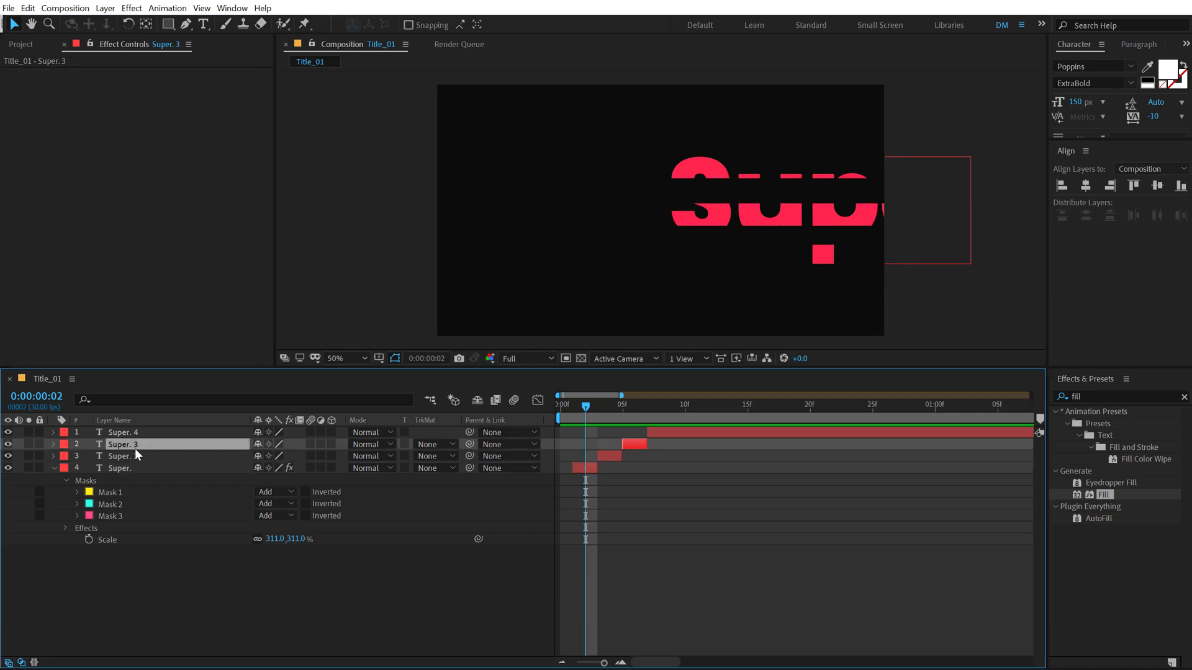
key(ctrl+v)
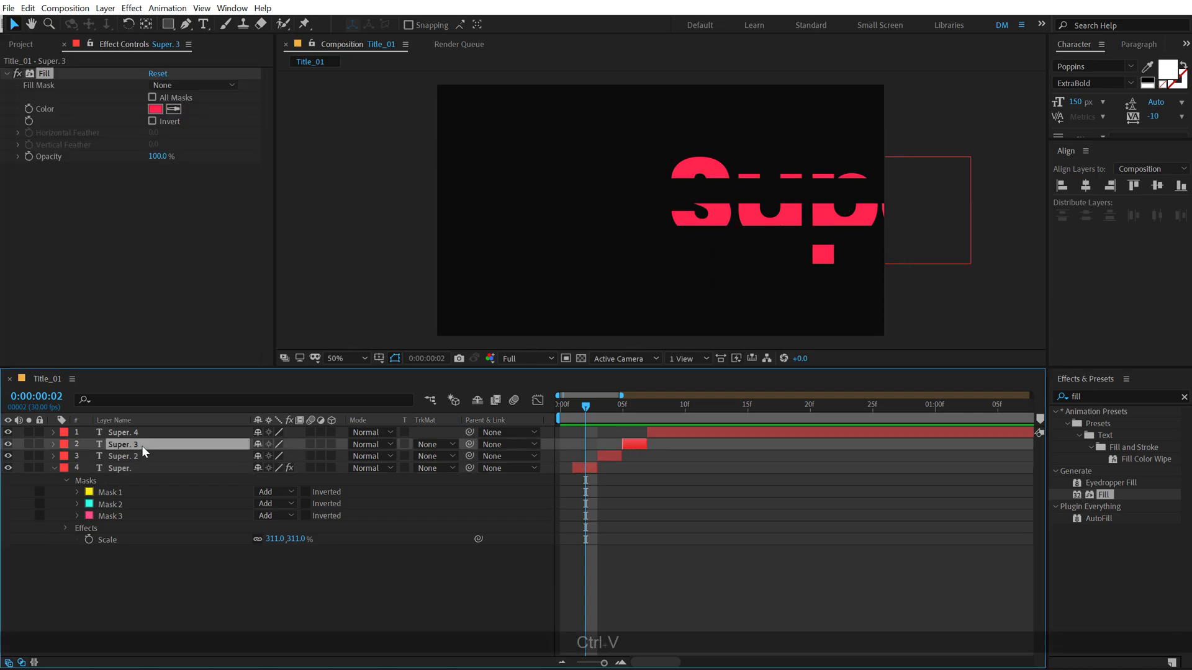
At frame 4, scale "Super. 2" to 310% and move it horizontally until it runs past the frame's left edge
click(605, 407)
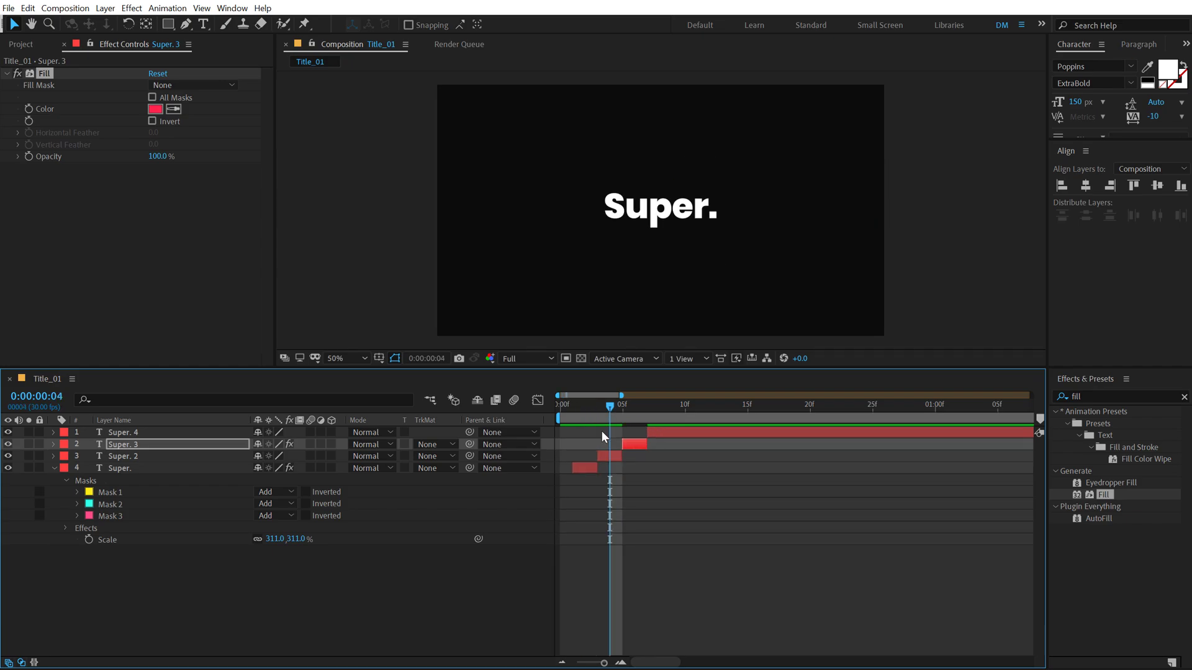
click(610, 458)
key(s)
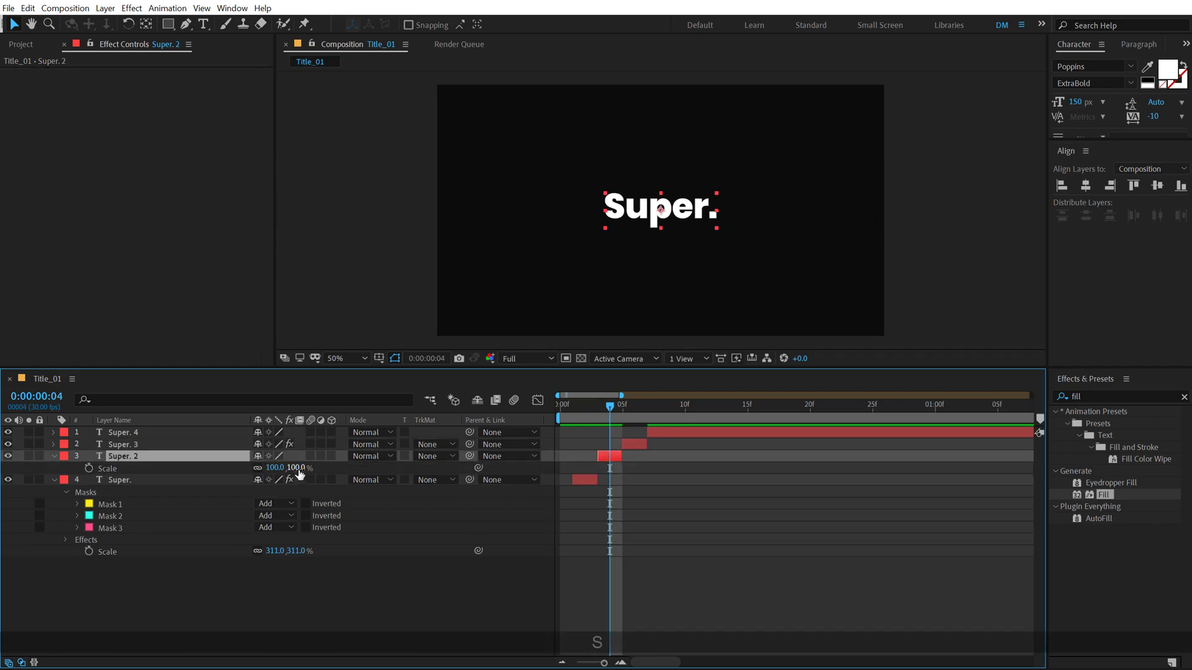
drag(276, 468, 445, 463)
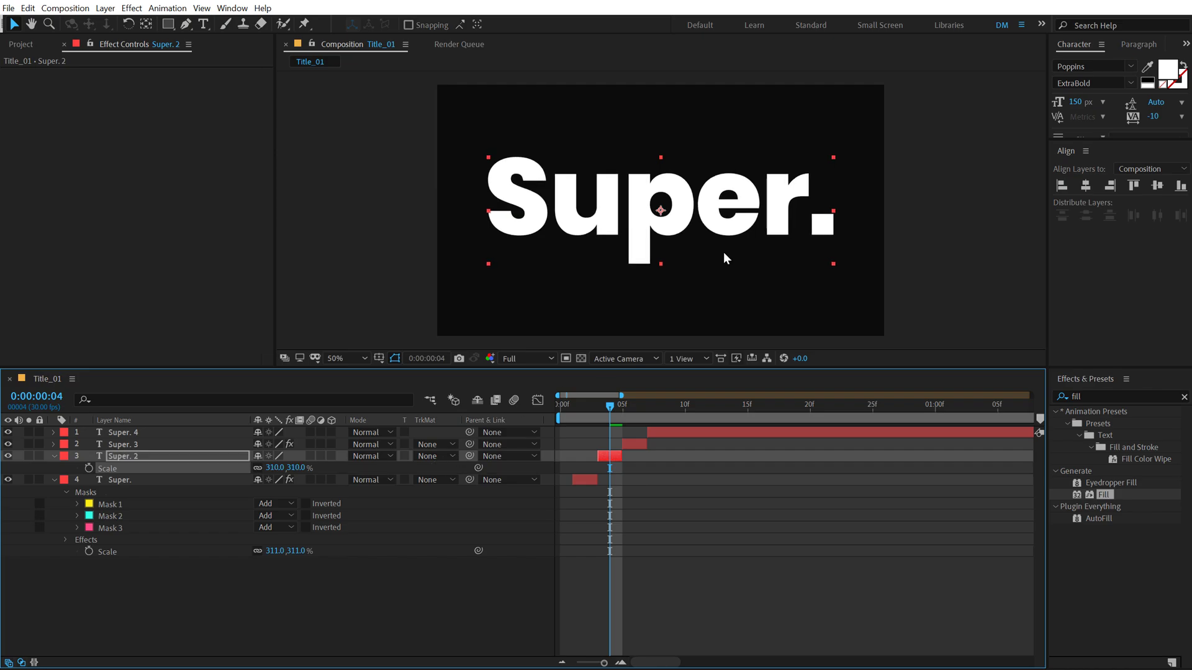
drag(726, 259, 543, 218)
Draw two rectangular masks across the upper and lower parts of "Super. 2", leaving a thin horizontal gap between them
click(168, 24)
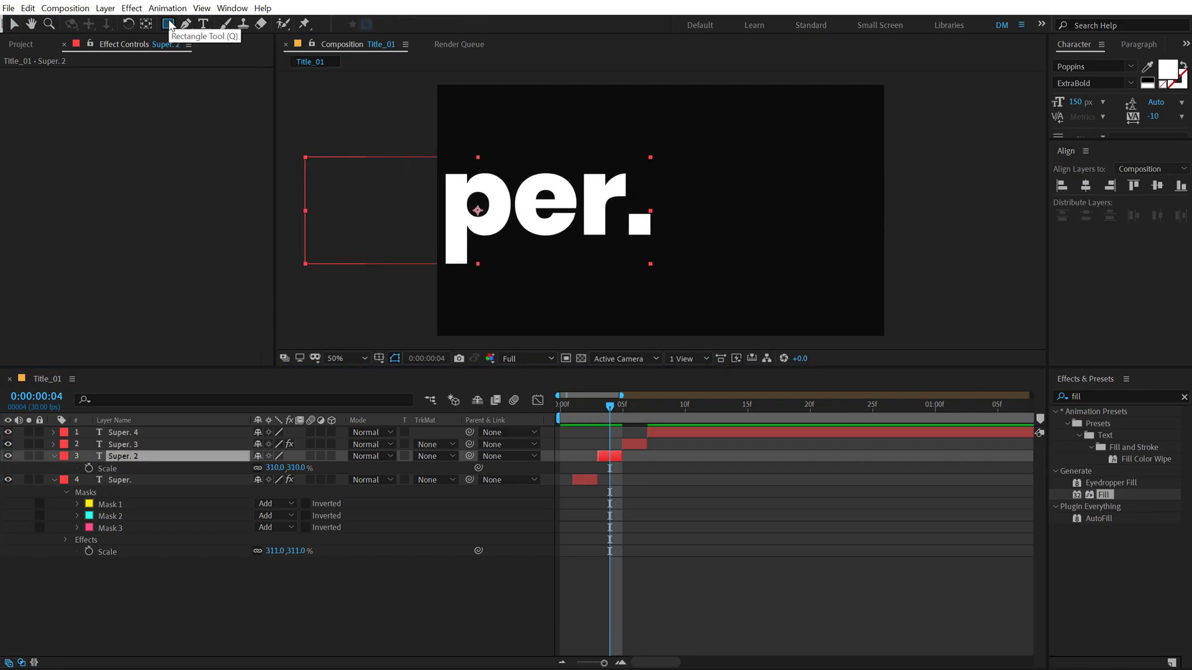
drag(388, 132, 710, 200)
mouse_move(643, 220)
mouse_down()
mouse_move(490, 227)
mouse_move(503, 251)
mouse_move(450, 249)
mouse_move(441, 286)
mouse_up()
click(404, 628)
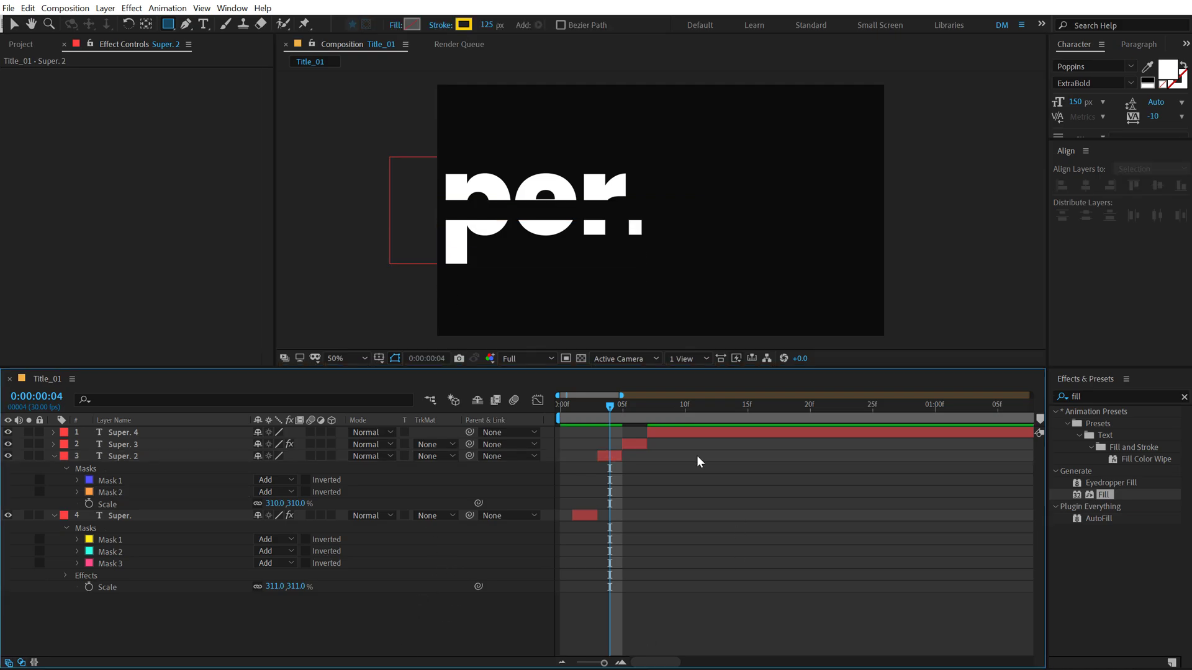
At frame 6, scale the "Super. 3" segment to 218%
click(624, 412)
click(633, 412)
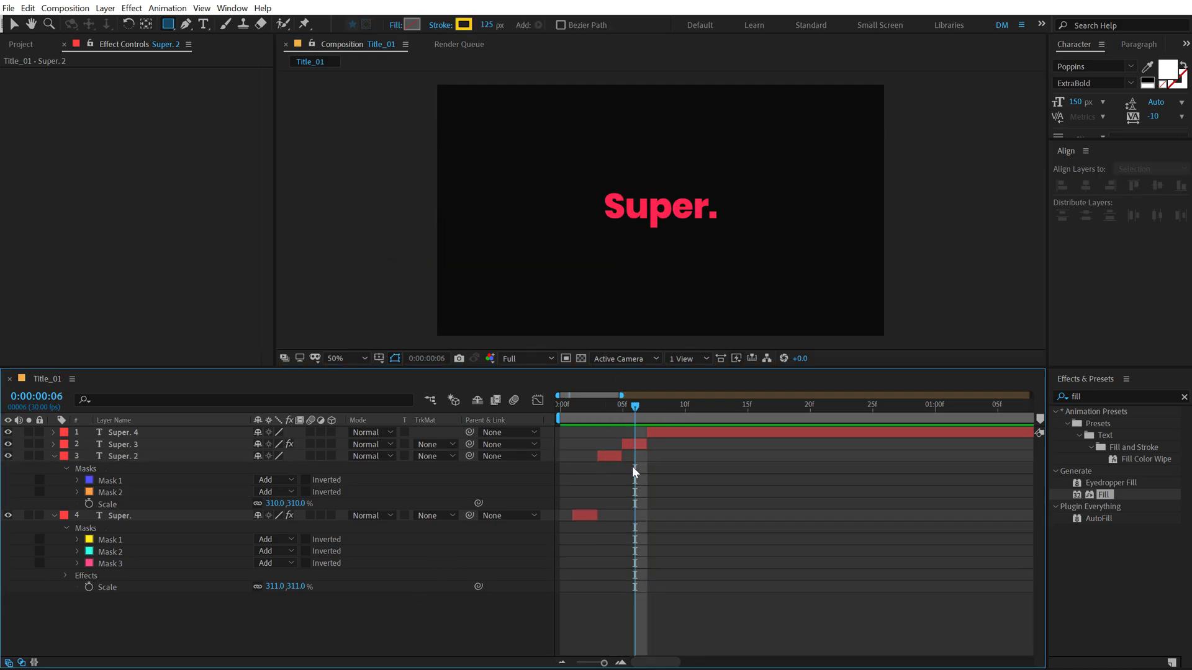
click(634, 446)
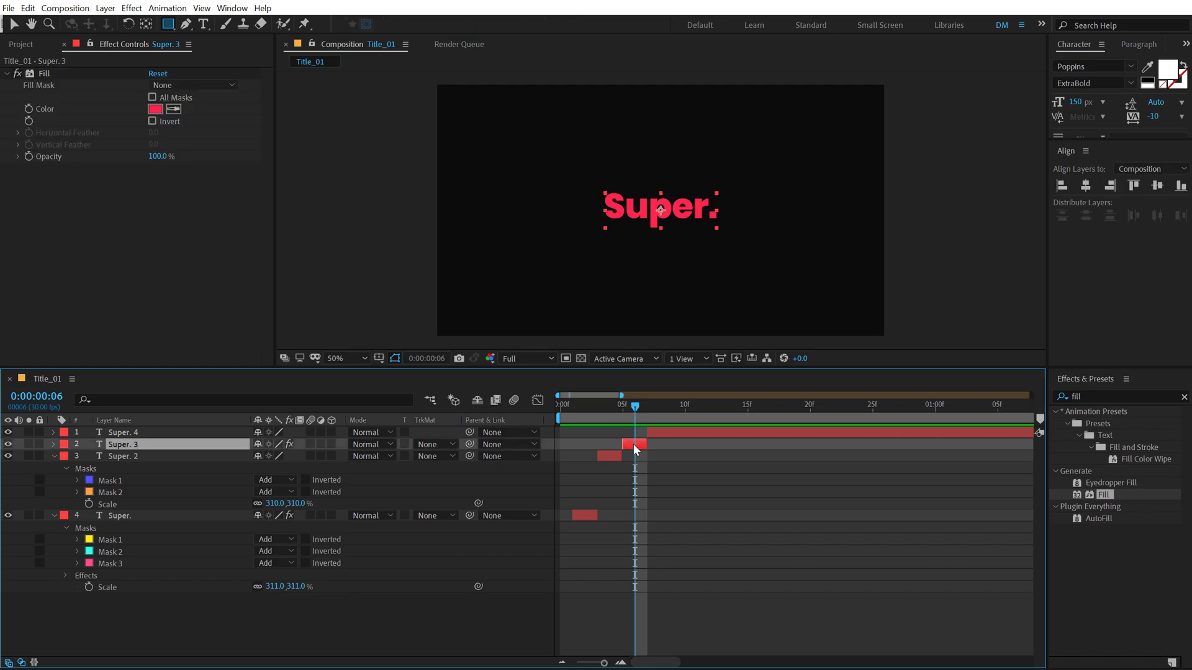
key(s)
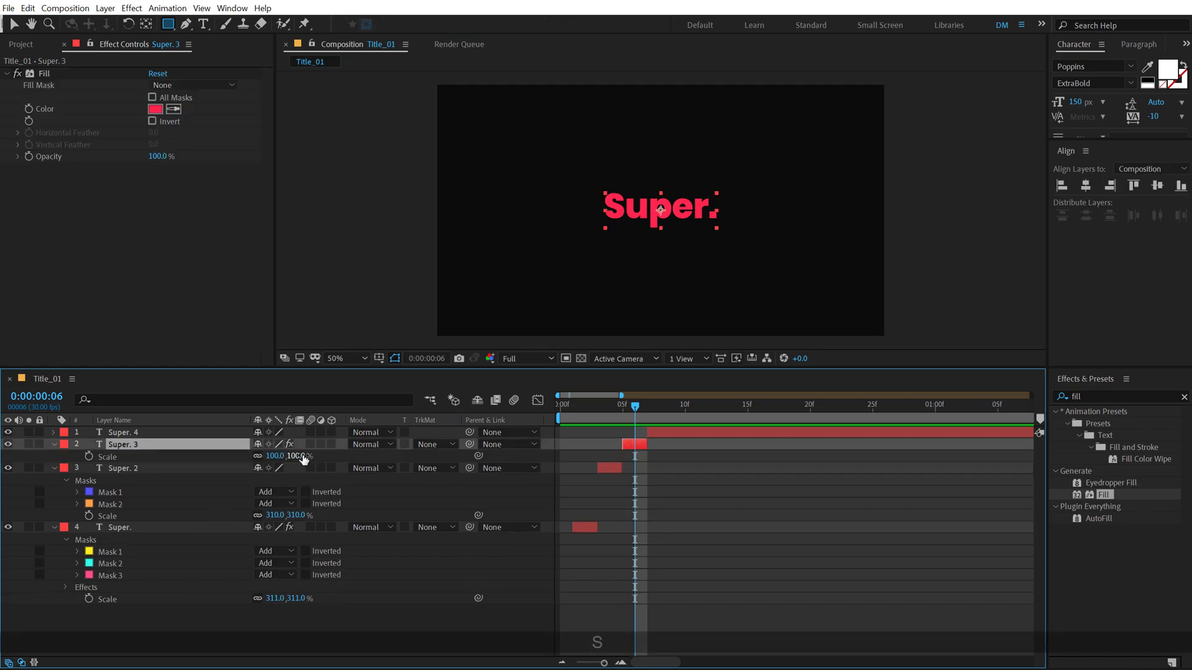
drag(291, 456, 383, 454)
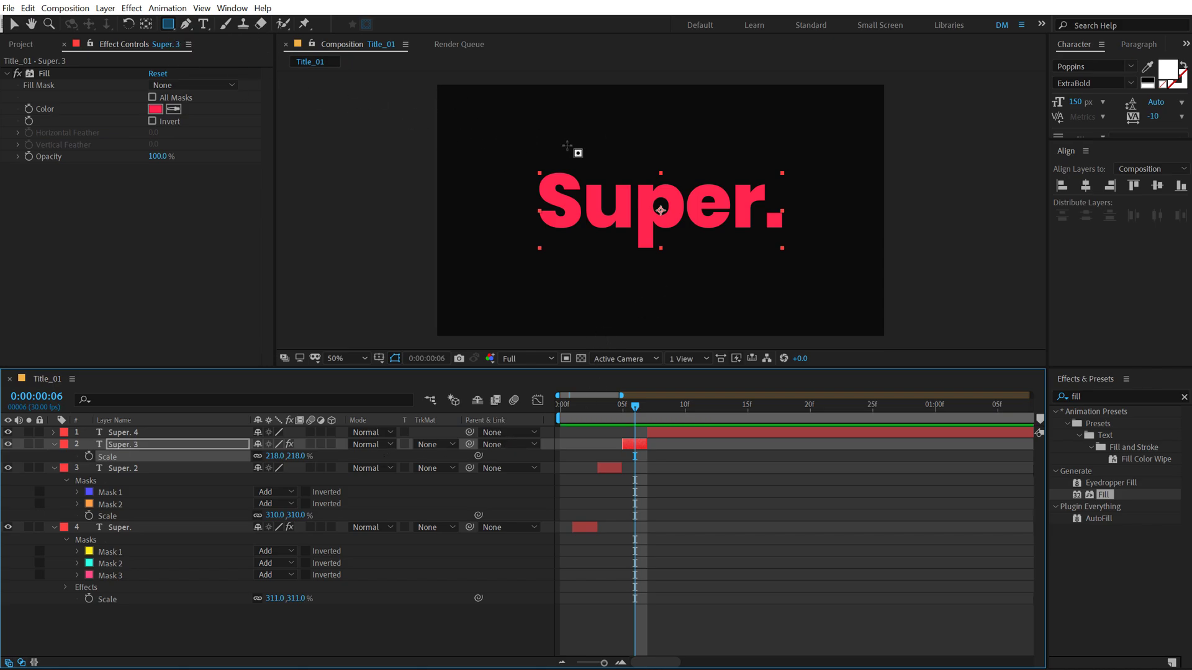
Draw five separate rectangular masks of varied width and height over different letters of "Super. 3", leaving gaps between them
drag(566, 146, 623, 281)
drag(664, 164, 842, 199)
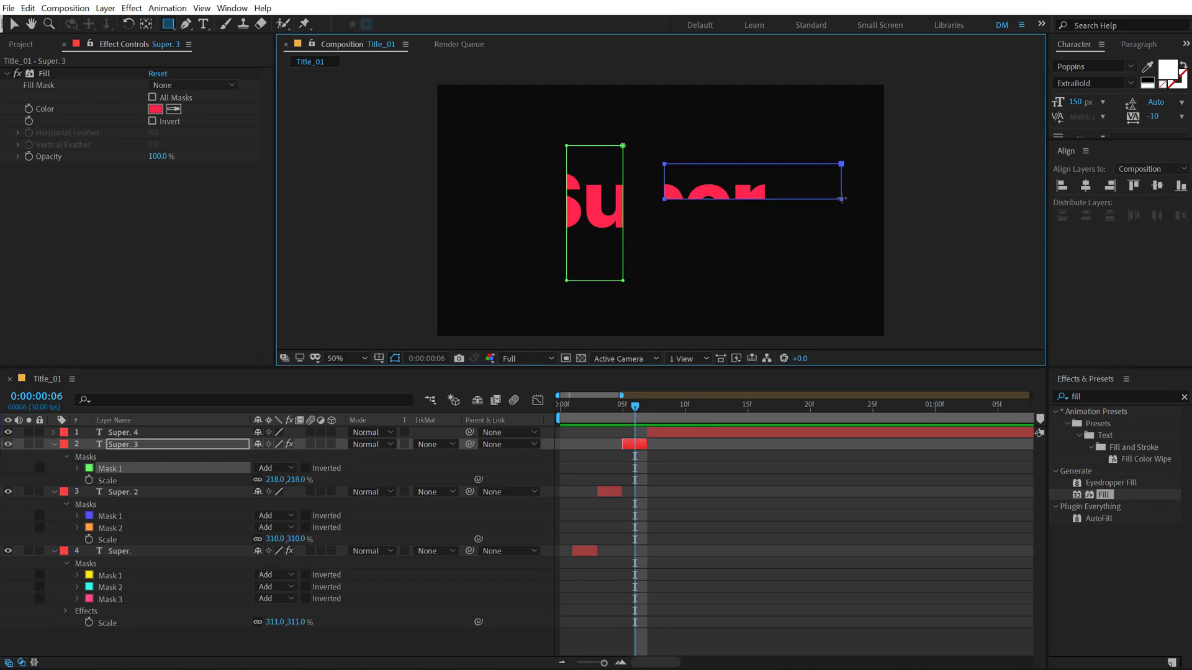
drag(727, 228, 675, 245)
key(ctrl+z)
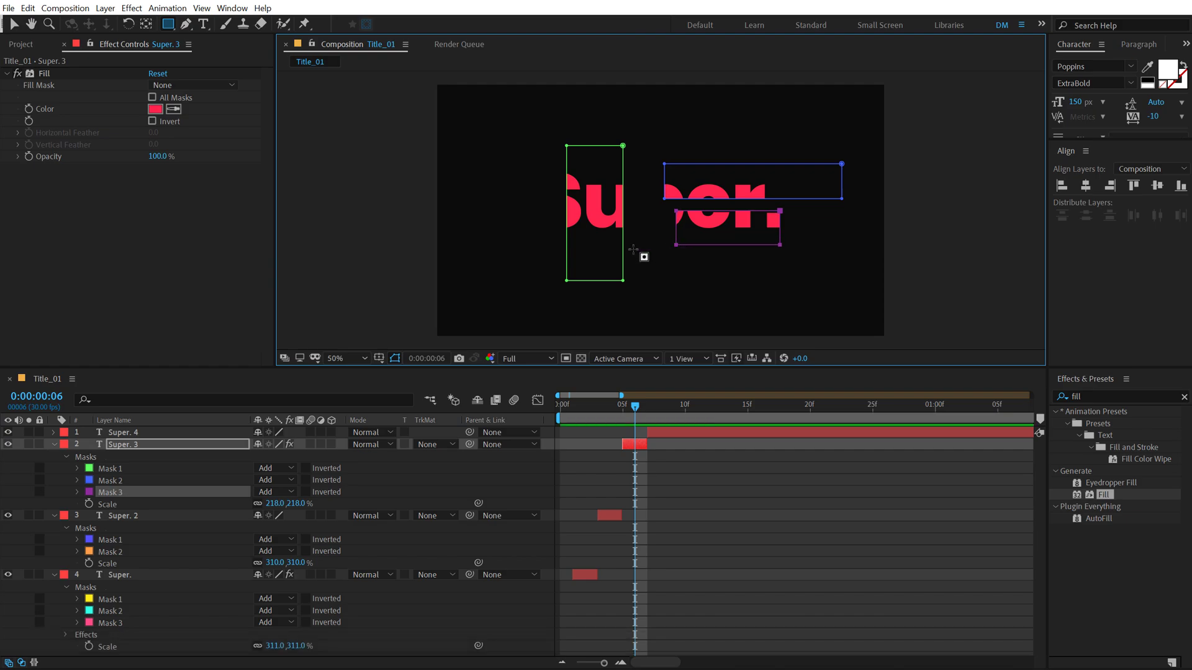
drag(527, 179, 551, 244)
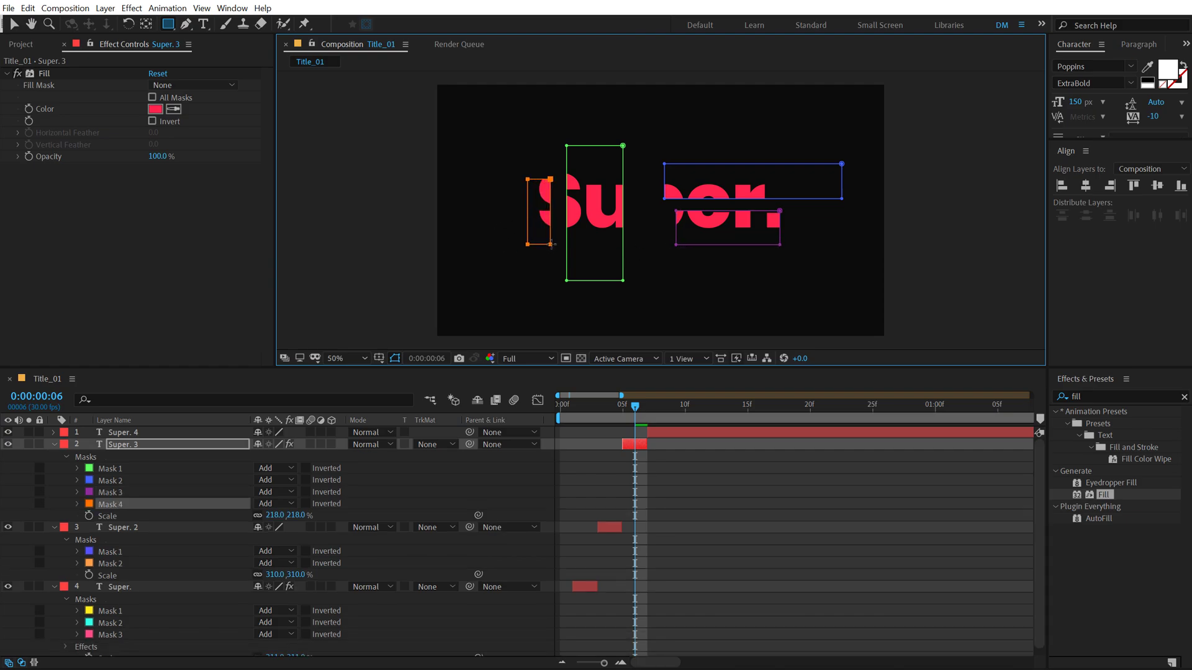
drag(641, 220, 669, 287)
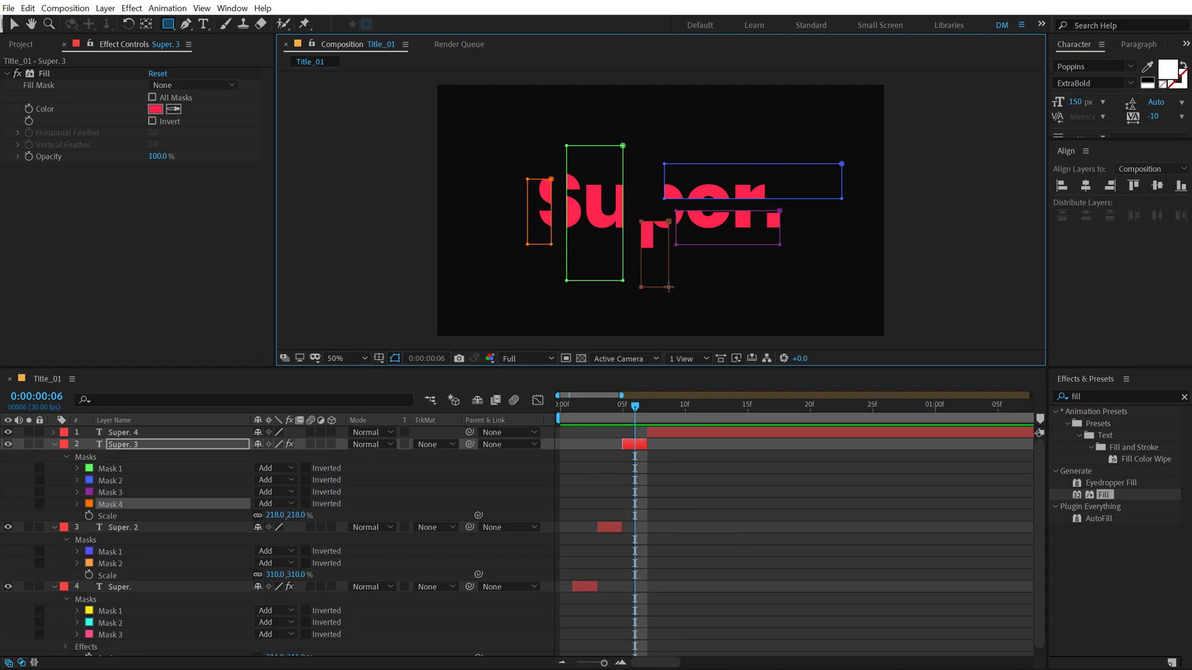
click(723, 535)
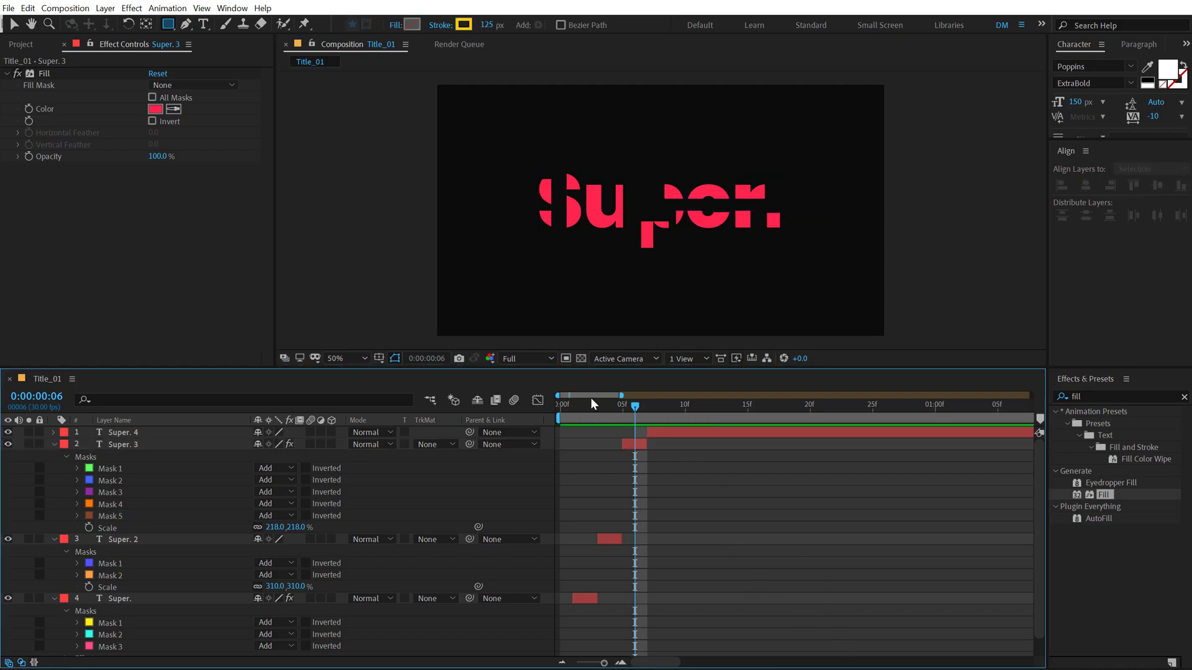
Play back the opening frames to review the sequence of glitched "Super." segments
drag(590, 402, 690, 408)
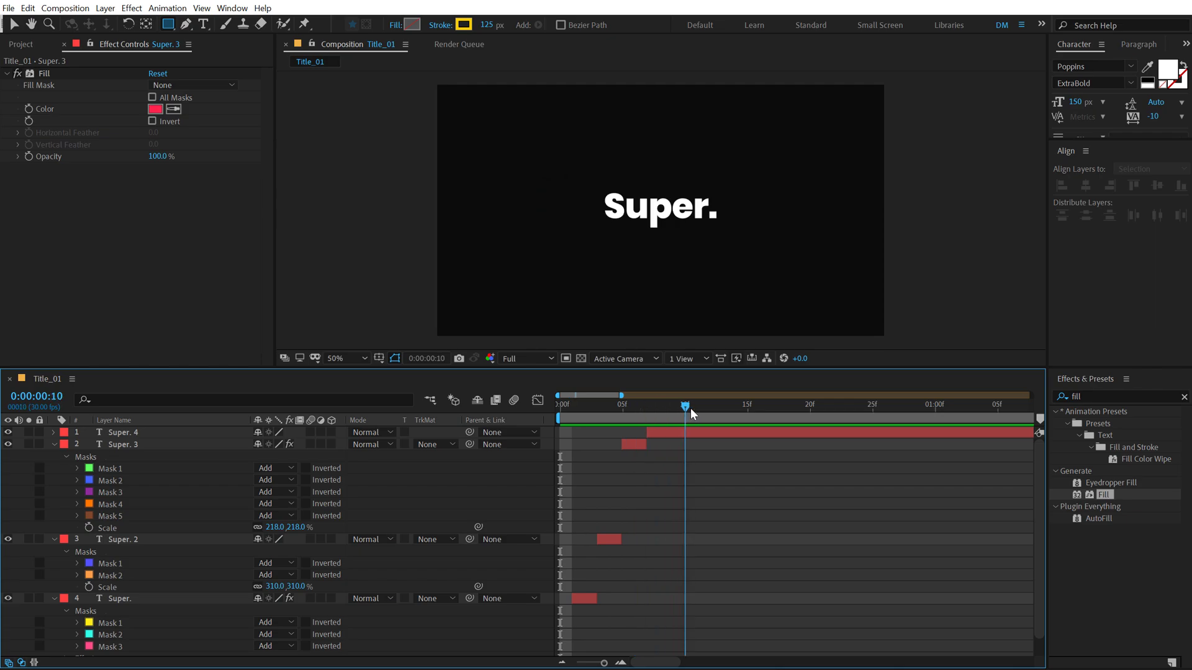
key(space)
scroll(717, 427, down, 2)
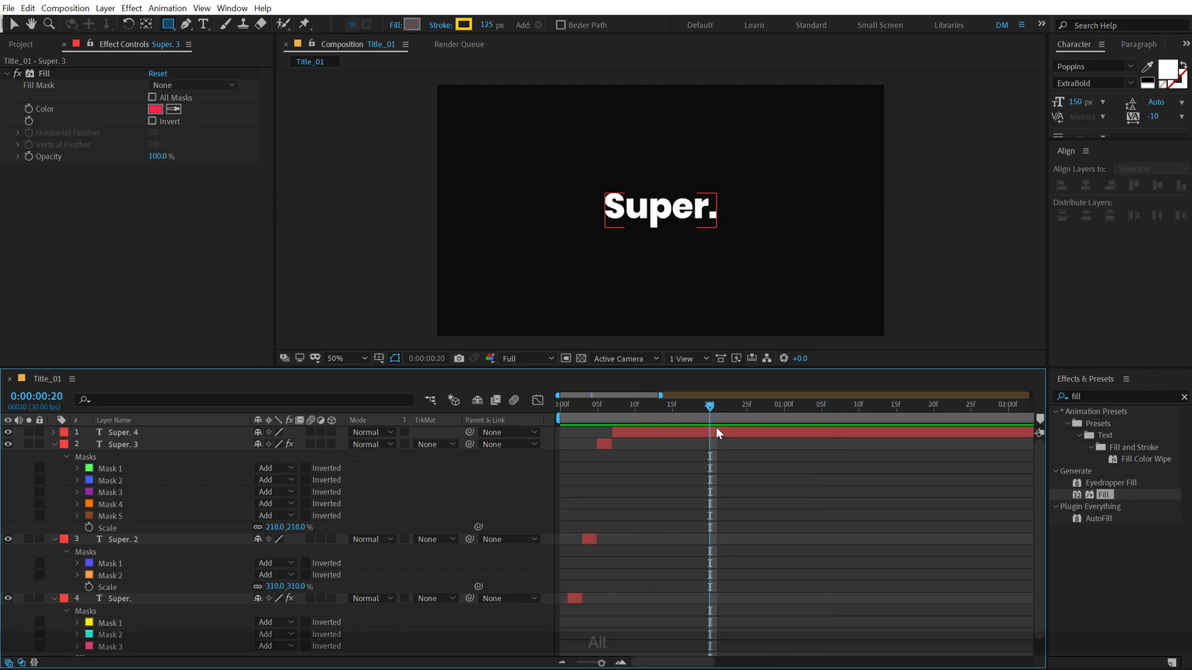
Go to 0:00:01:00 and collapse the expanded properties of all layers
drag(762, 407, 784, 413)
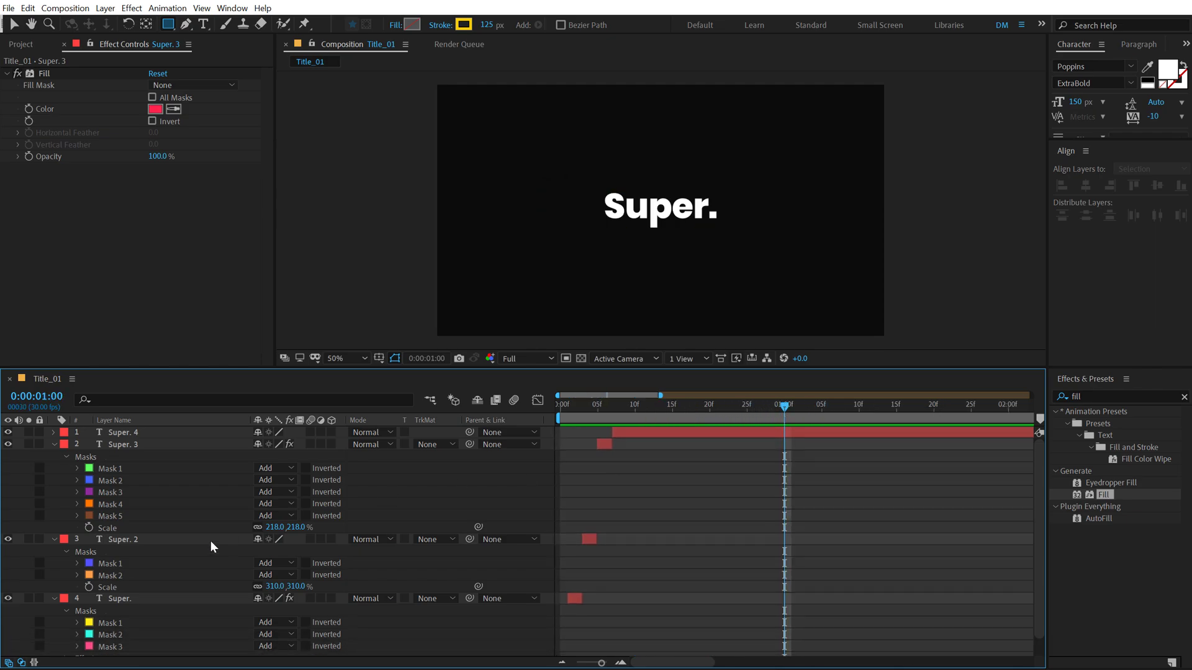
key(ctrl+a)
key(u)
click(161, 542)
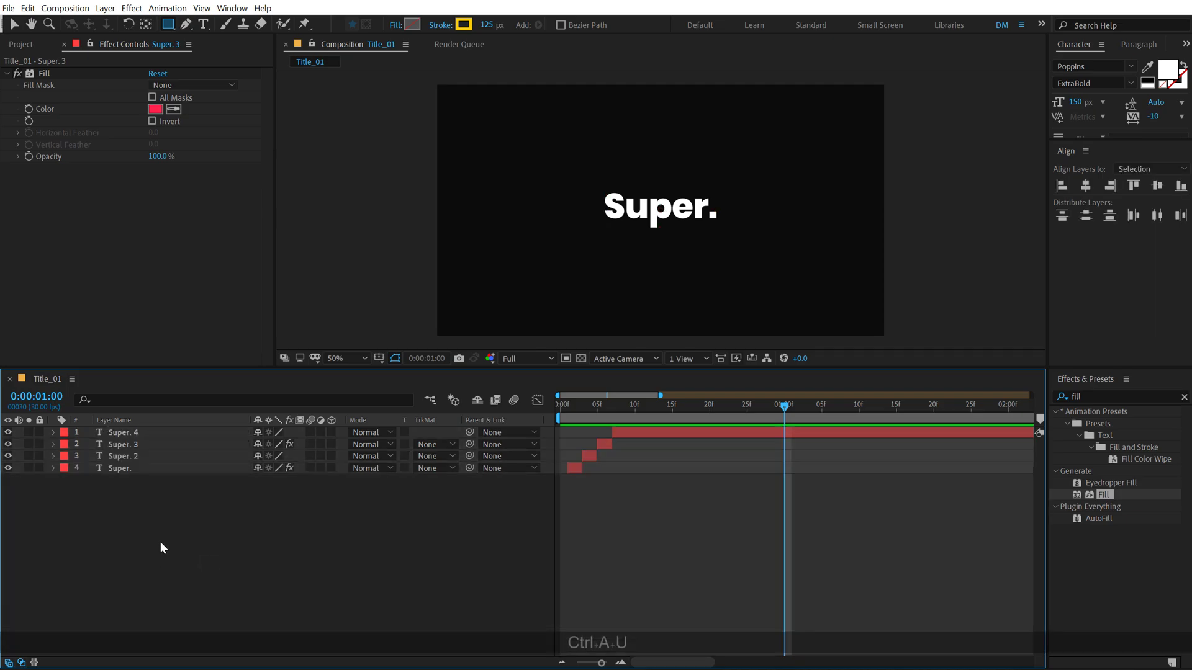
Add a new adjustment layer above the text layers and rename it "Snap"
right_click(188, 516)
mouse_move(301, 532)
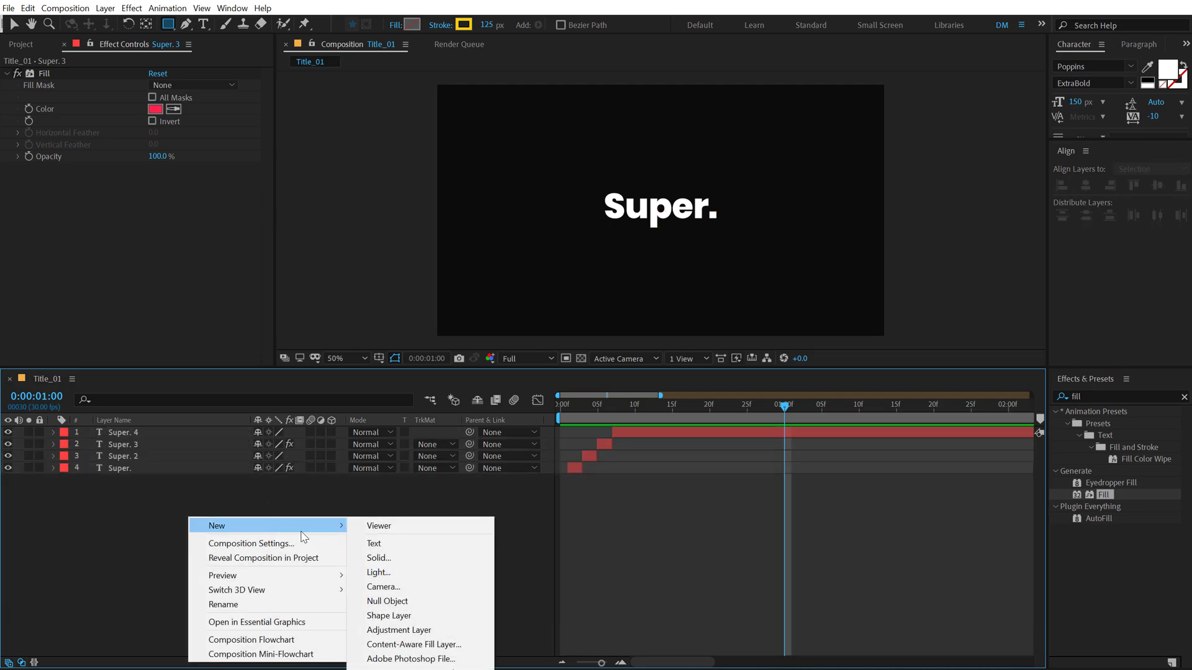
click(436, 629)
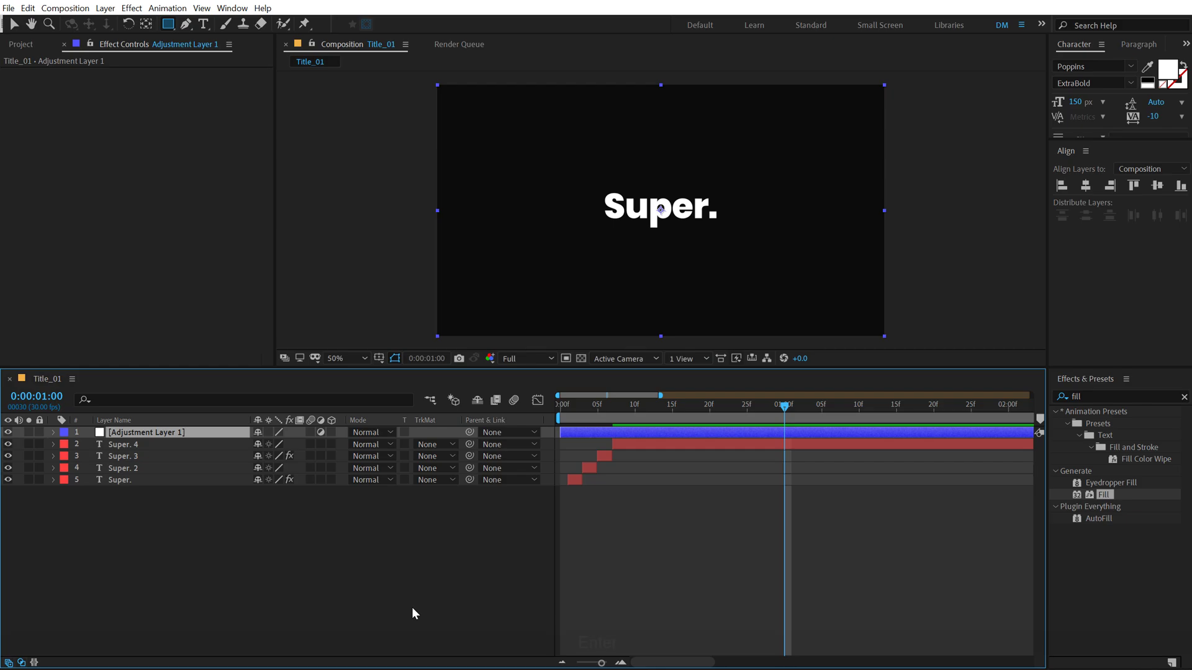
key(Return)
text(Snap)
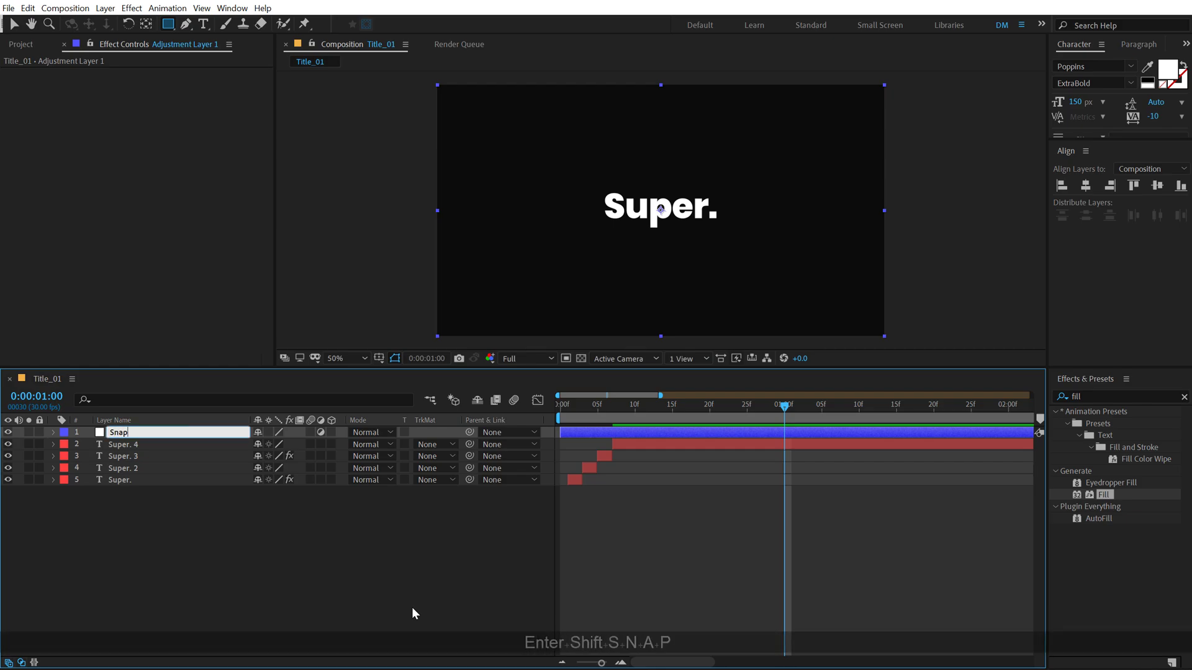
key(Return)
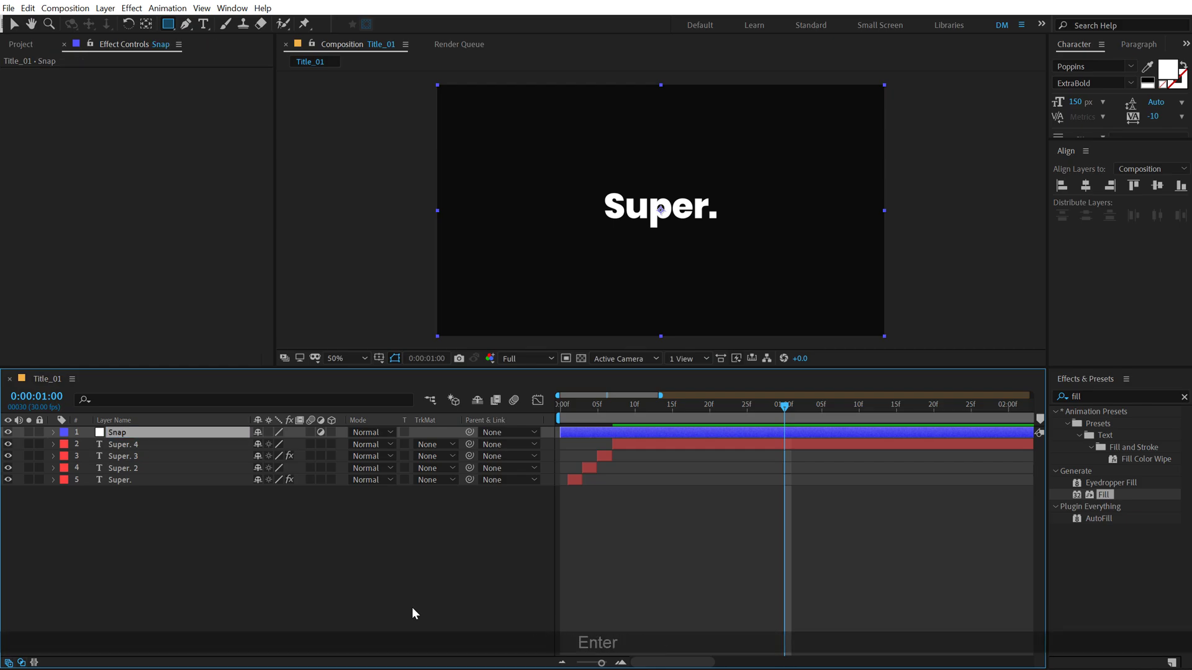
Trim the "Snap" layer to start at 0:00:01:00 and end at 0:00:01:02
key(alt+bracketleft)
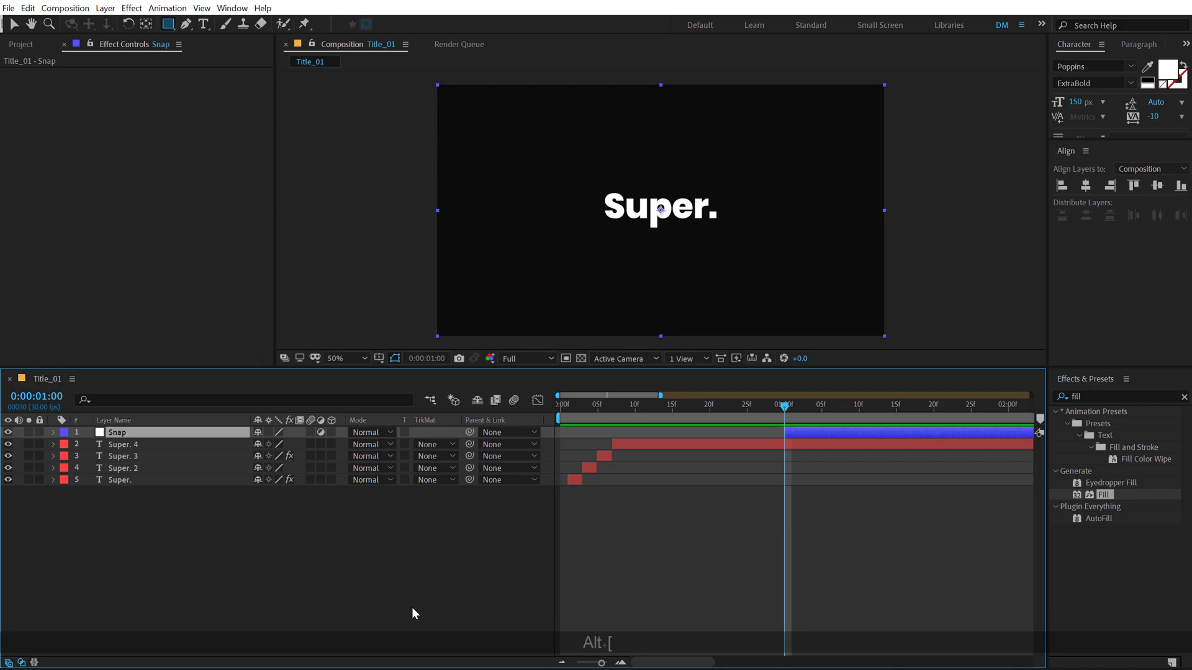
drag(785, 407, 799, 438)
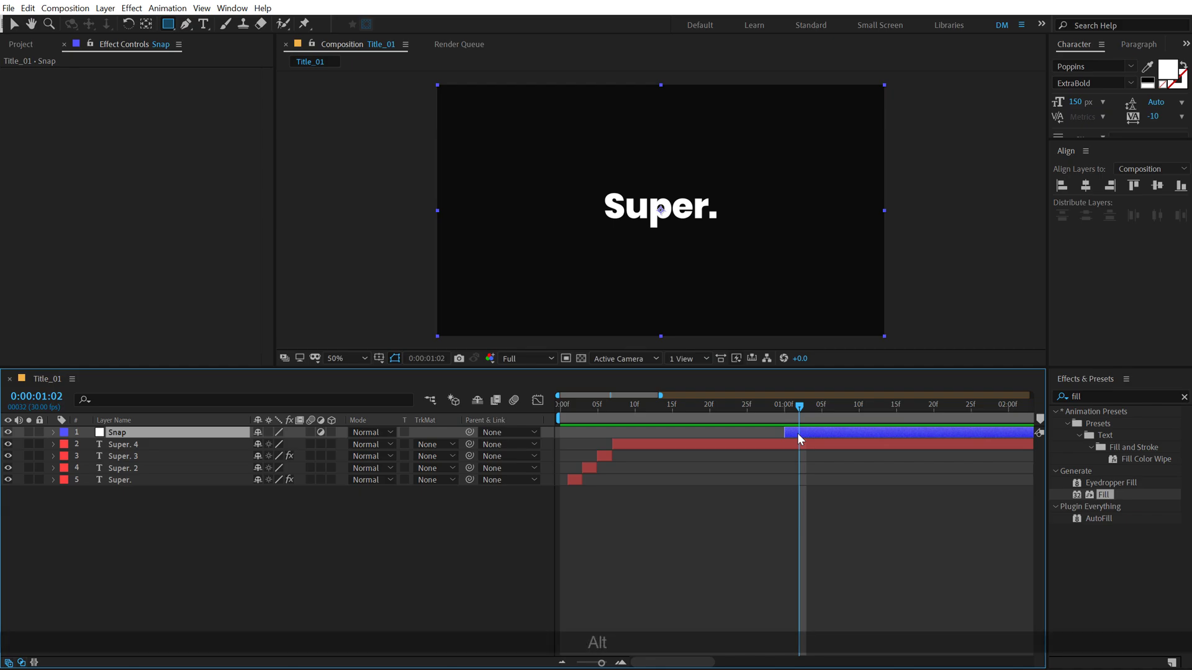
key(alt+bracketright)
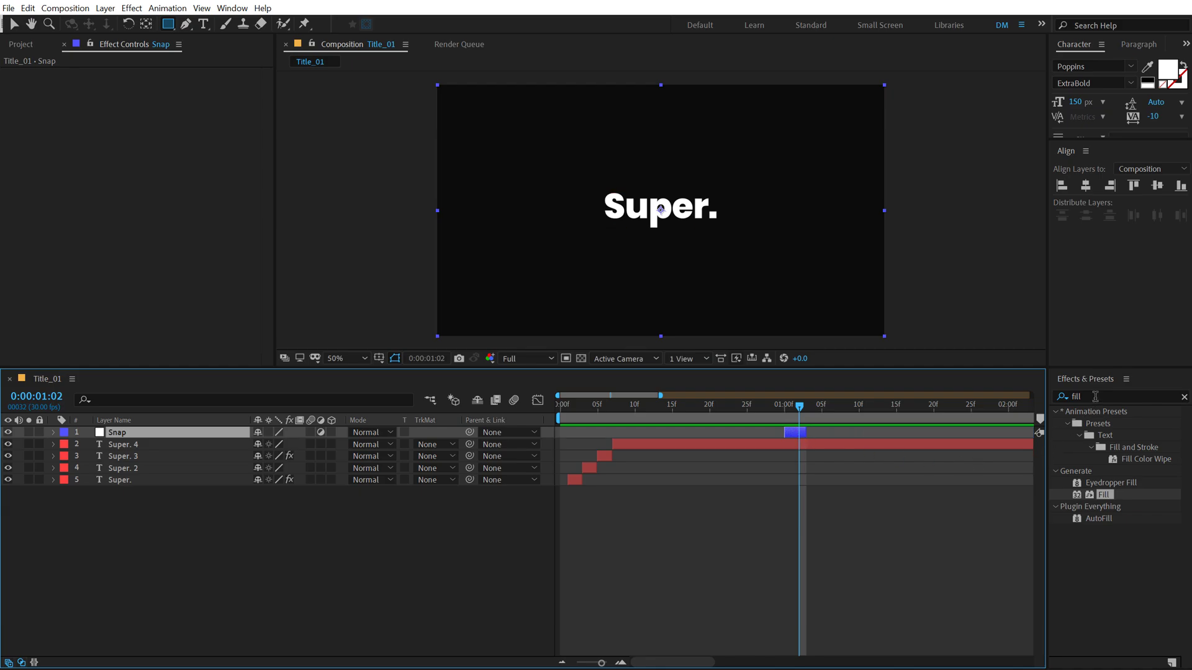
Find the Transform effect and apply it to the "Snap" adjustment layer
double_click(1076, 396)
text(trans)
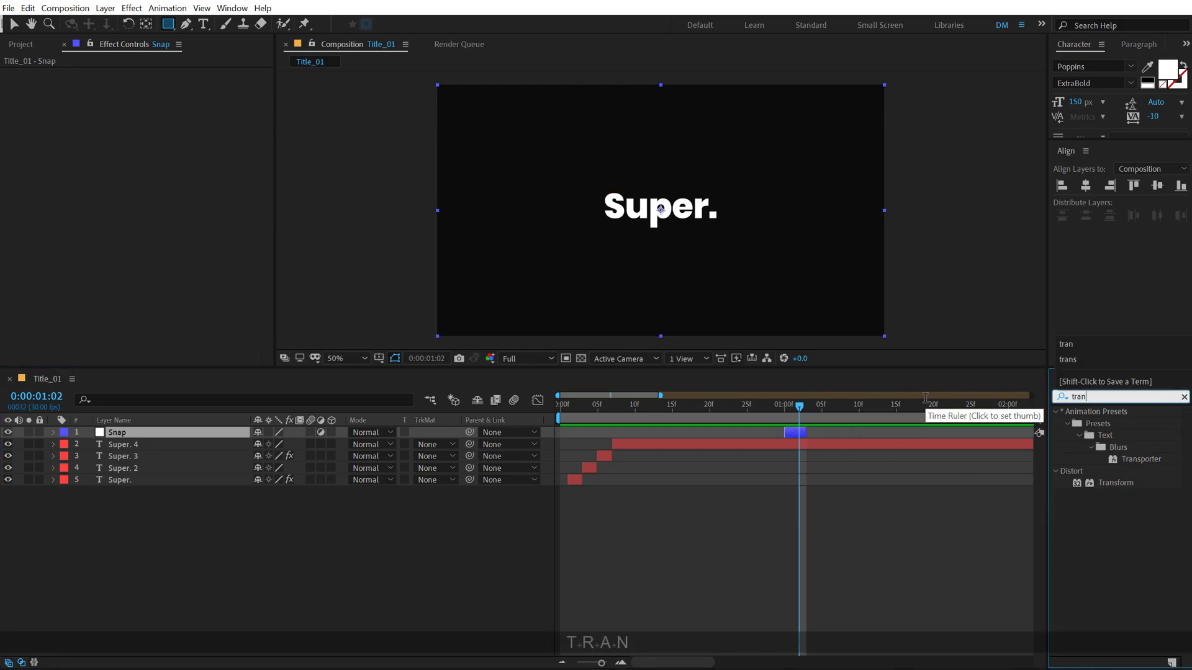
double_click(1117, 482)
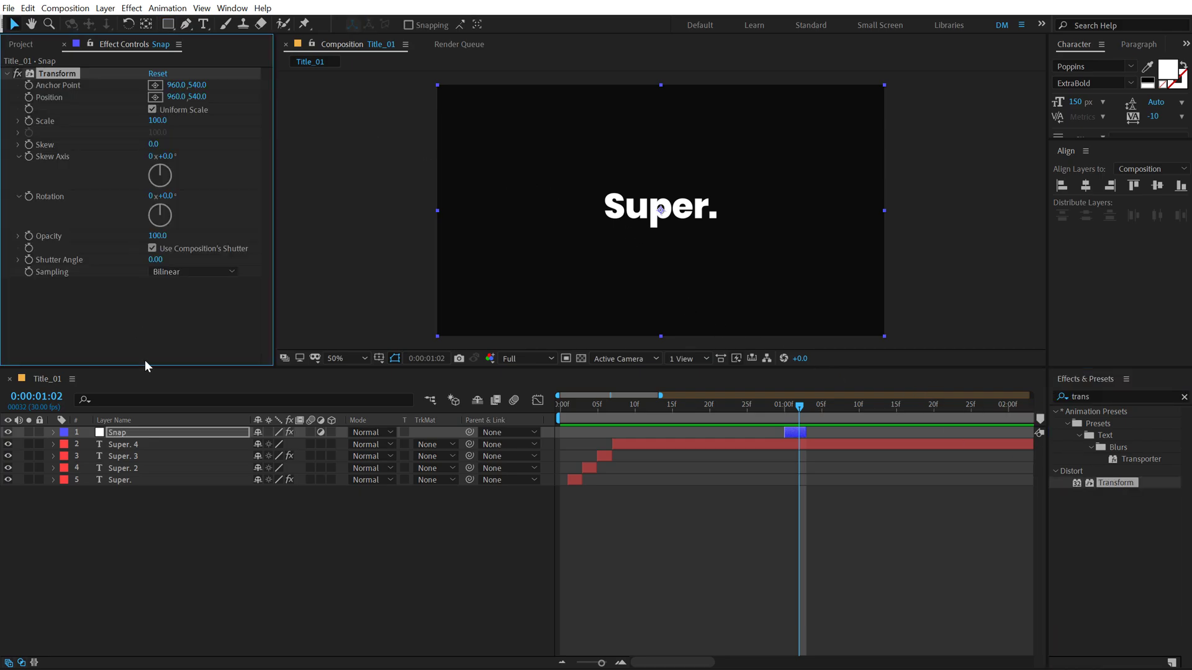
Copy the red Fill effect from the "Super. 3" layer and paste it onto the "Snap" adjustment layer
click(136, 433)
click(128, 456)
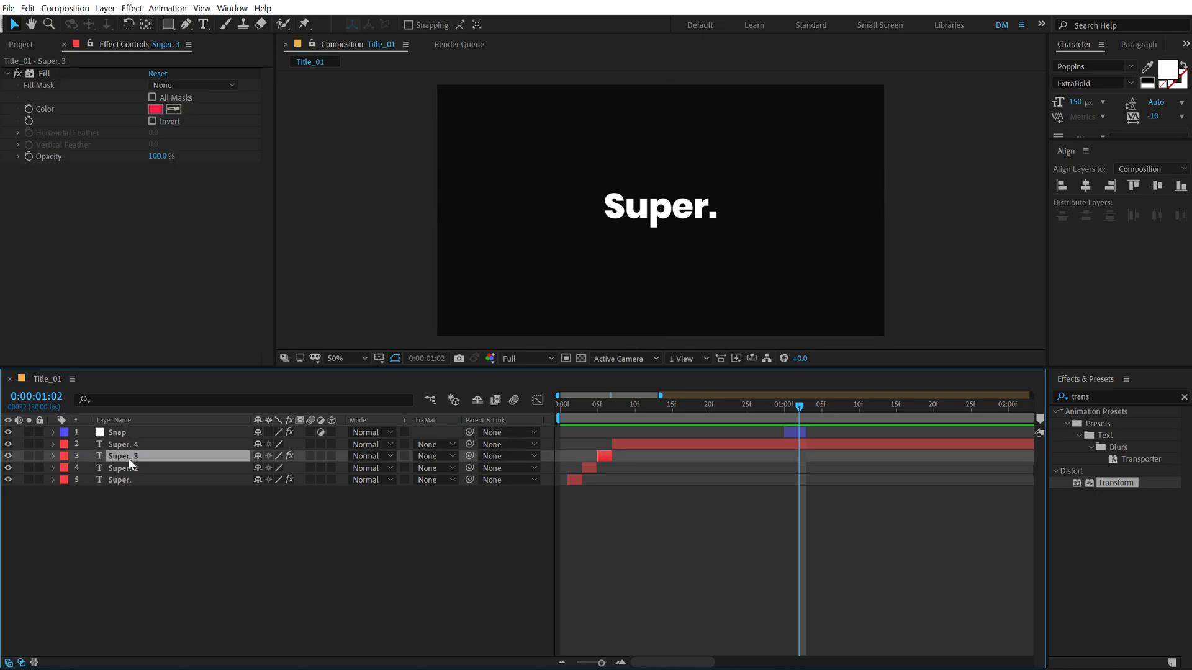
click(47, 74)
key(ctrl+c)
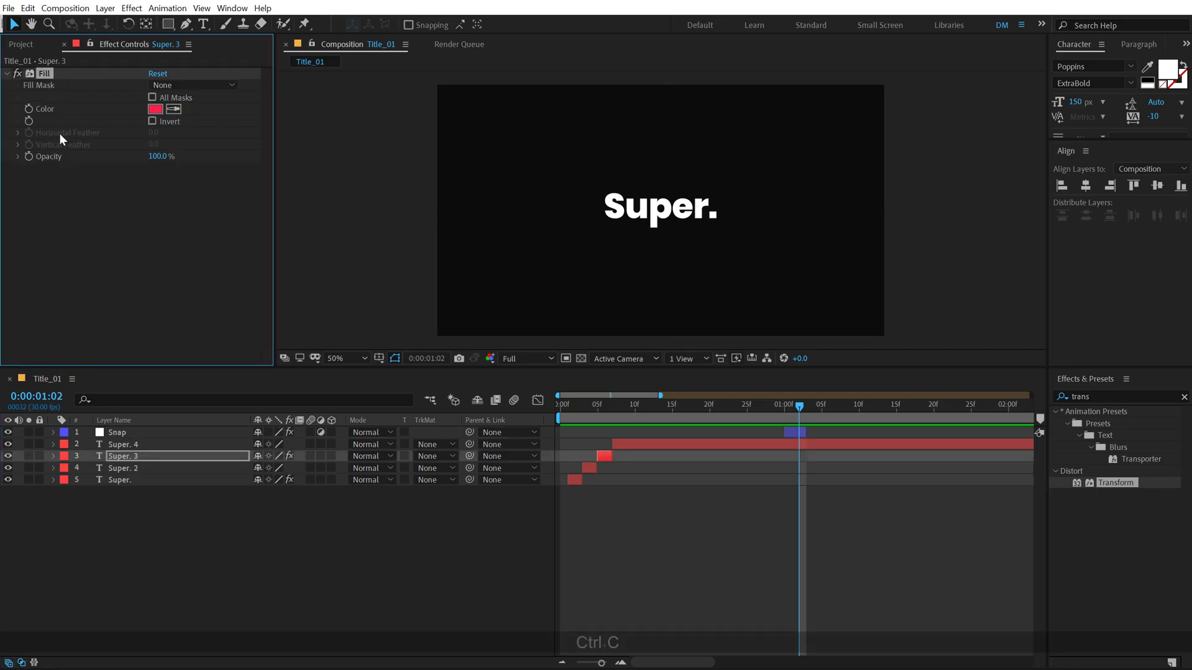
click(122, 433)
key(ctrl+v)
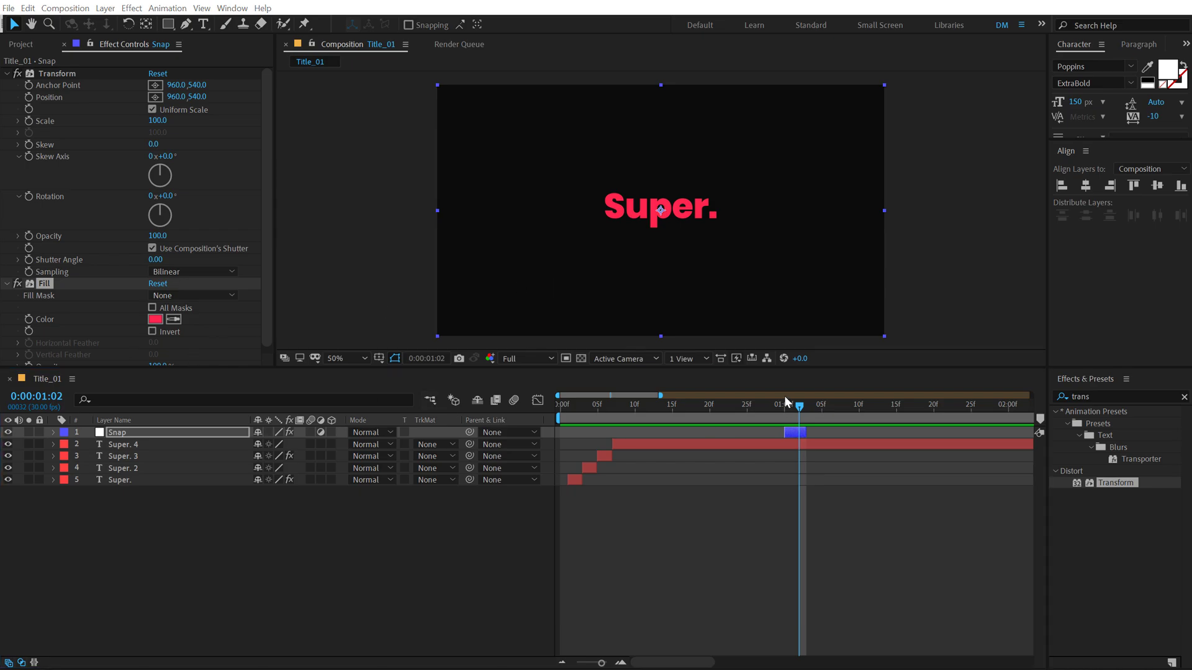
Set the Scale of the Transform effect on the "Snap" layer to 120
click(158, 121)
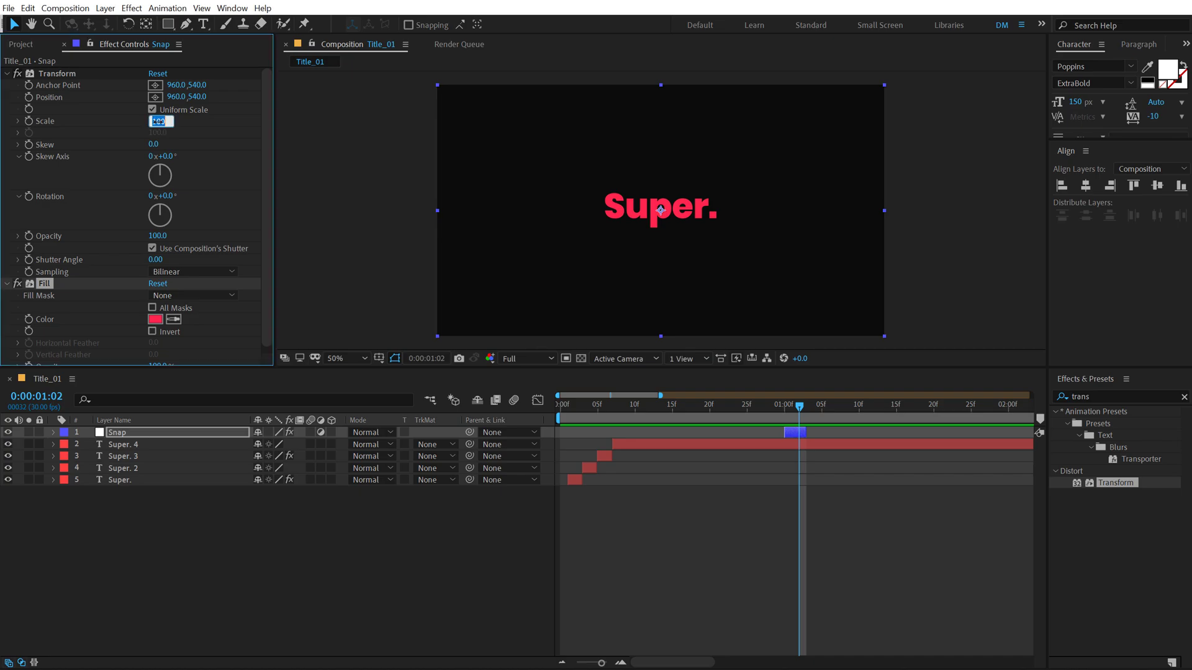
text(120)
key(Return)
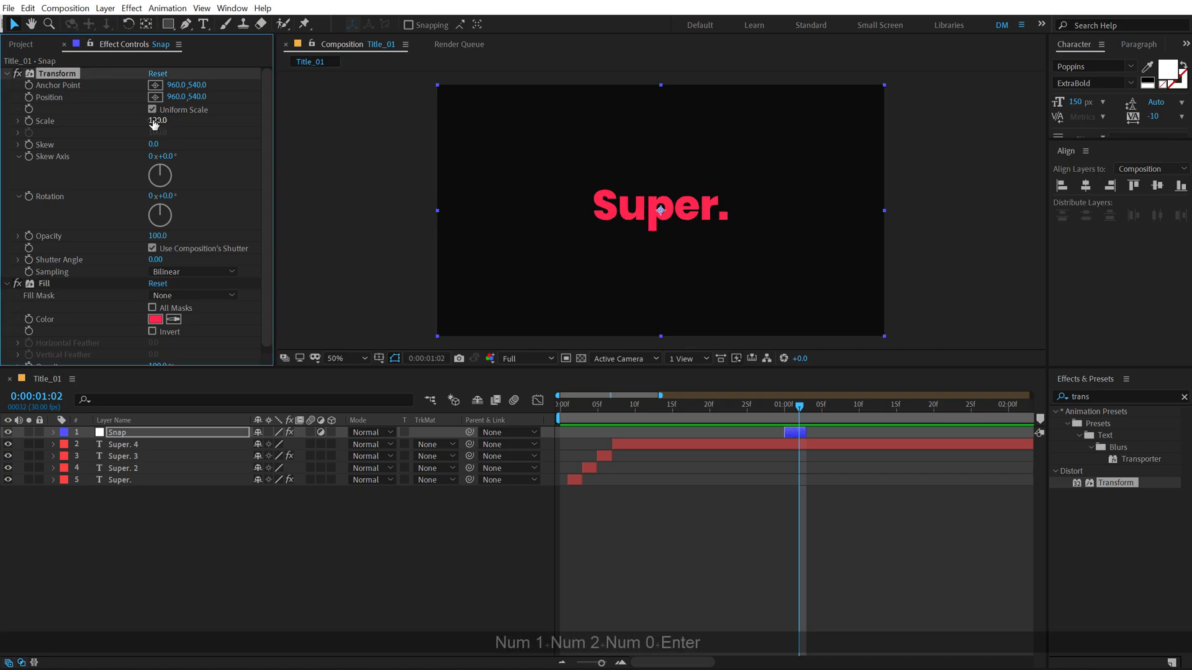
Draw two rectangular masks on the "Snap" layer, over the upper part of "Su" and the lower part of "er."
click(168, 23)
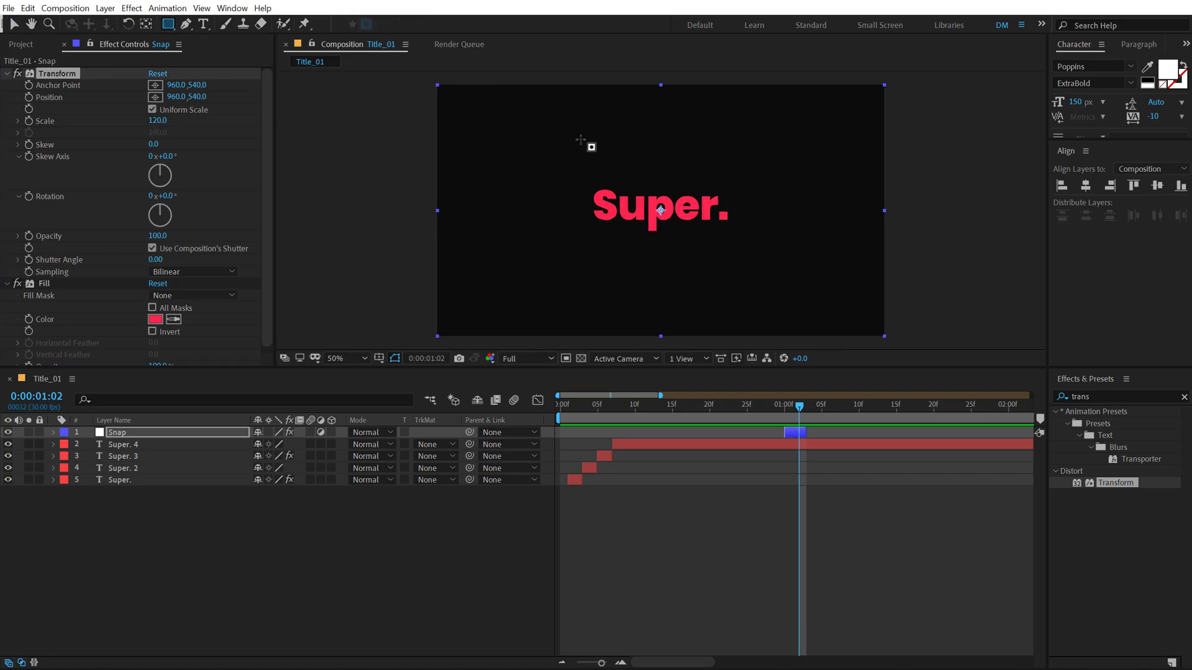
drag(578, 185, 652, 207)
drag(732, 215, 658, 227)
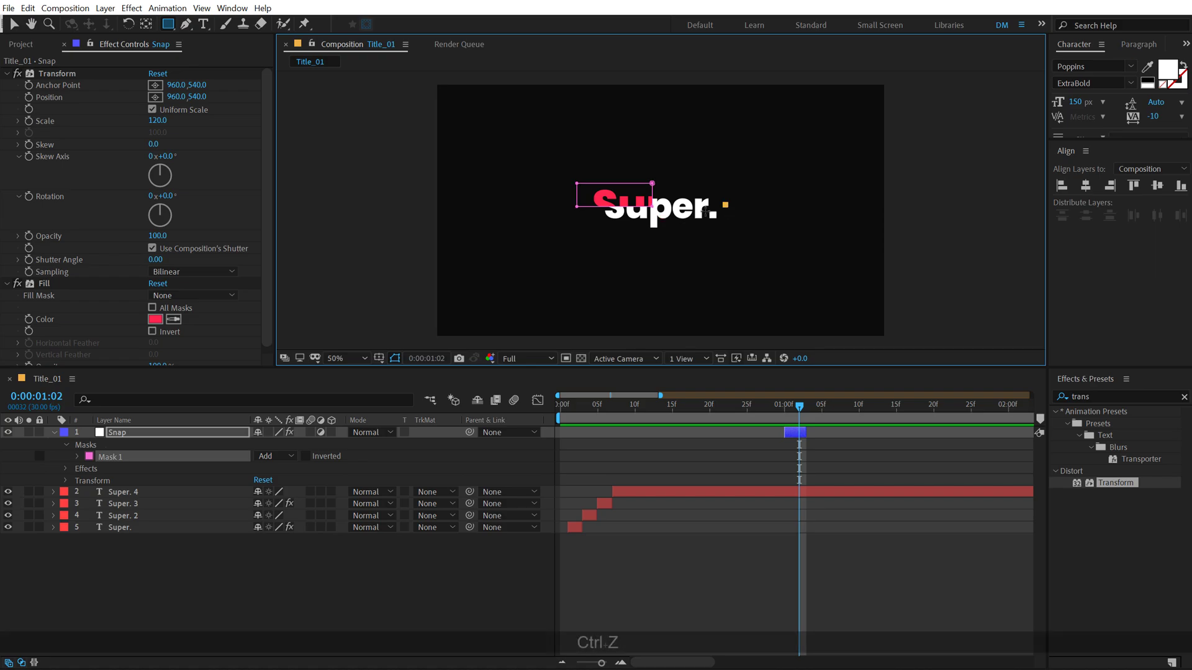
drag(726, 205, 682, 231)
click(742, 548)
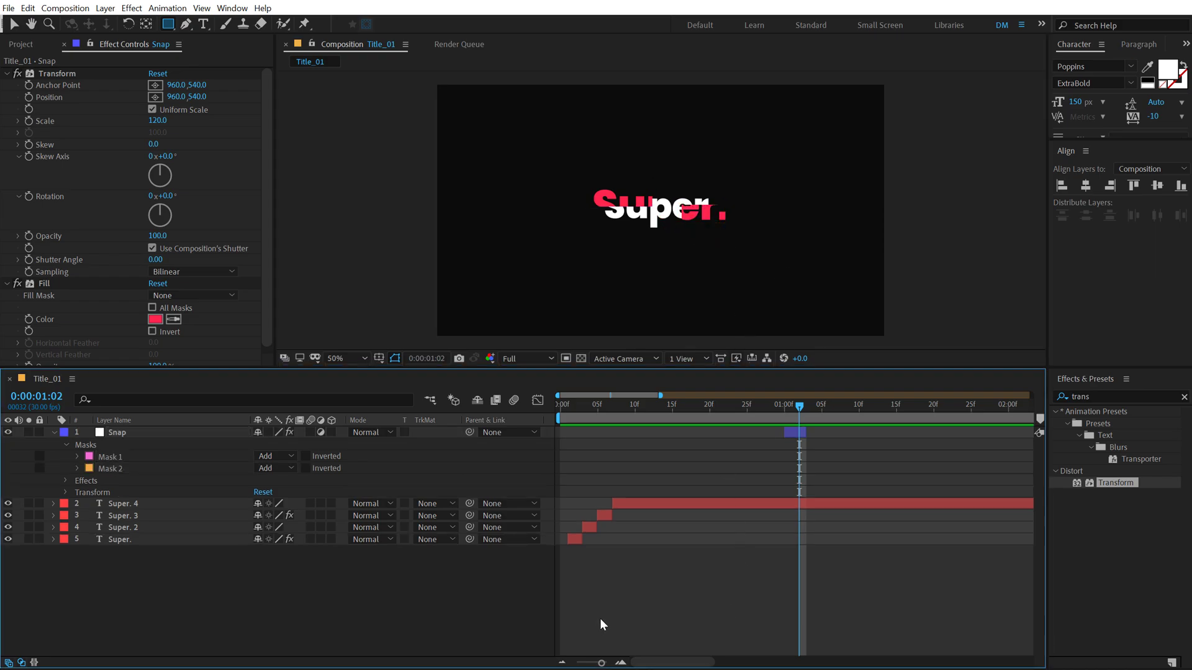
Duplicate the "Snap" layer and move the copy so it starts right where the original ends
click(796, 432)
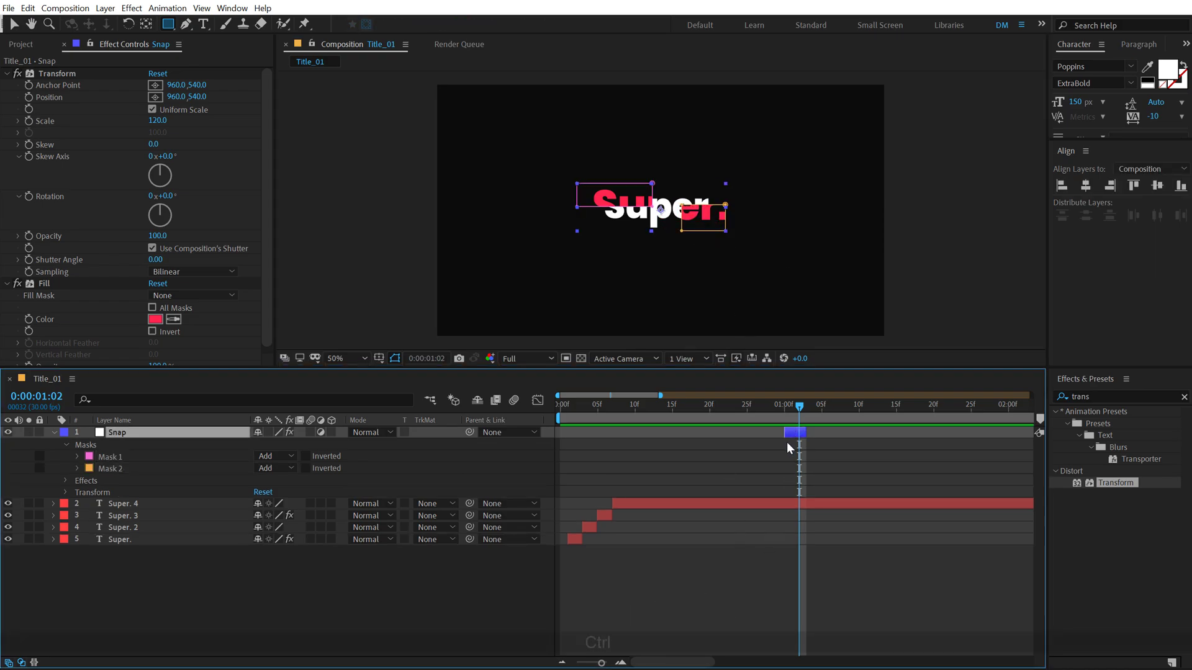
key(ctrl+d)
drag(795, 431, 816, 432)
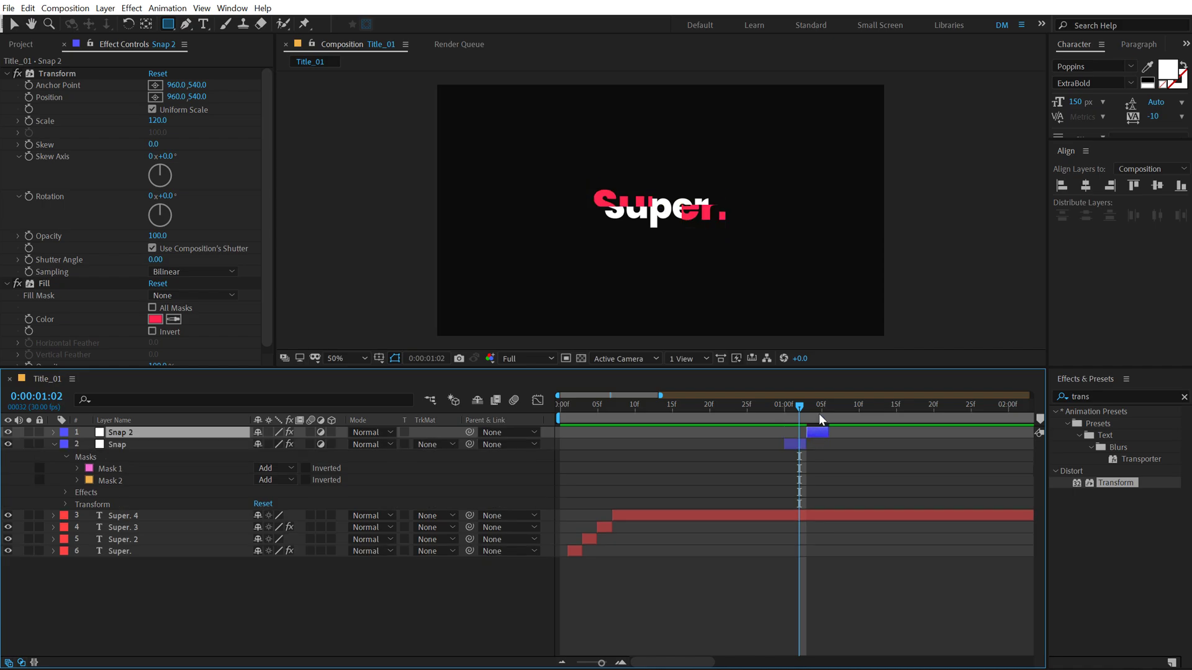
At 0:00:01:05, replace both masks on "Snap 2" with one tall rectangular mask over the middle letters "up"
click(820, 419)
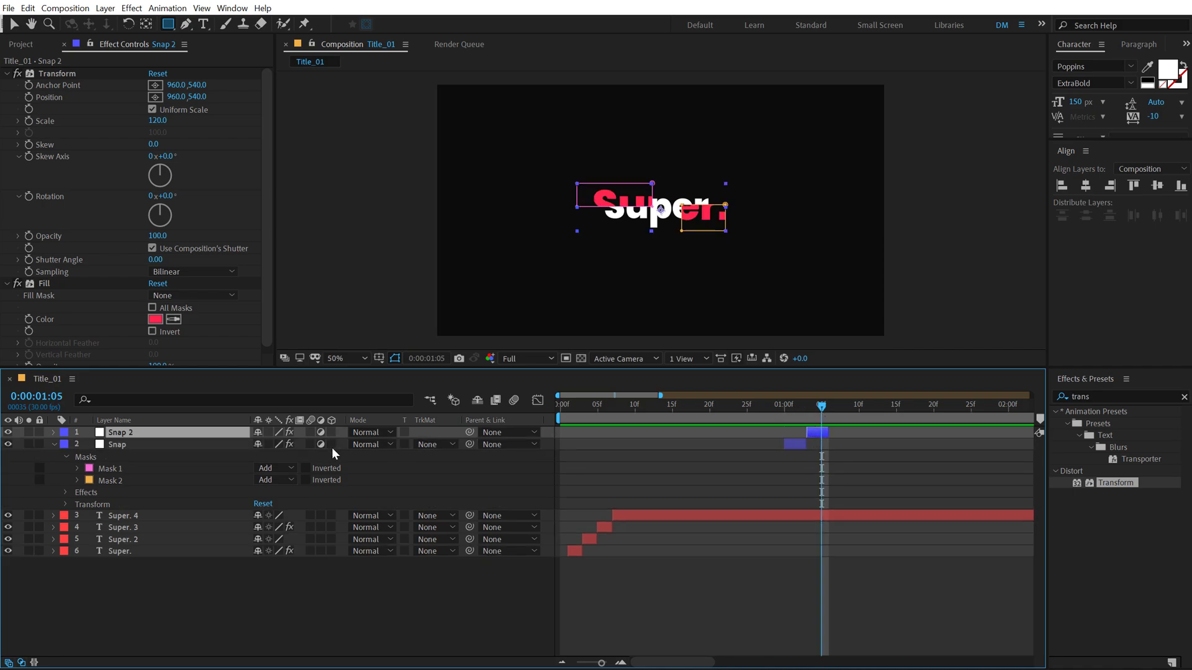
key(m)
click(126, 442)
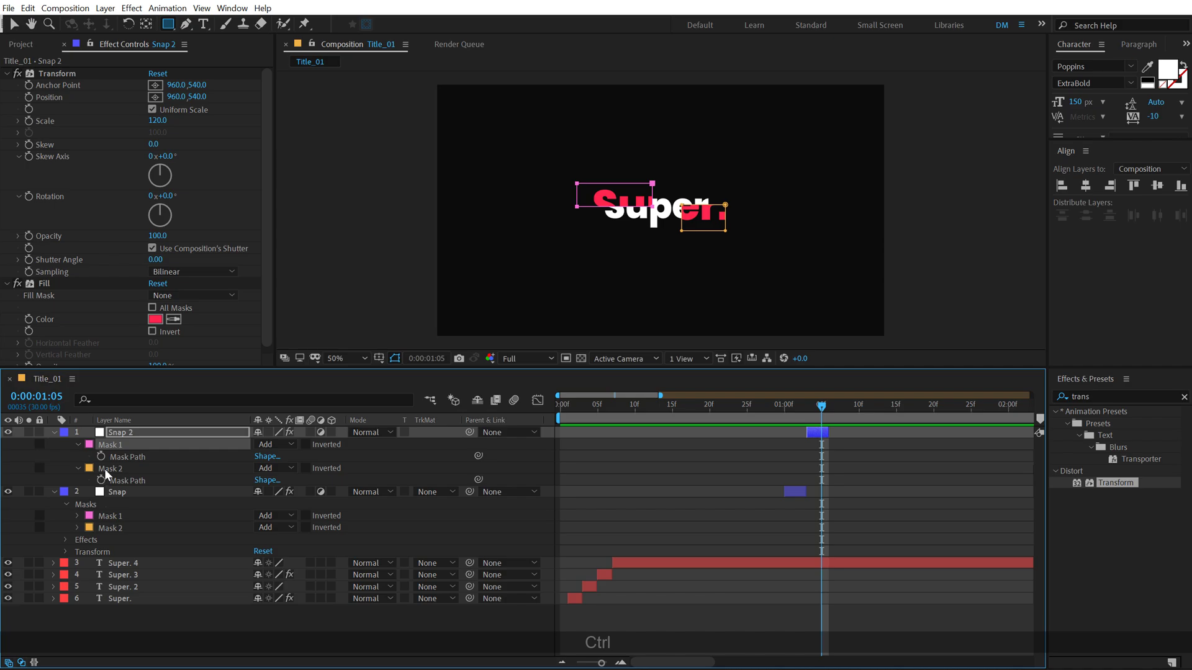
ctrl+click(104, 468)
key(Delete)
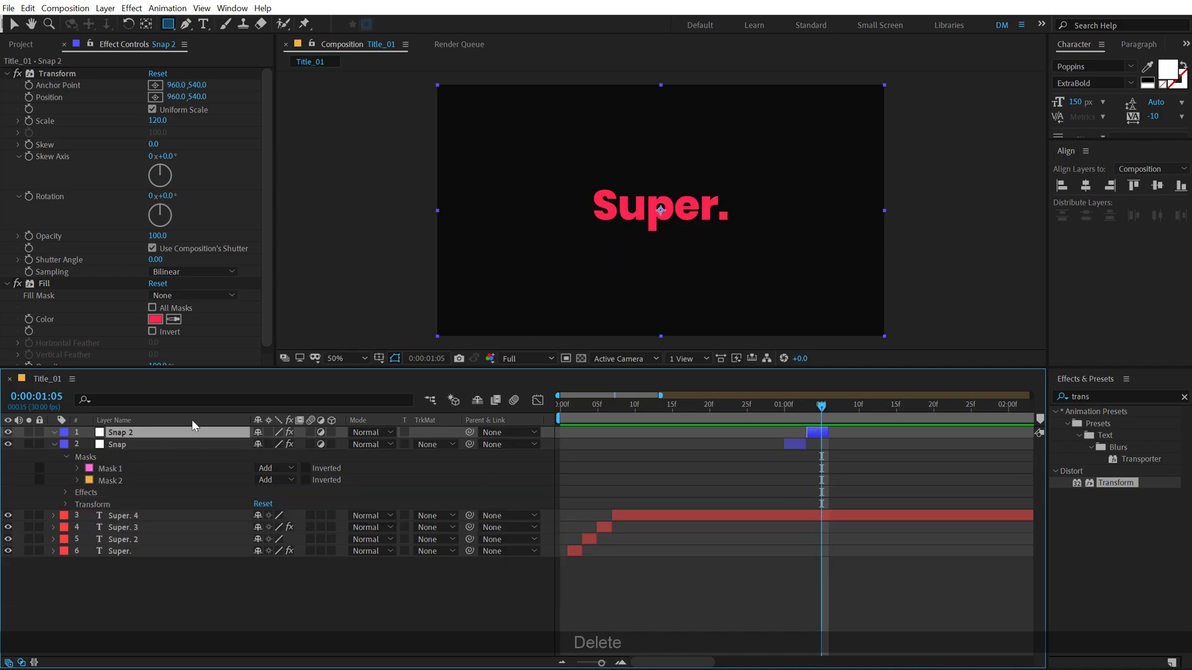
drag(633, 177, 680, 248)
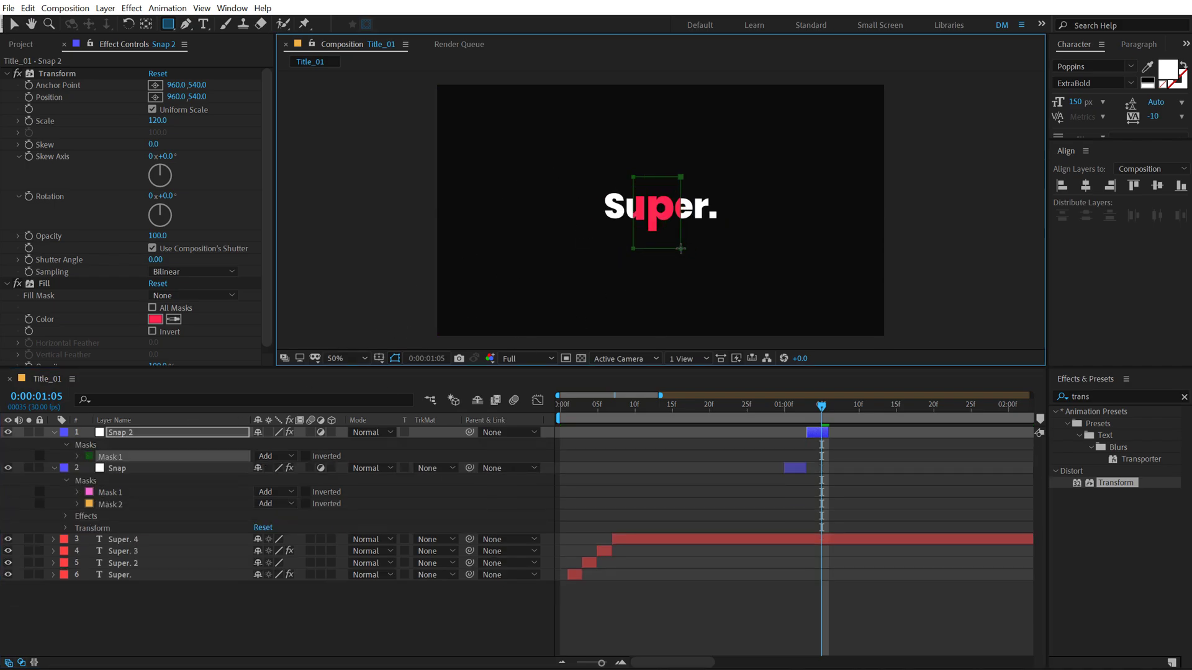
click(706, 641)
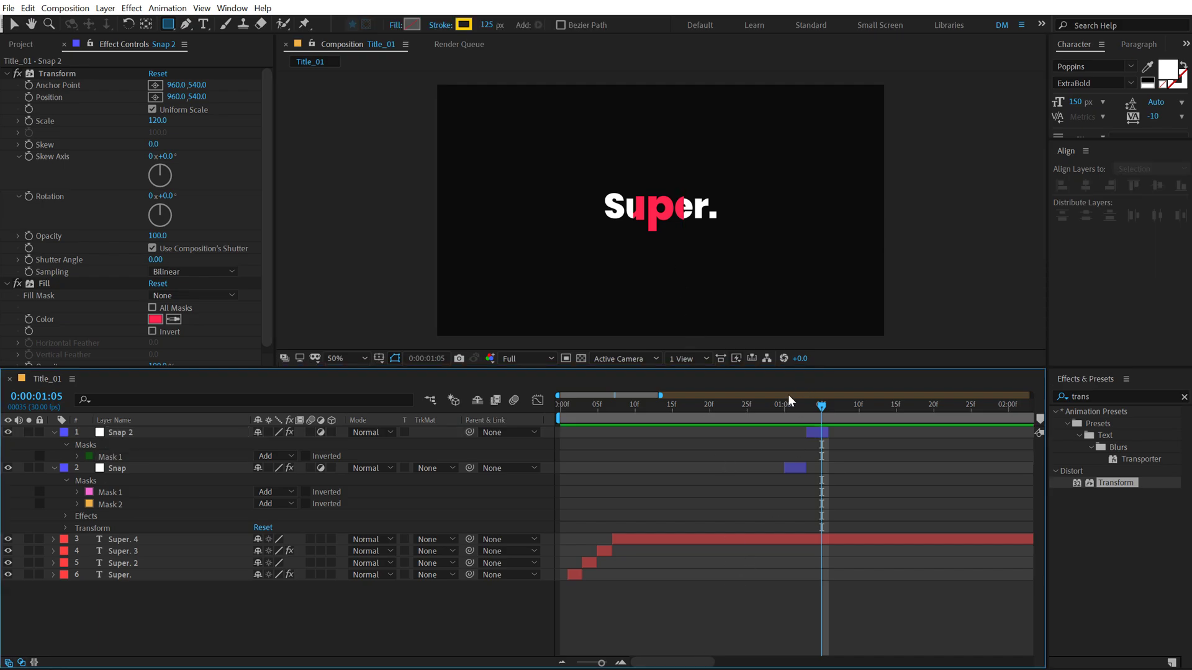
Scrub through the two snap segments and play the animation from the first frame
click(769, 407)
drag(781, 408, 814, 410)
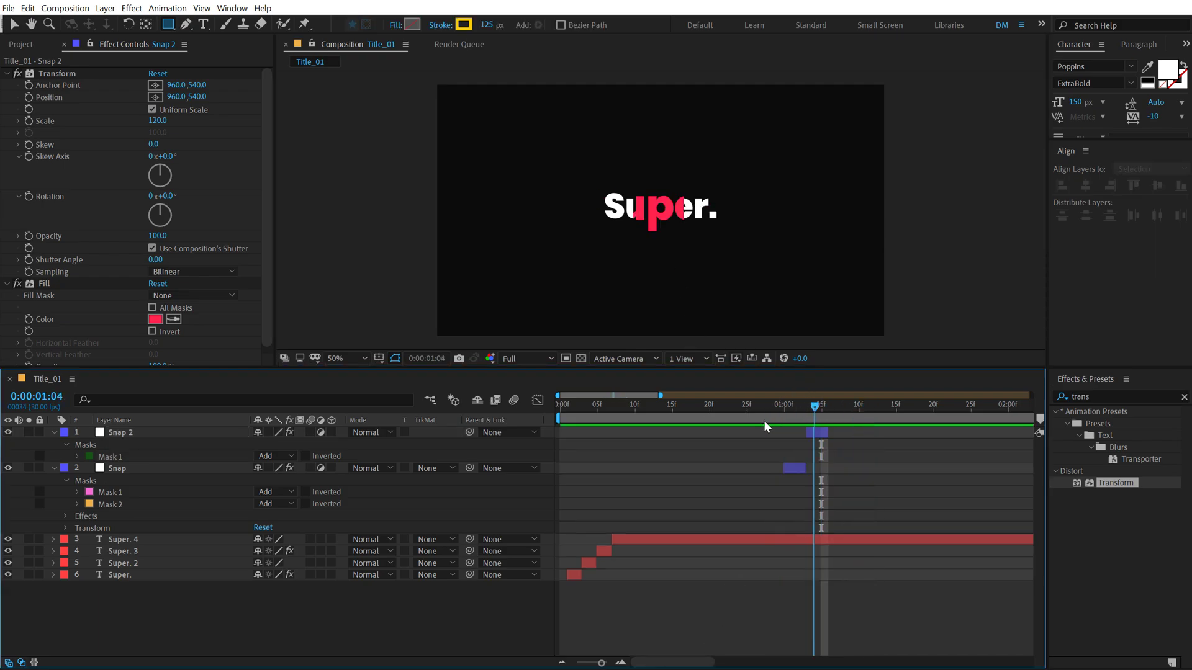
key(Home)
key(space)
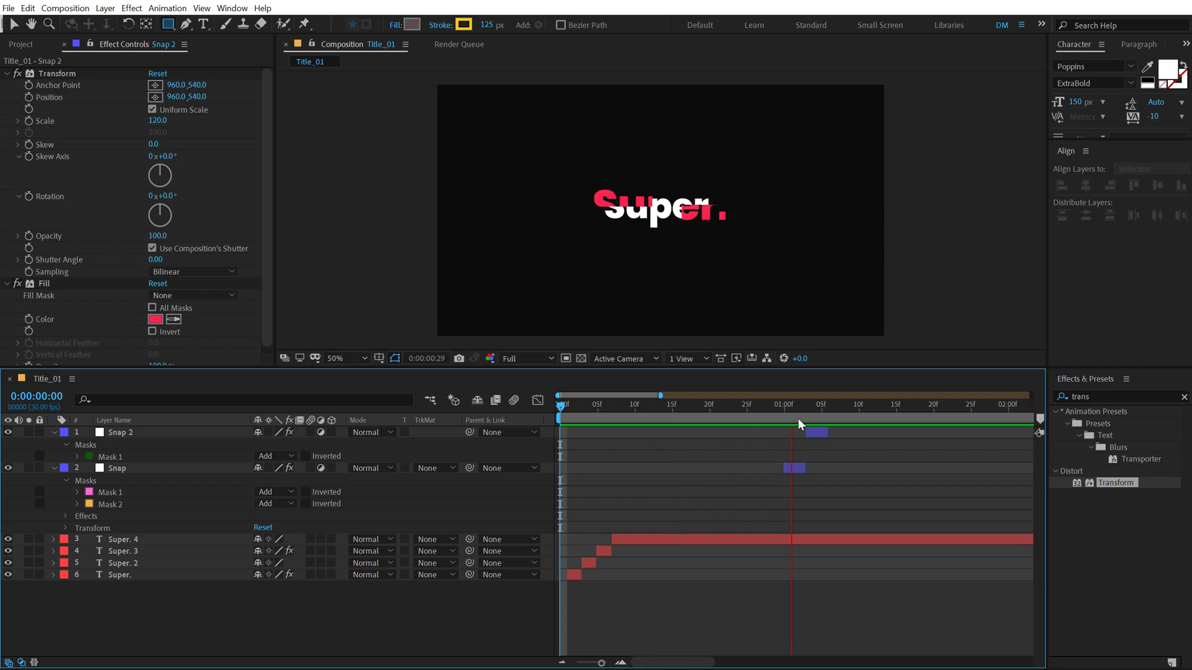
End the work area at 0:00:01:18 and preview the shortened range
drag(884, 411, 918, 412)
key(n)
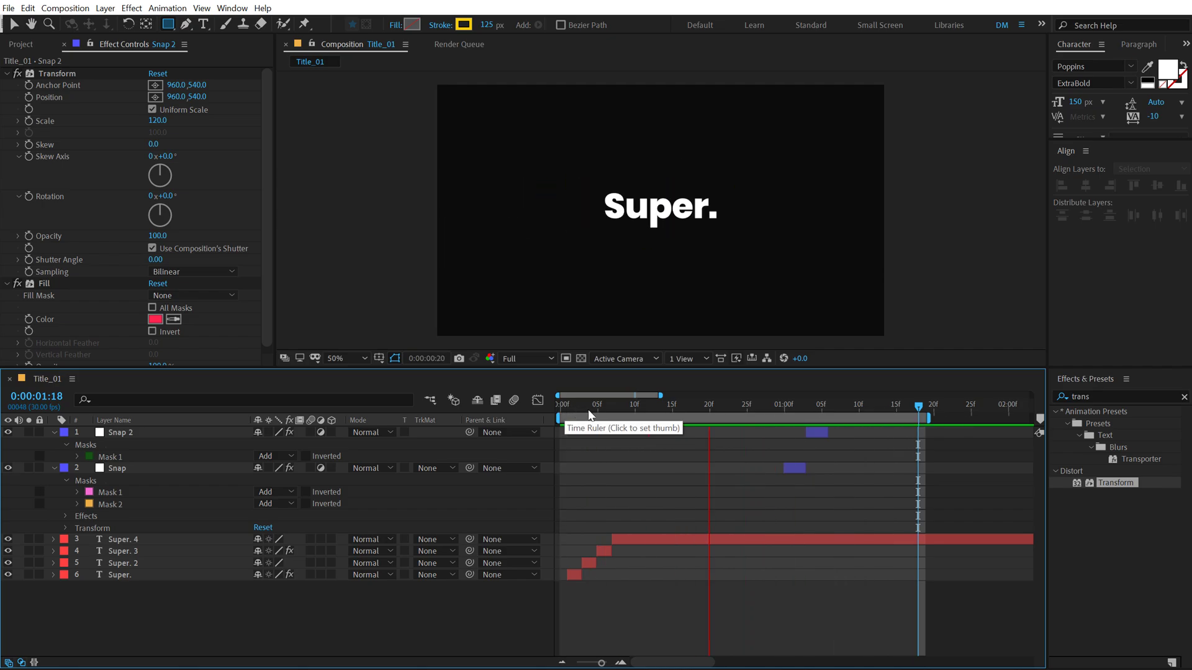
key(space)
Return to the first frame and collapse the expanded properties of all layers
key(Home)
key(ctrl+a)
key(u)
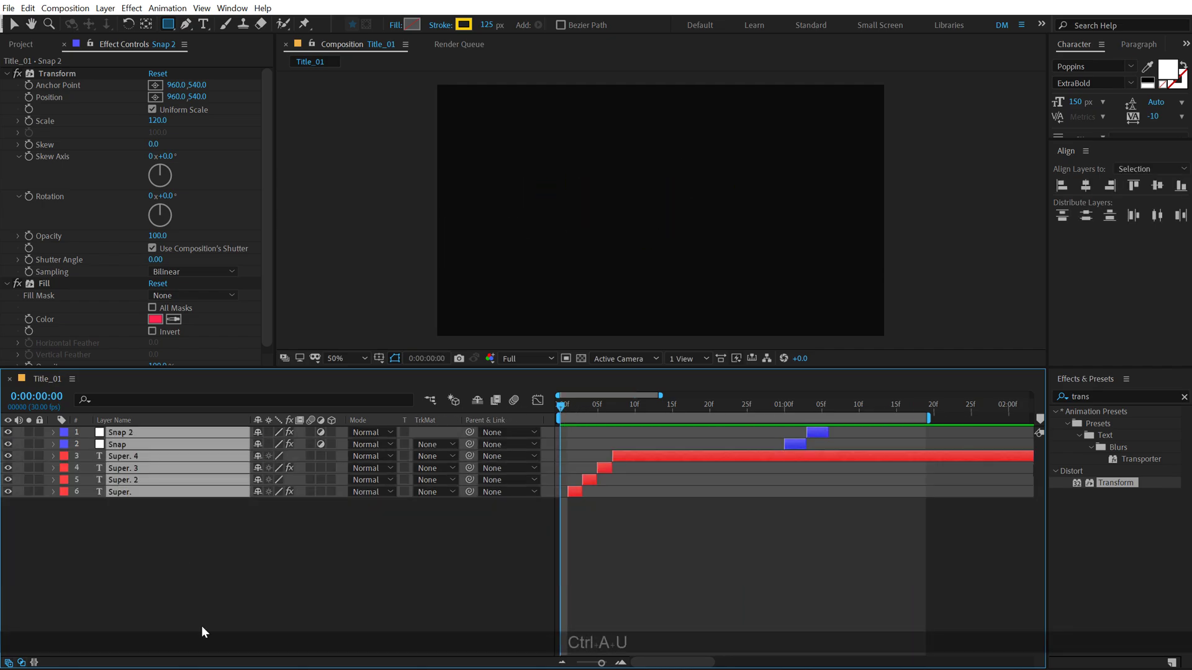
click(201, 626)
Create a new composition named "Title_02" with the existing settings
click(21, 44)
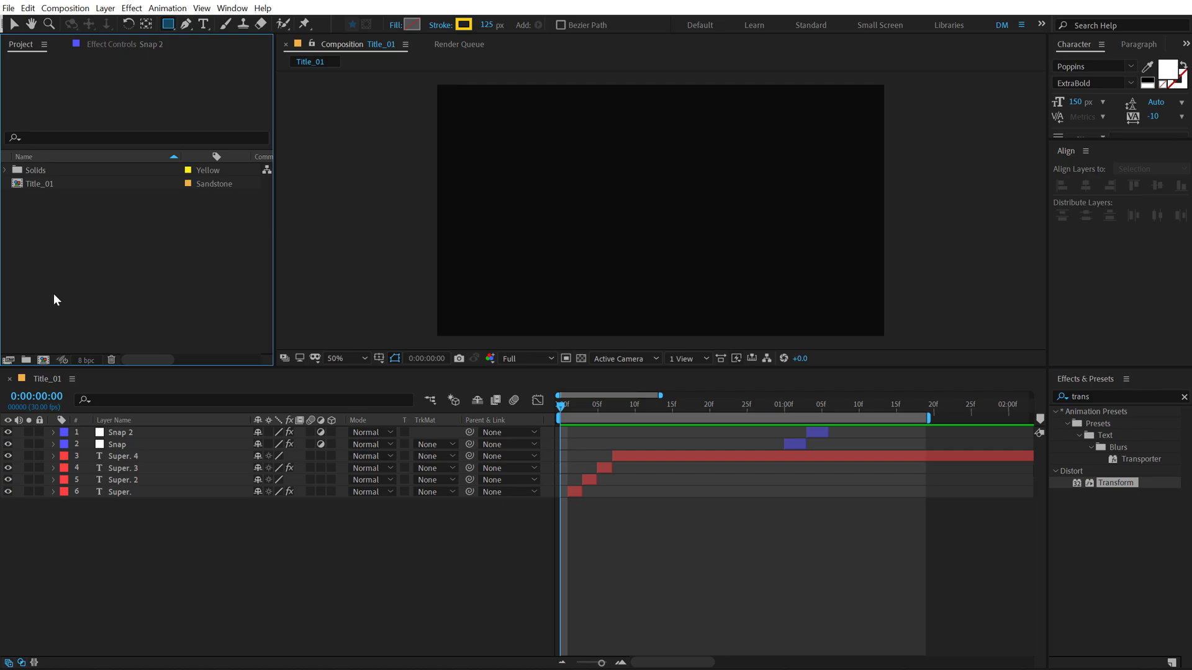
click(43, 360)
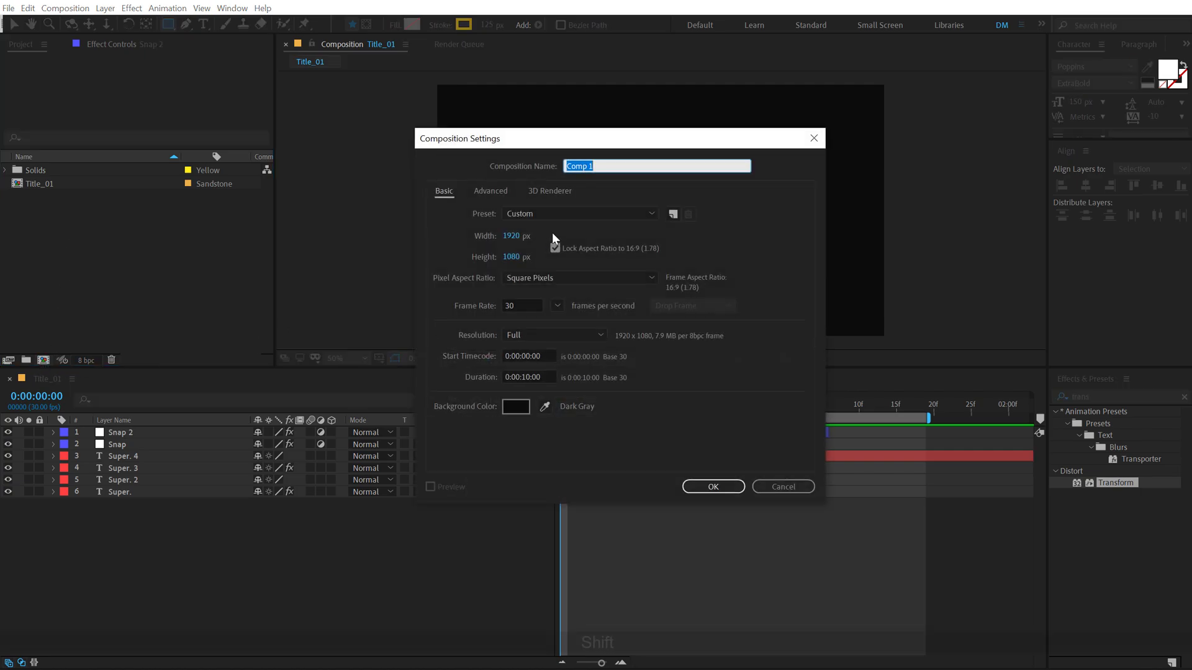
text(Title)
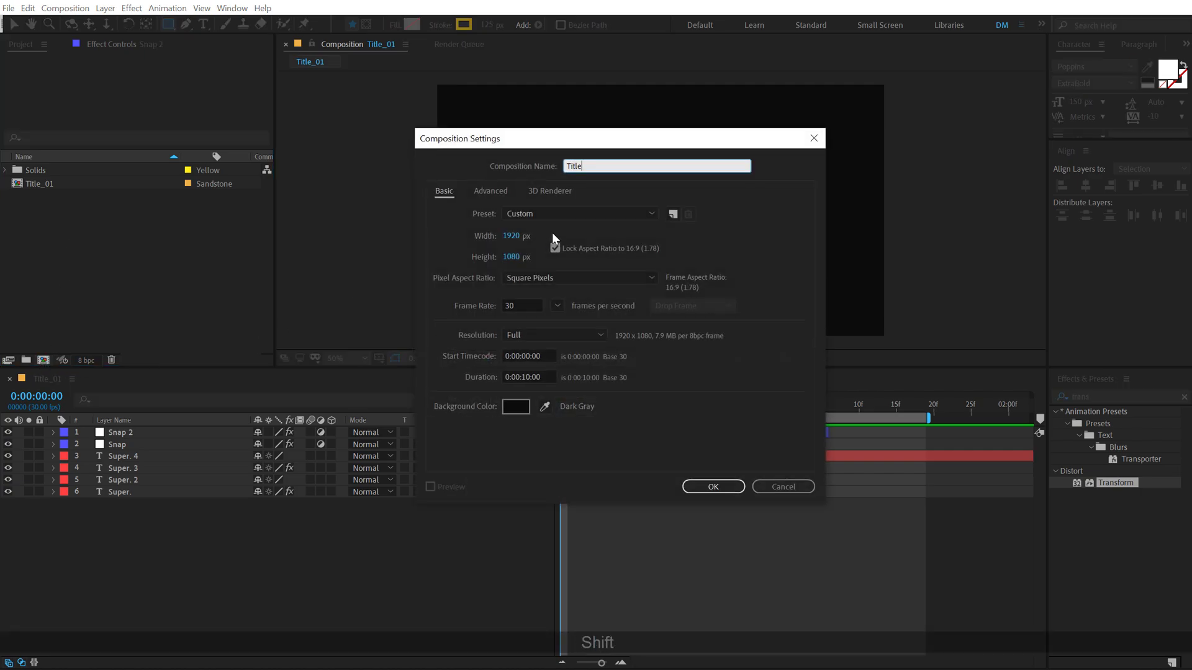
text(_01)
key(BackSpace)
text(2)
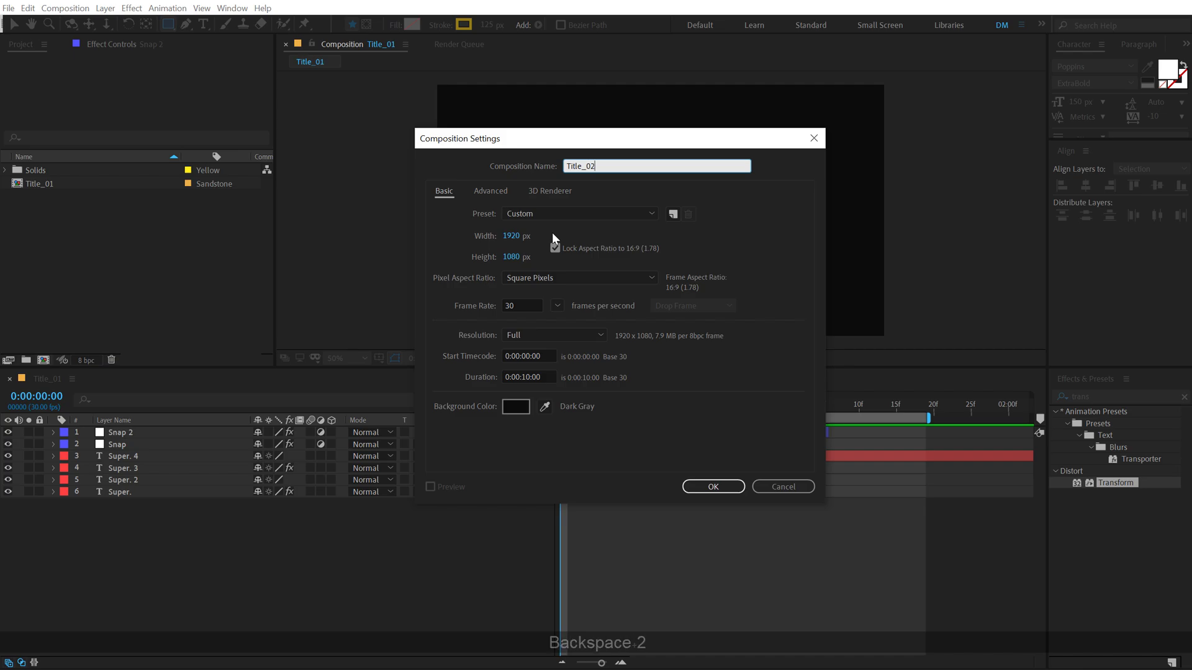
click(714, 487)
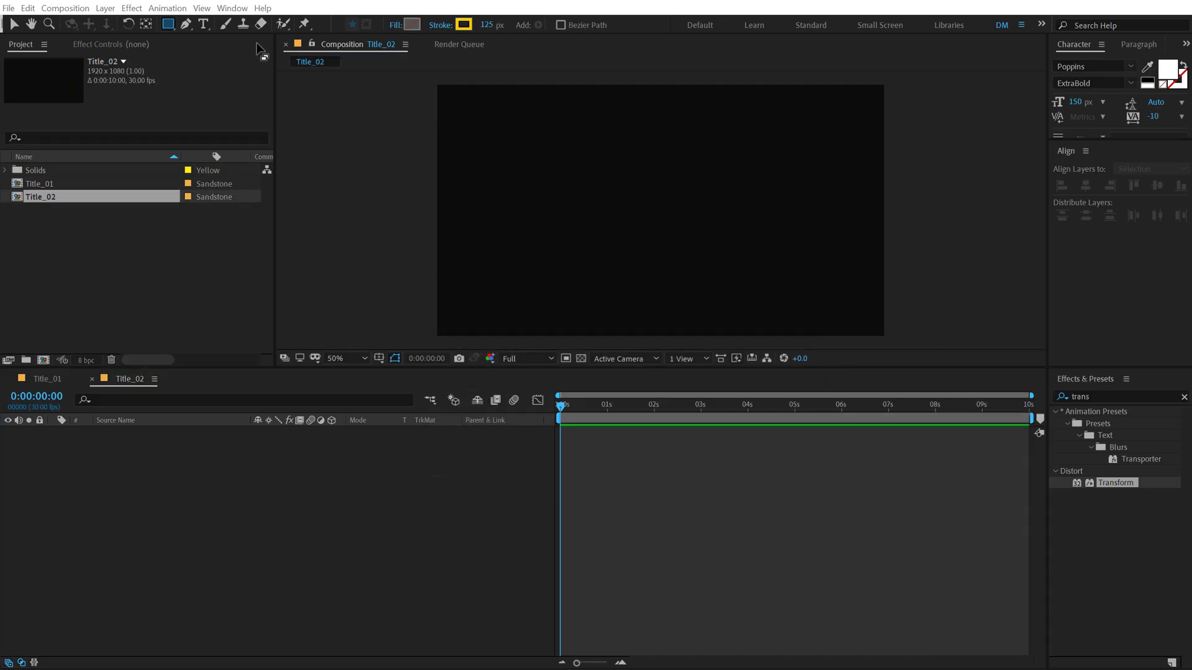
Add a text layer reading "Creative." to the "Title_02" composition
click(203, 24)
click(633, 234)
text(C)
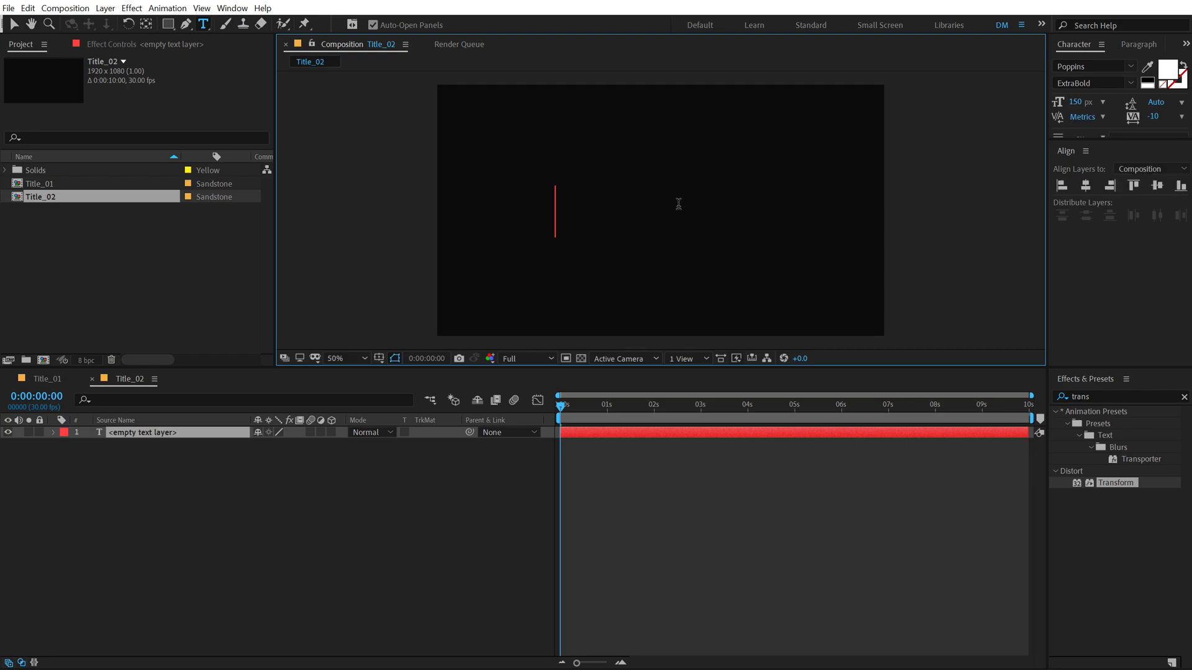
text(reative.)
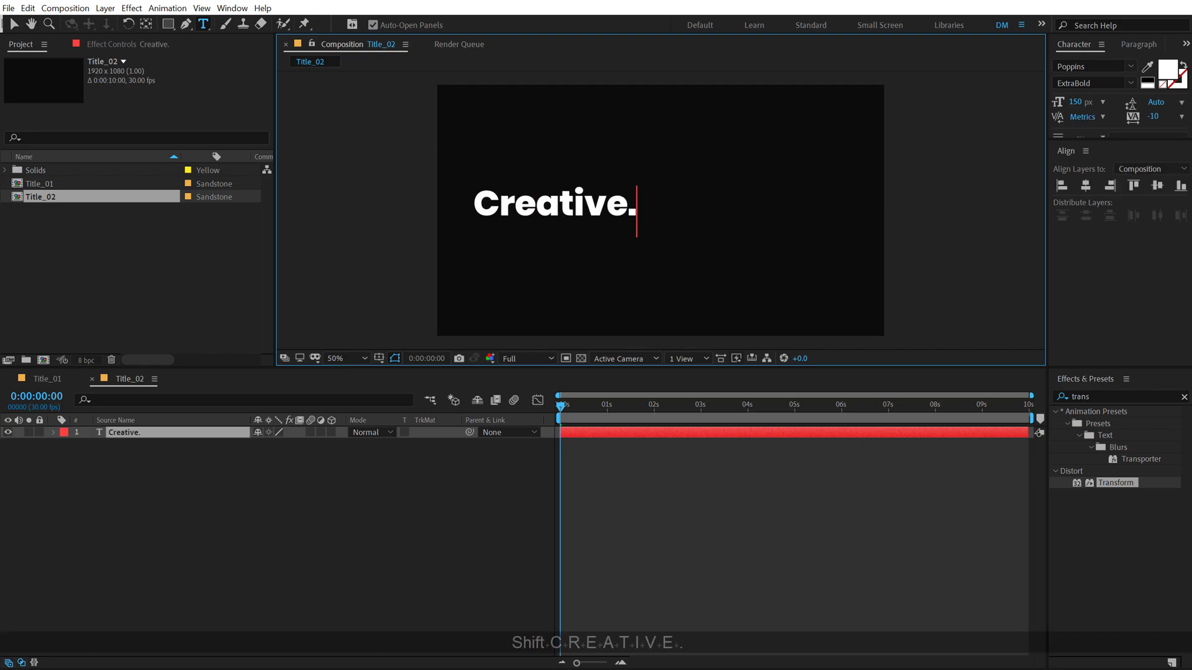
key(Escape)
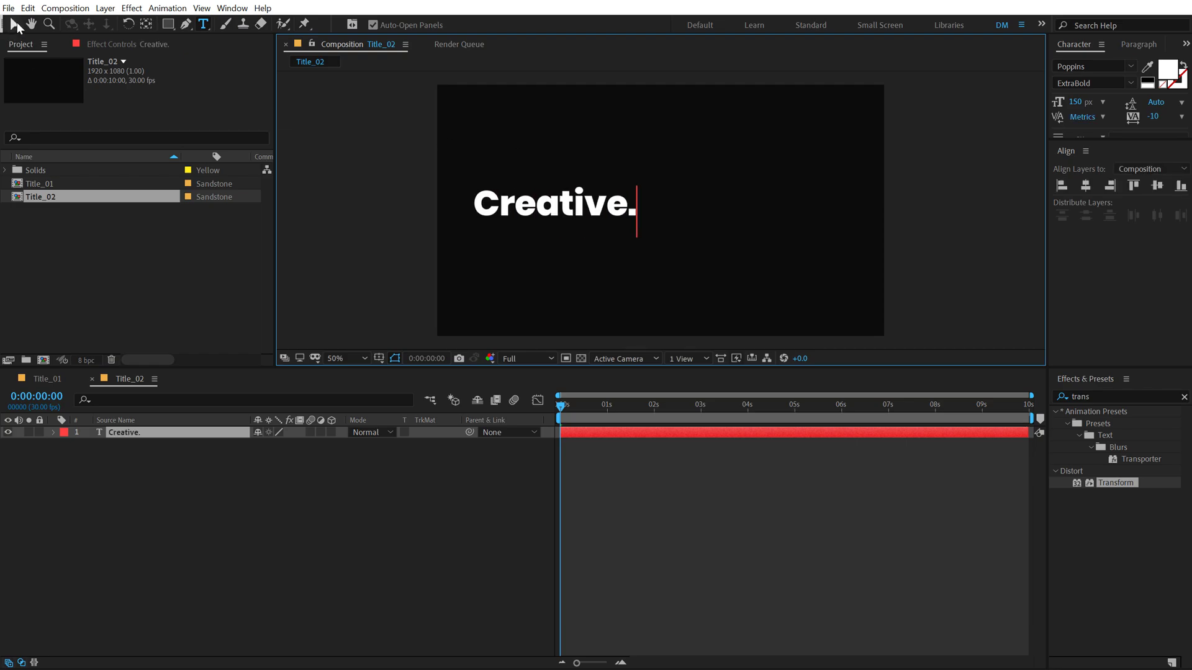
Centre the "Creative." layer horizontally and vertically in the composition and centre its anchor point on the text
click(1086, 187)
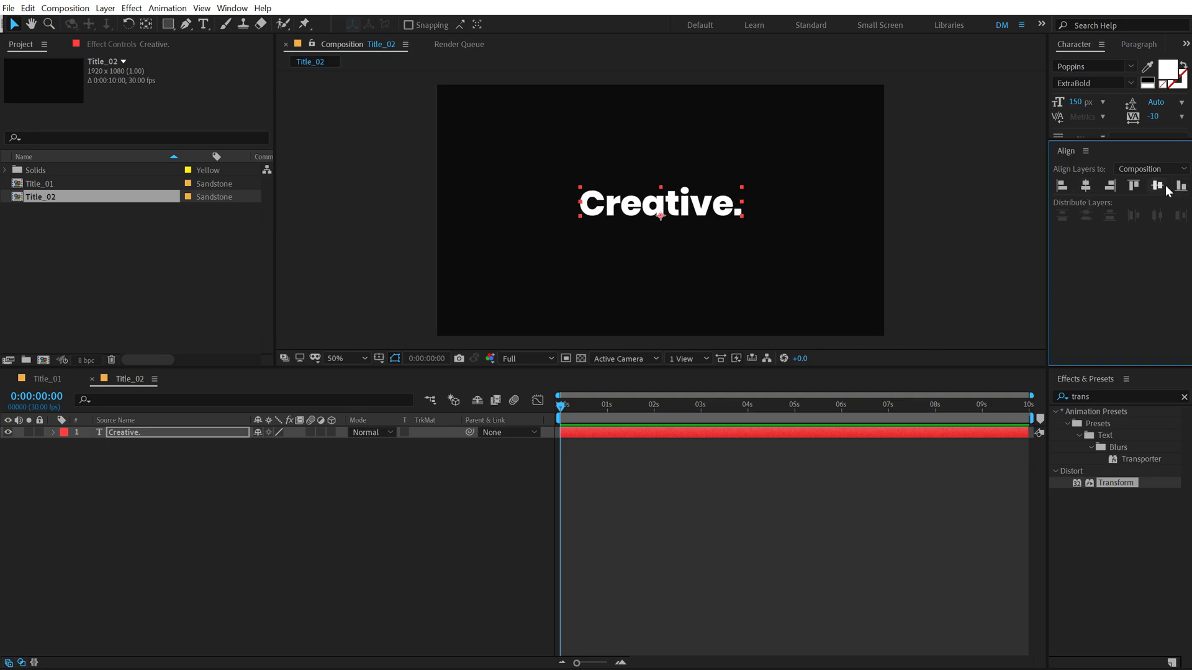
click(1158, 186)
ctrl+double_click(146, 24)
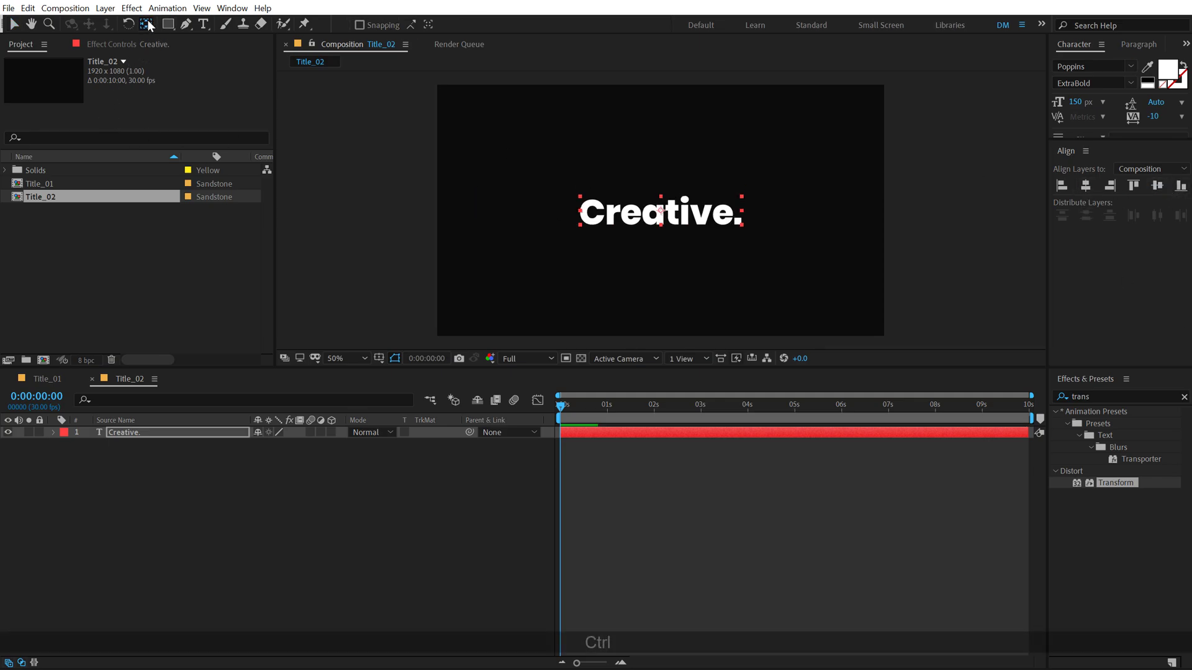
click(14, 25)
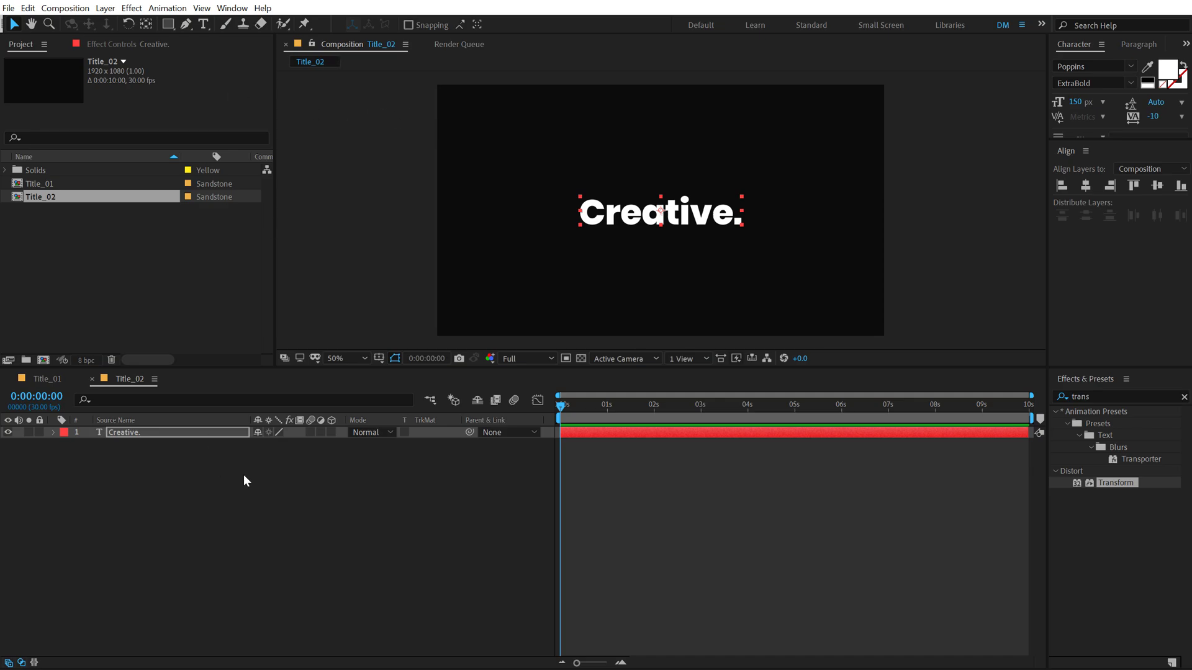
Add a text animator with Position and Opacity properties to the "Creative." layer
click(53, 433)
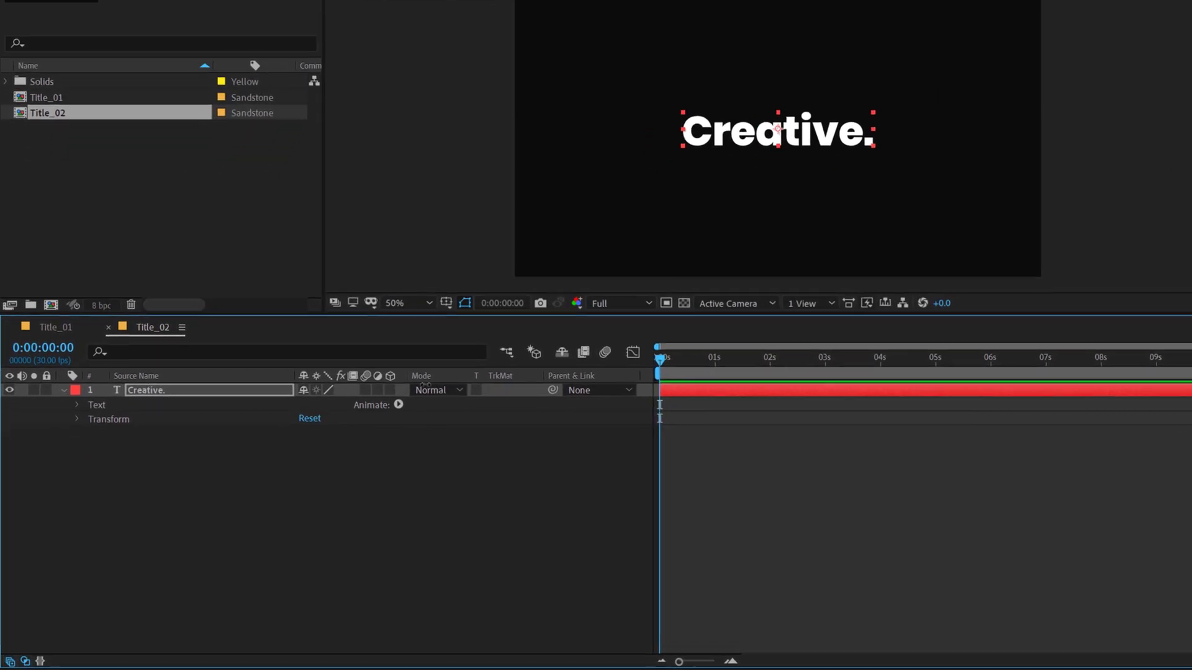
click(428, 385)
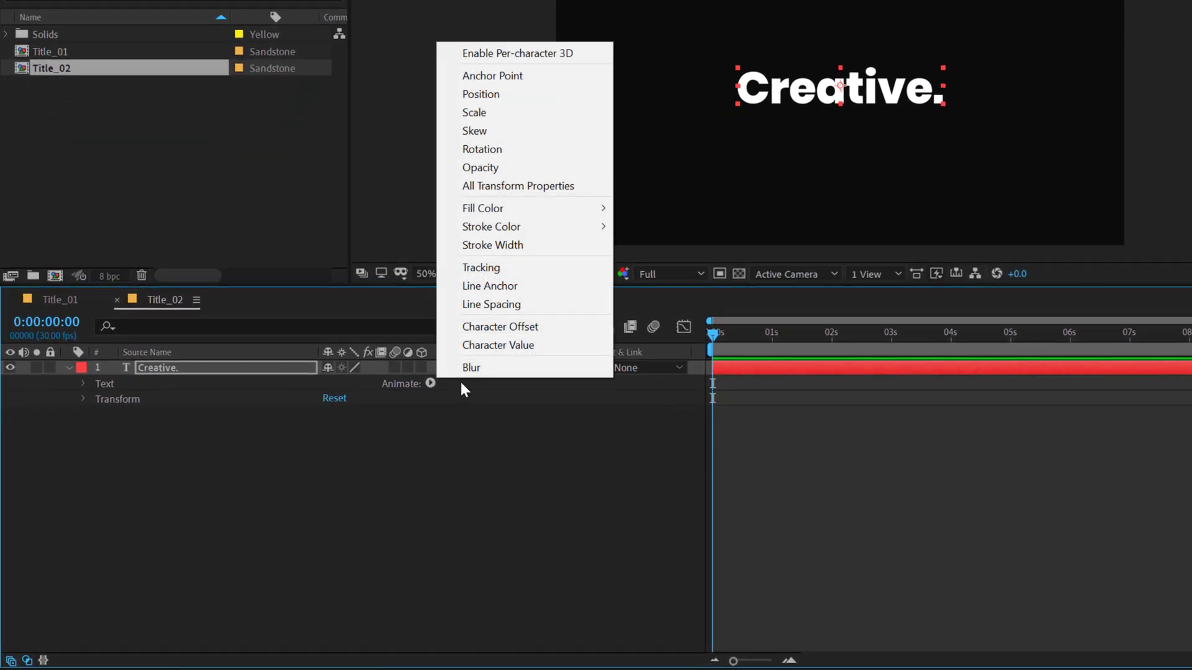
click(505, 94)
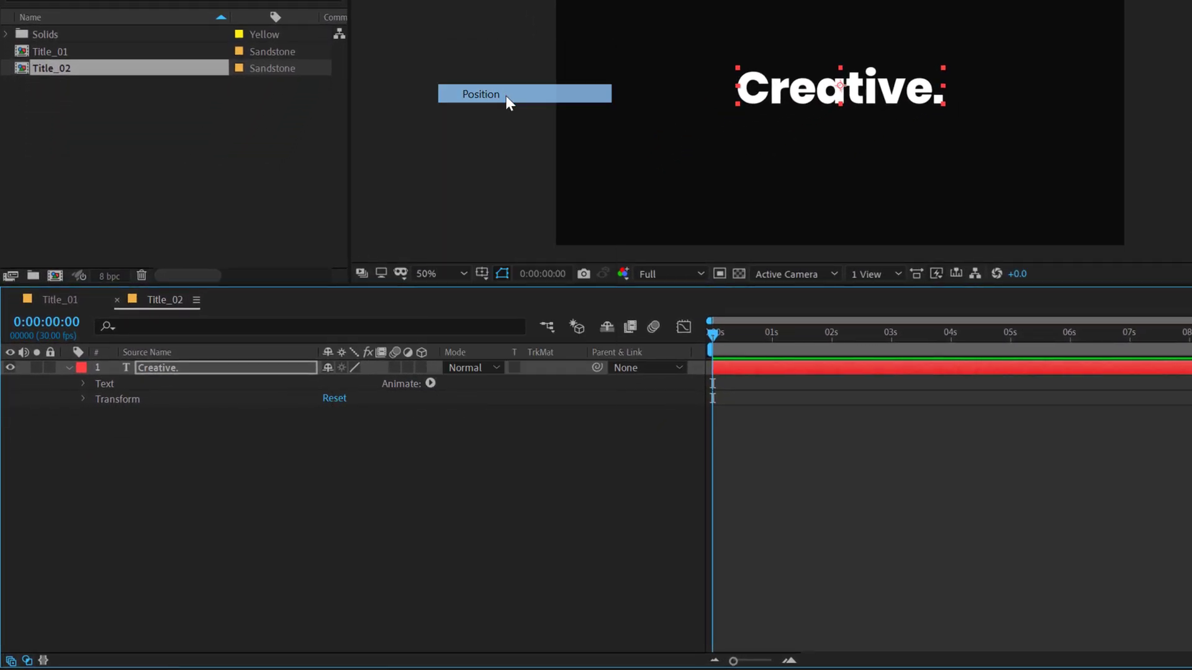
click(437, 467)
click(430, 443)
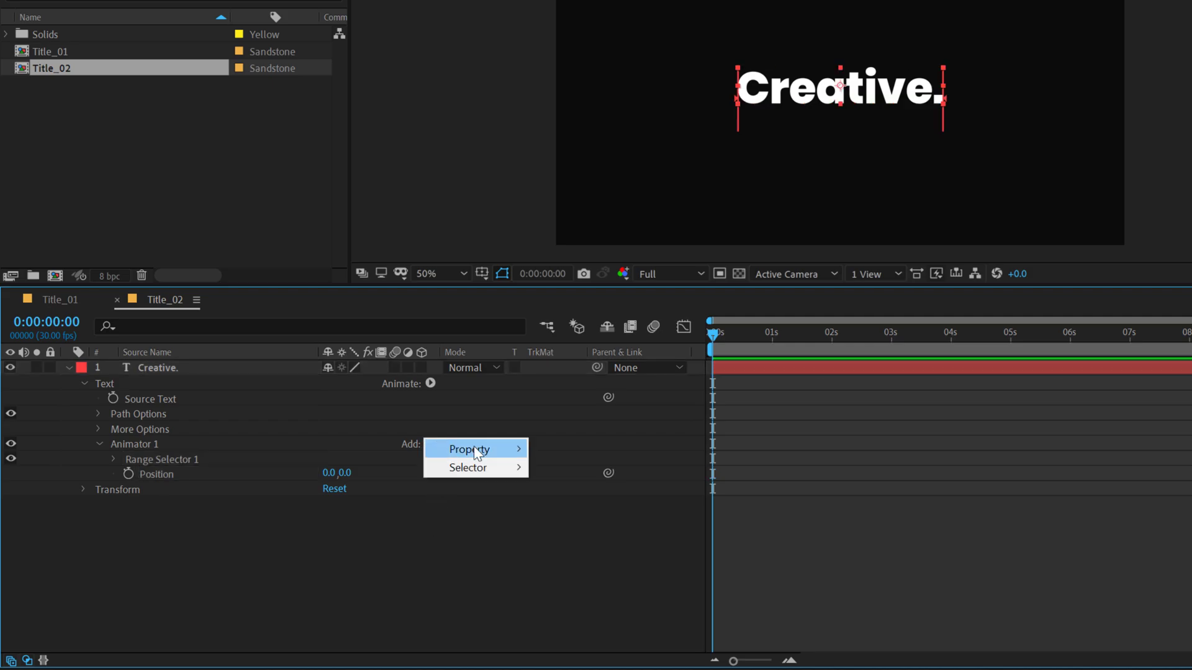
mouse_move(478, 448)
click(599, 250)
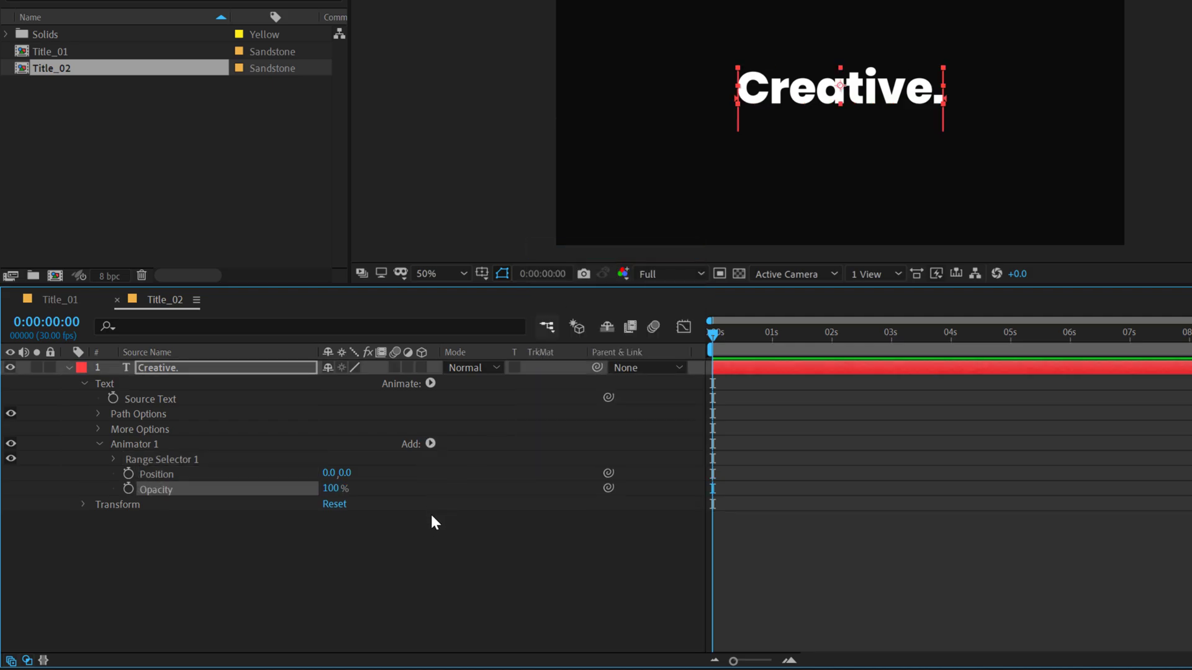
Set the text animator's Position to 0, 70 and its Opacity to 0%
drag(347, 478, 348, 484)
click(348, 477)
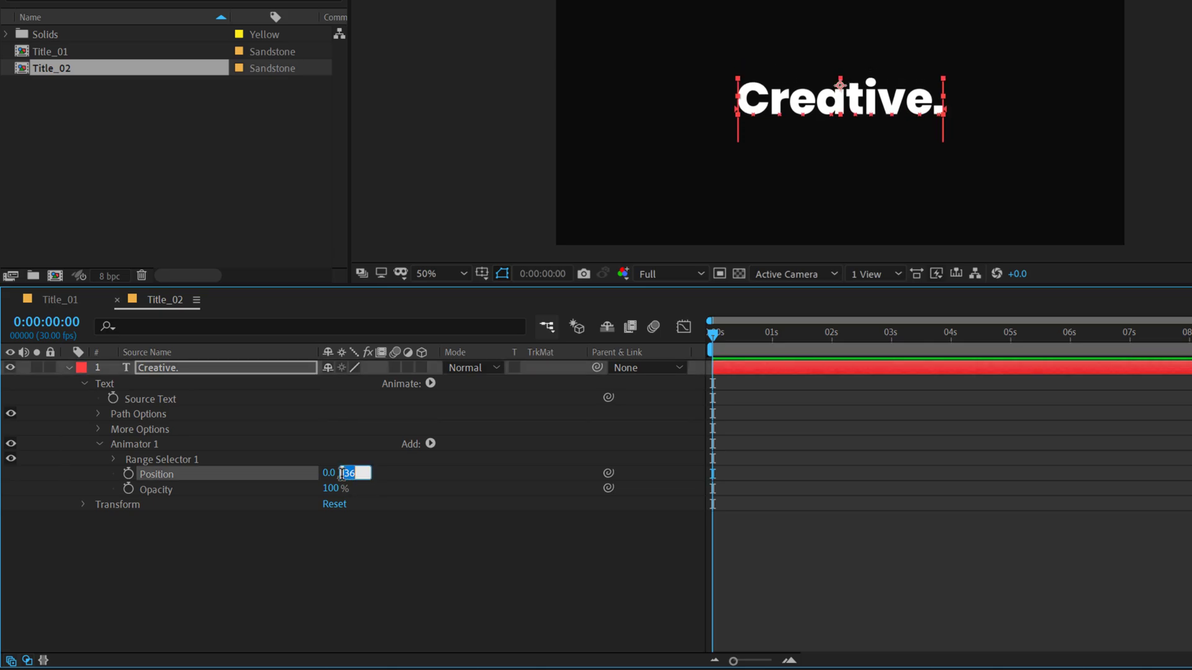
text(70)
key(Return)
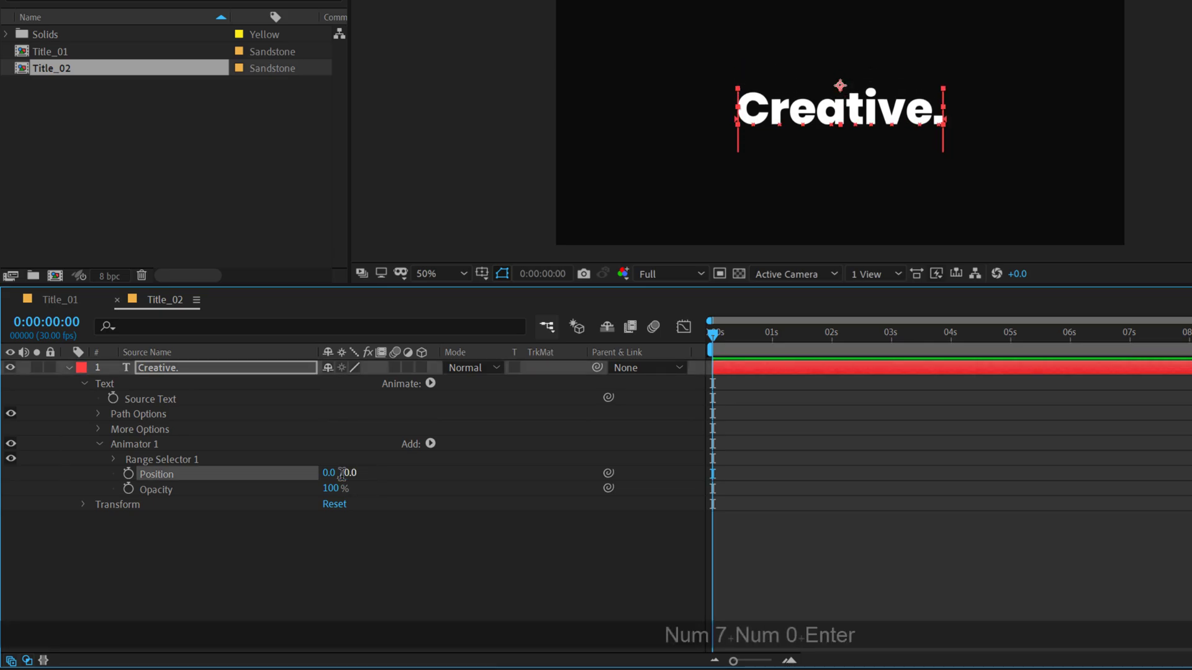
drag(325, 488, 12, 506)
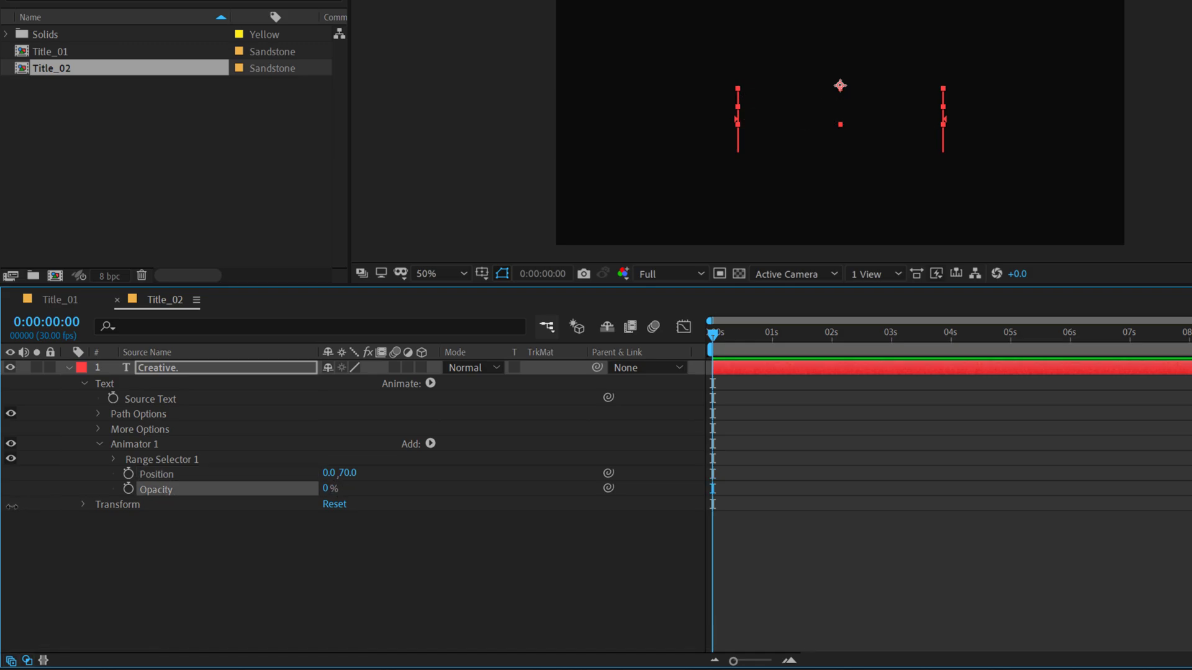
Keyframe the range selector's Offset at 100% at 0:00:01:00 and at -100% at 0:00:00:00
click(114, 459)
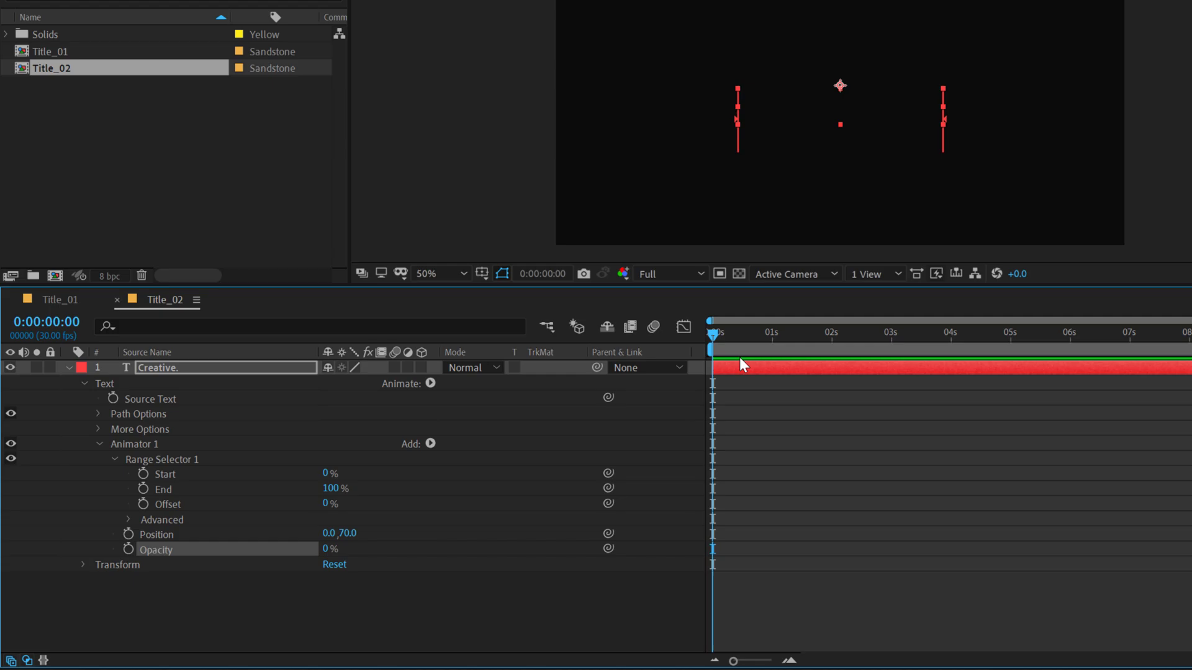
click(772, 340)
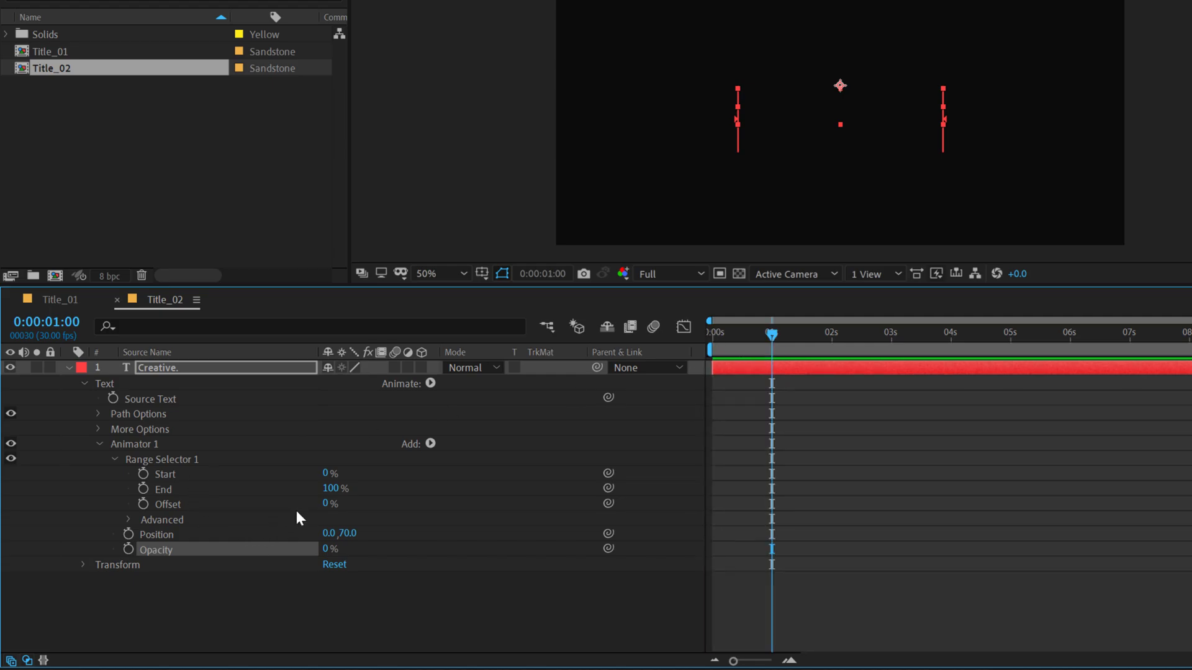
drag(326, 504, 576, 499)
click(142, 506)
click(715, 340)
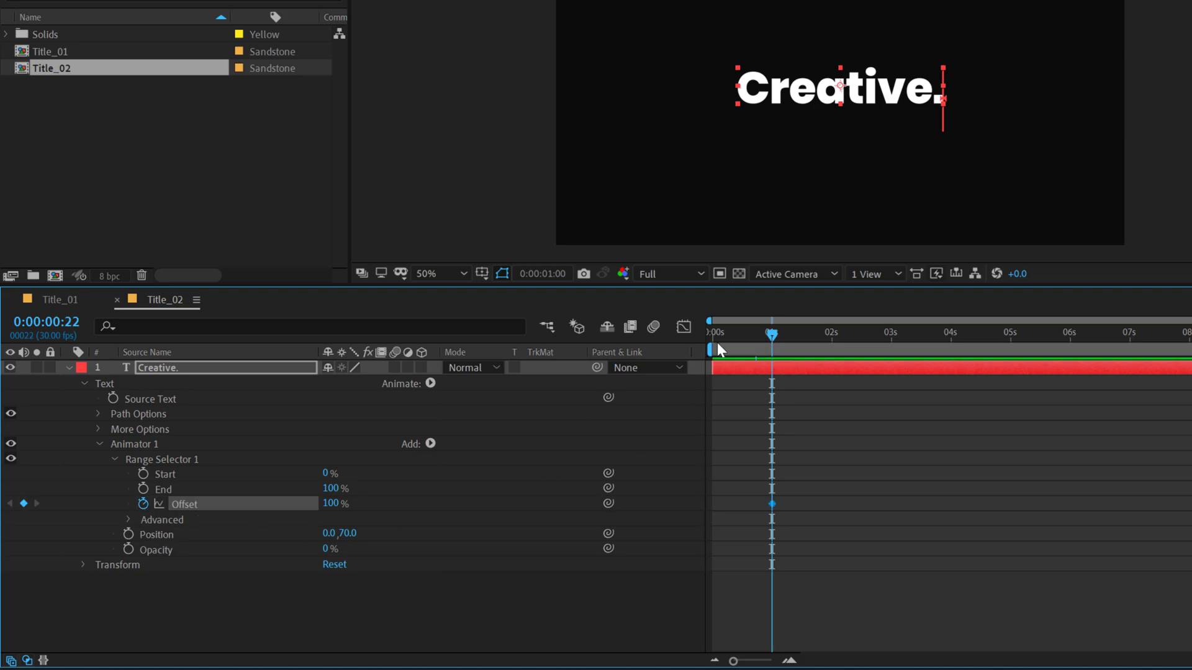
drag(333, 511, 40, 535)
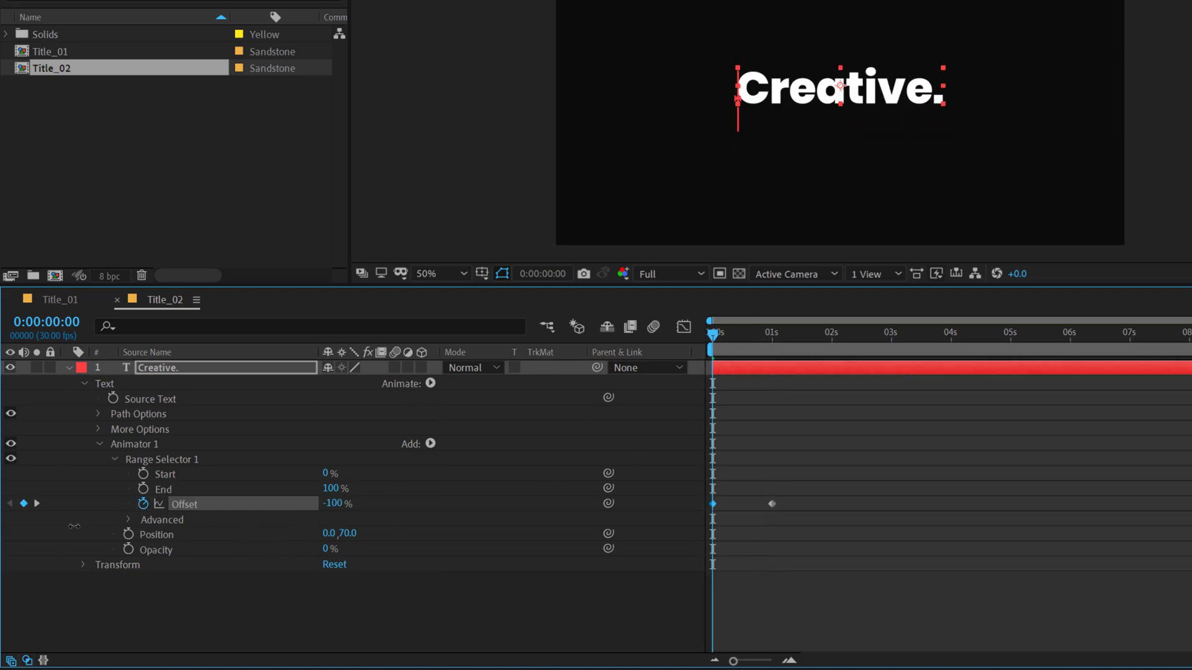
Set the range selector's Shape to Ramp Up, Ease High to 30% and Ease Low to 100%, and preview the text reveal
click(128, 520)
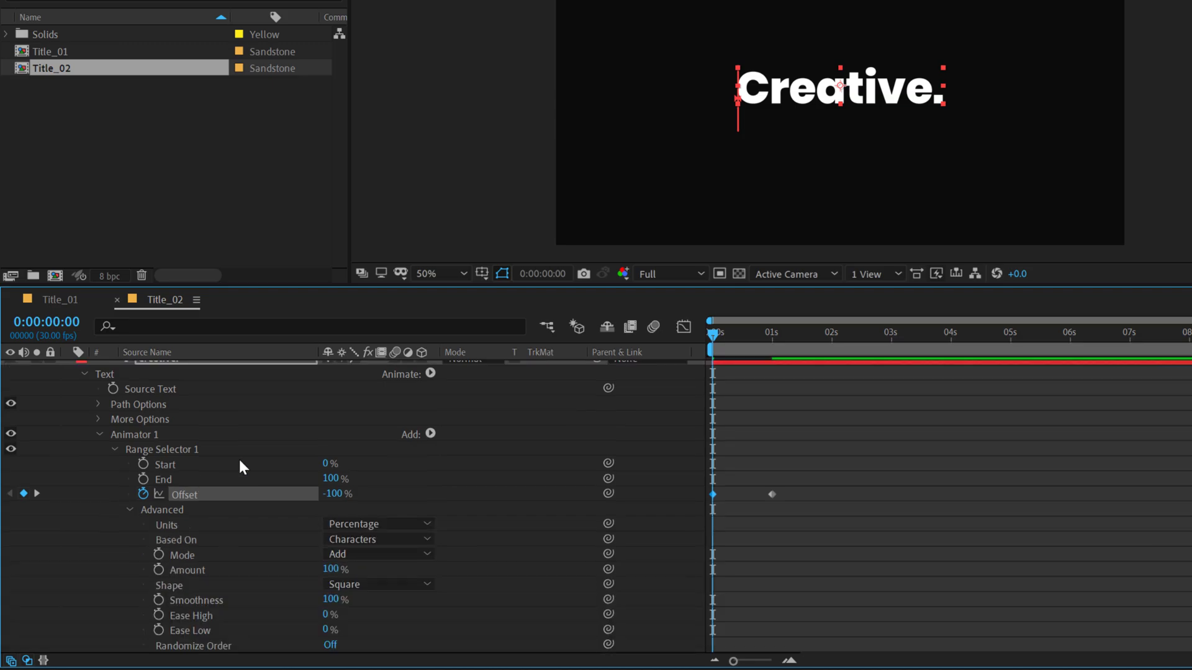
scroll(260, 441, down, 2)
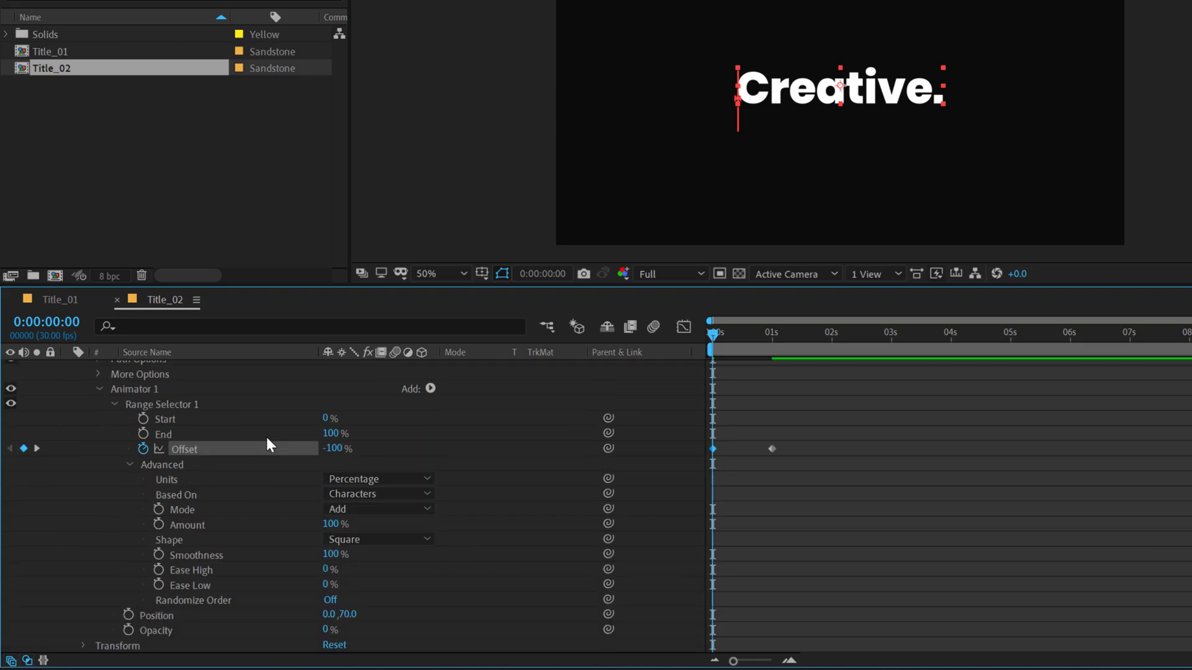
click(359, 539)
click(353, 571)
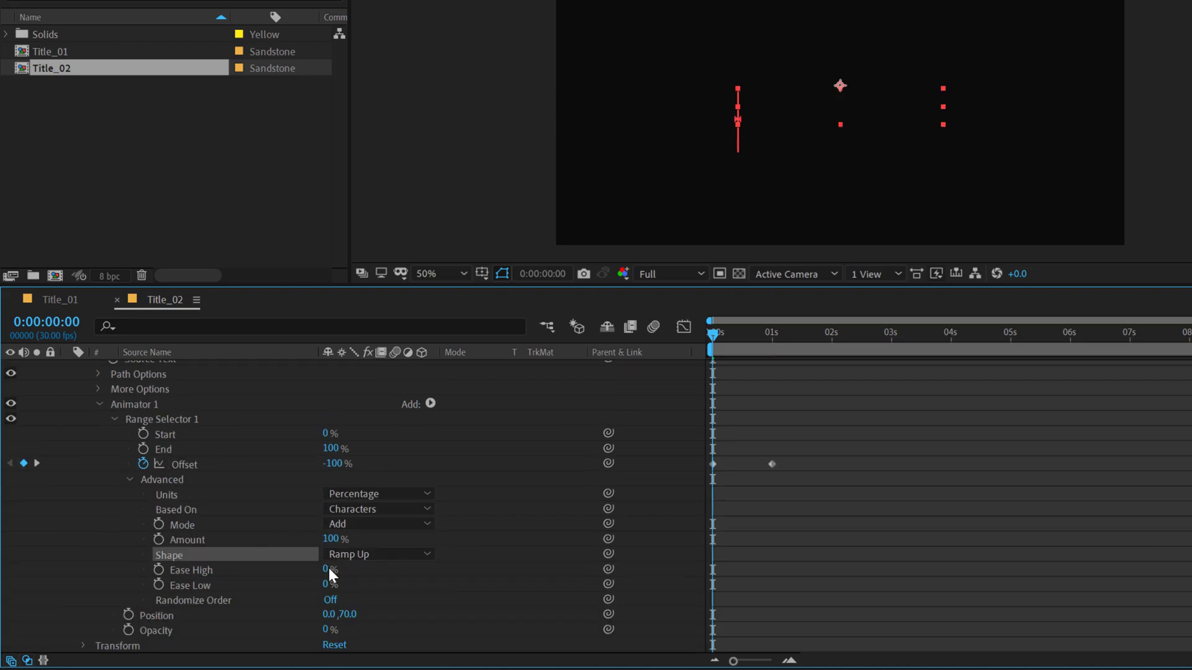
click(329, 569)
text(30)
key(Return)
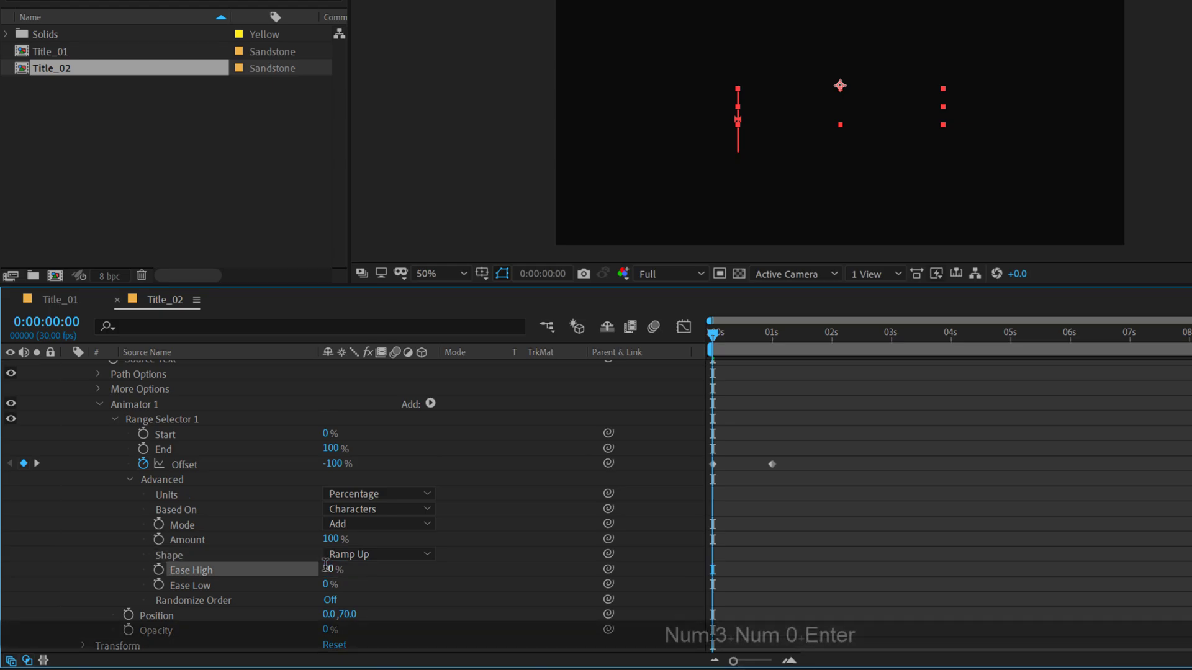
drag(327, 585, 579, 568)
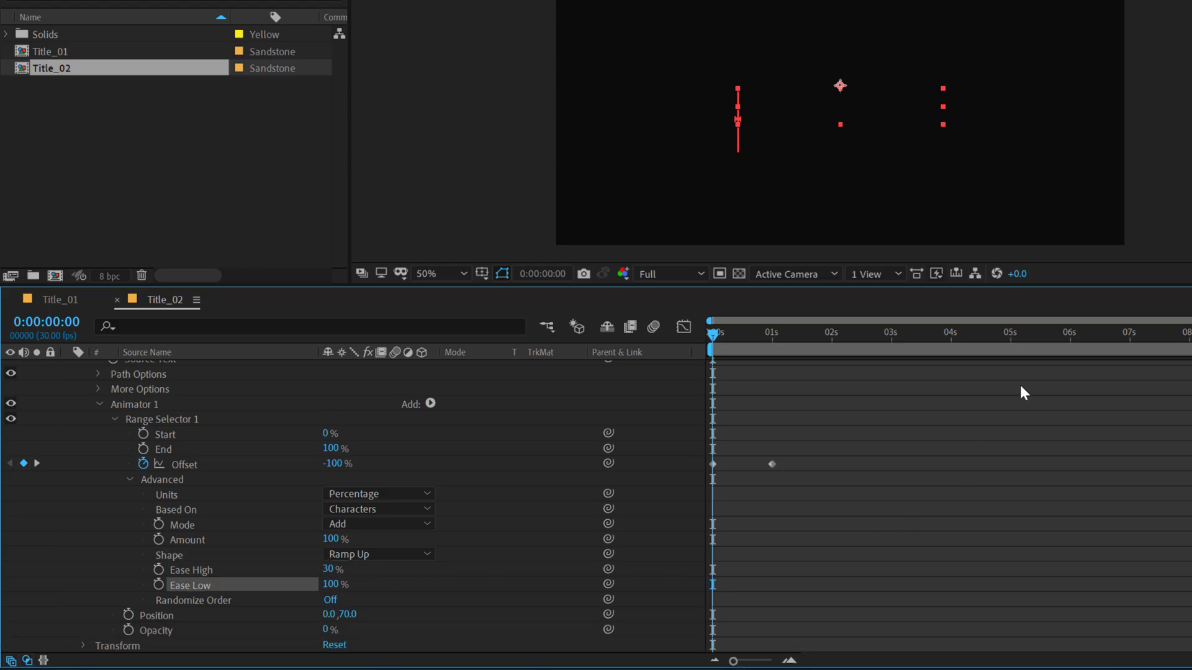
key(space)
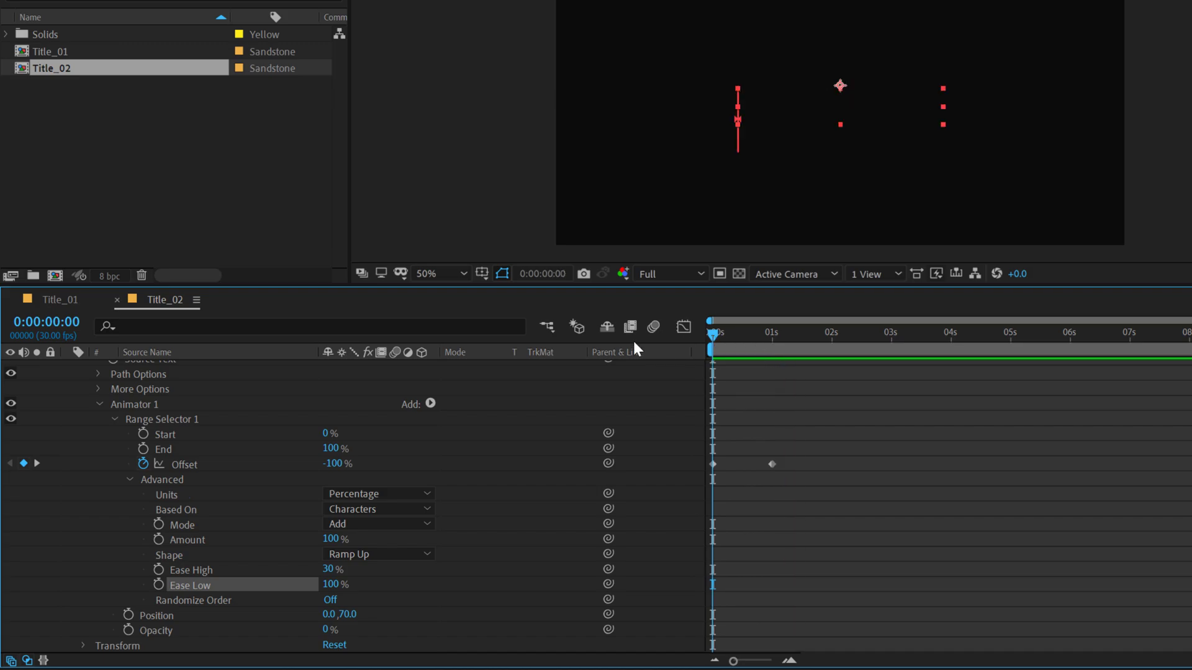
key(space)
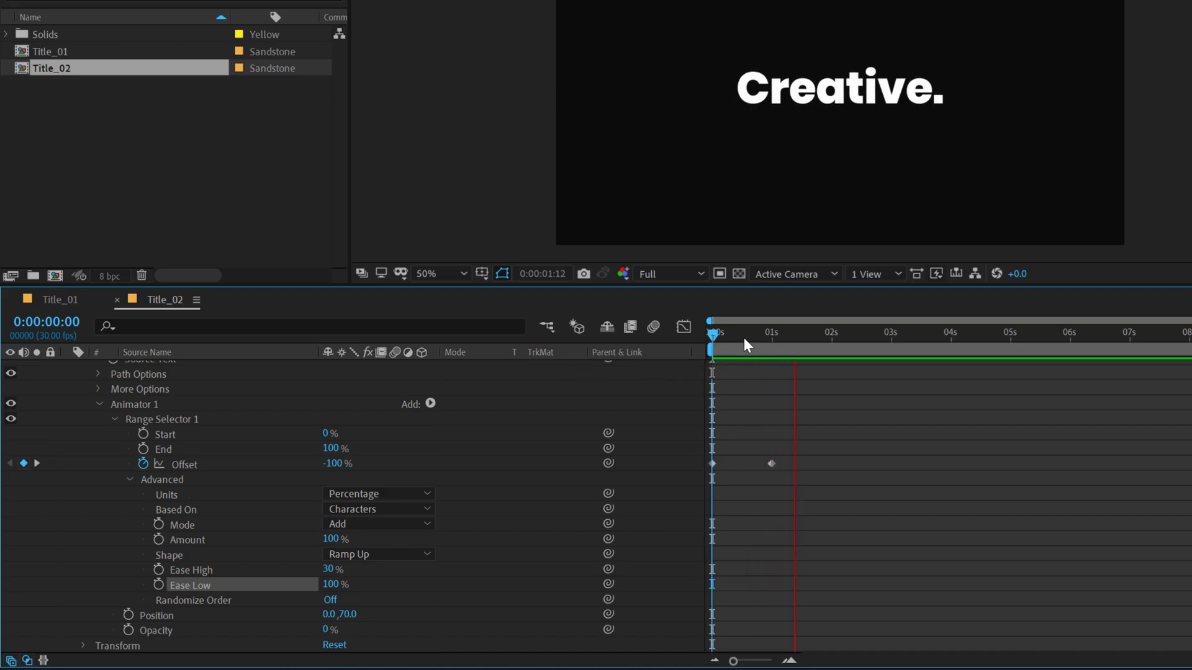
key(space)
Add a Scale keyframe to the "Creative." layer at 0:00:00:20, keeping 100%
mouse_move(731, 344)
mouse_down()
mouse_move(772, 341)
mouse_move(752, 340)
mouse_up()
scroll(796, 404, up, 5)
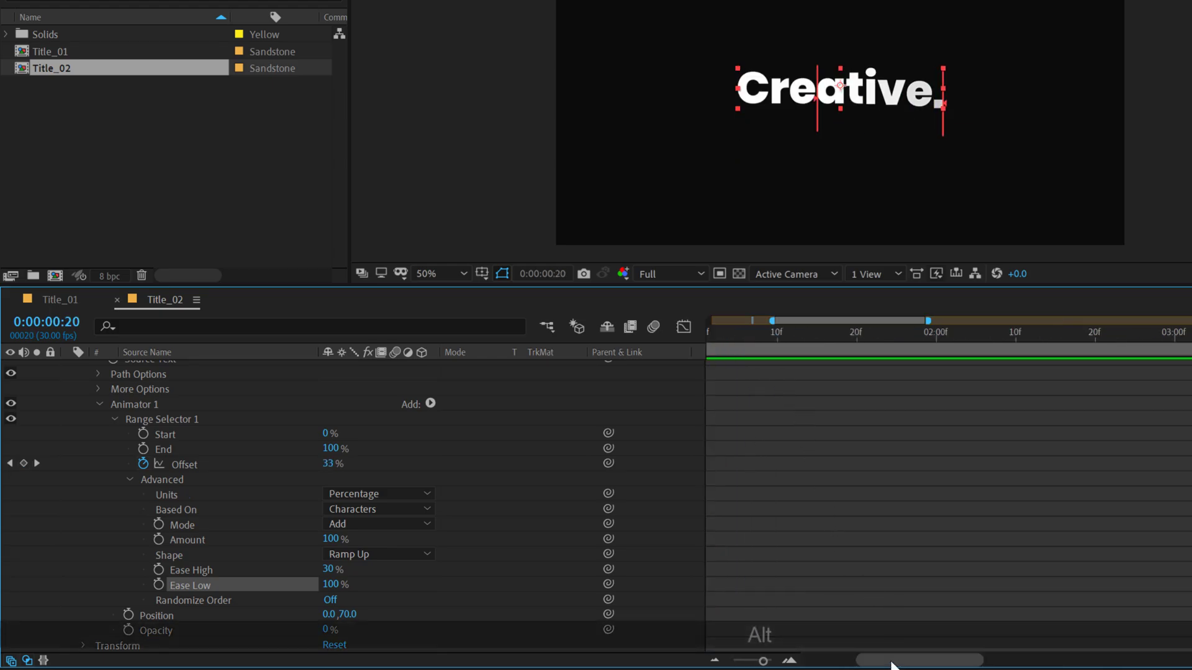
drag(891, 664, 835, 663)
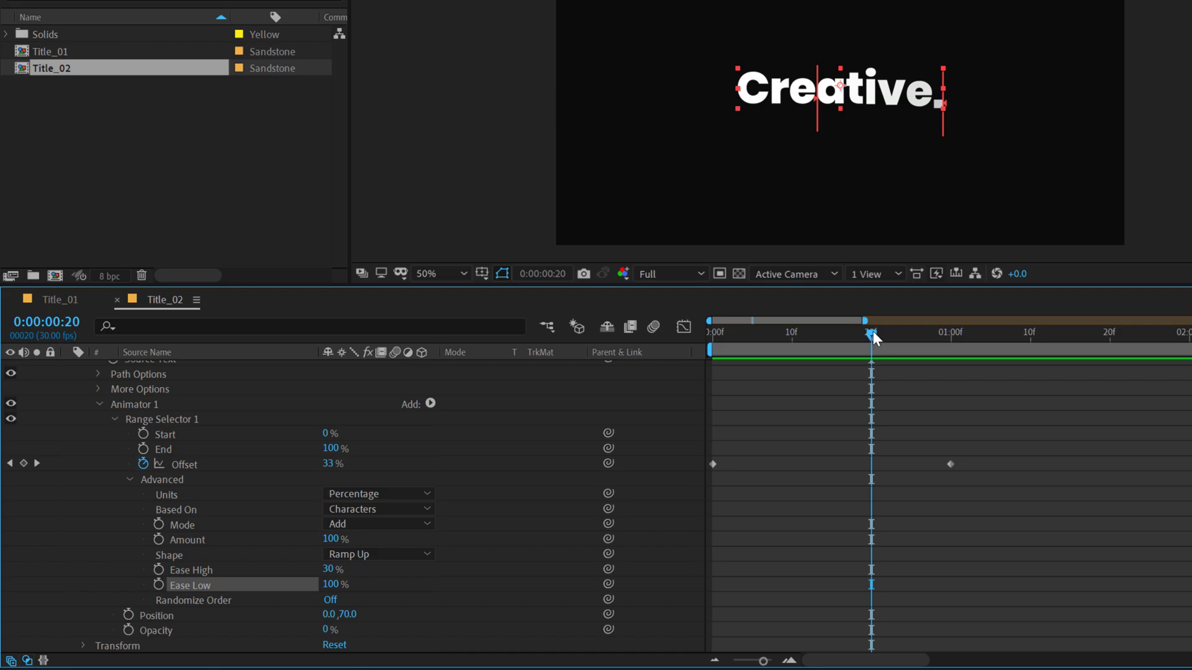
scroll(152, 401, up, 3)
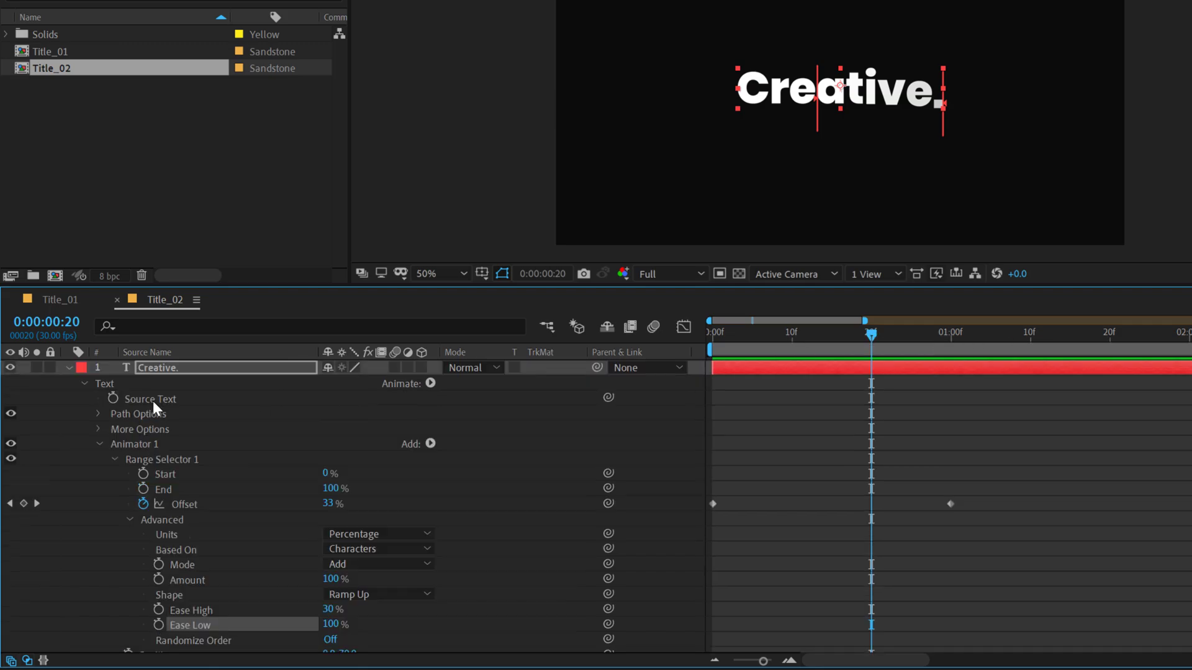
click(166, 368)
key(s)
click(113, 383)
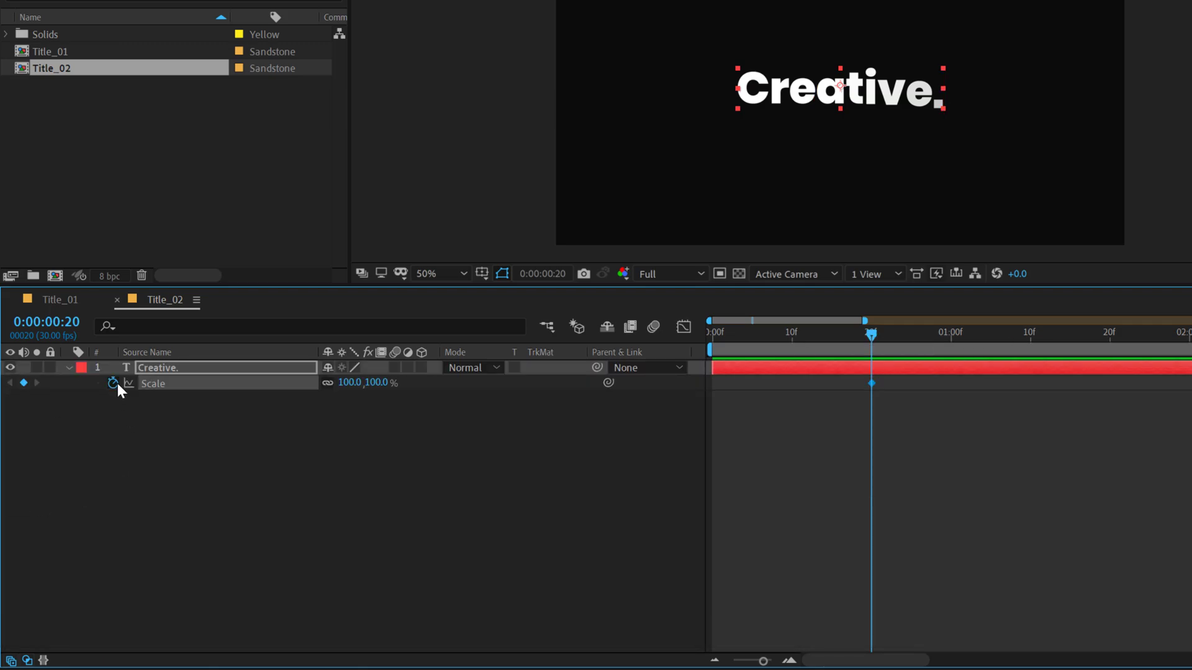
Keyframe the layer's Scale at 90% at 0:00:01:20 and apply Easy Ease to both Scale keyframes
drag(940, 332, 1112, 344)
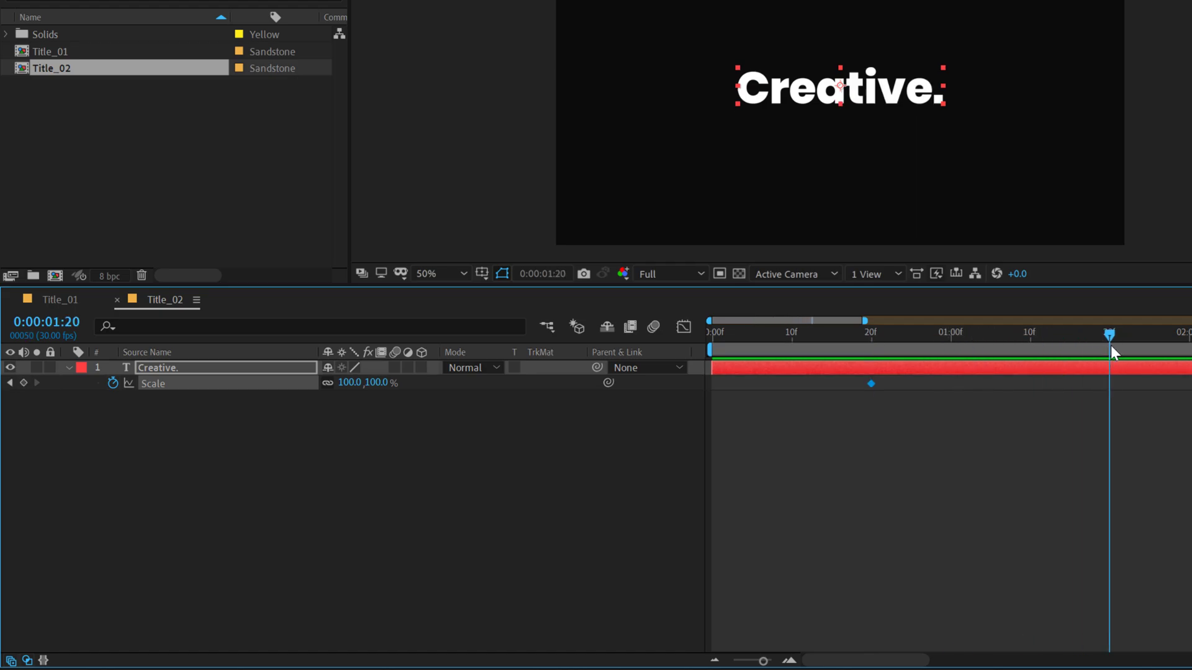
click(375, 383)
text(90)
key(Return)
drag(1139, 430, 827, 382)
key(F9)
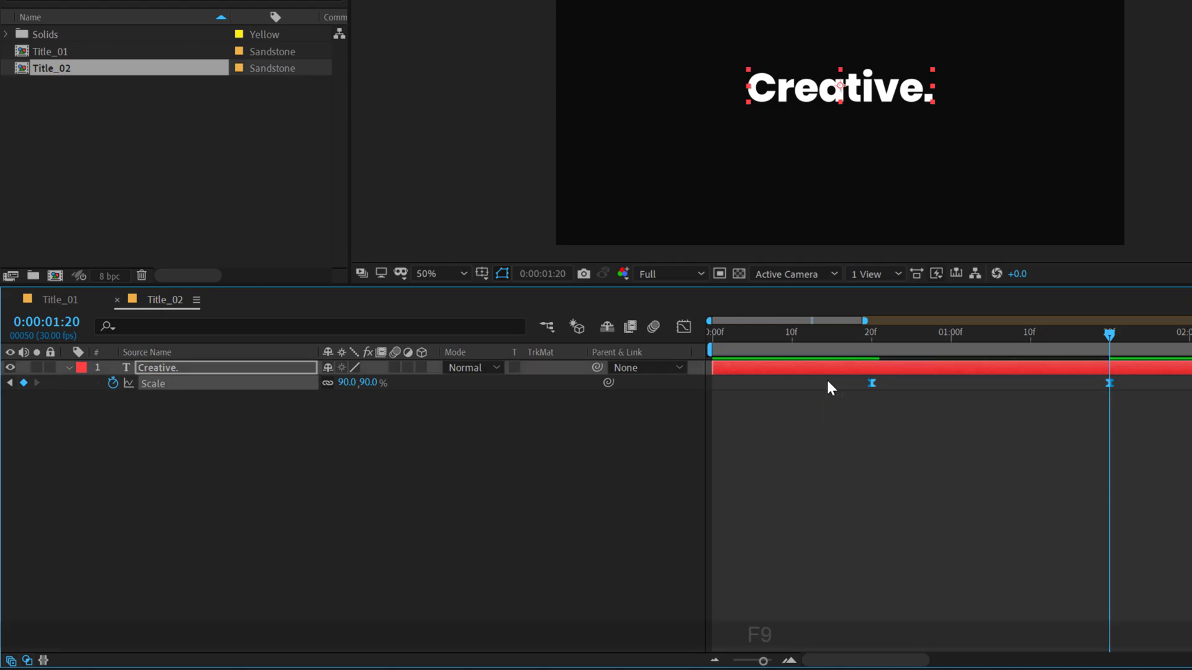
Shape the Scale speed graph into a sharp central peak by extending both keyframes' influence toward 0:00:01:05, and preview the result from the start
click(684, 326)
right_click(994, 411)
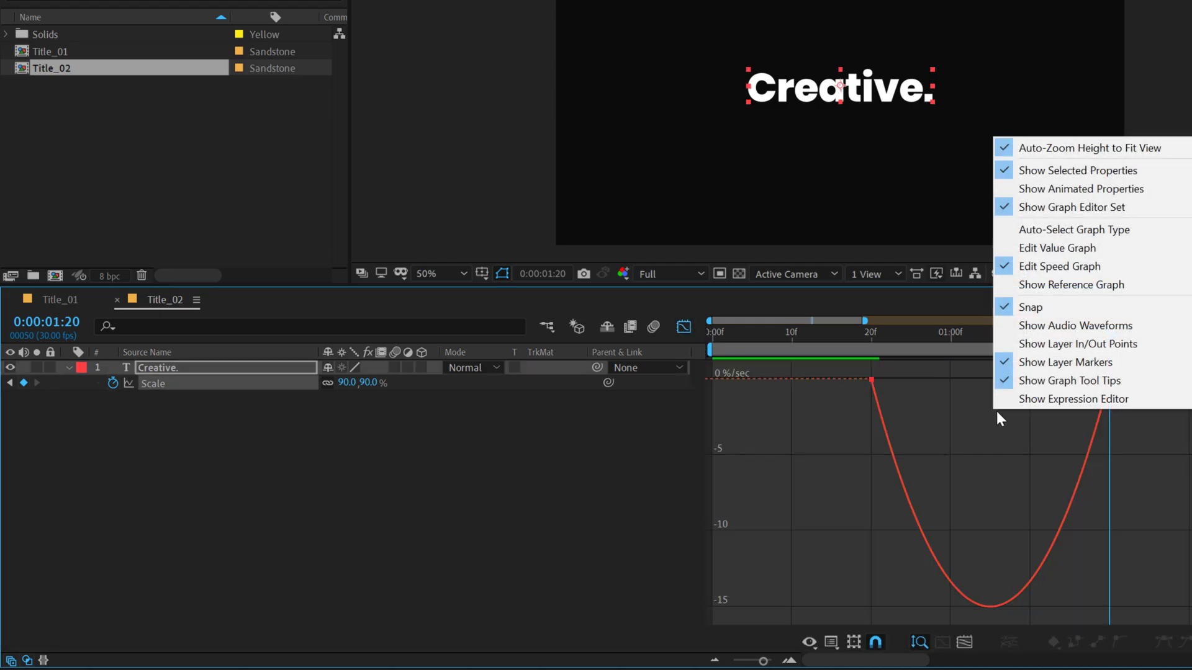
key(Escape)
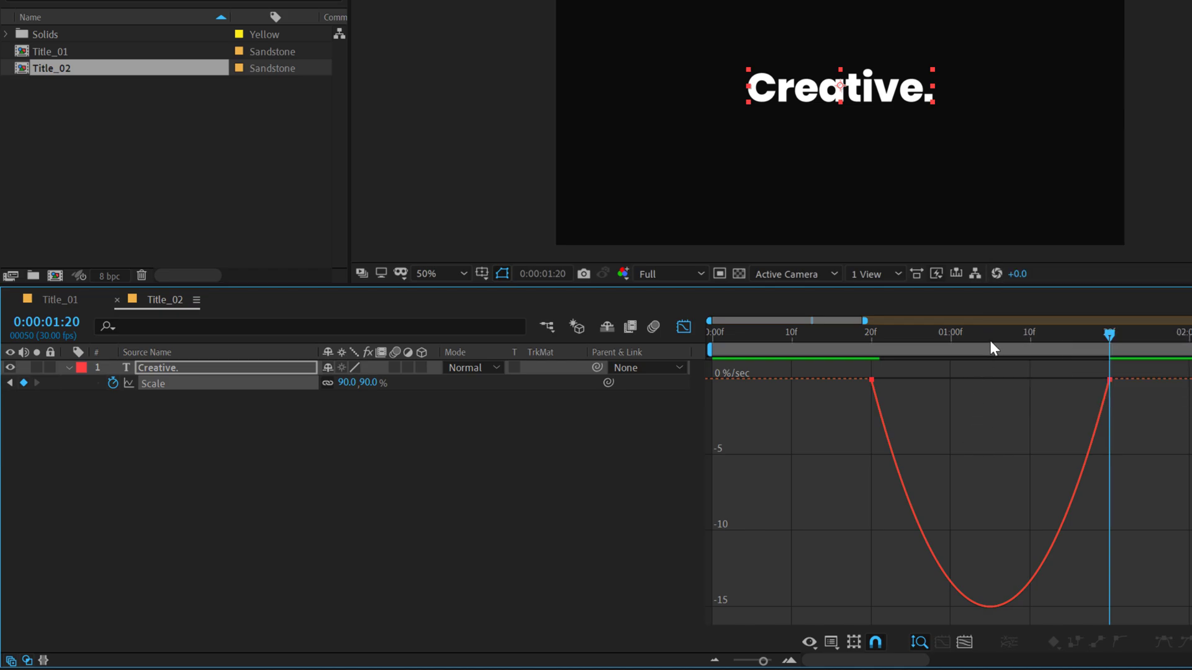
click(990, 330)
drag(934, 412, 806, 351)
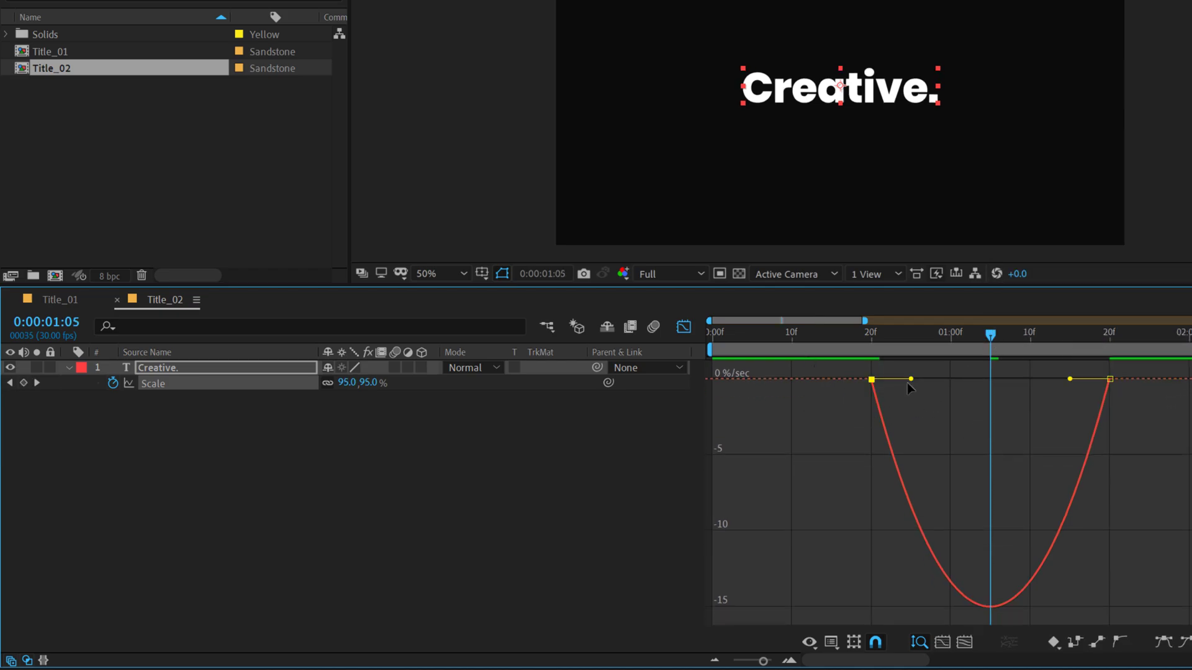
drag(910, 379, 981, 380)
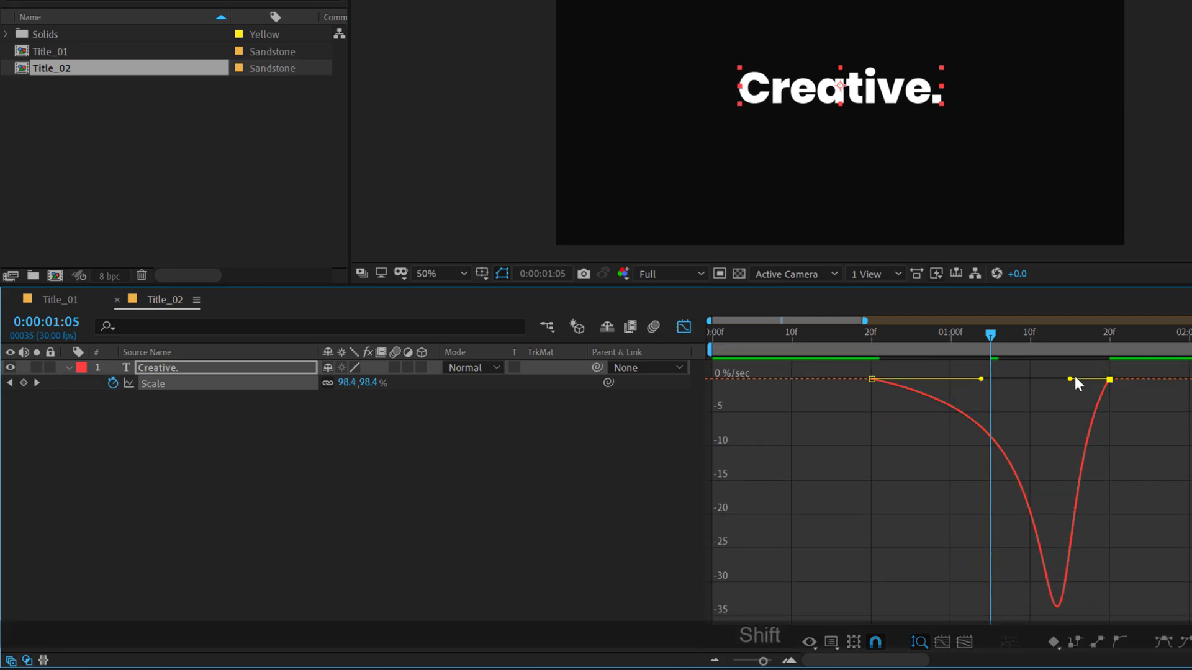
drag(1069, 378, 1000, 381)
drag(913, 348, 664, 356)
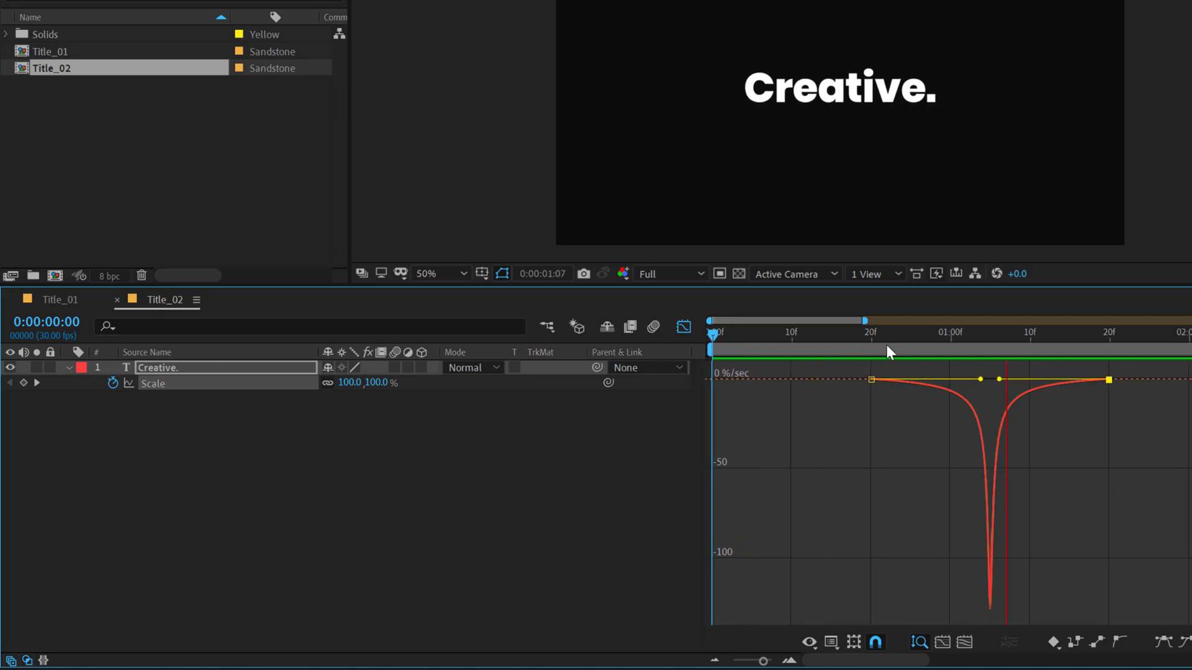
End the work area at 0:00:01:27, preview the animation and return to the first frame
drag(909, 341, 1167, 341)
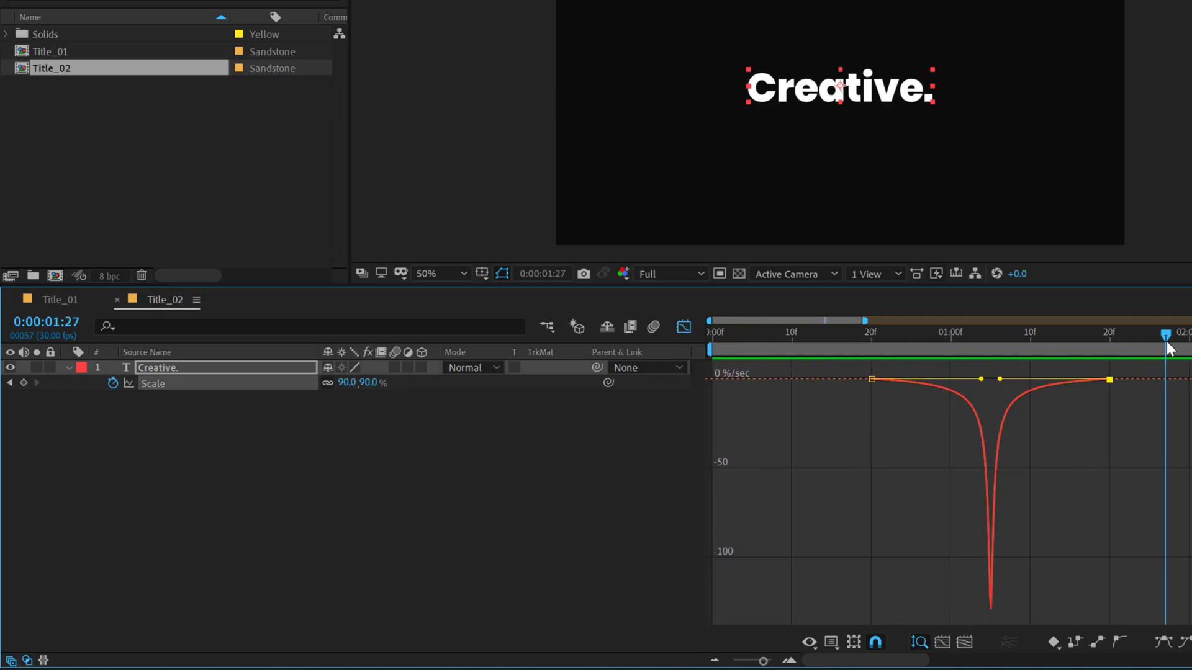
key(n)
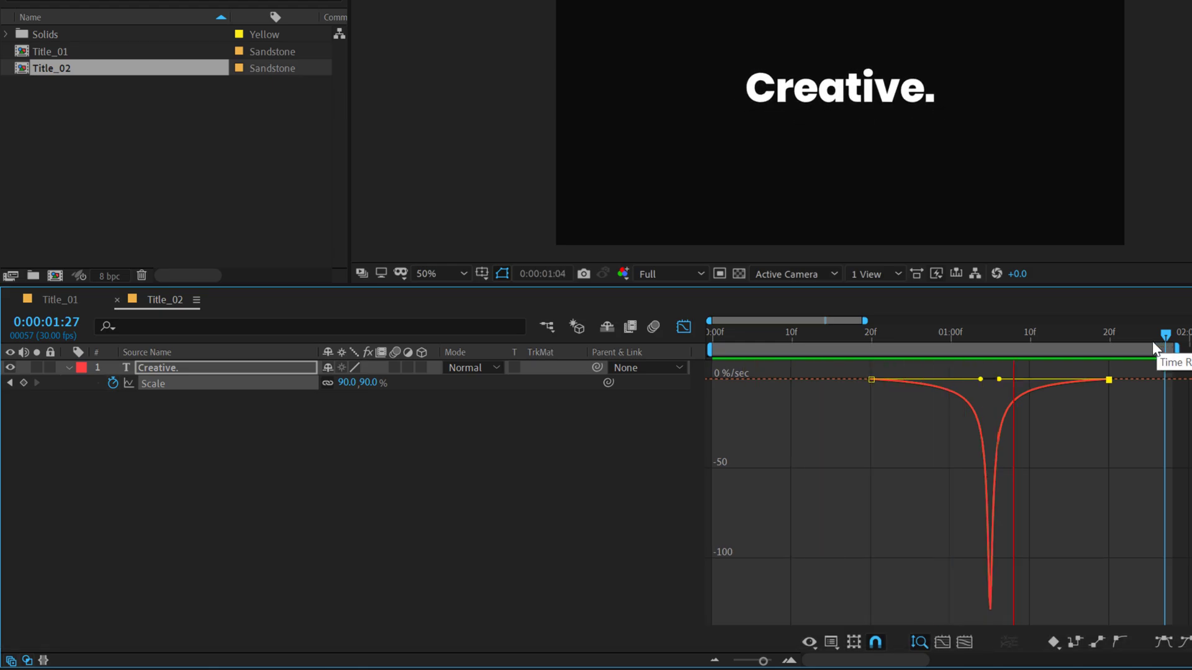
key(space)
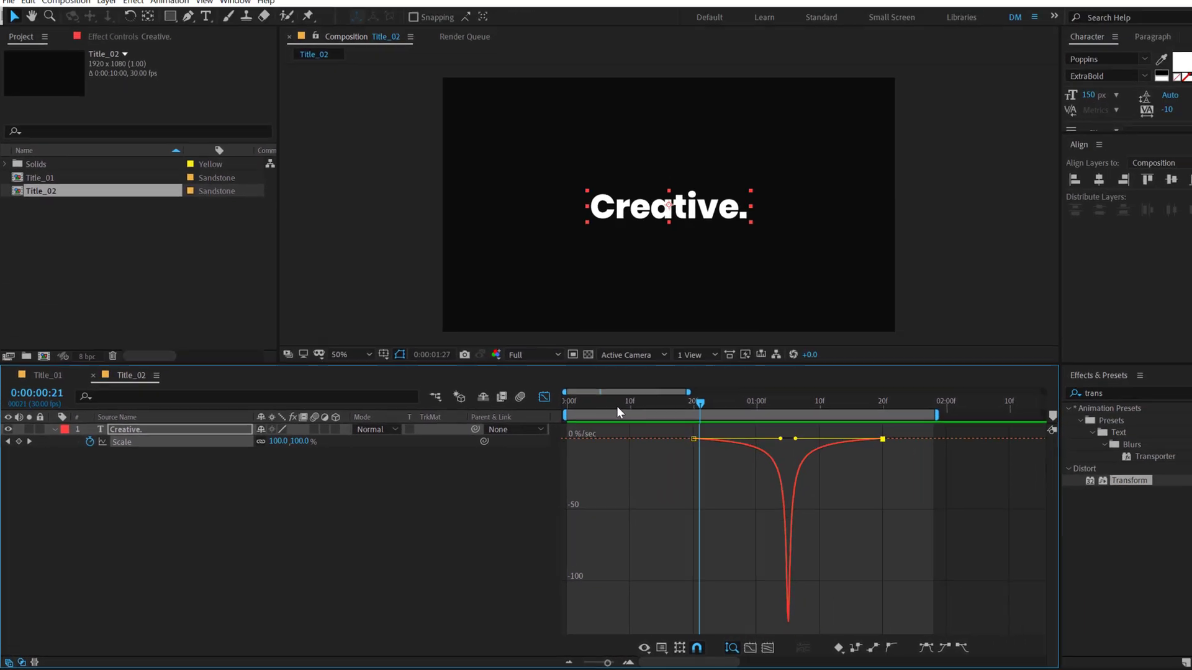
key(Home)
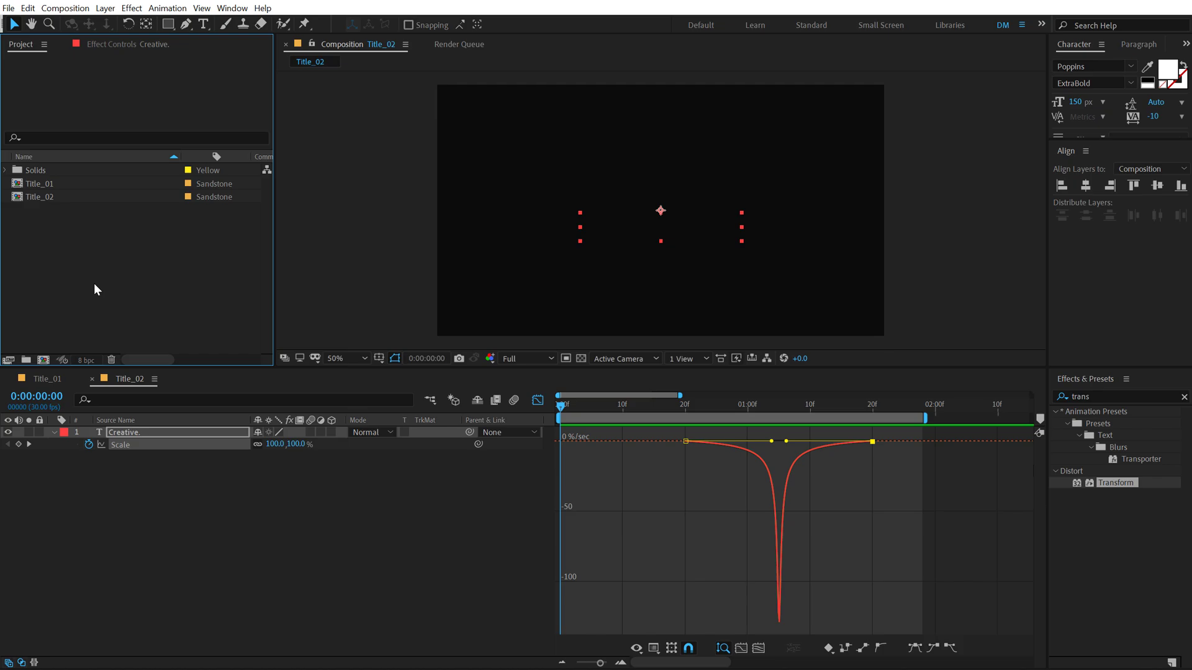
Create a new composition named "Title_03" with the existing settings
click(44, 360)
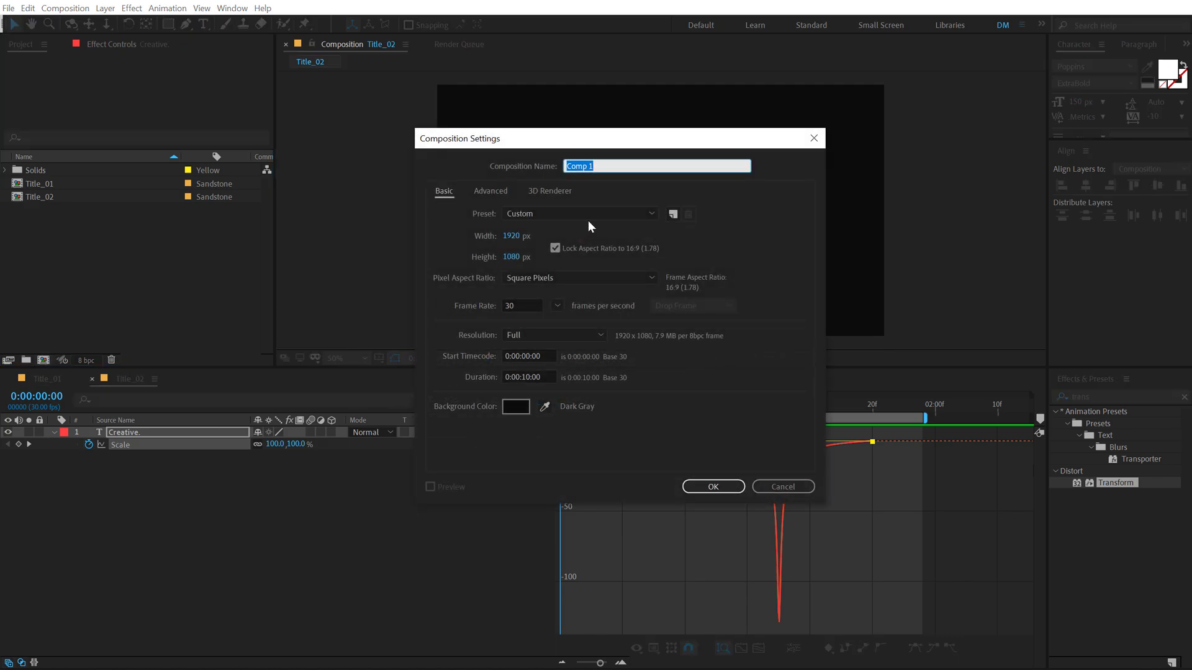
text(Title)
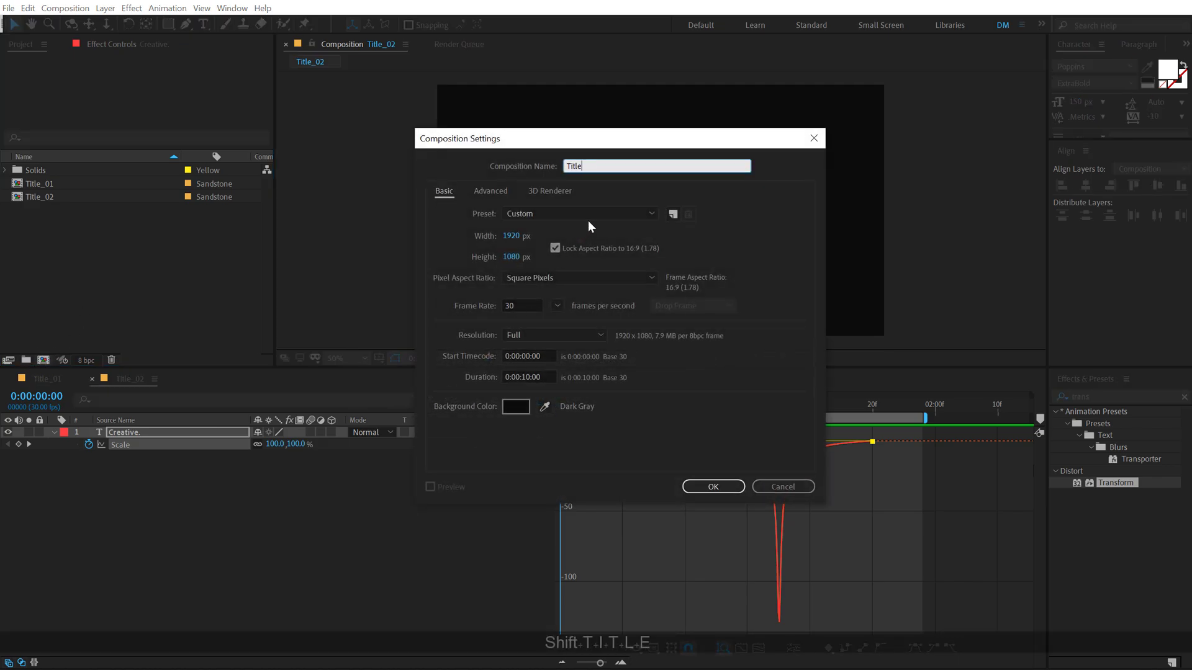
text(_03)
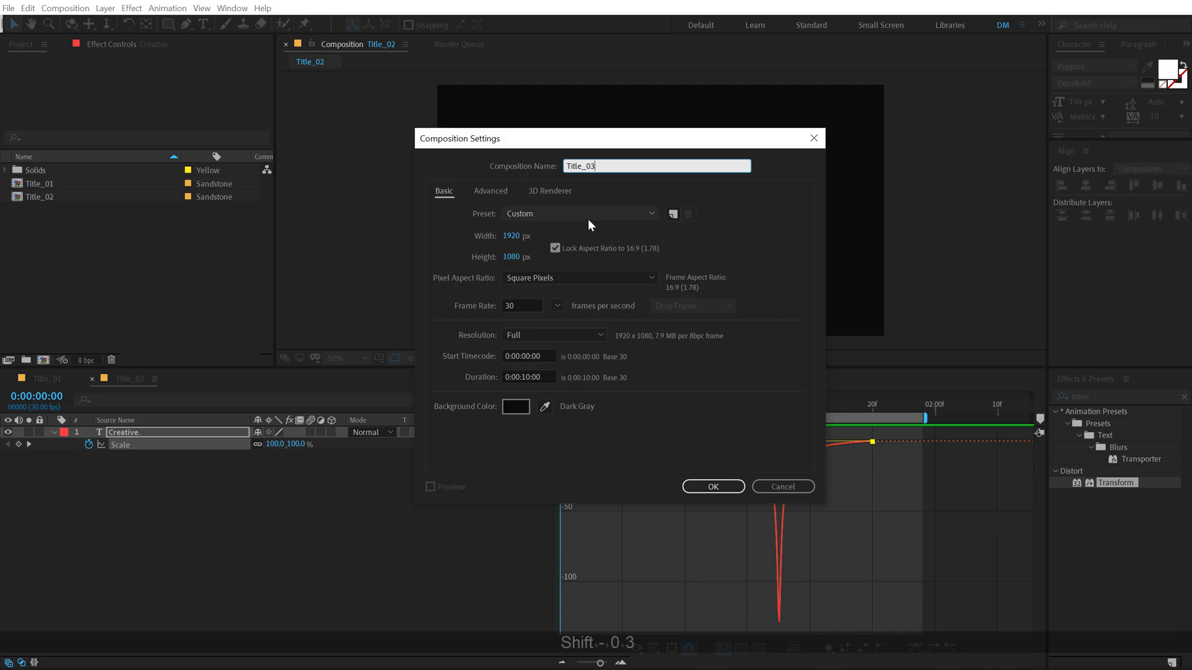
click(711, 486)
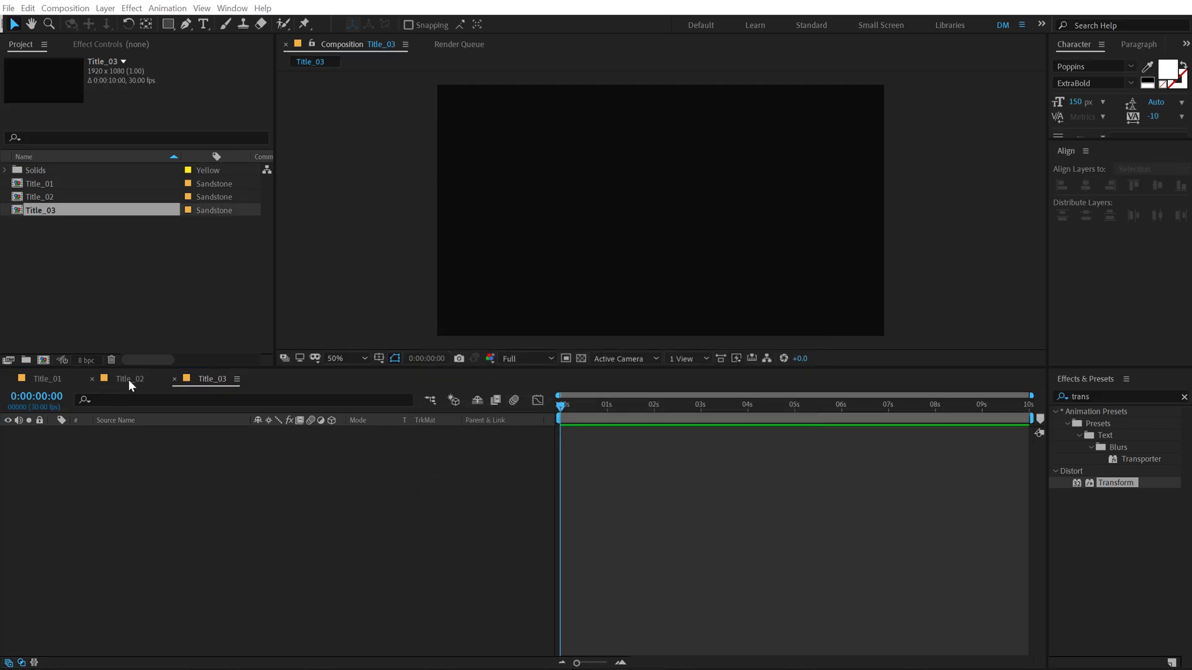
Copy the "Creative." text layer from "Title_02" into the "Title_03" composition
click(129, 380)
click(132, 429)
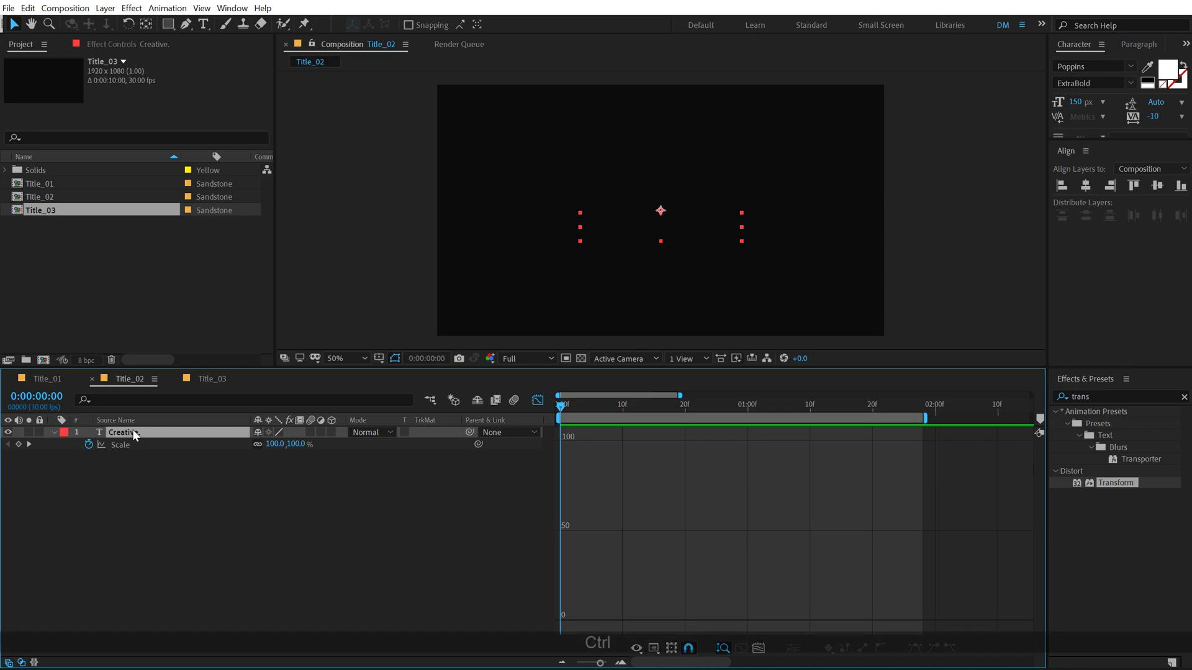
key(ctrl+c)
click(210, 383)
key(ctrl+v)
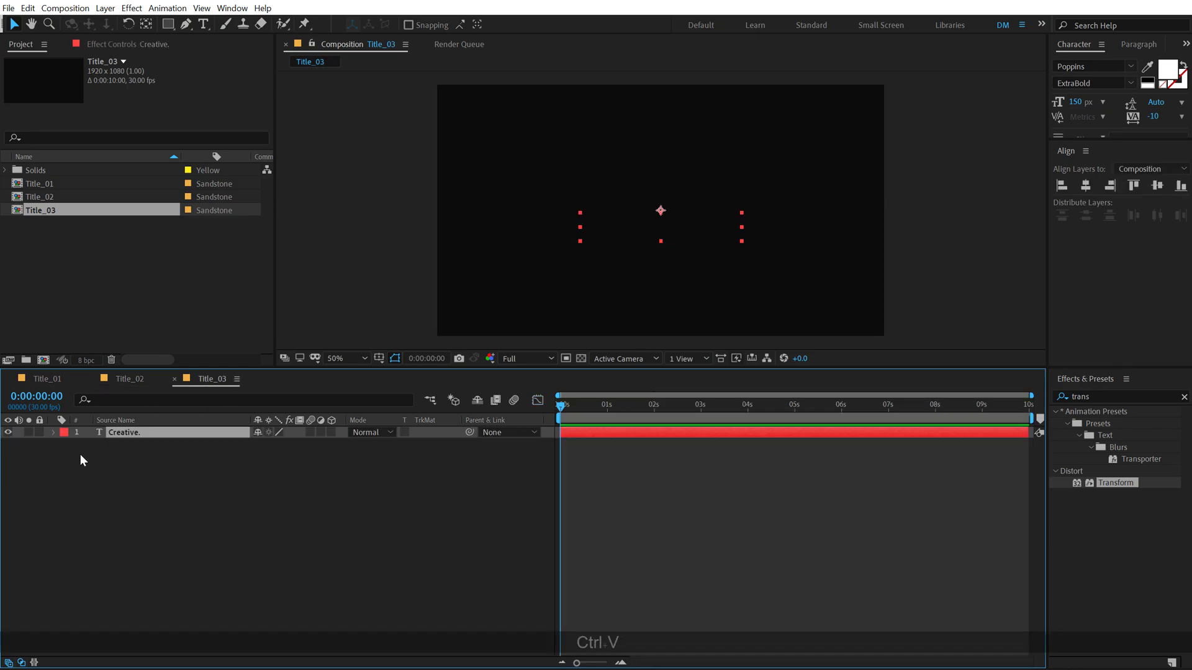
Preview the copied title and change its text to "Modern."
key(space)
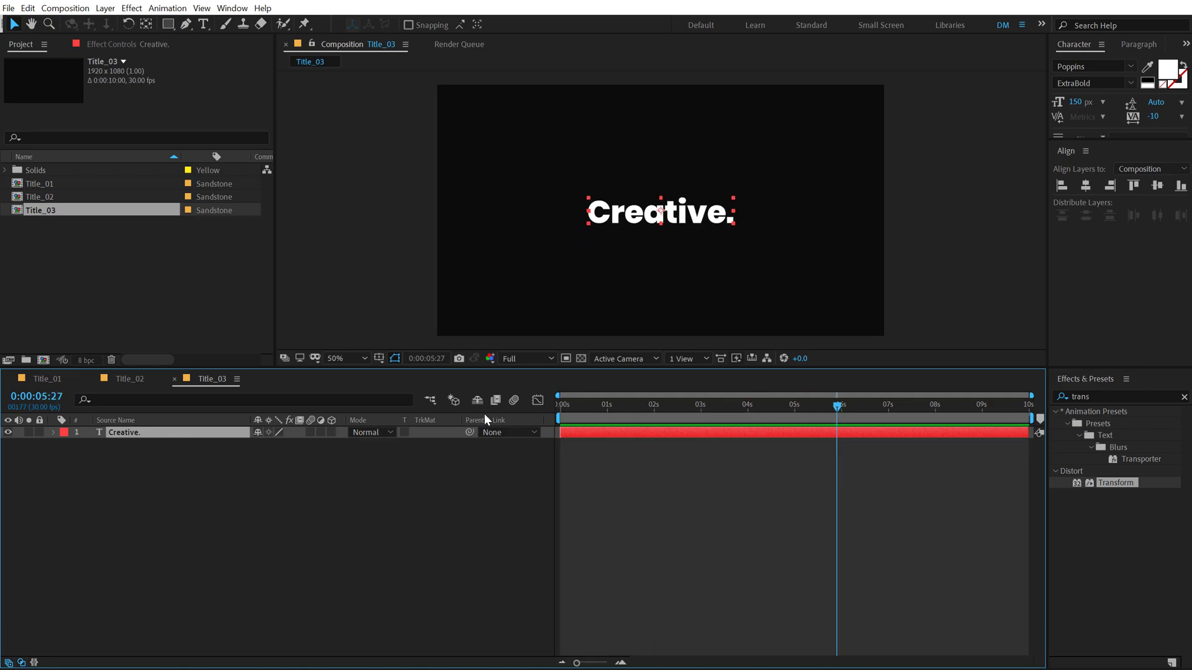
double_click(150, 435)
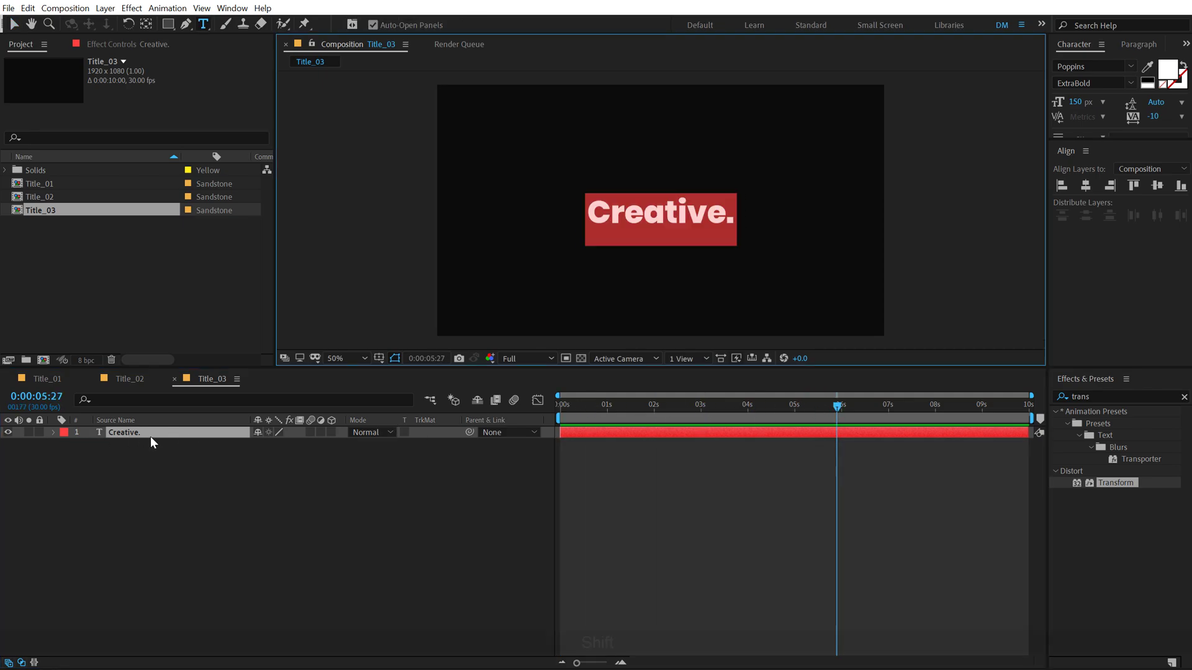
text(Modern.)
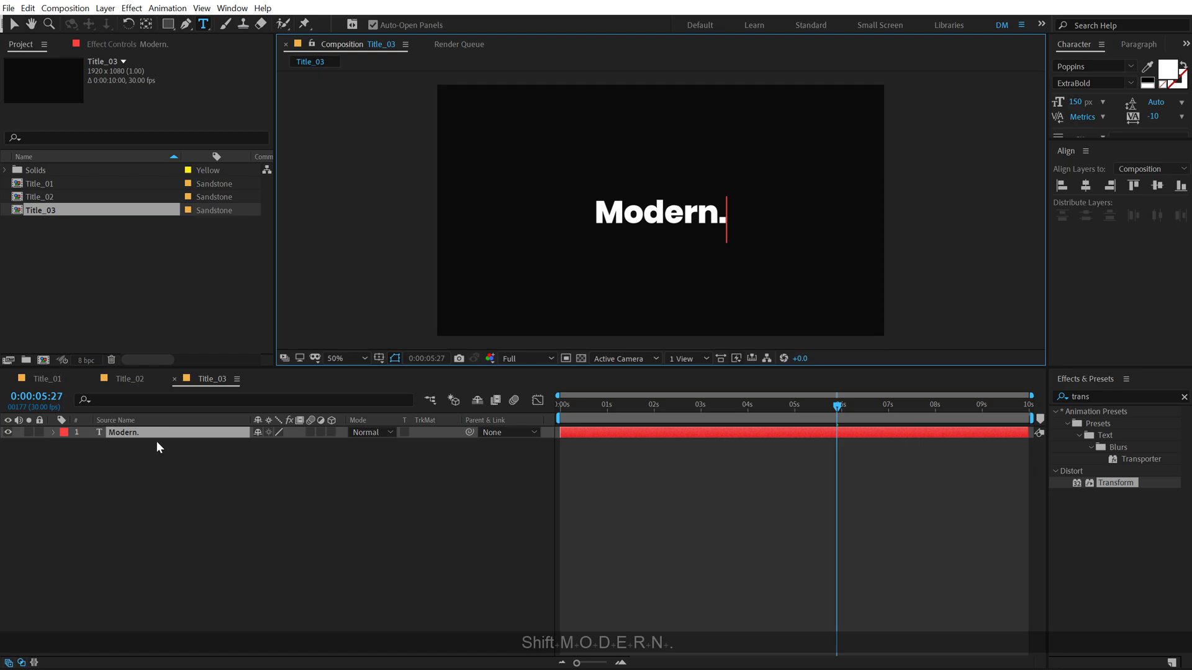
key(Escape)
key(v)
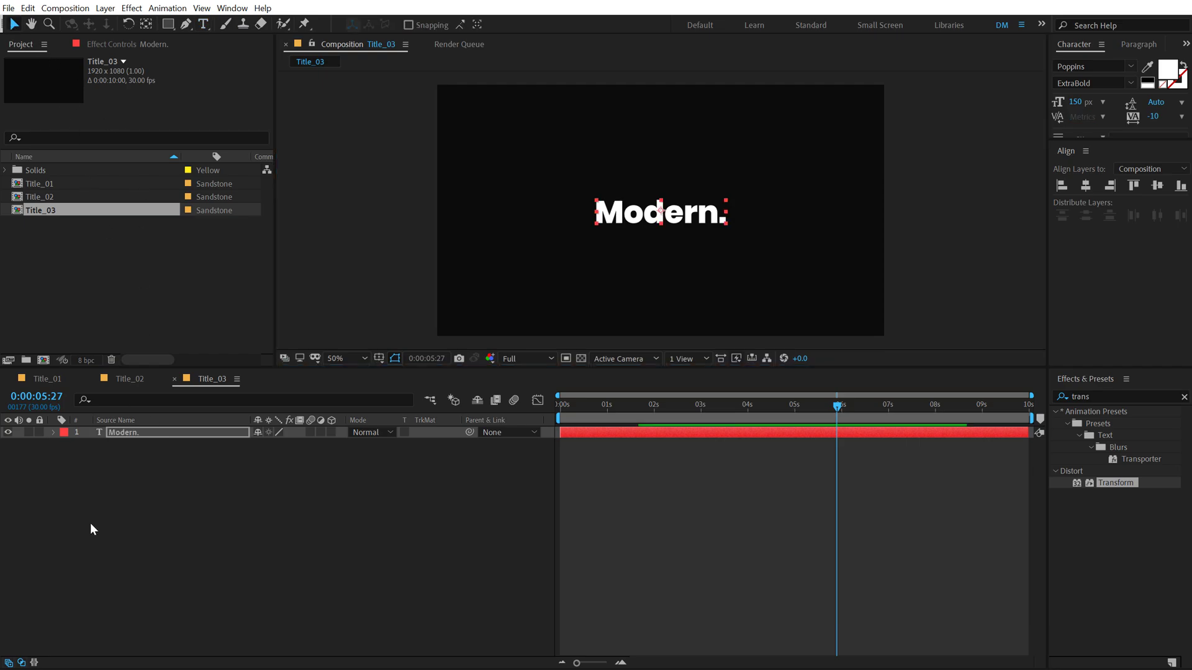
Add a Tracking property to Animator 1 of the "Modern." layer and set the Tracking Amount to -70
click(53, 432)
click(65, 445)
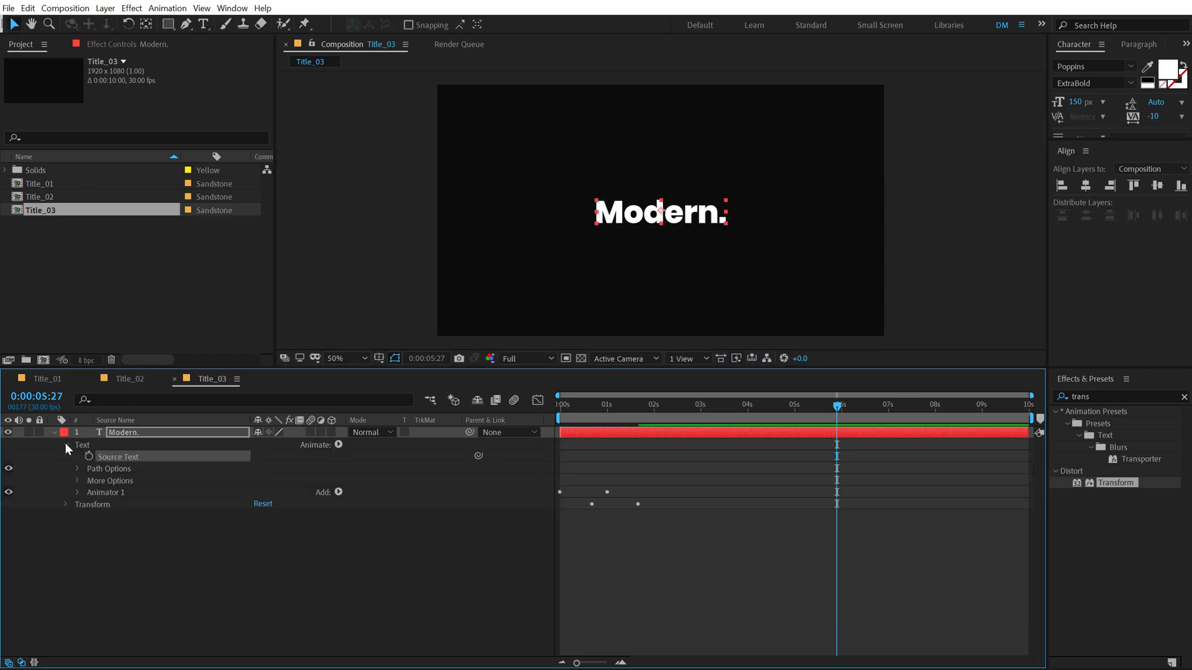
click(77, 492)
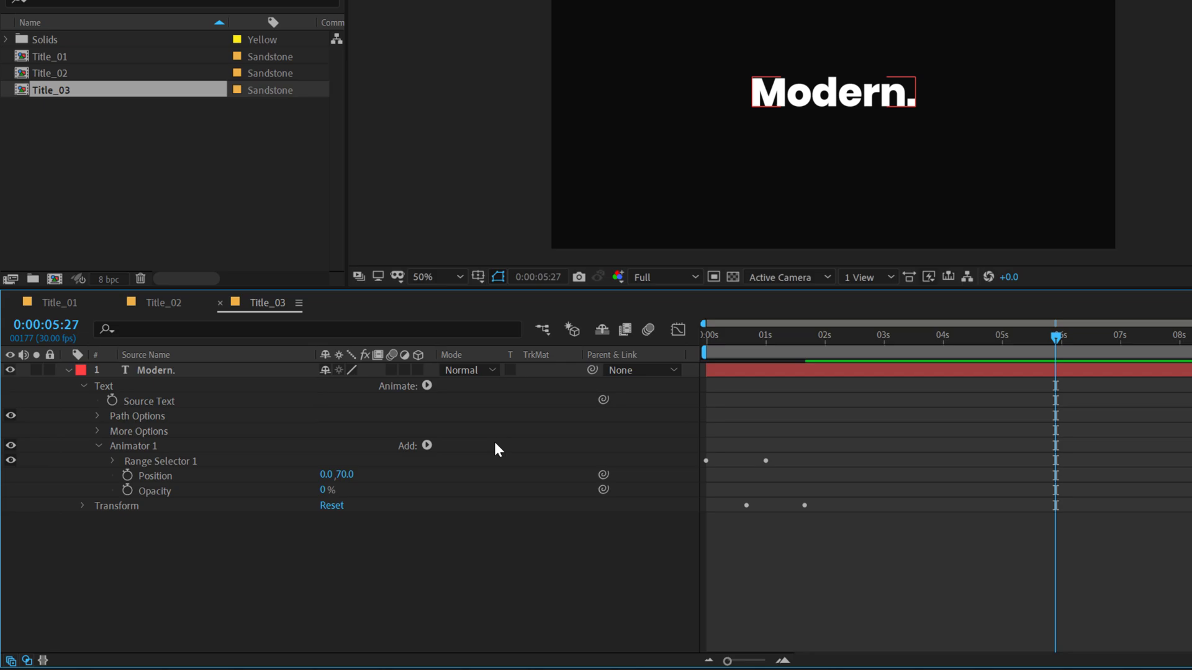
click(427, 445)
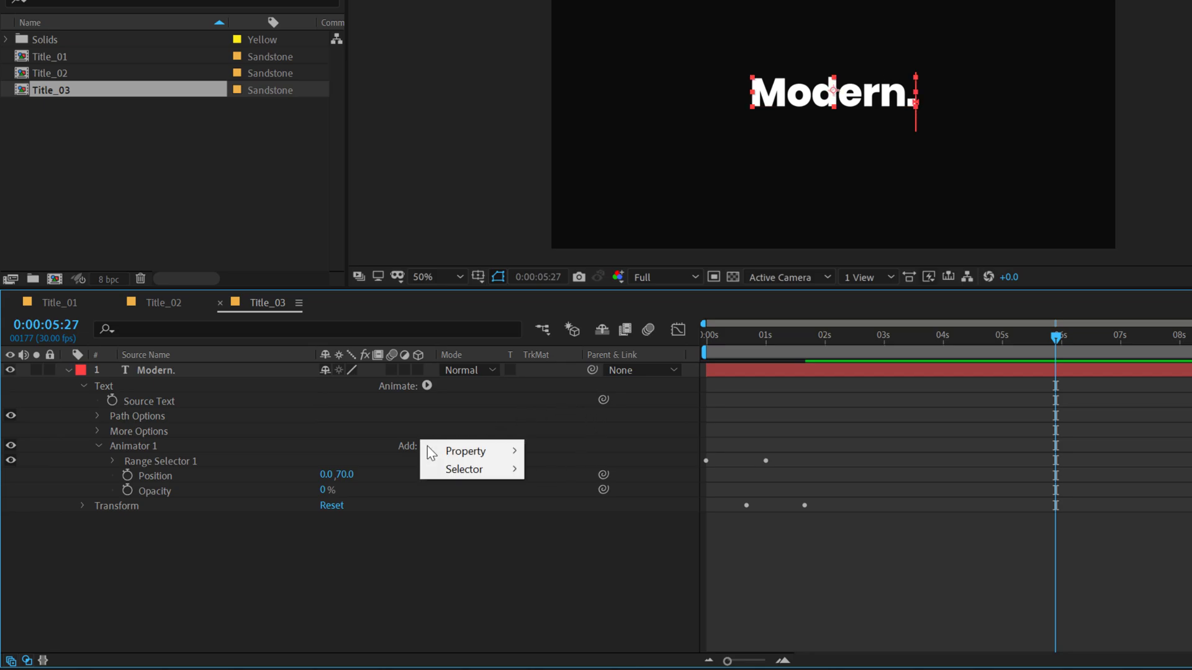
mouse_move(471, 451)
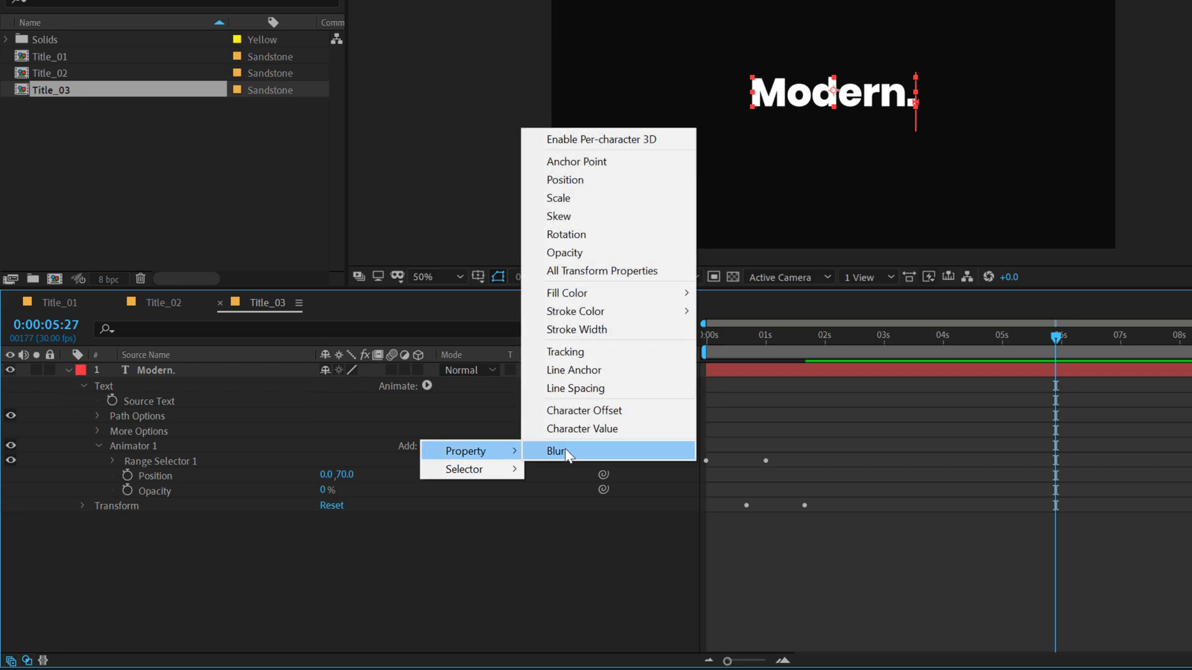
click(570, 349)
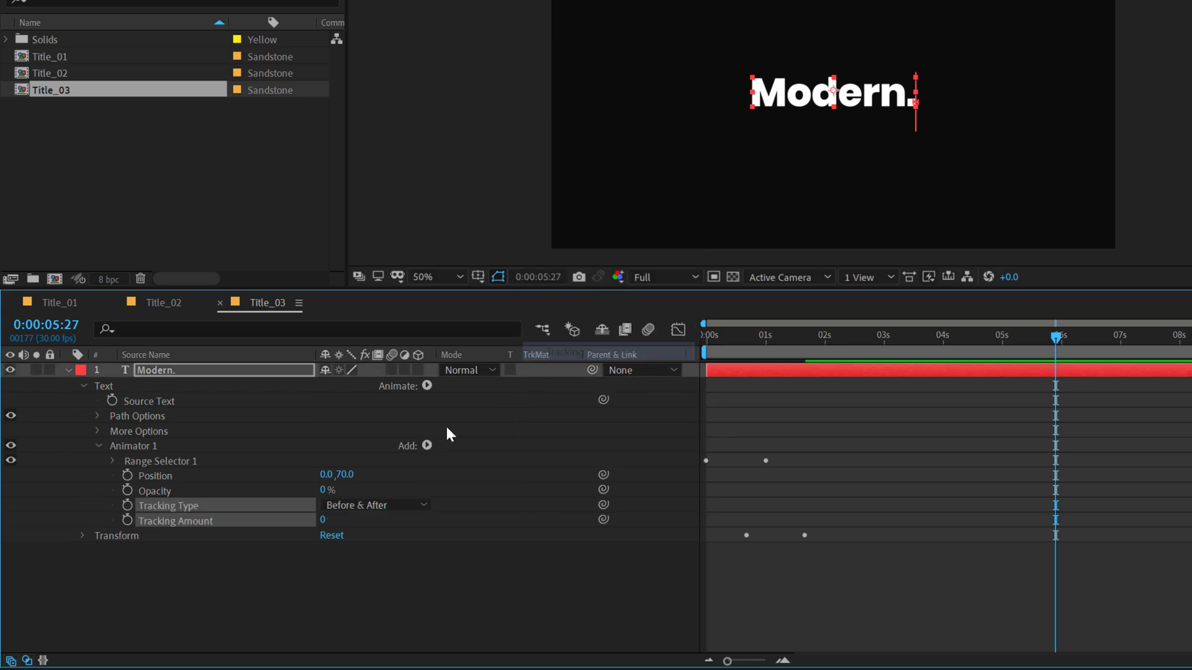
click(322, 519)
text(-70)
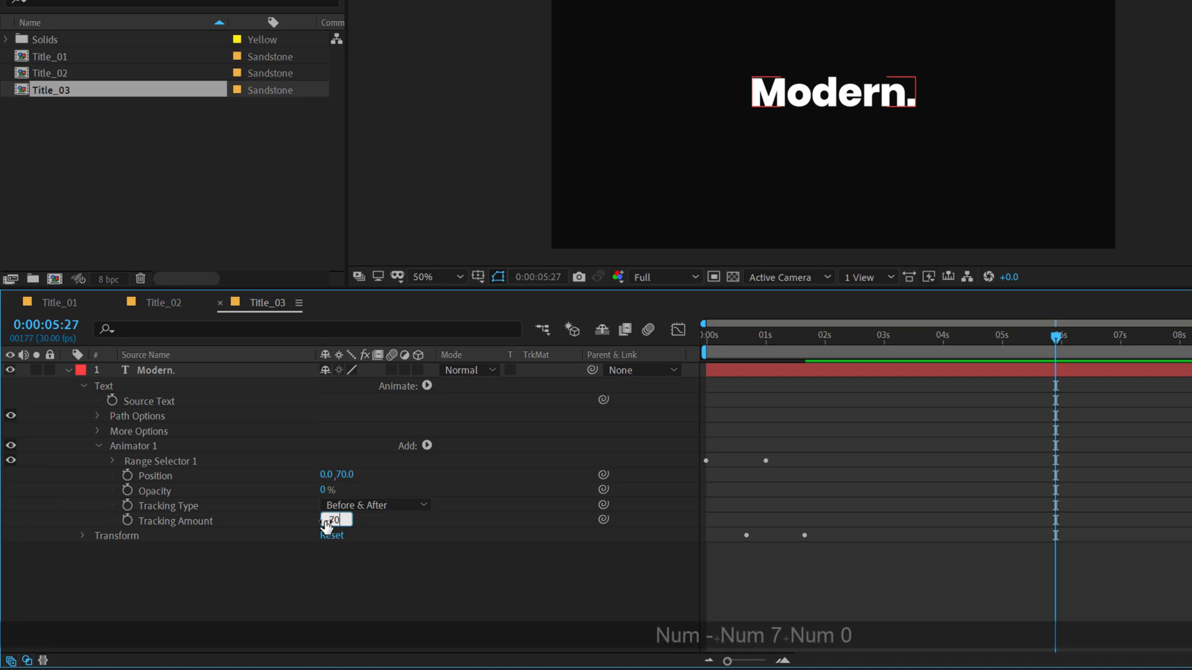
key(Return)
Preview the tracking animation from the start and remove the Scale keyframes from the "Modern." layer
key(Home)
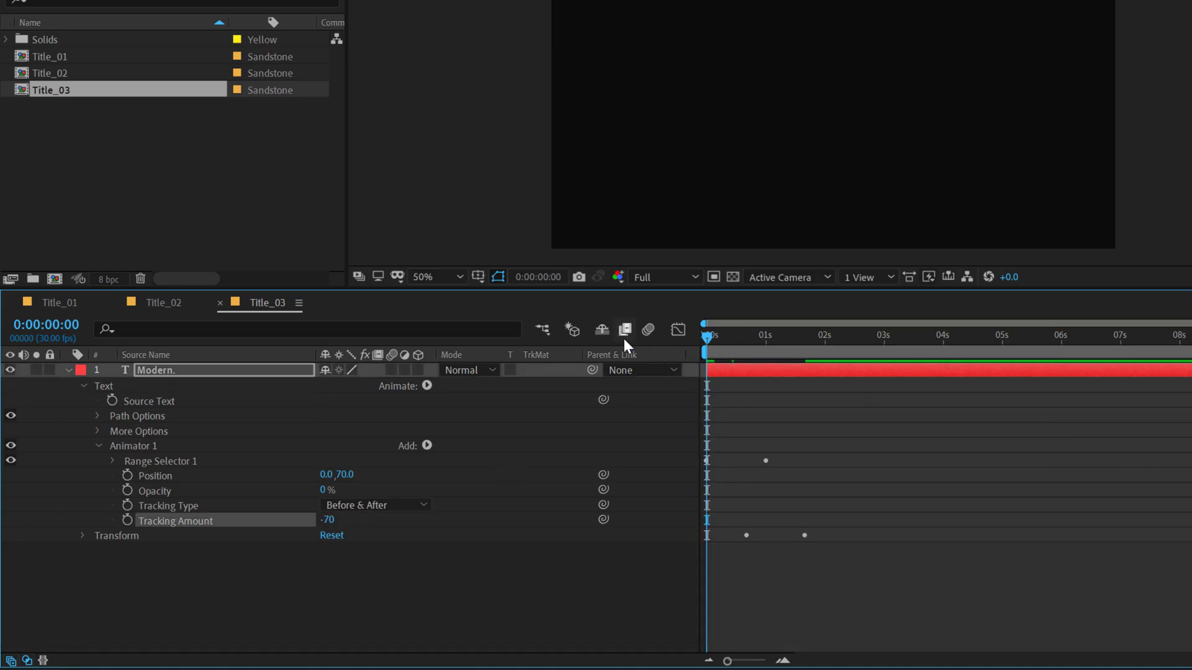
key(space)
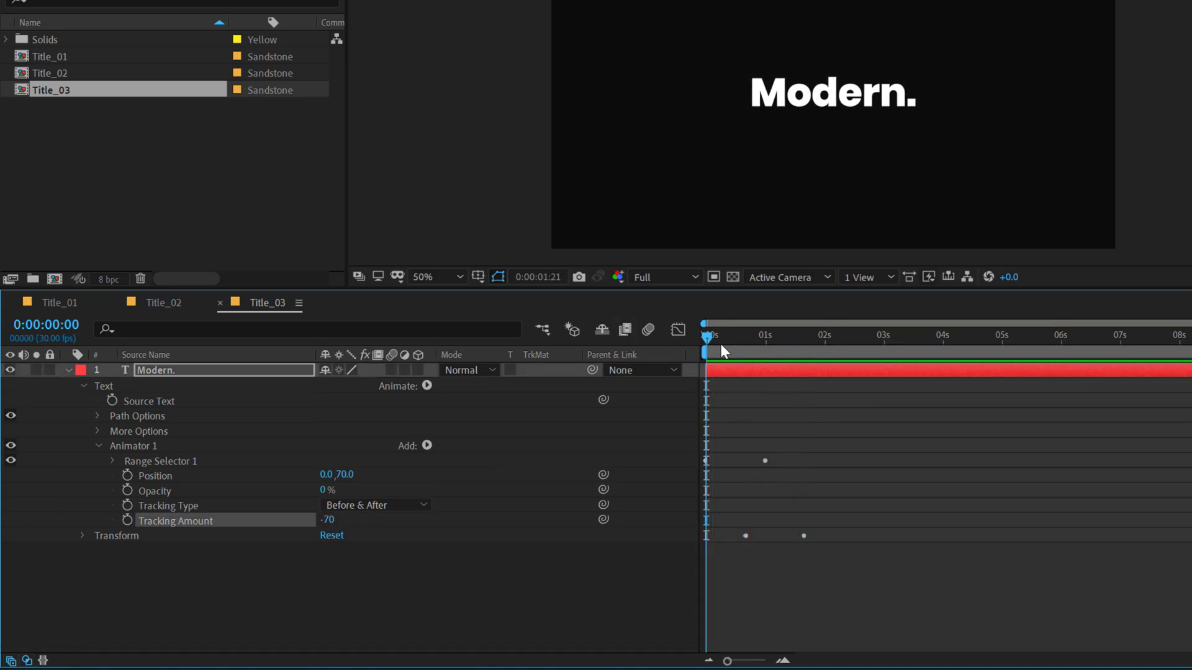
key(space)
key(space)
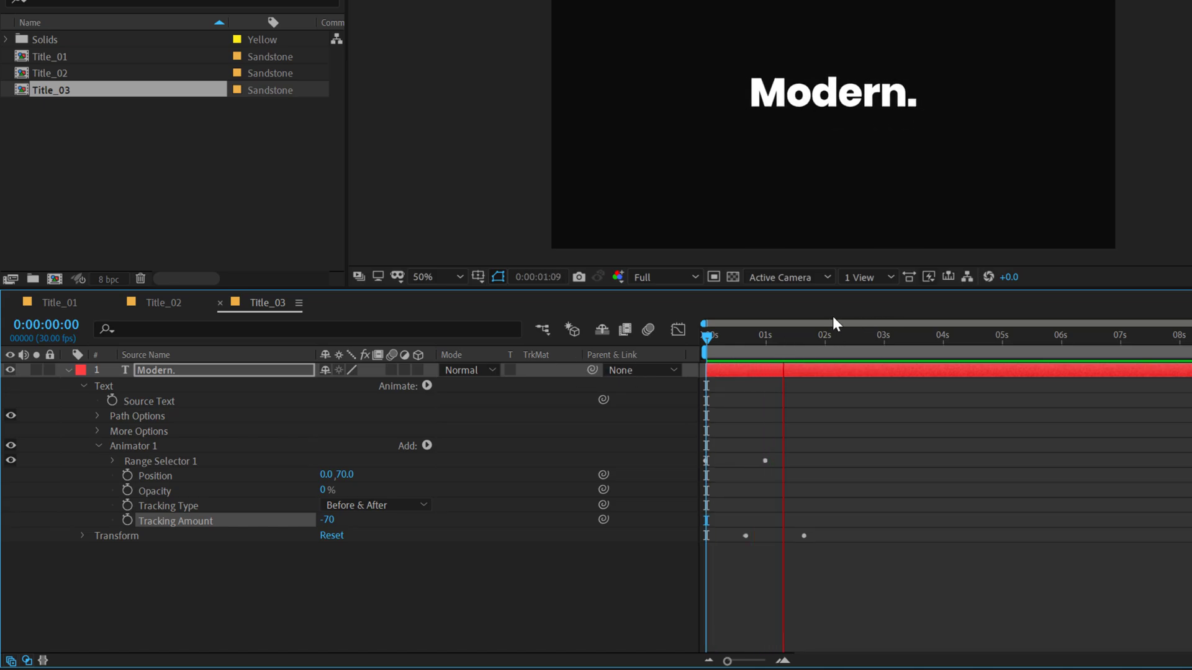
key(space)
drag(829, 335, 734, 341)
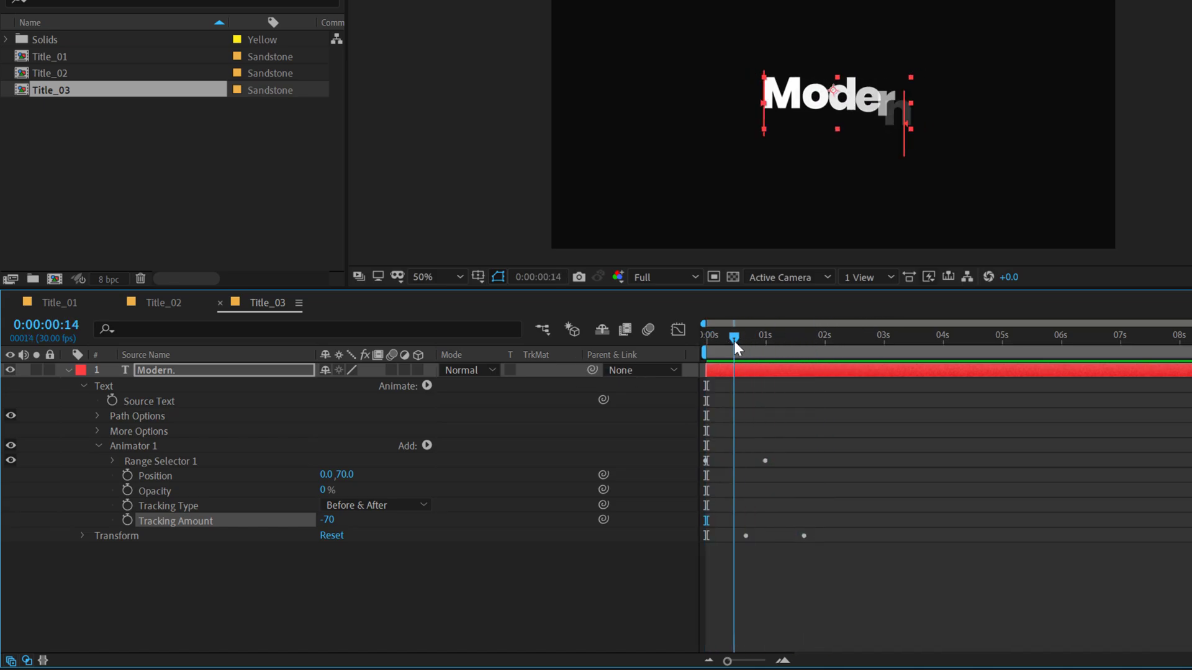
click(177, 372)
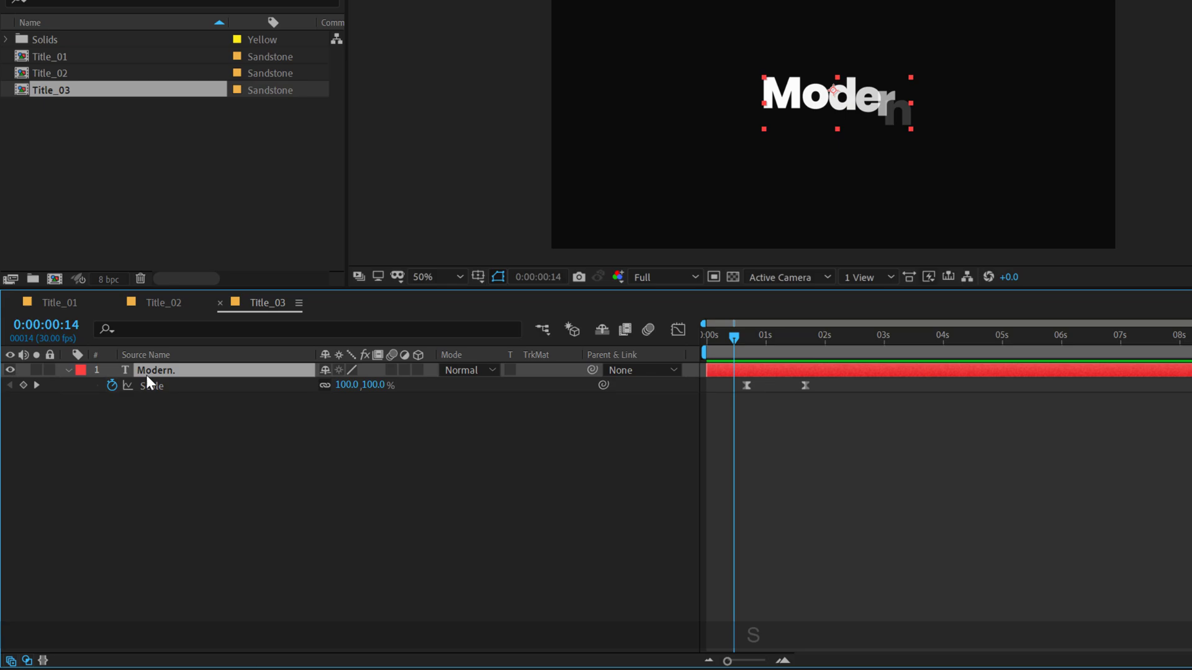
click(112, 385)
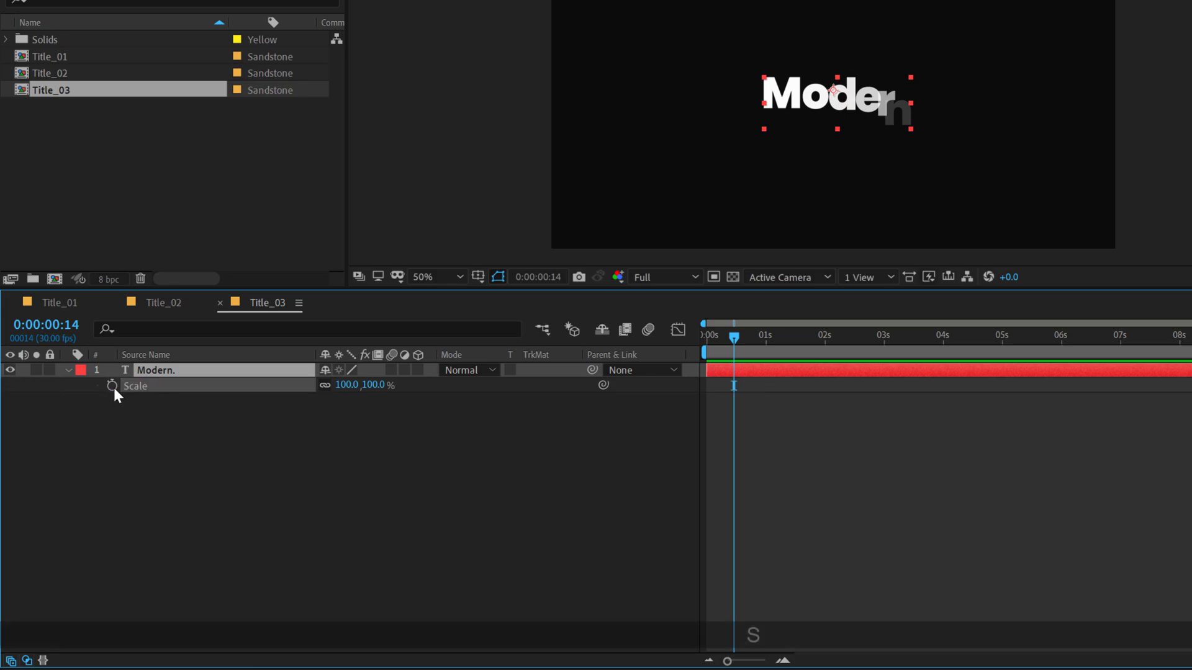
Add a second, separate text animator for Position to the "Modern." layer
click(68, 370)
click(68, 370)
click(362, 645)
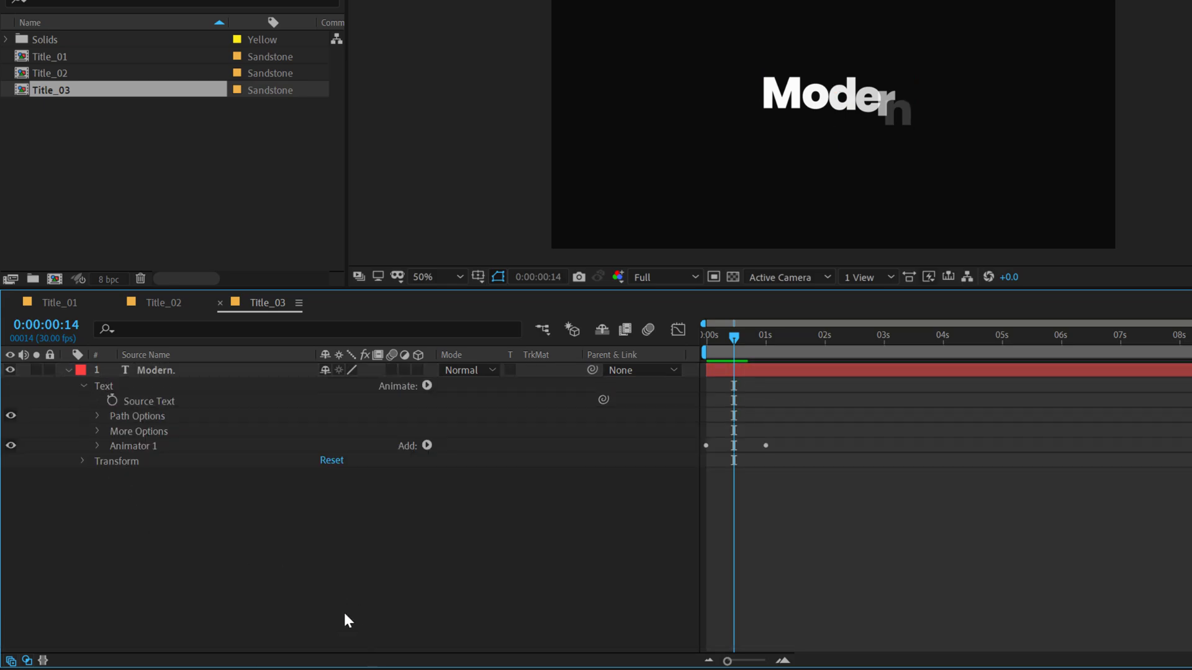
click(401, 462)
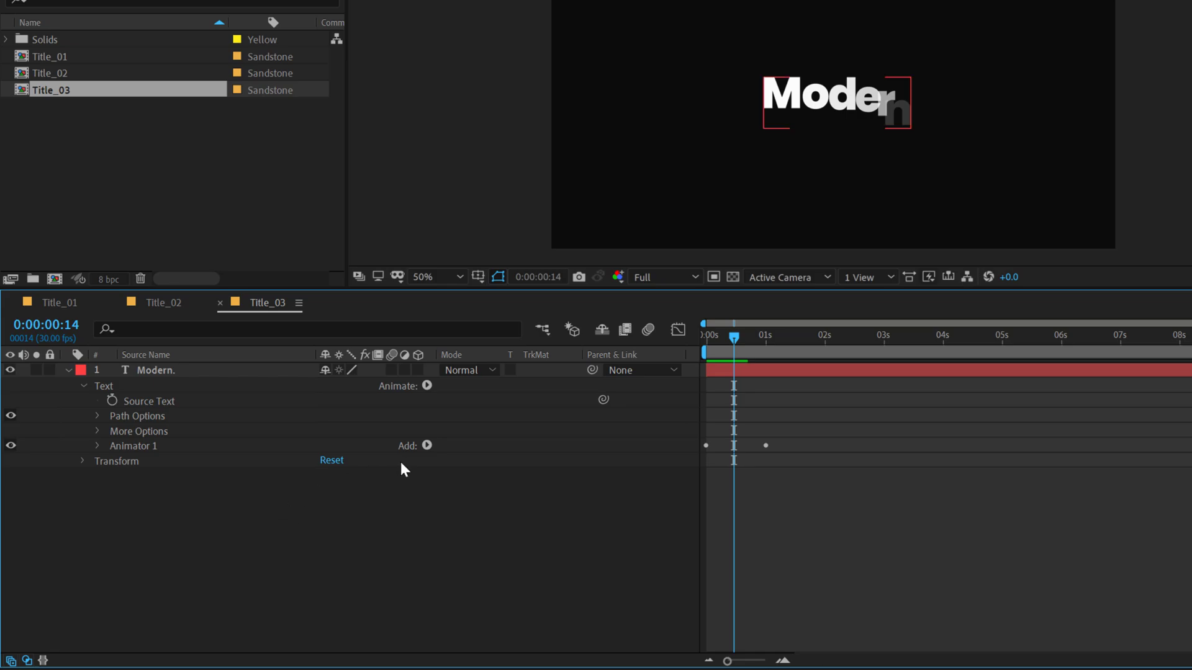
click(427, 385)
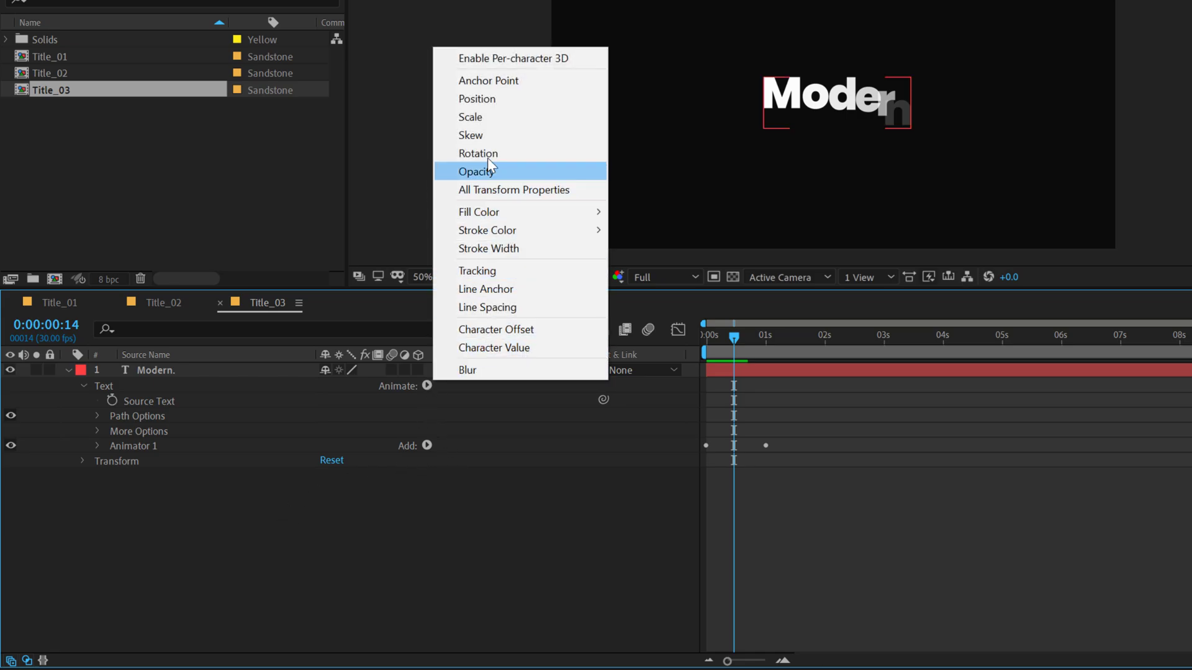
click(490, 104)
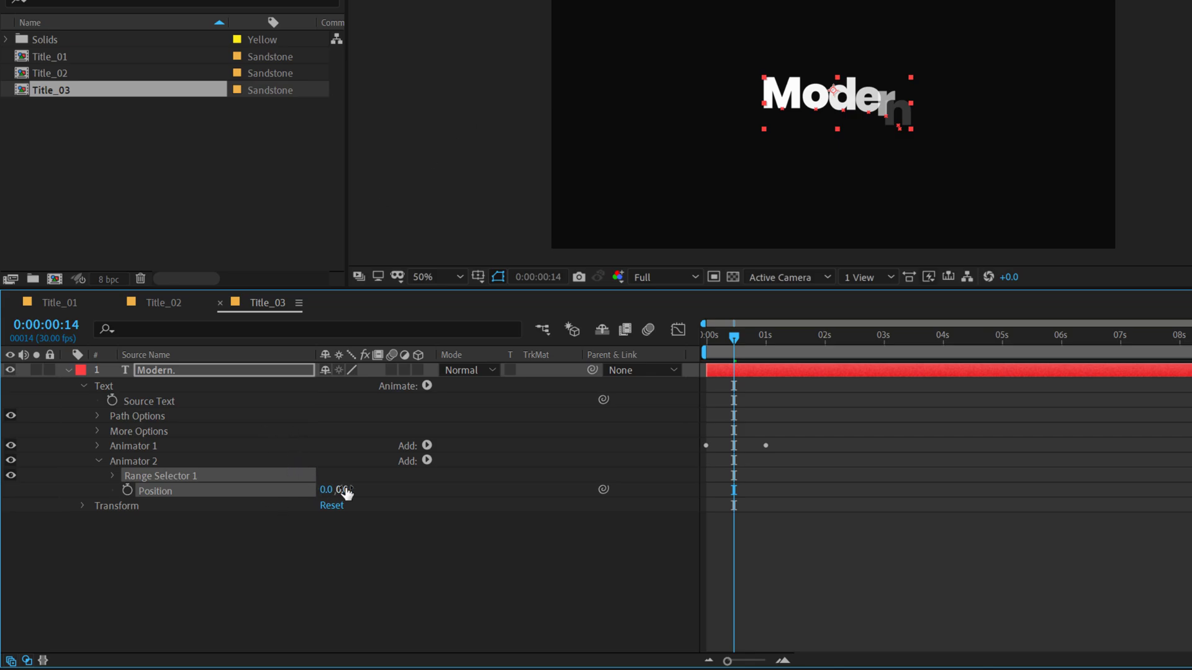
Set the Position of Animator 2 to 0, -20
drag(345, 493, 357, 495)
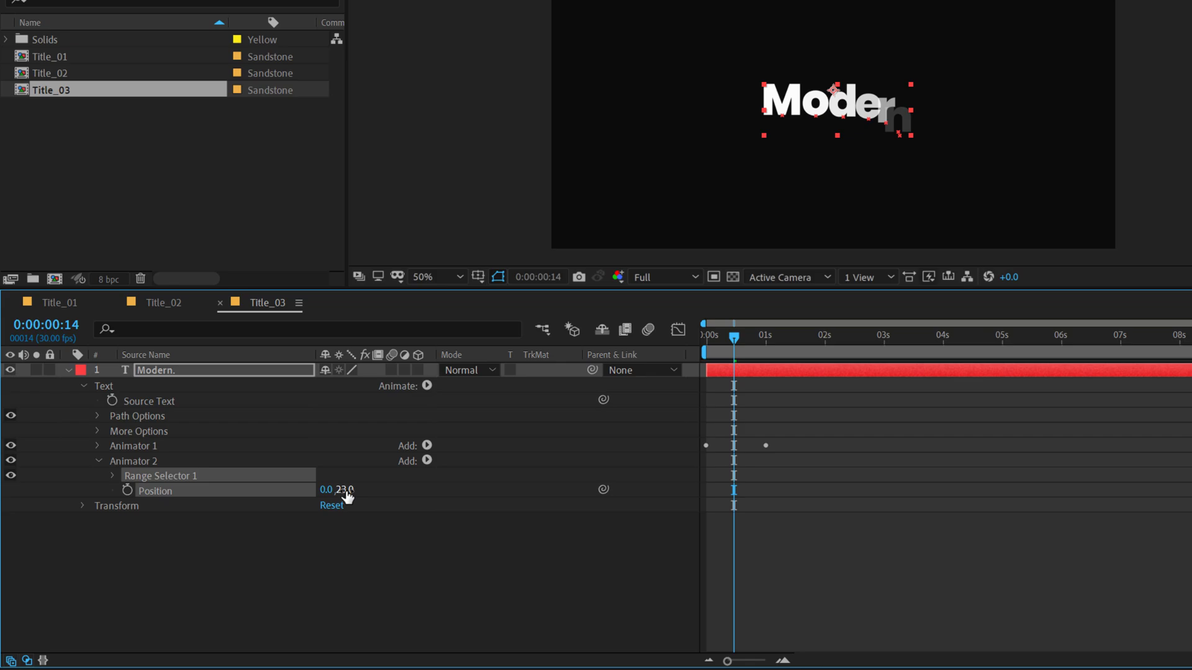
click(345, 491)
text(20)
key(KP_Enter)
click(346, 490)
text(-)
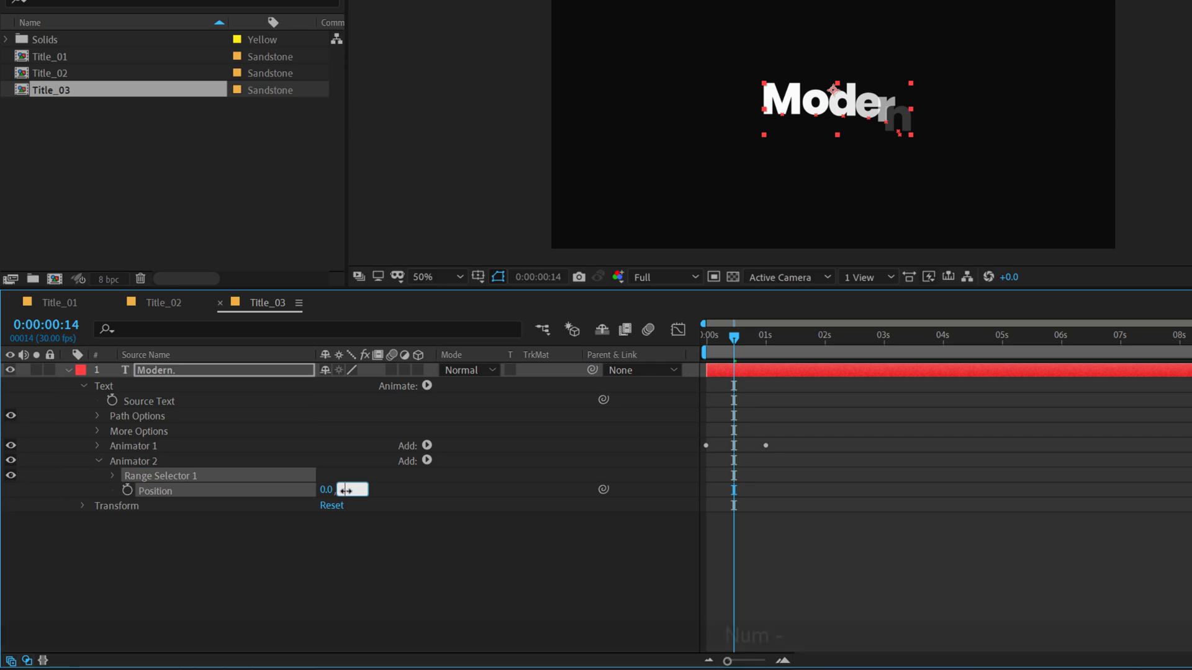
text(20)
key(KP_Enter)
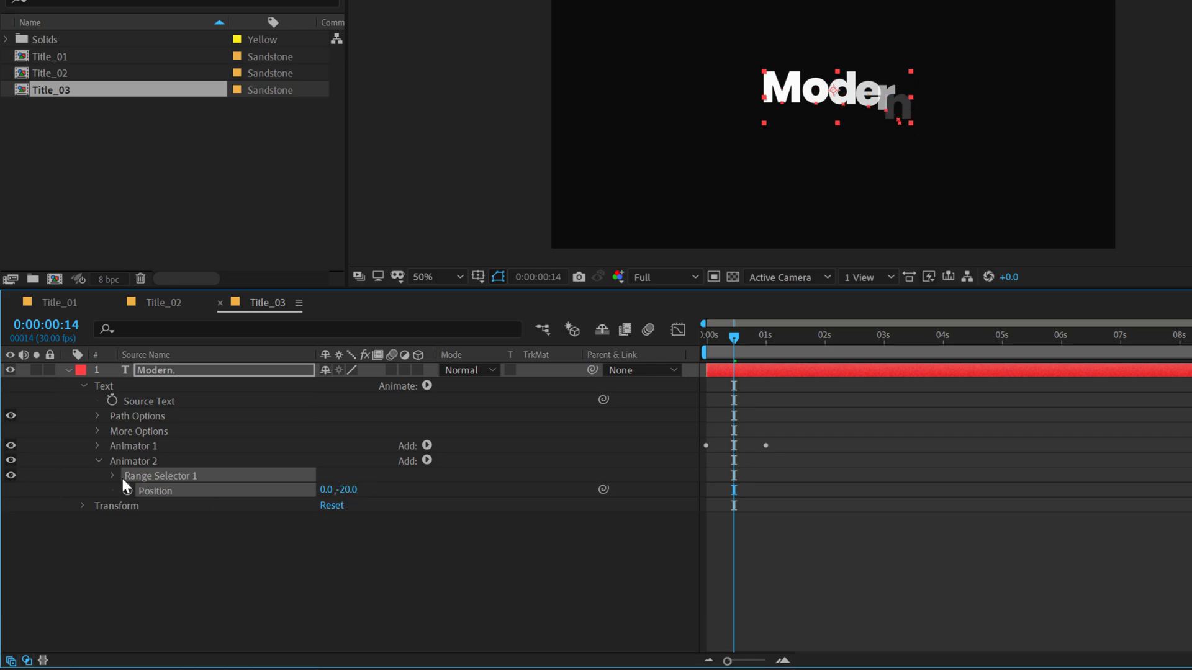
Keyframe the Offset of Animator 2's range selector at -100% at 0:00:00:20
click(111, 476)
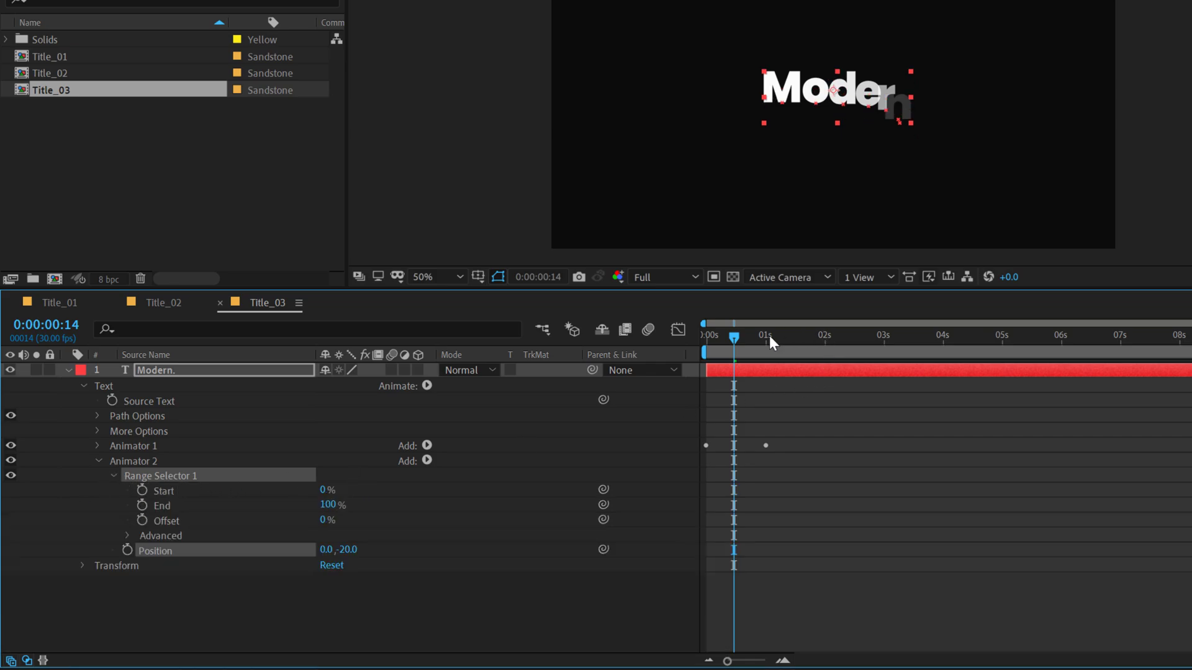
drag(769, 336, 797, 340)
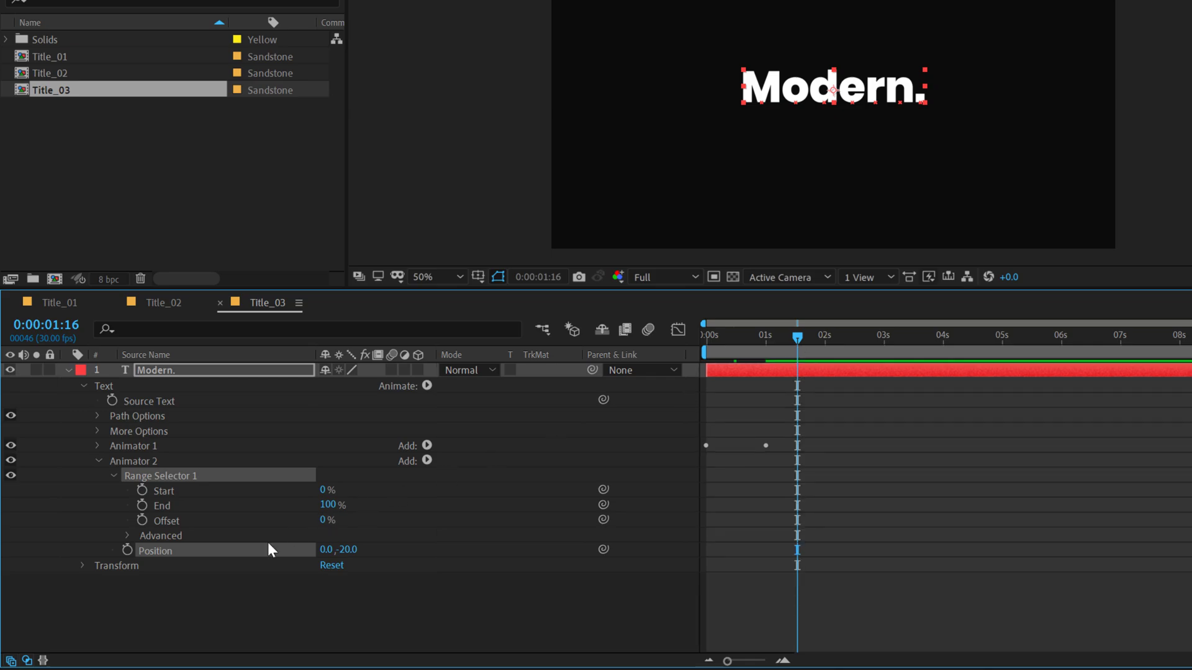
click(143, 642)
drag(323, 527, 460, 524)
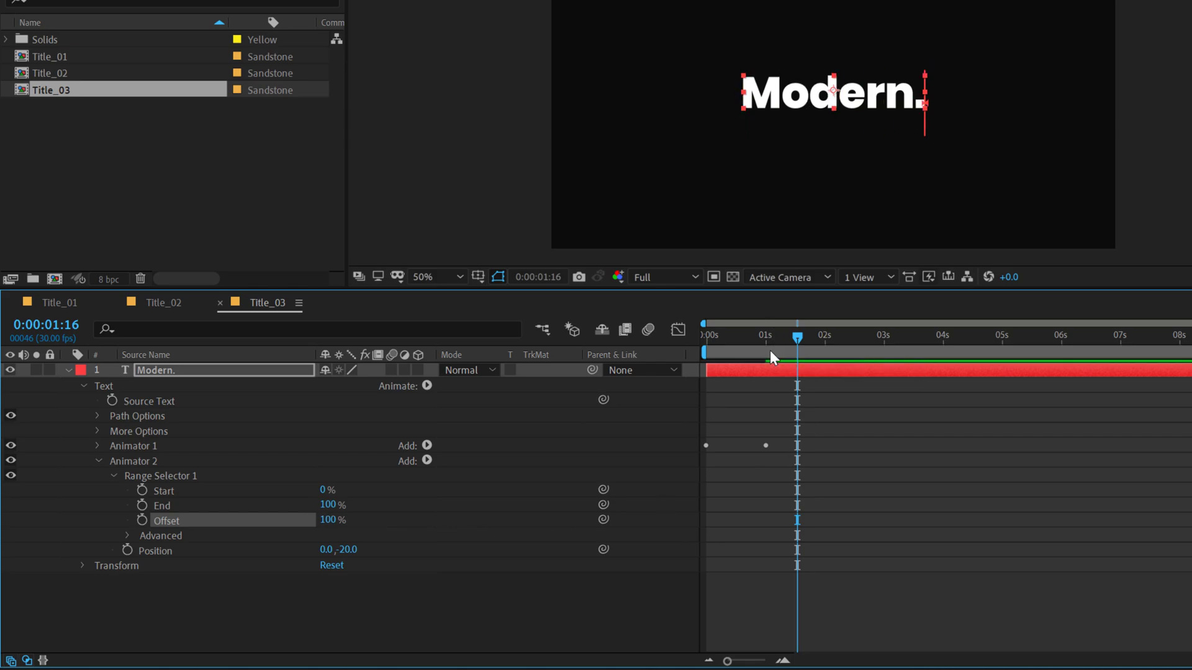
drag(769, 350, 742, 347)
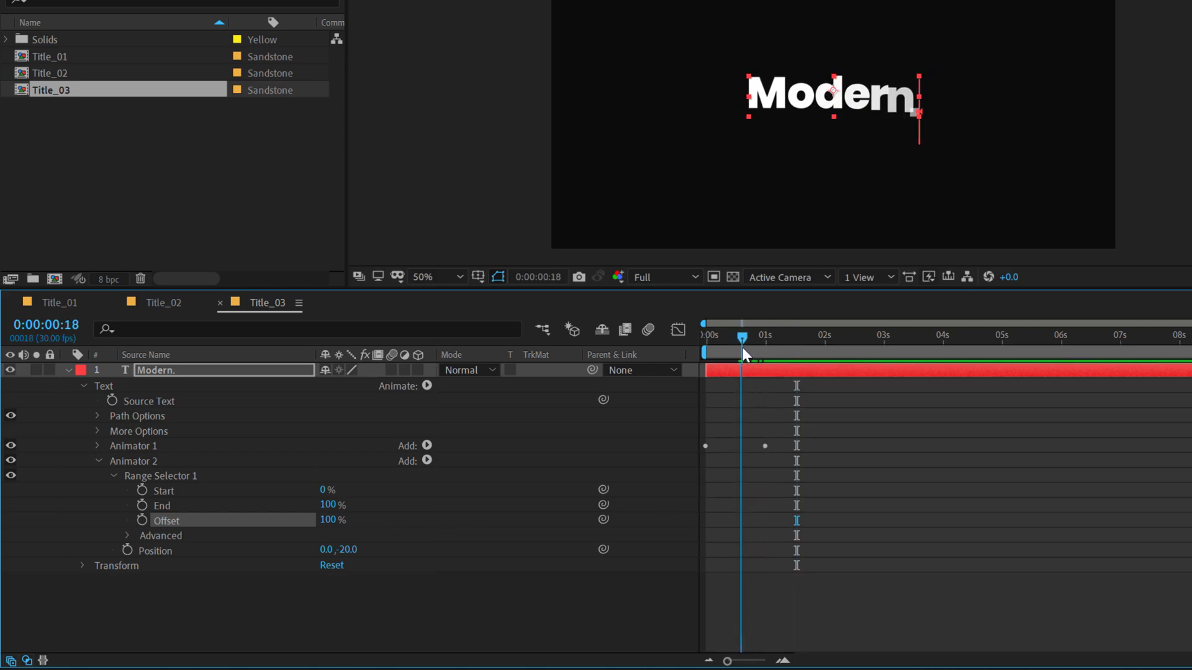
key(Page_Down)
key(Page_Down)
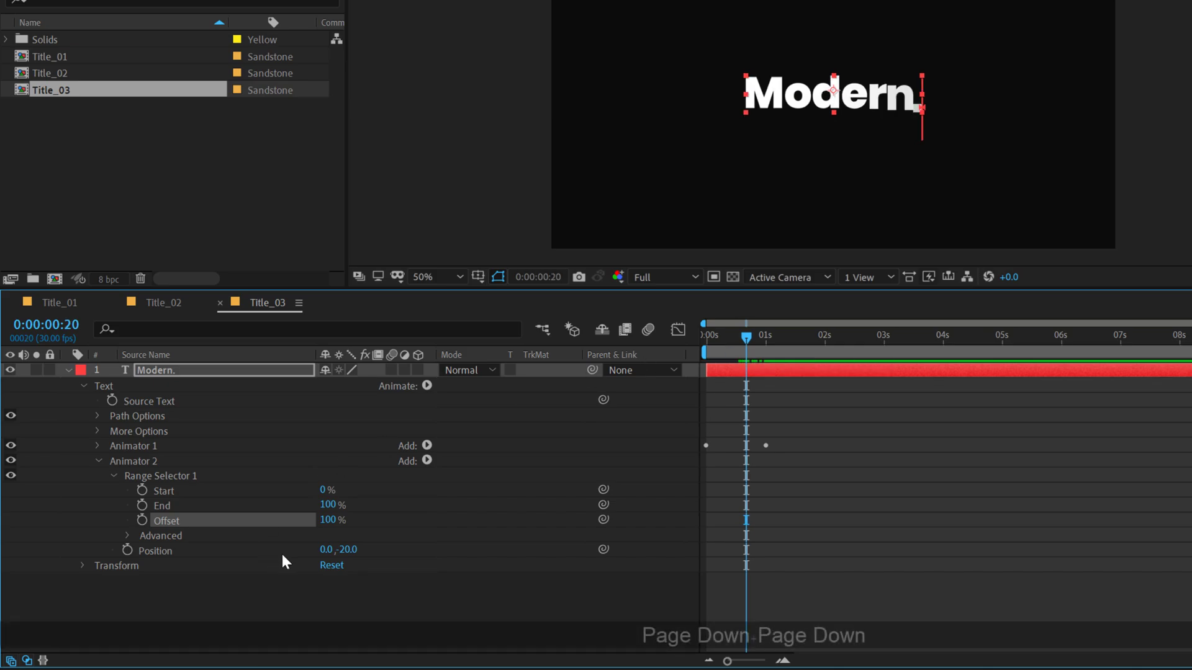
click(175, 581)
drag(335, 526, 66, 544)
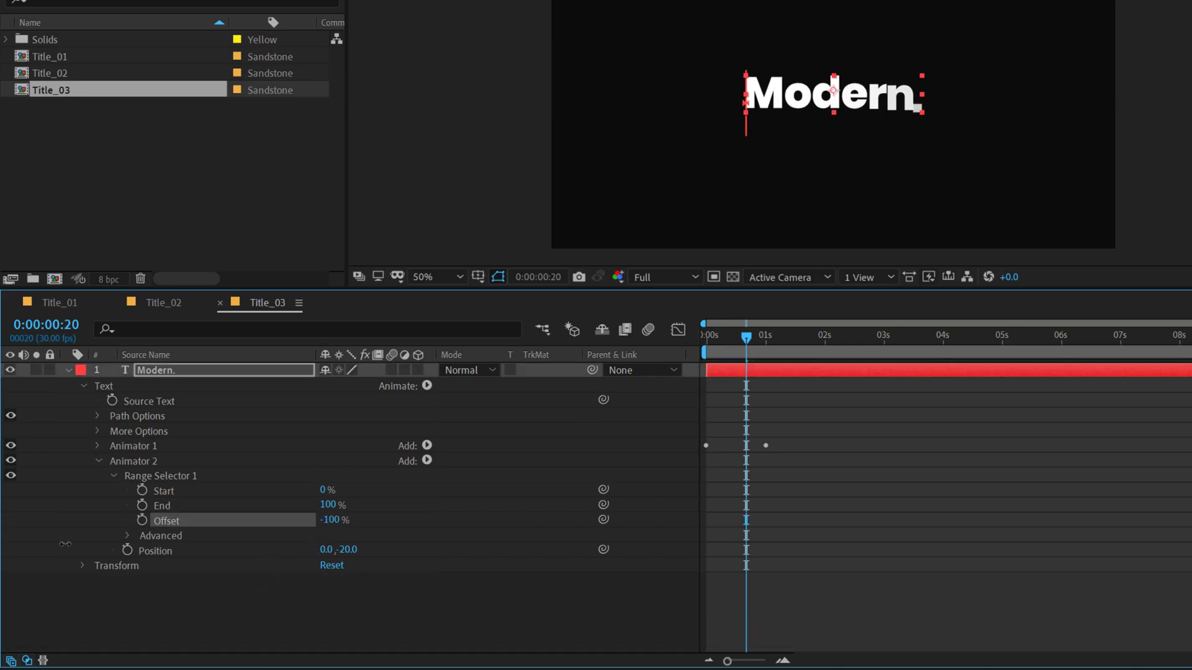
click(142, 520)
Add a second Offset keyframe of 100% for Animator 2's range selector at 0:00:01:20
click(802, 346)
key(Page_Down)
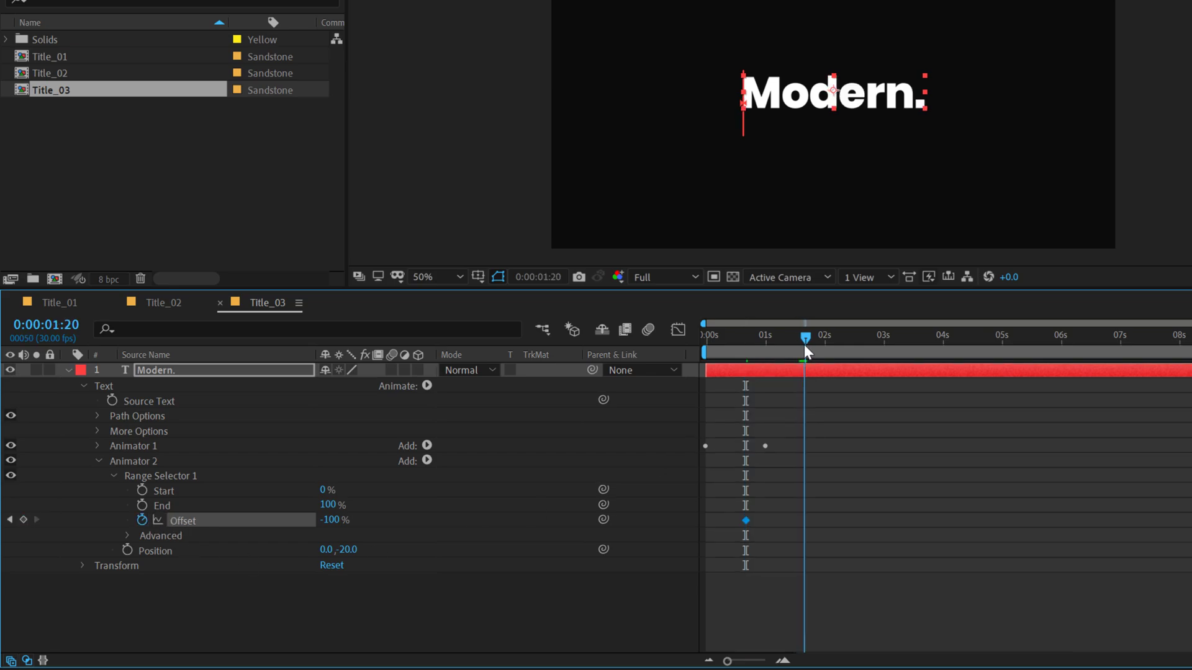
drag(327, 520, 578, 517)
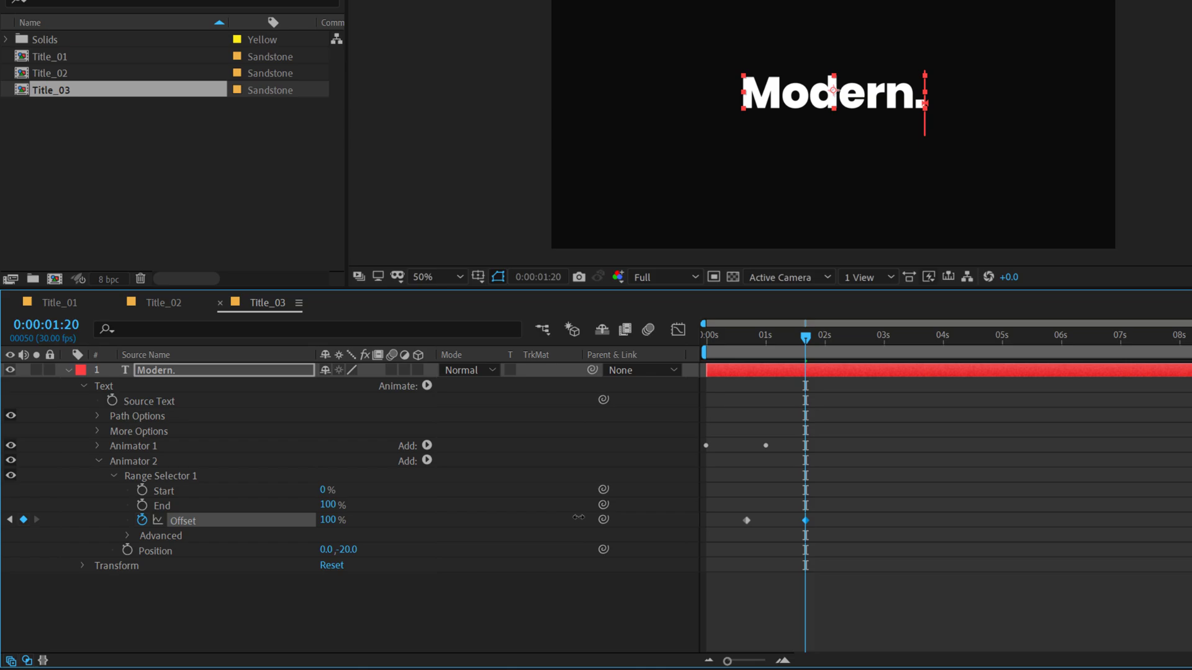
Change the shape of Animator 2's range selector to Ramp Up and scrub through the animation to 0:00:02:03
click(128, 536)
click(358, 583)
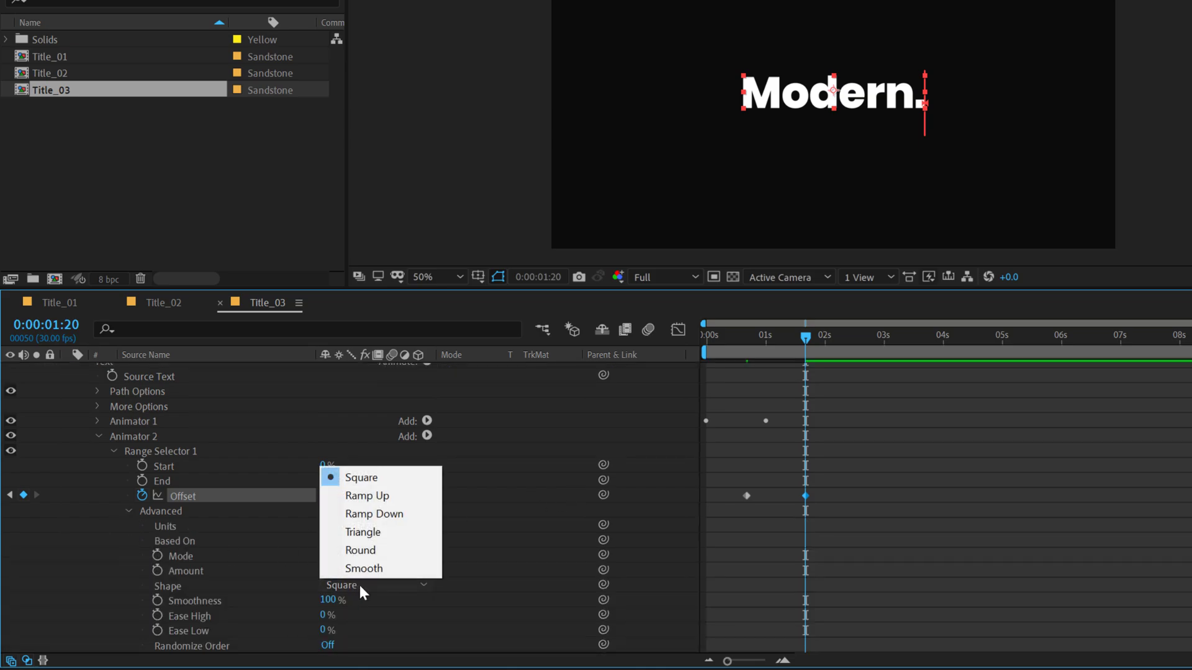
click(376, 497)
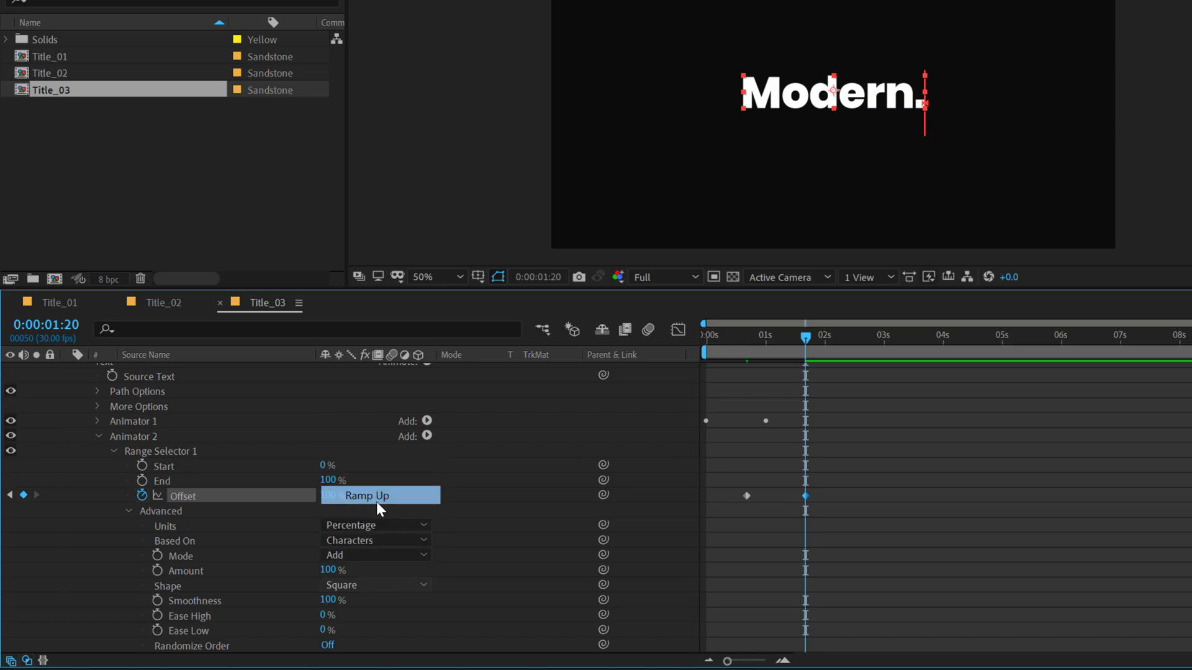
drag(737, 340, 831, 344)
Set Ease High and Ease Low of Animator 2's range selector to 100% and preview the wave from 0:00:00:20
click(322, 599)
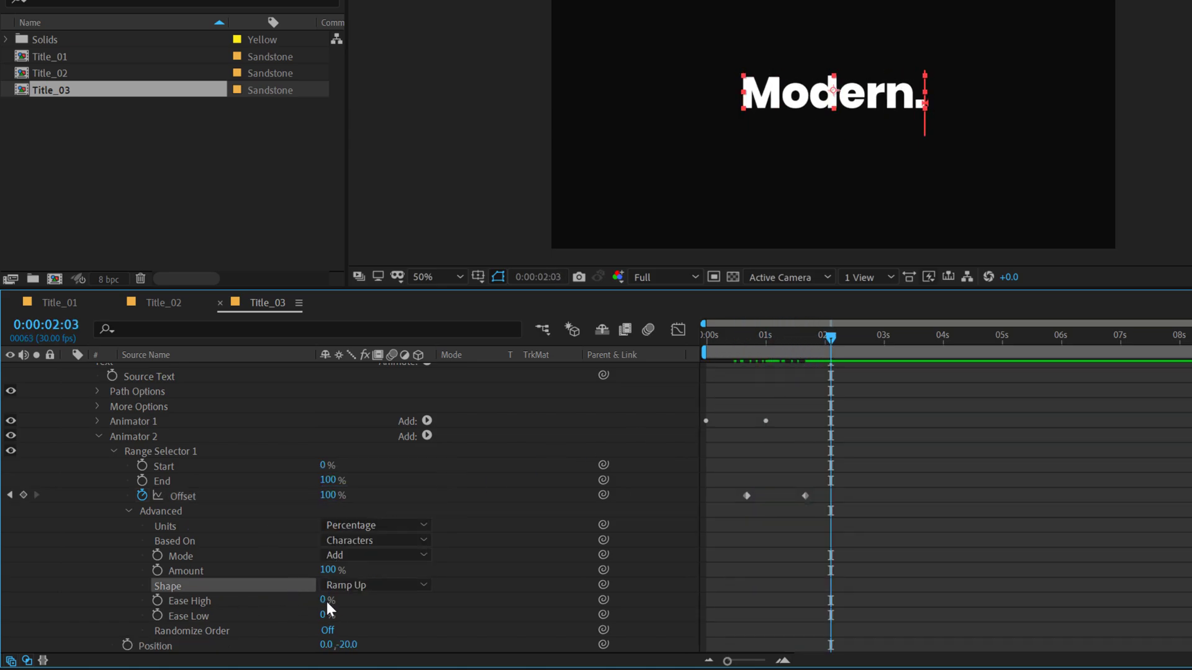
text(100)
key(Return)
click(323, 614)
text(100)
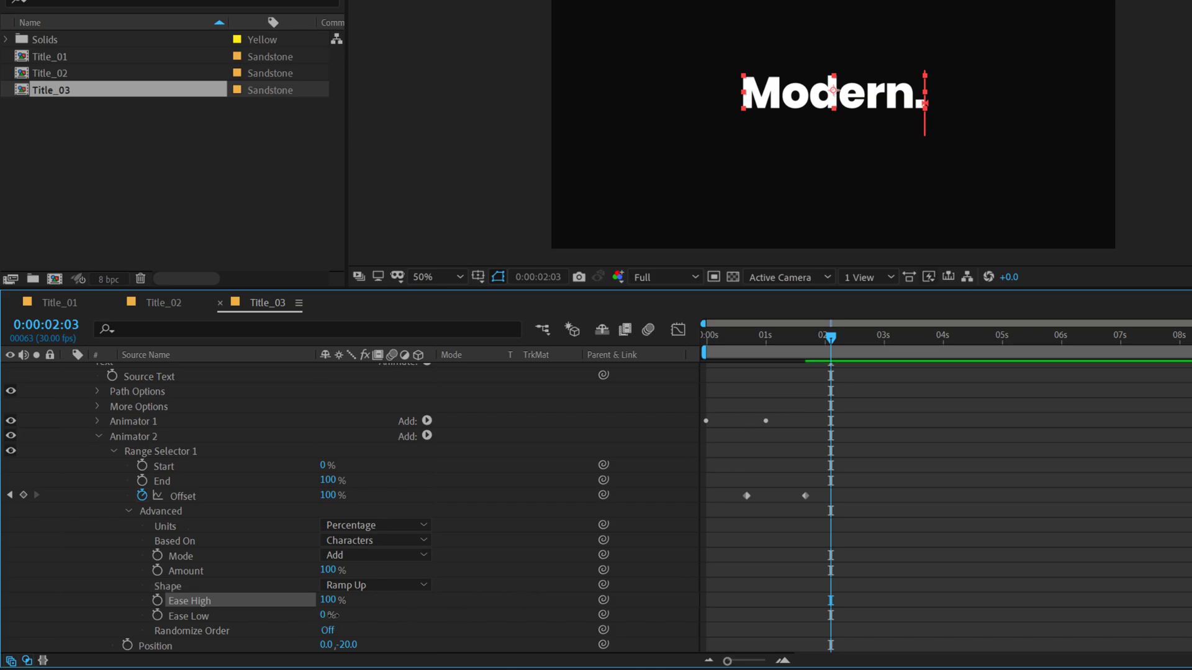
key(Return)
click(746, 335)
key(space)
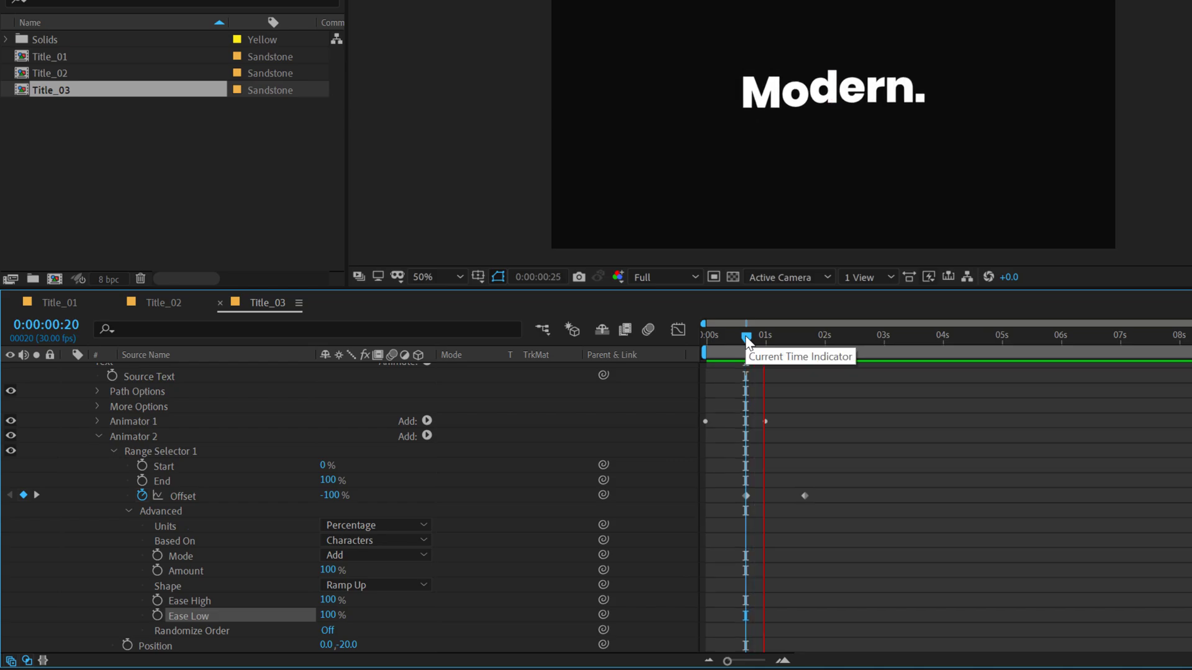
Turn on Randomize Order for Animator 2's range selector and preview the title animation from the first frame
drag(745, 335, 767, 335)
key(slash)
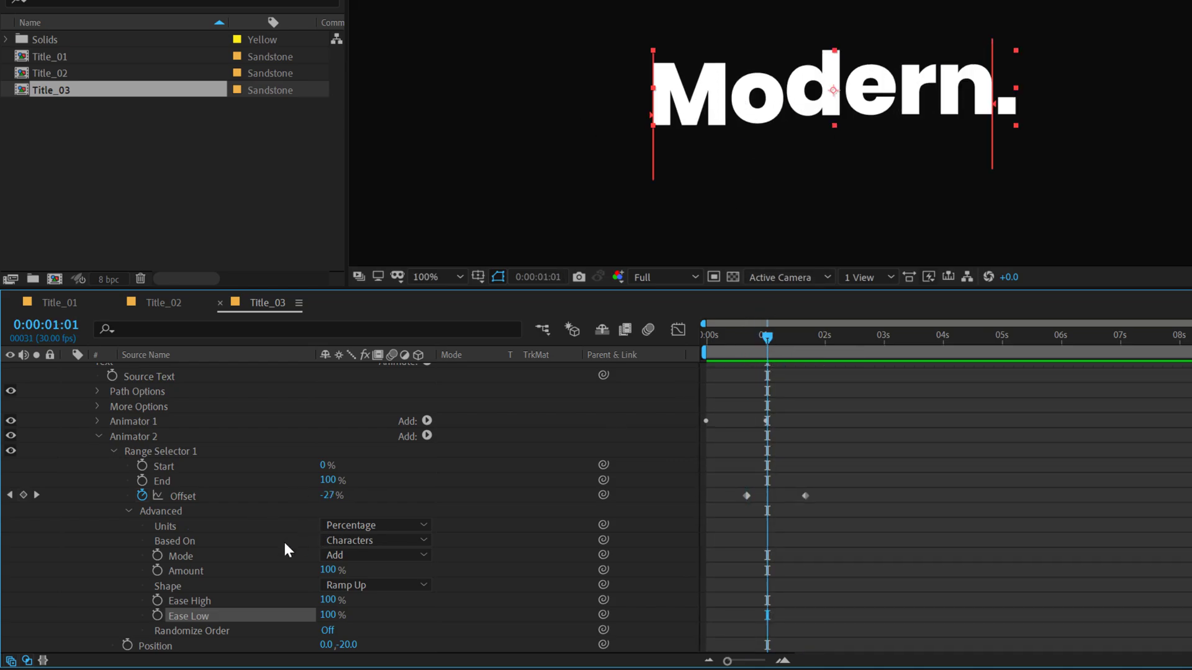
scroll(284, 550, down, 1)
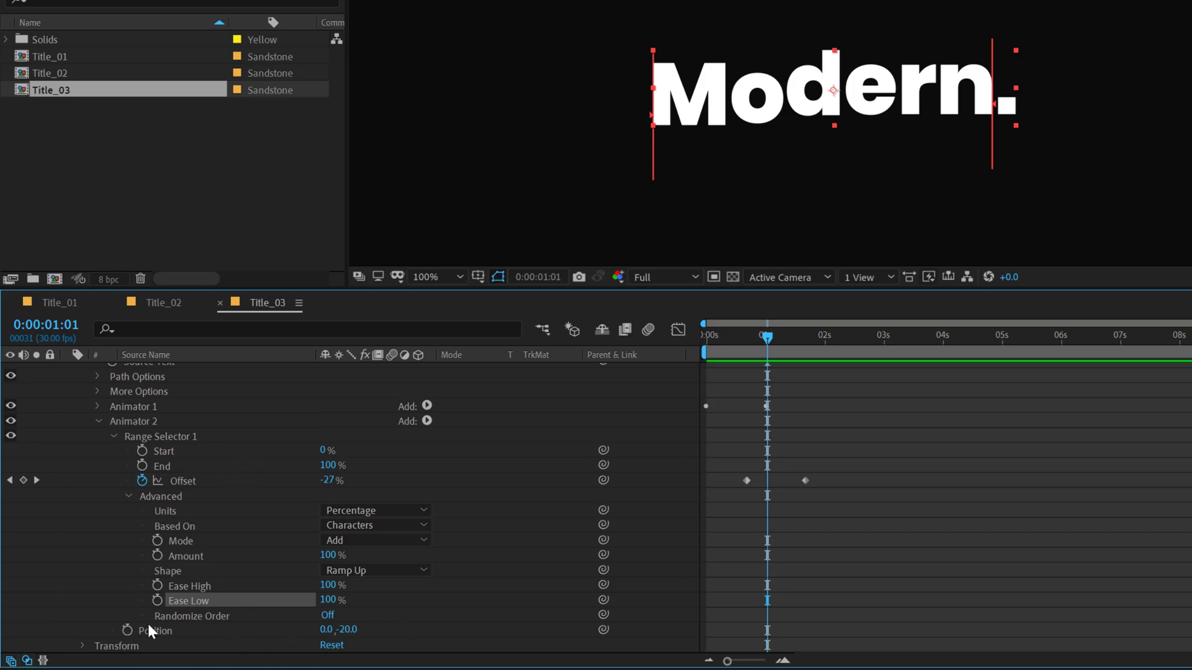
click(327, 615)
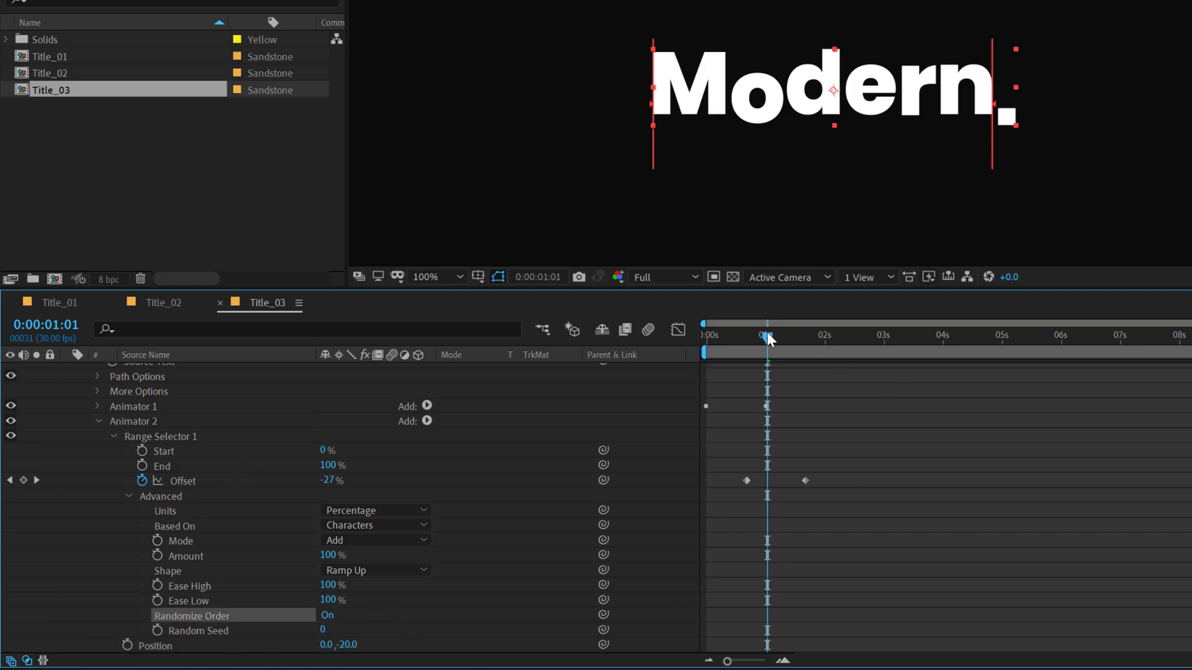
drag(768, 337, 546, 359)
key(space)
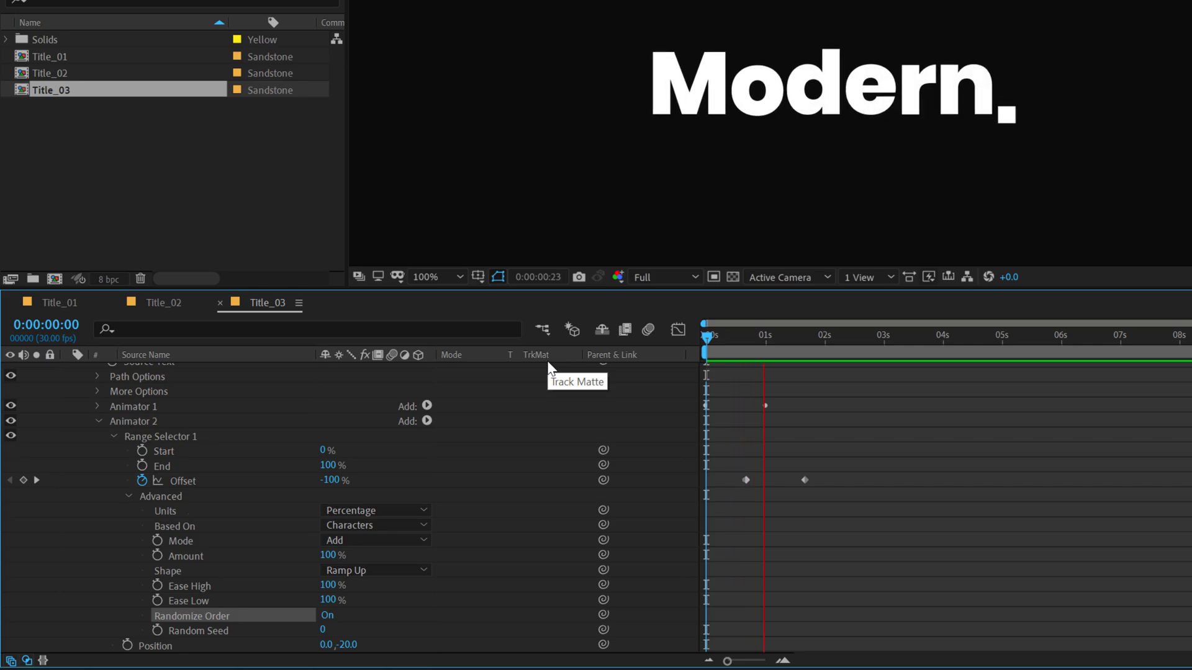
click(846, 338)
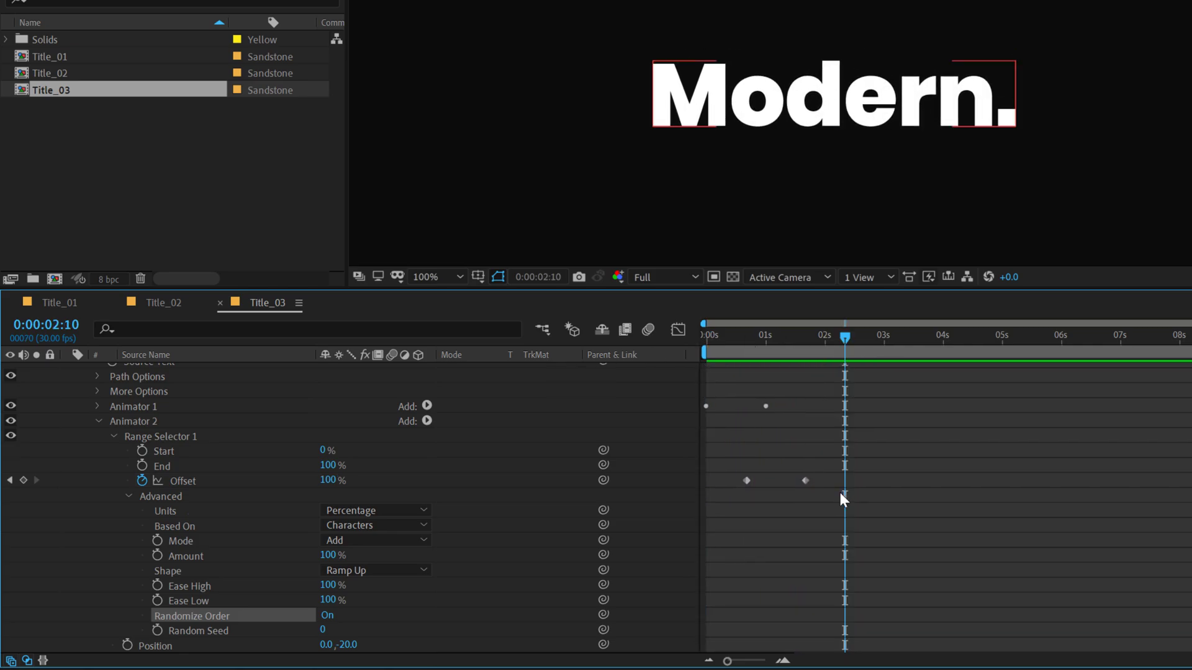
click(841, 497)
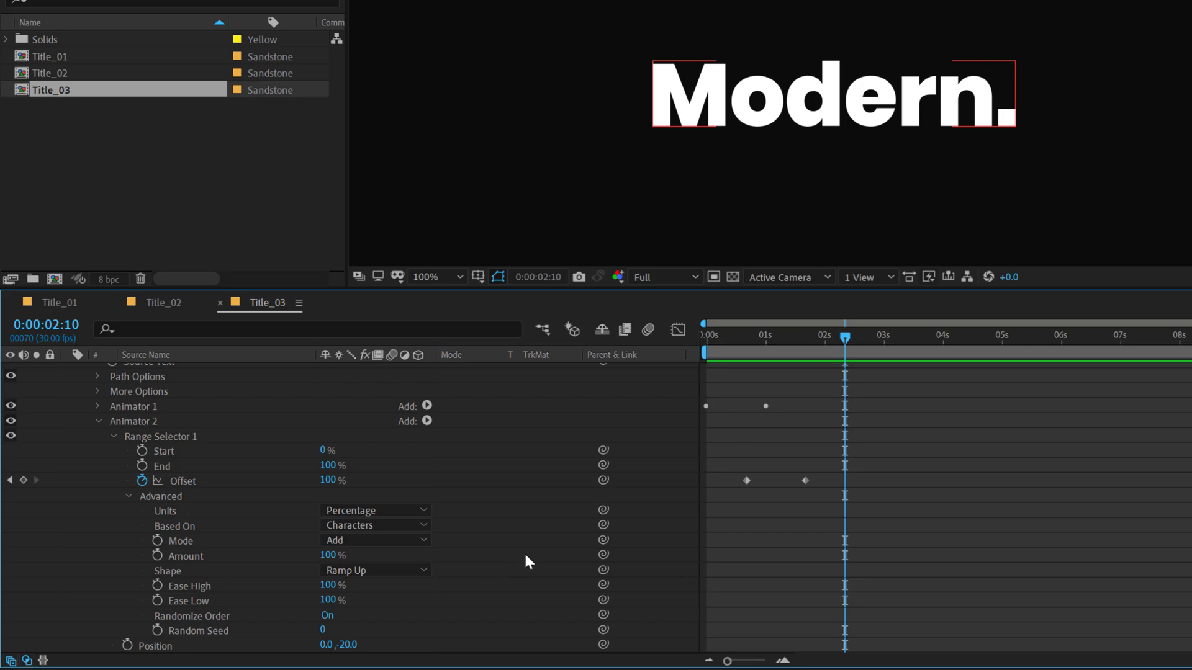
Set Ease High of Animator 2's range selector to 30% and preview the animation from the first frame
click(333, 586)
text(30)
key(Return)
key(Home)
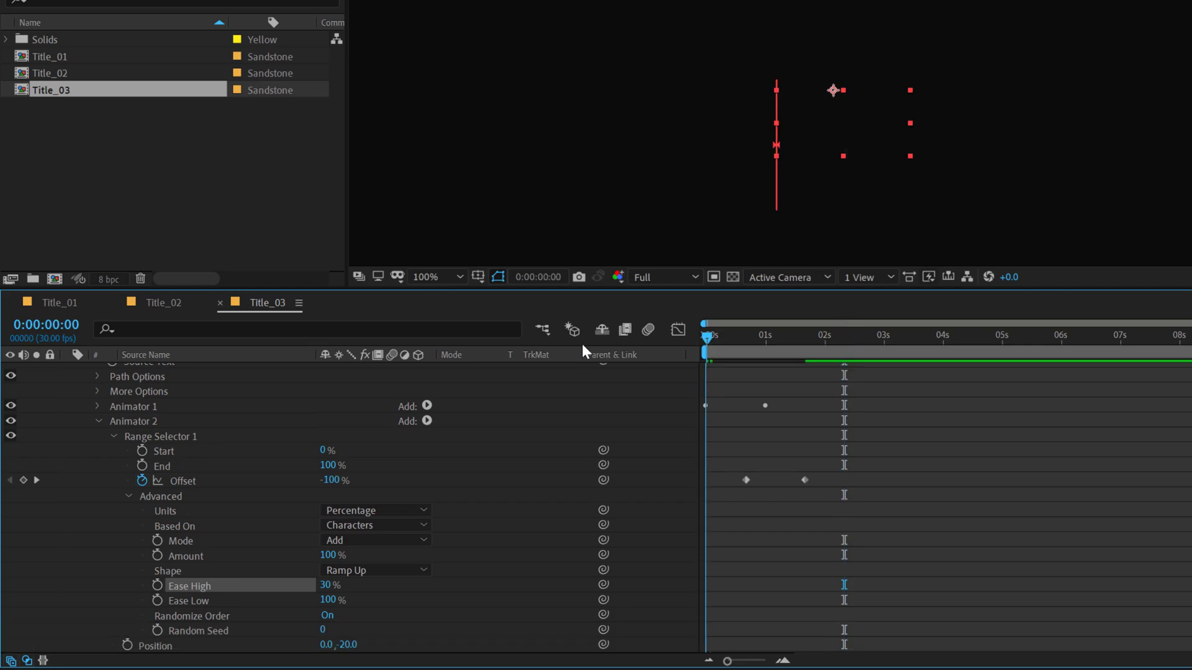
key(space)
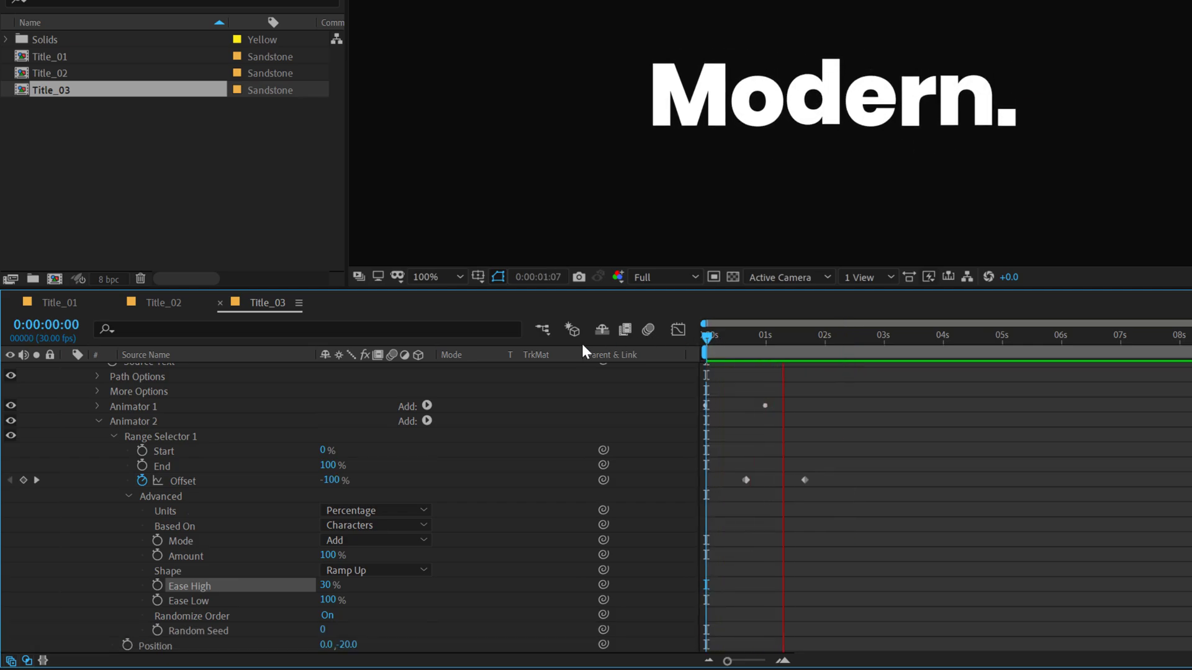
key(space)
End the Title_03 work area at 0:00:02:14, play the animation, and return to 0:00:00:02
click(851, 342)
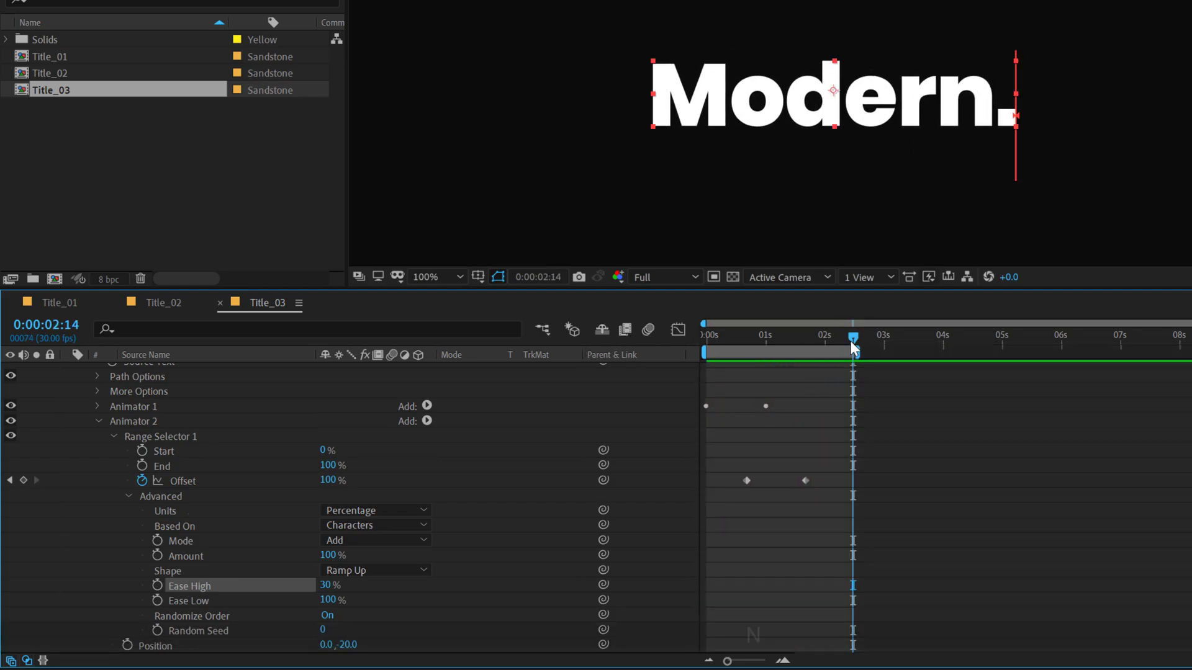
key(space)
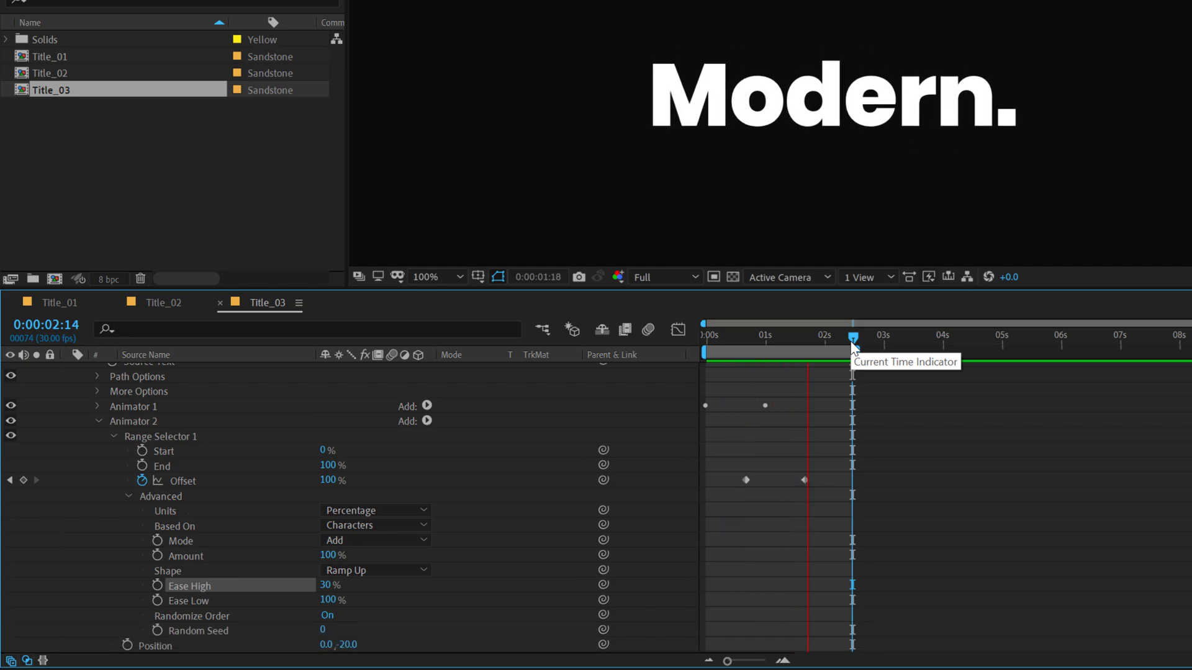
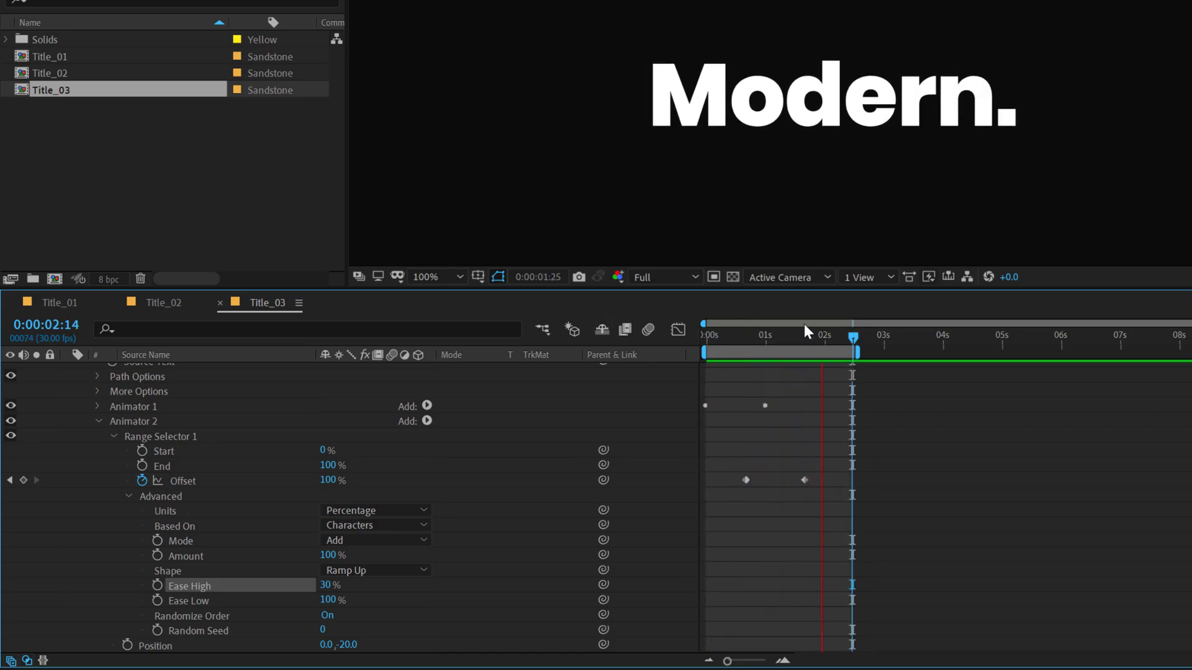
drag(751, 332, 709, 336)
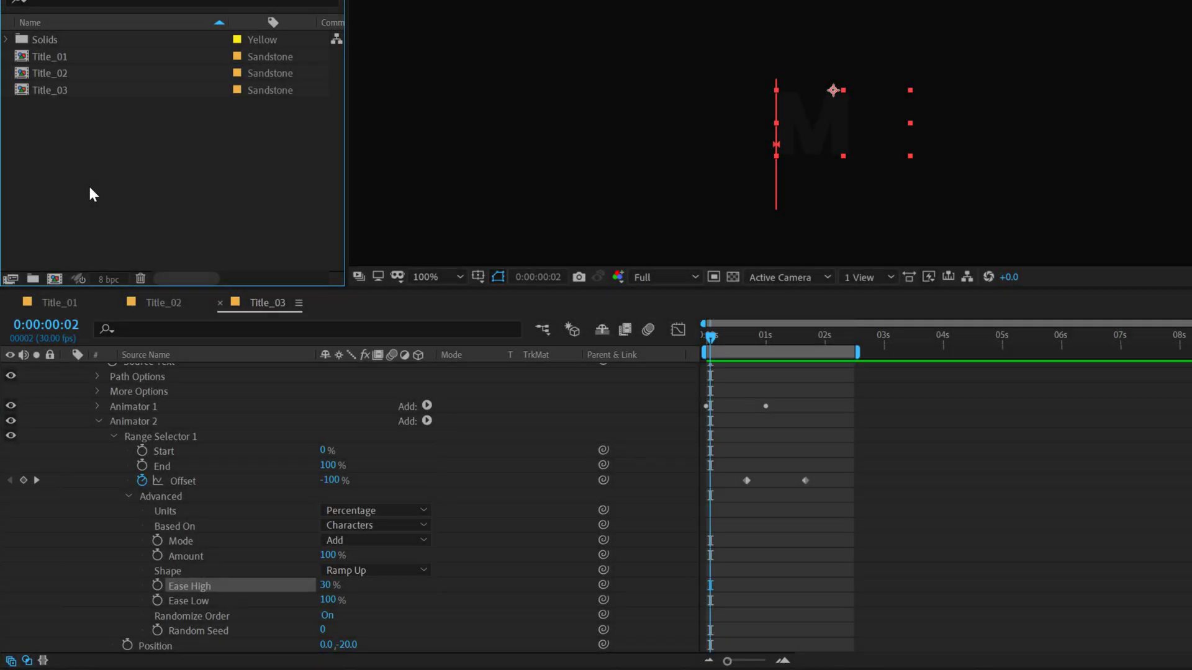
Create a new 1920 x 1080, 30 fps, 10-second composition named Title_04
key(ctrl+n)
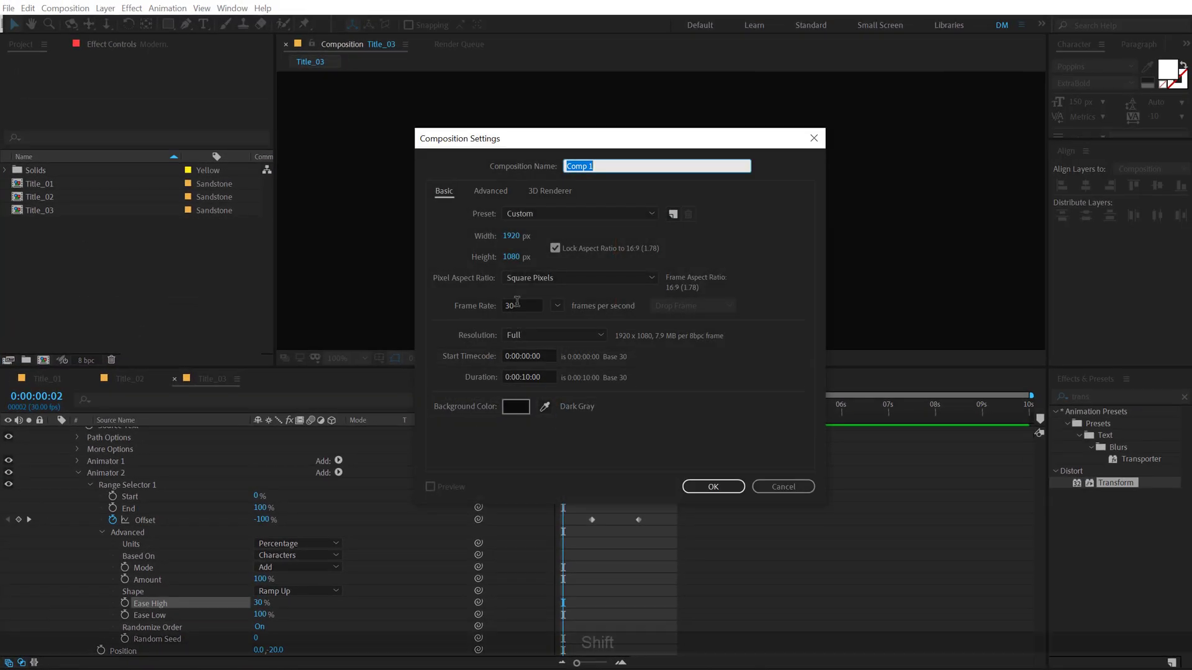
text(Title_04)
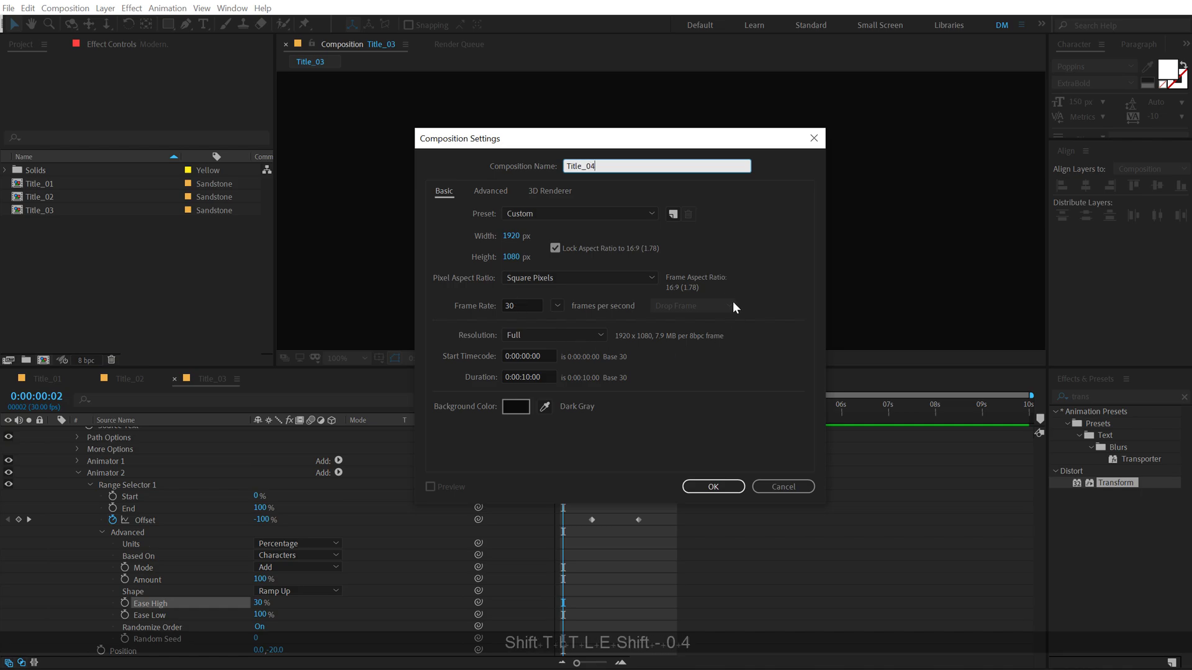
click(714, 484)
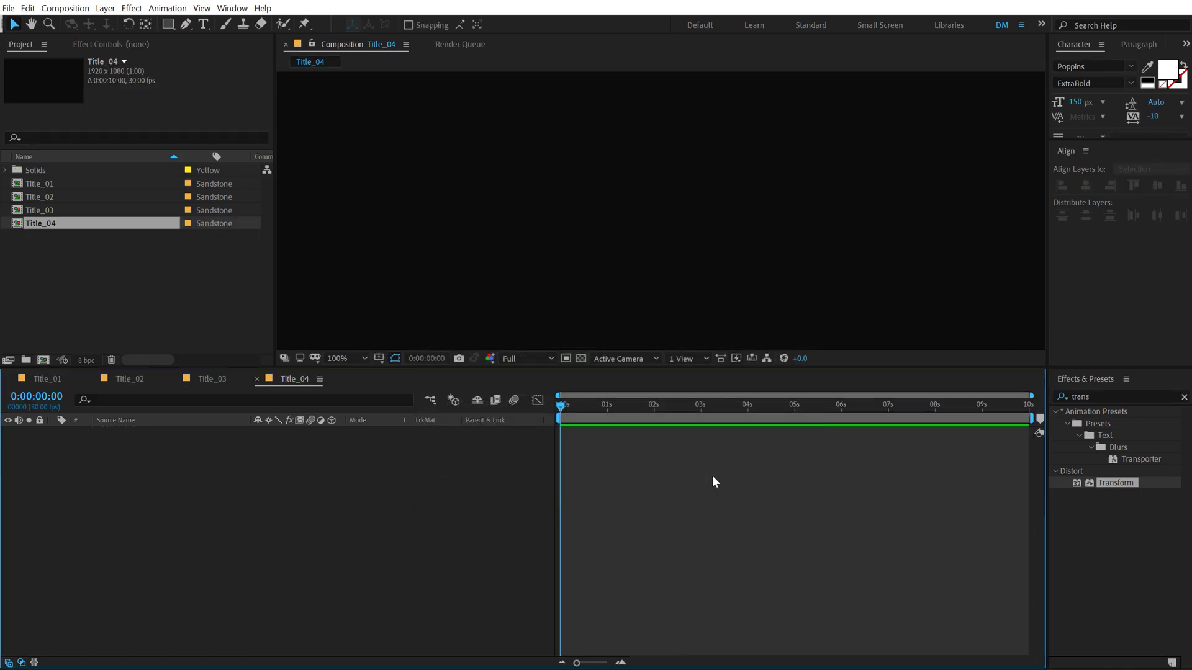
Add a text layer reading "Designer." to Title_04
click(248, 78)
key(ctrl+t)
click(553, 190)
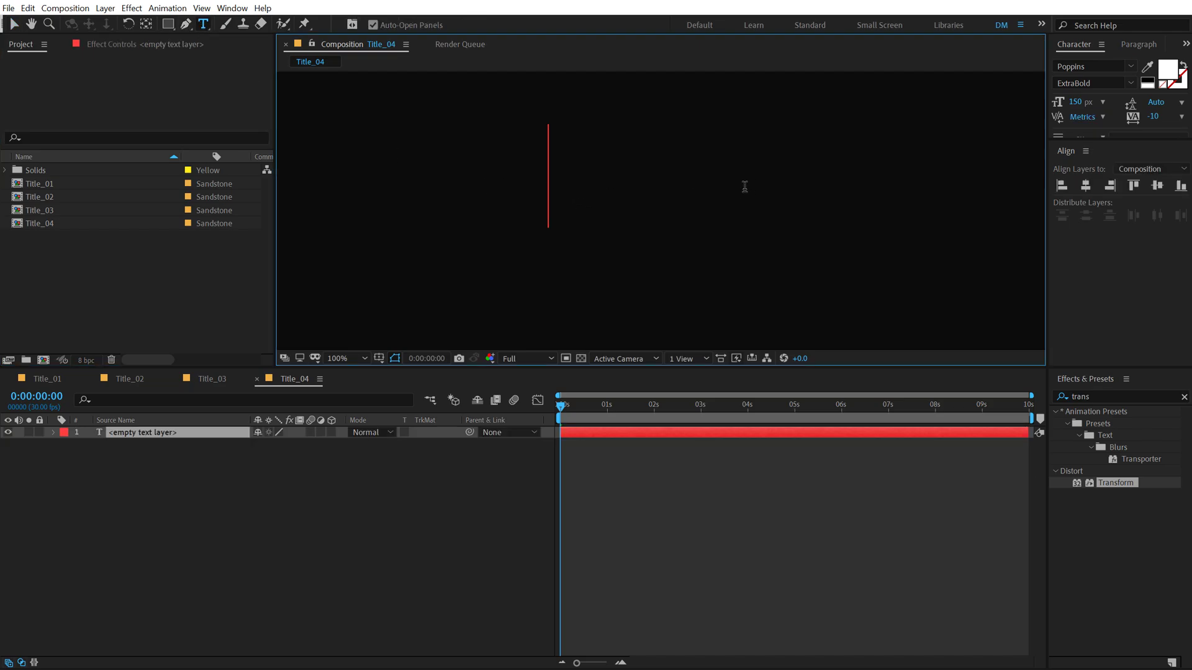
text(Designer)
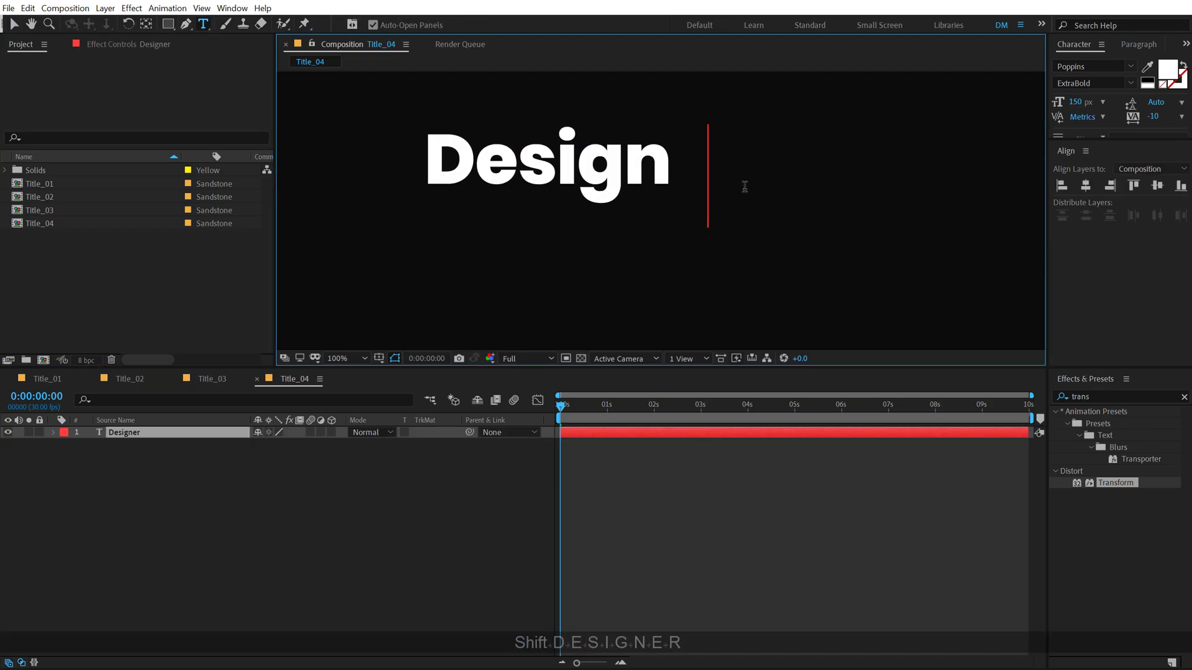
text(.)
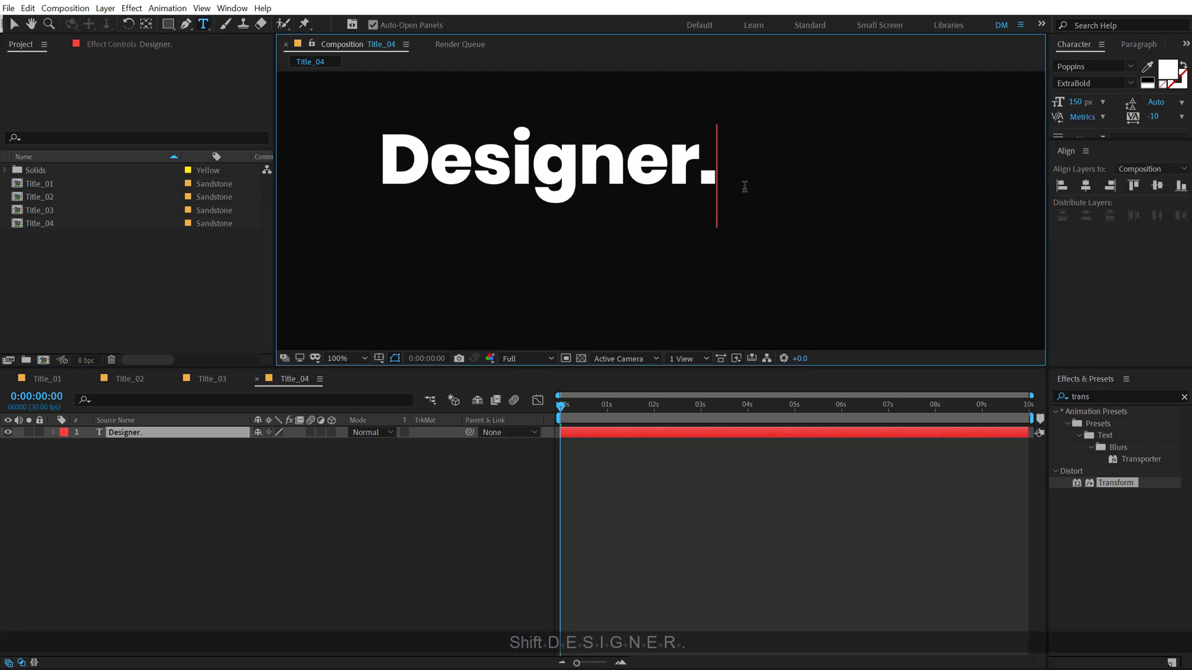
Center the "Designer." text horizontally and vertically in the composition
click(14, 23)
click(1086, 186)
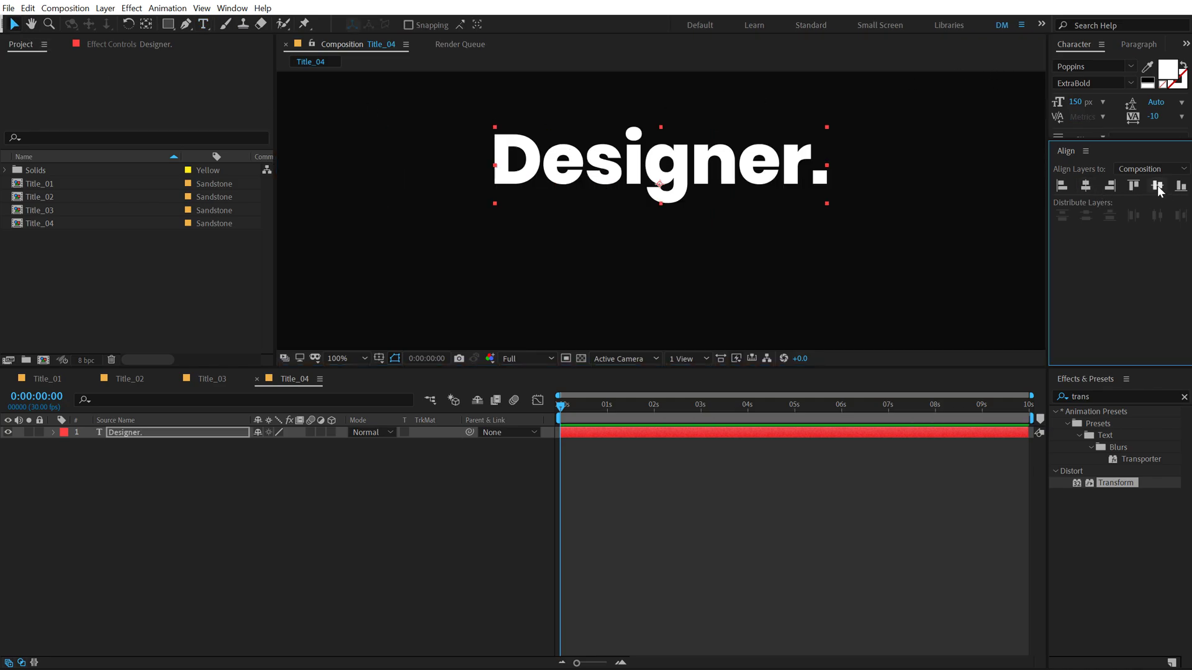
click(1157, 186)
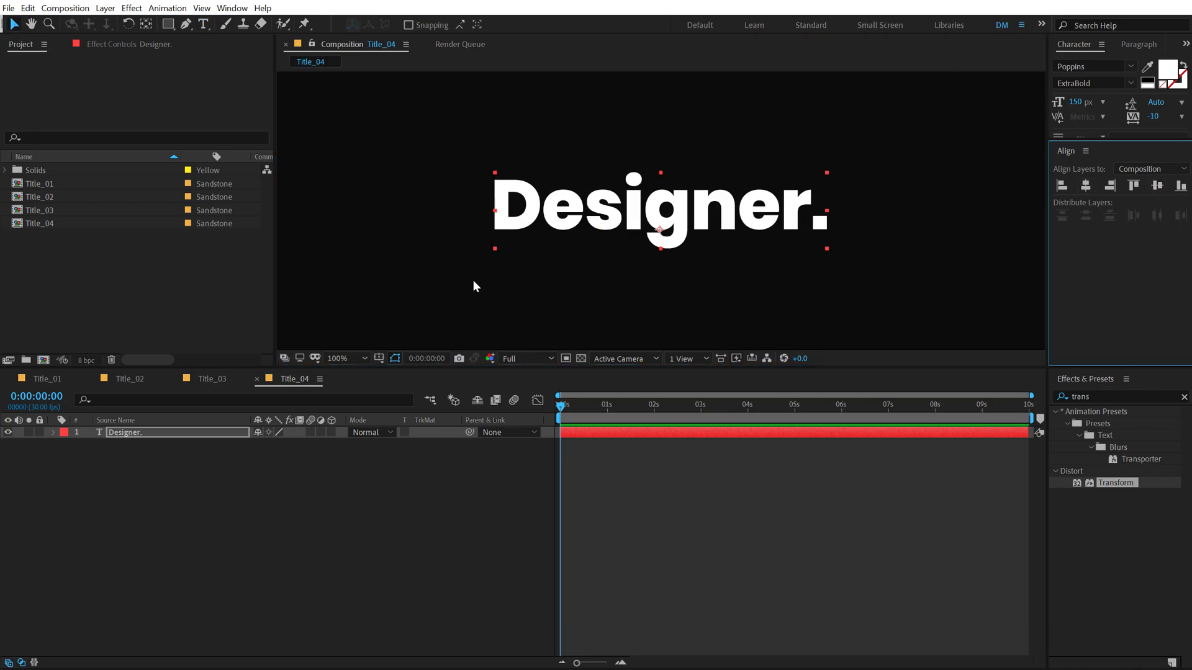
Expand the "Designer." layer's text properties and enable per-character 3D for it
click(53, 433)
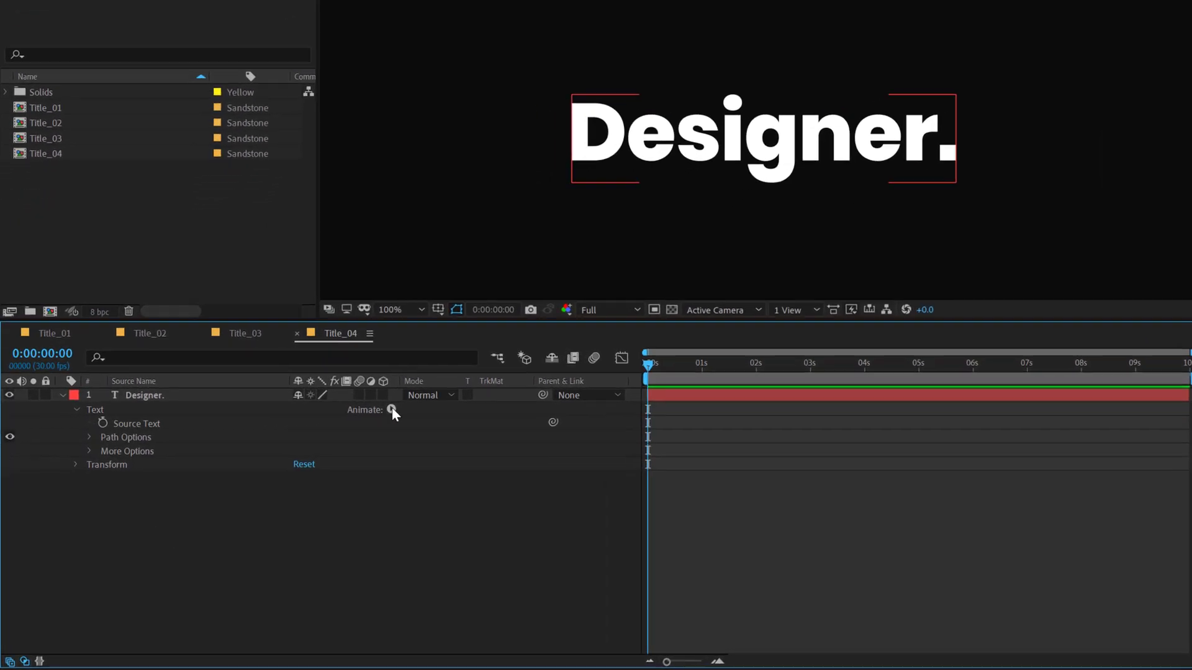
click(337, 444)
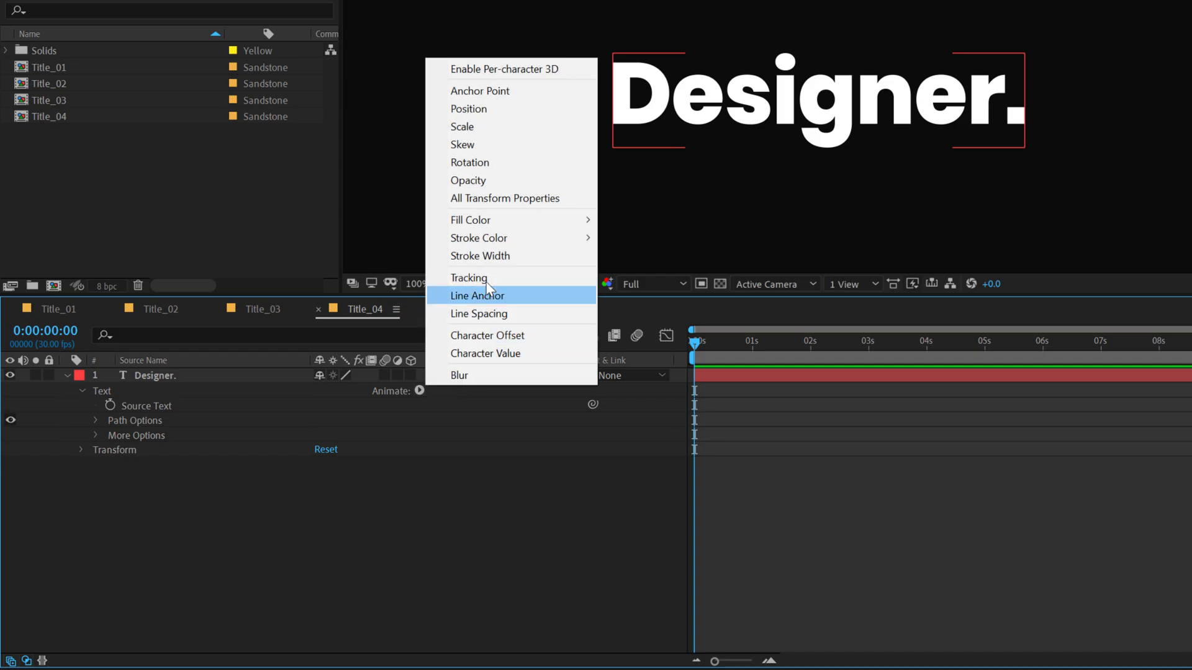
click(491, 68)
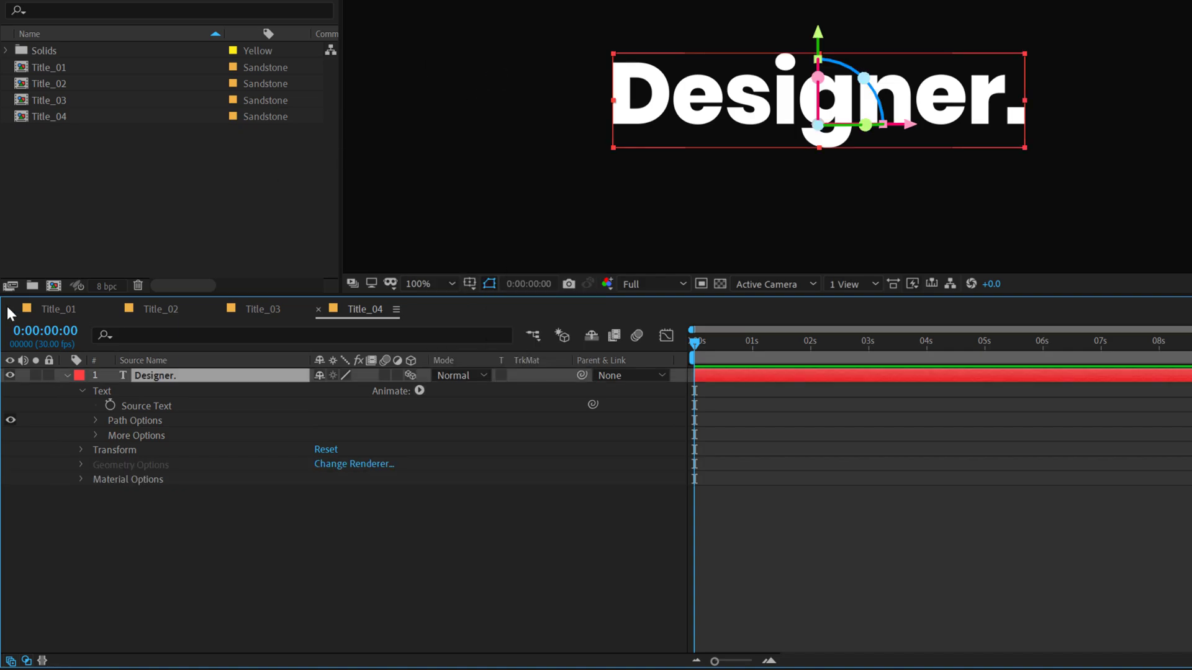
click(315, 526)
Add a Scale animator to the "Designer." text and add the Rotation property to the same animator
click(419, 390)
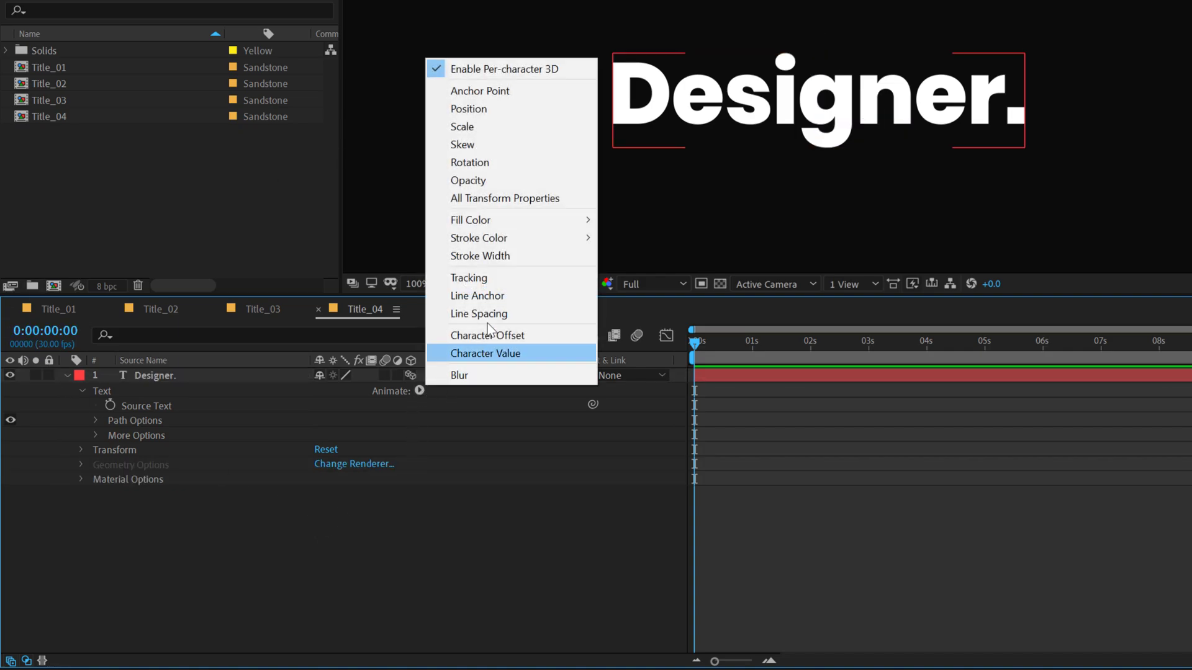
click(478, 128)
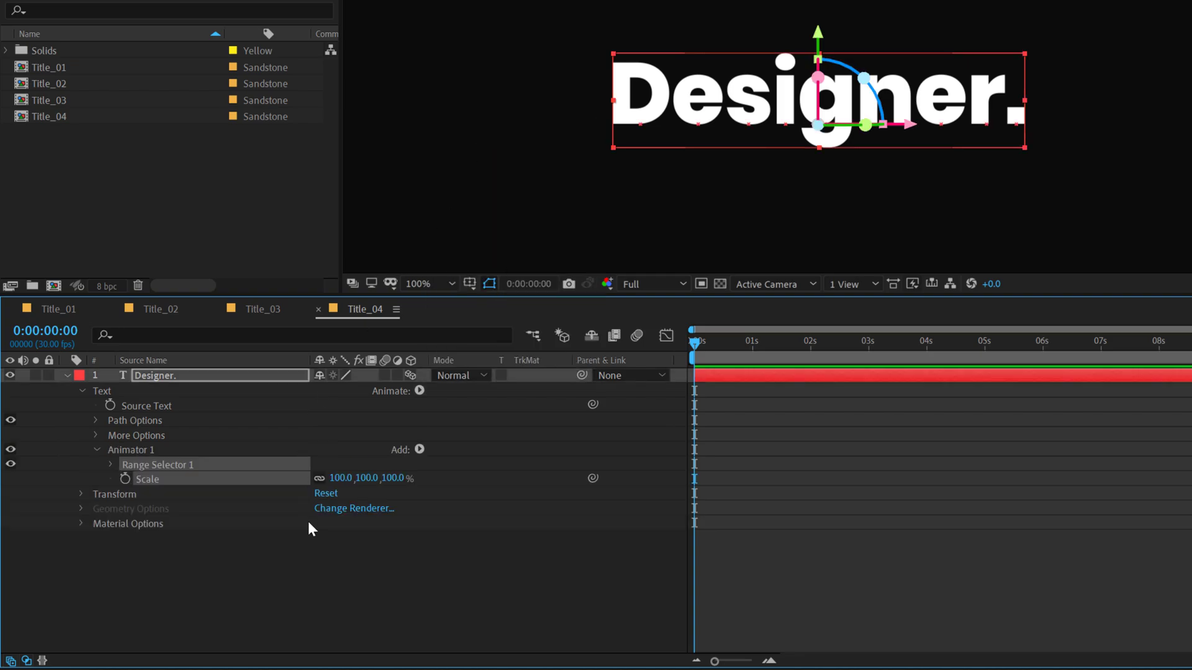
click(308, 521)
click(421, 448)
mouse_move(452, 455)
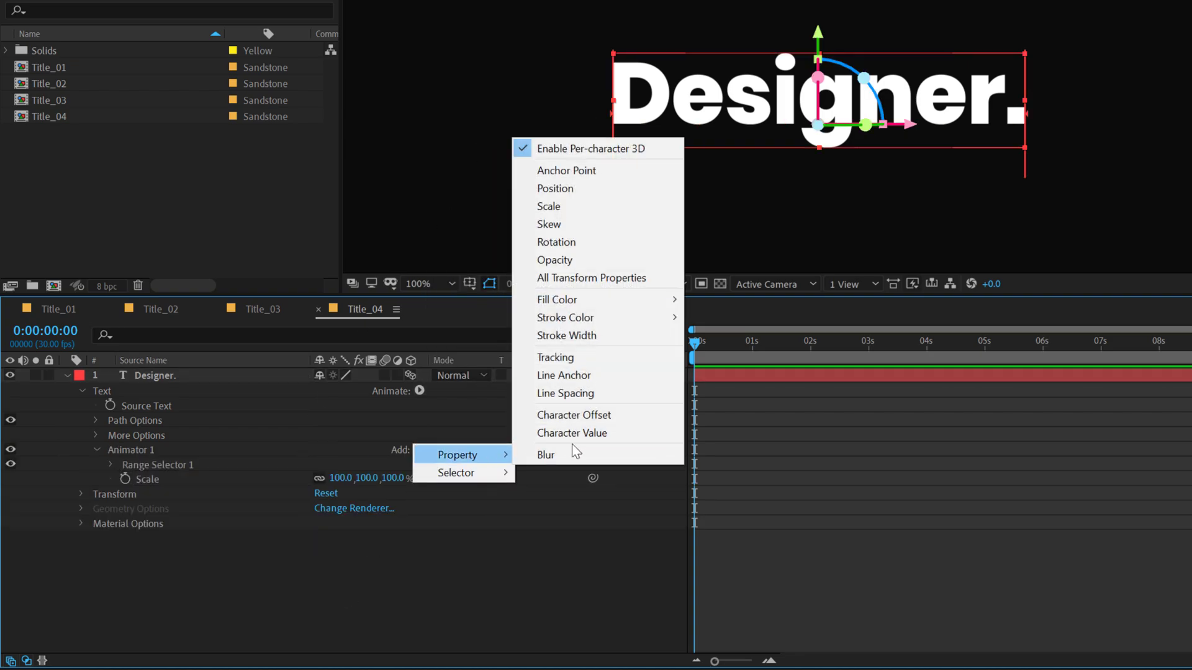
click(575, 241)
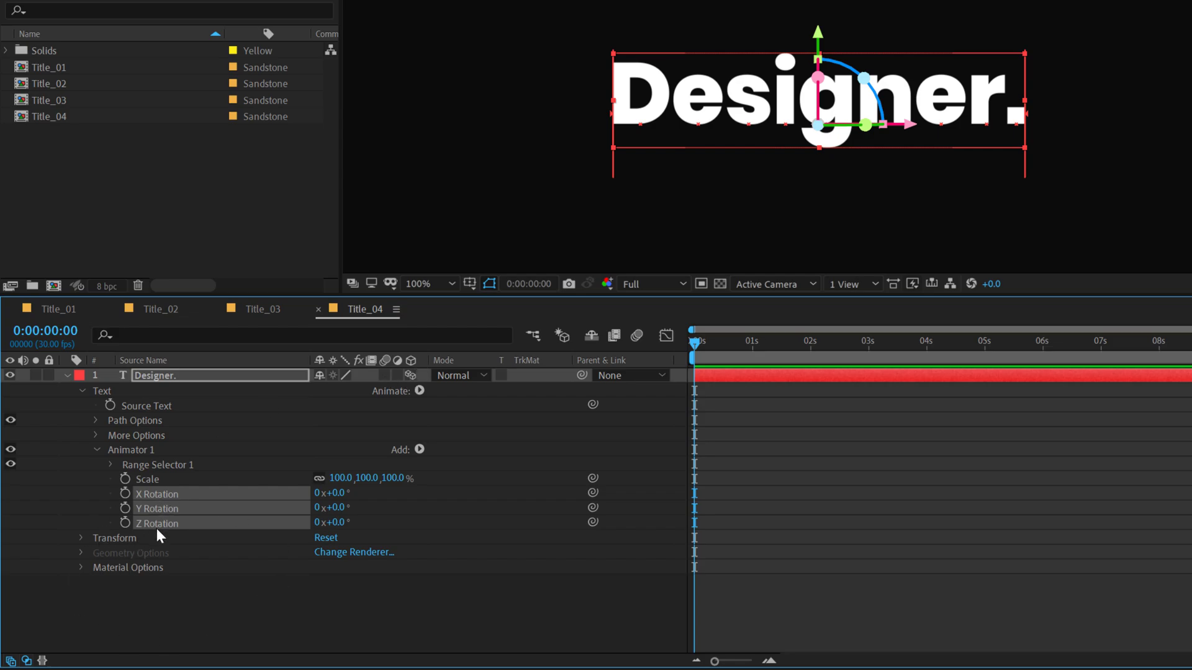
click(299, 616)
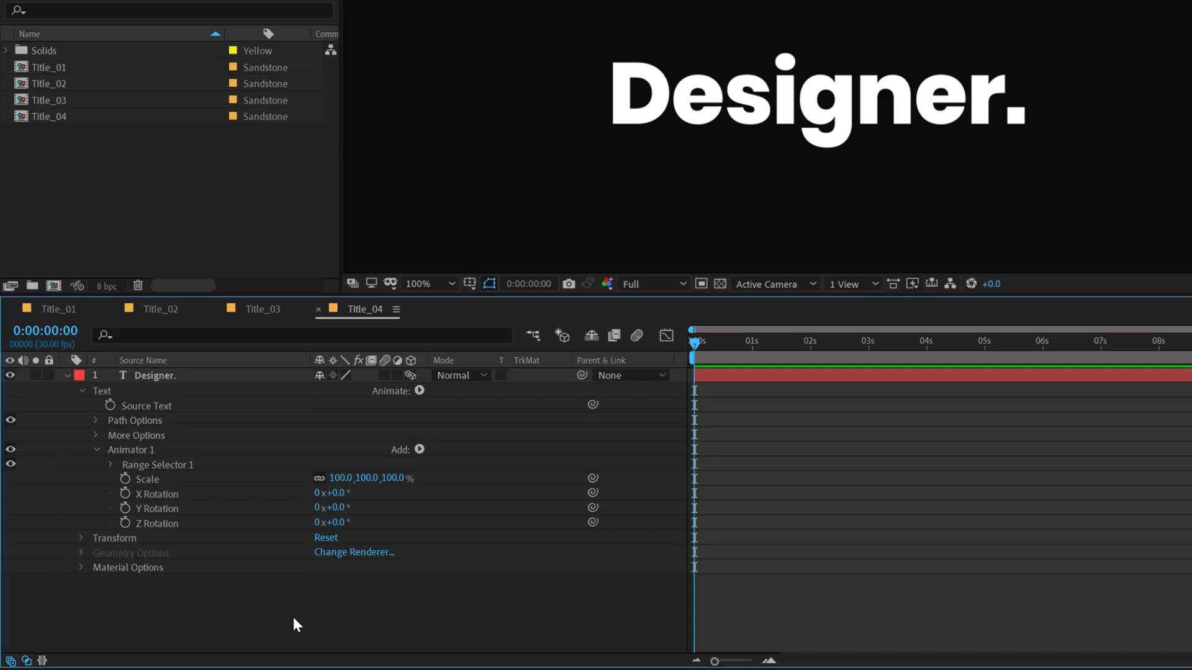
Add the Opacity property to Animator 1 of the "Designer." text and set its Scale to 50% on all axes
click(419, 450)
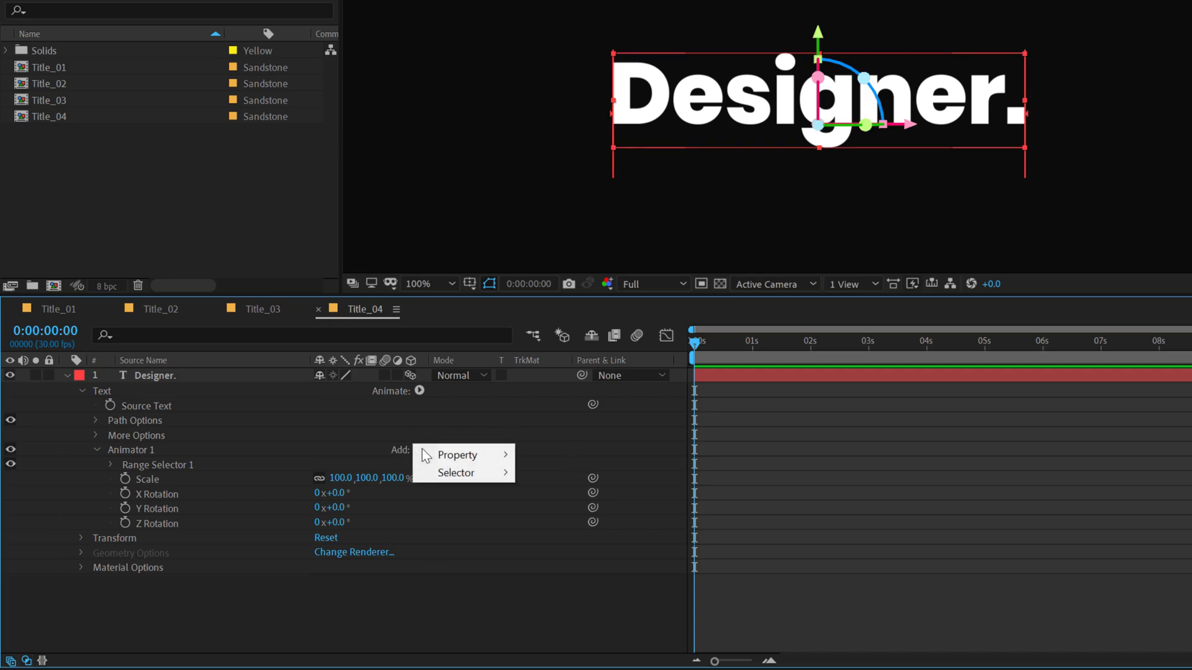
mouse_move(475, 452)
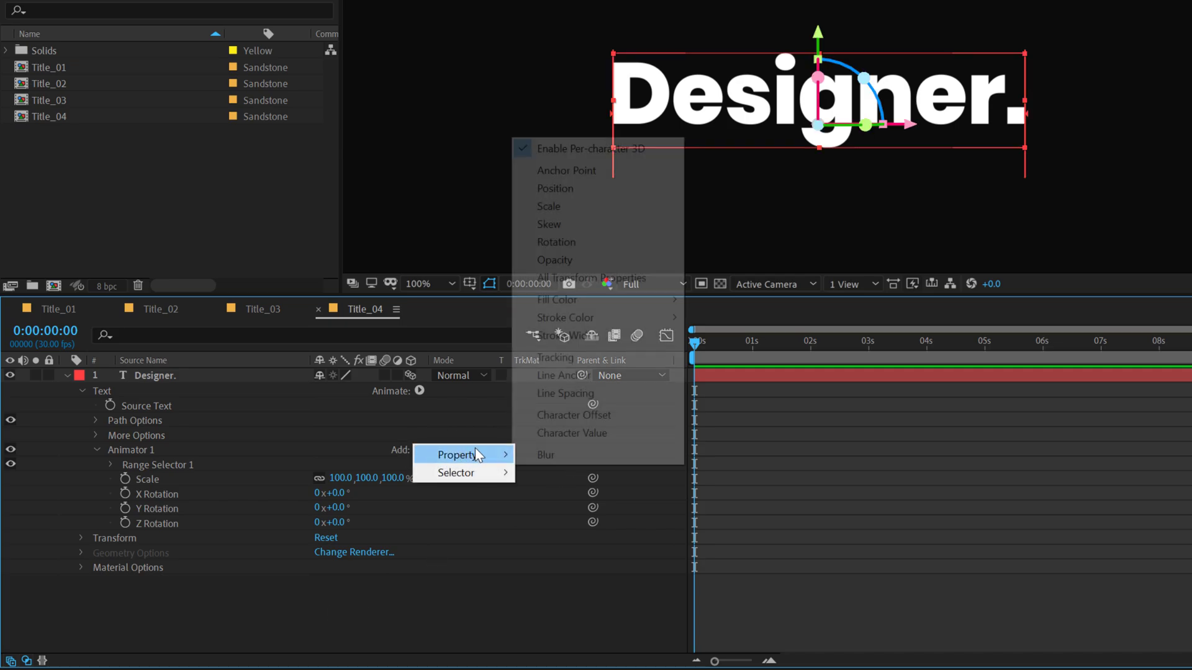
click(597, 258)
click(388, 479)
text(5)
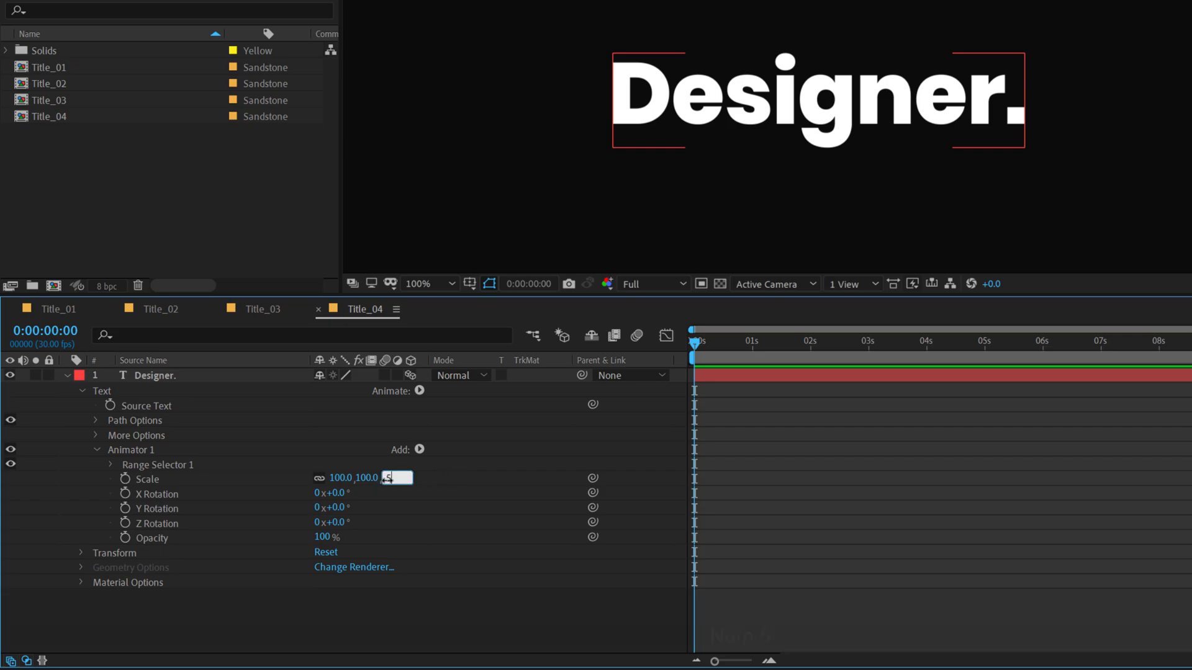
text(0)
key(Return)
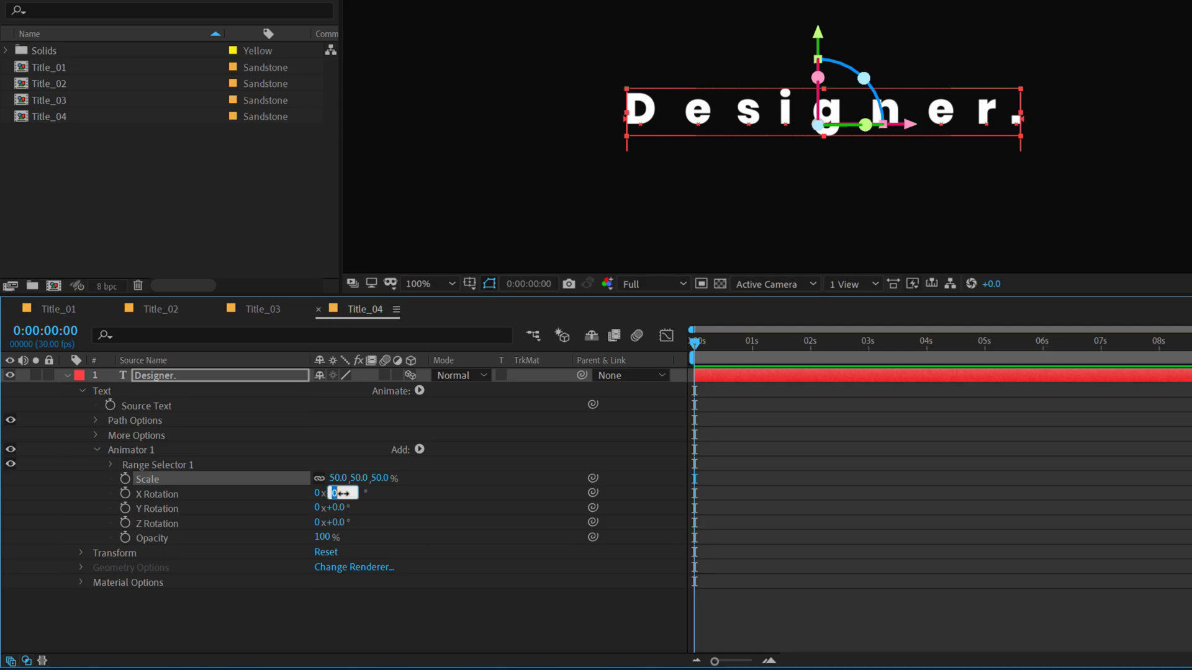
Set Animator 1's X Rotation to -90°, Y Rotation to 45° and Opacity to 0% on the "Designer." text
click(343, 494)
text(-90)
key(Return)
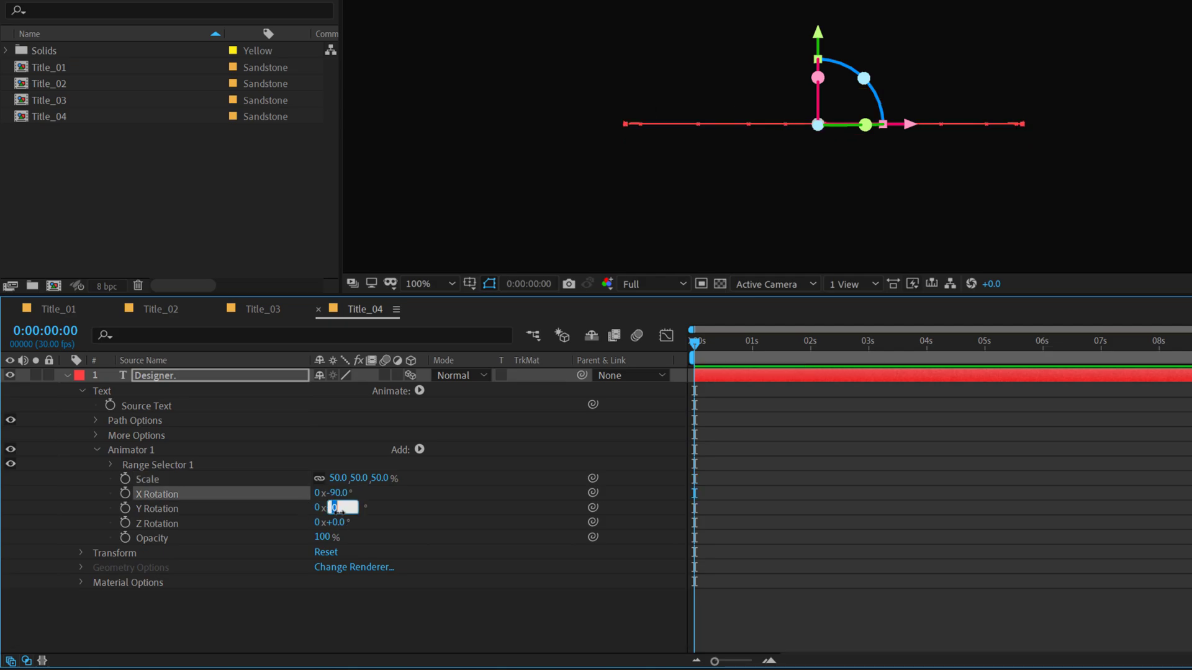
text(45)
key(Return)
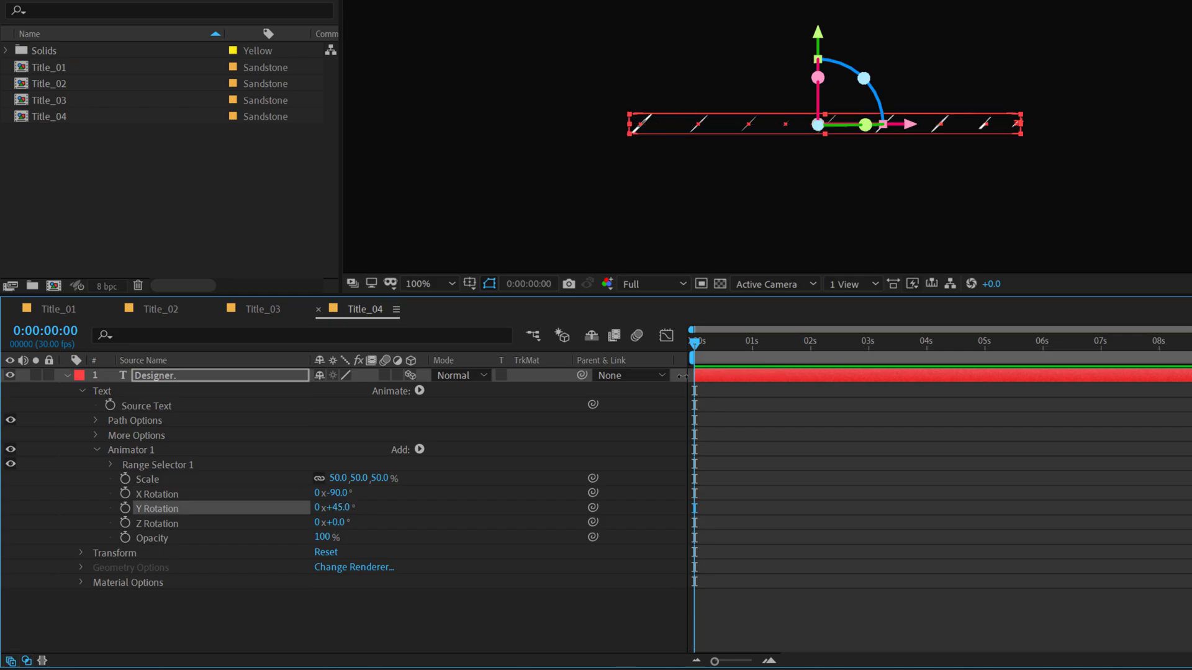
click(326, 538)
text(0)
key(Return)
Keyframe the Offset of Animator 1's range selector from -100% at 0:00:00:00 to 100% at 0:00:02:00
click(110, 464)
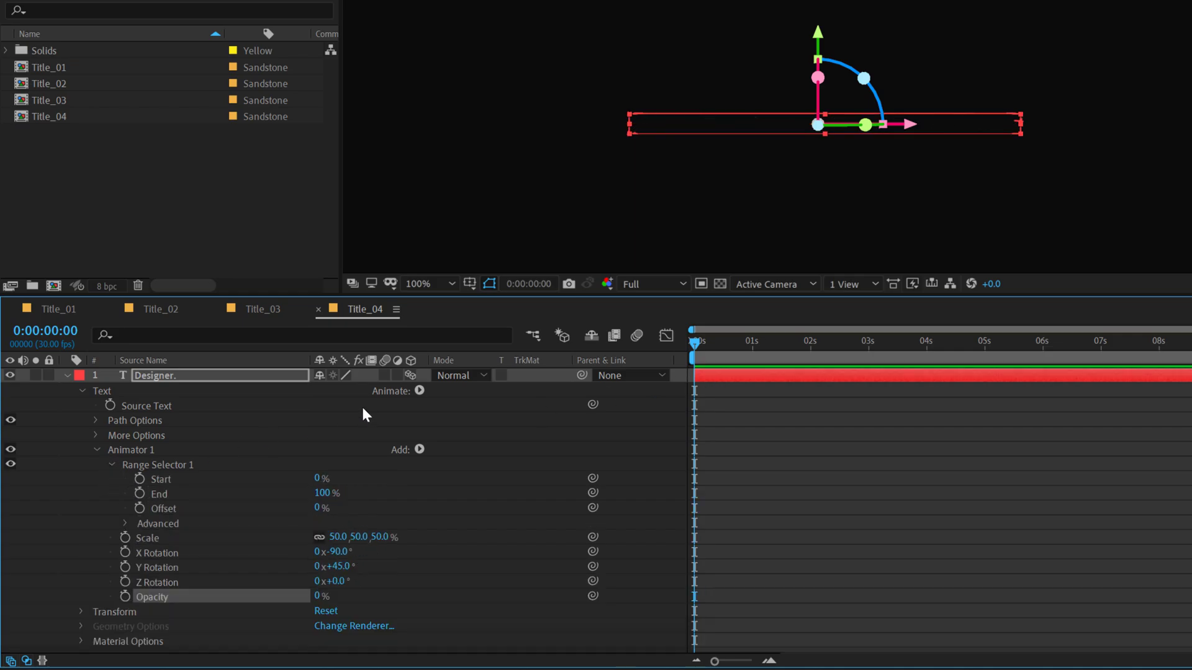
key(ctrl+shift+a)
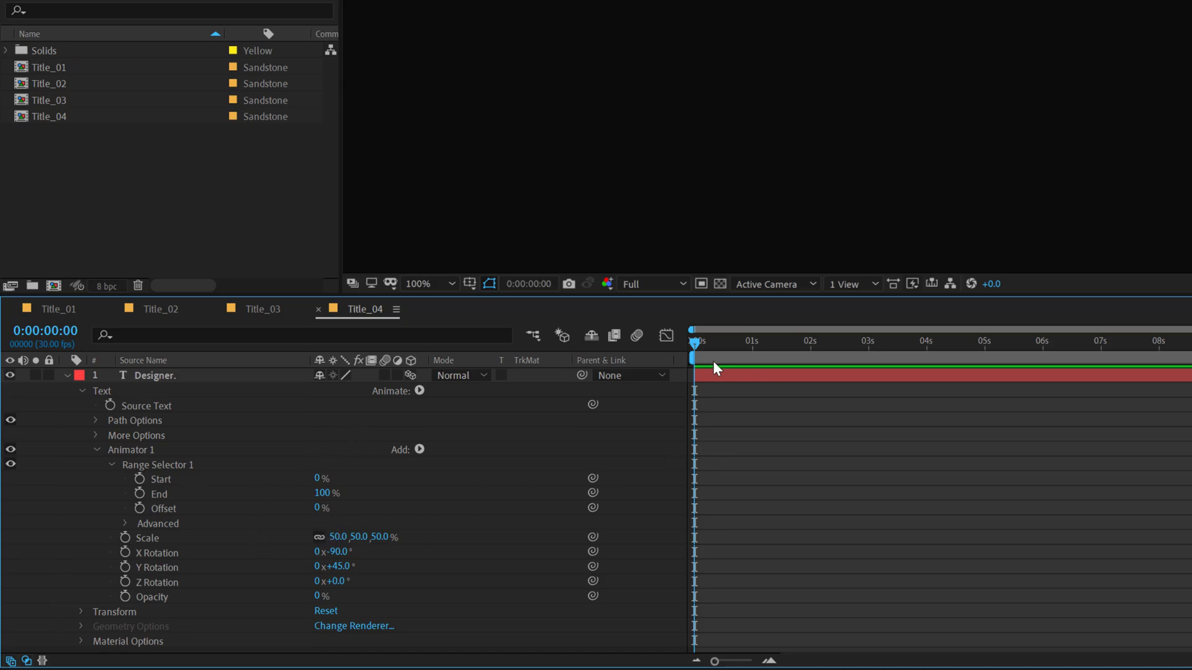
click(811, 345)
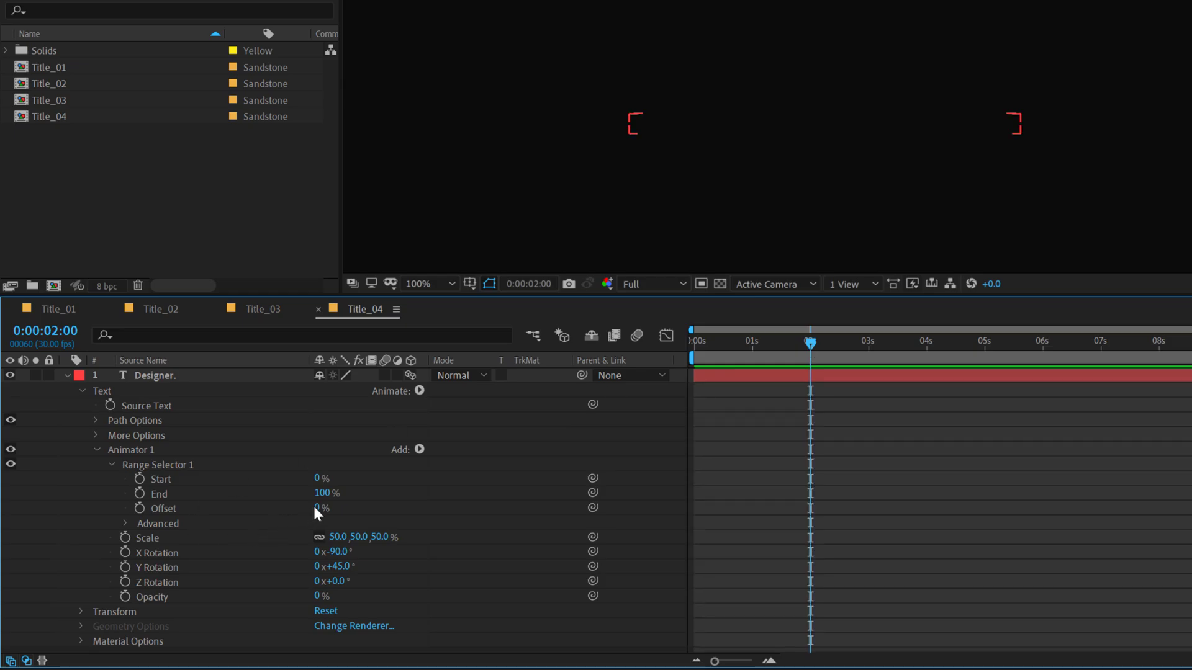
drag(315, 507, 495, 506)
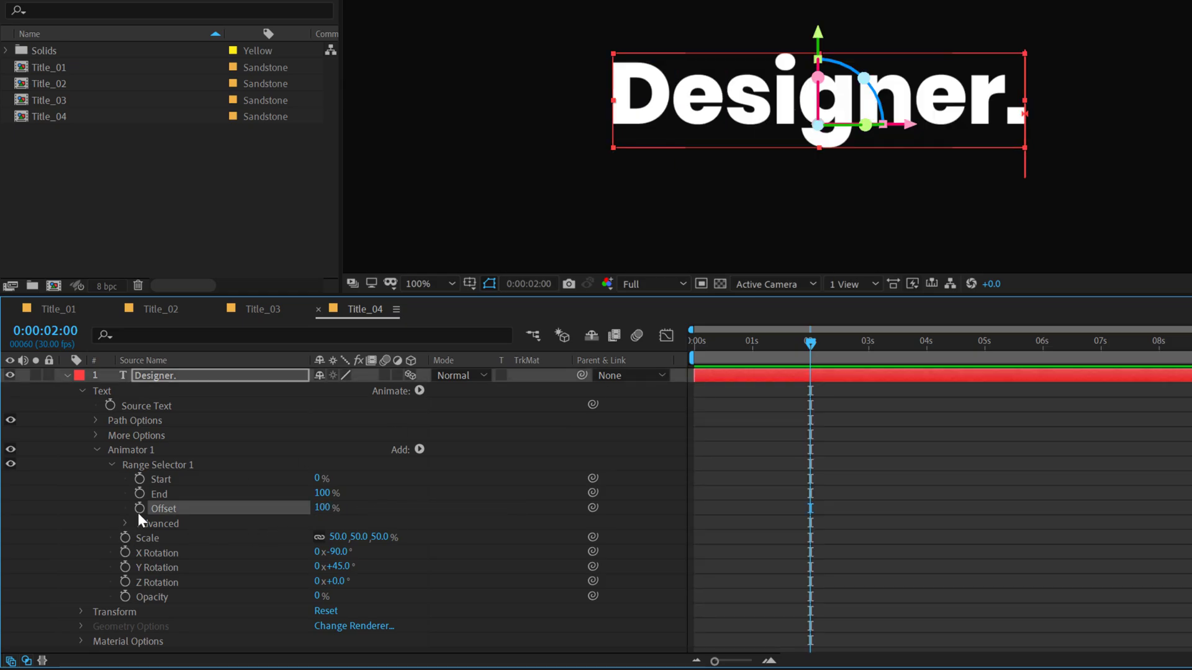
key(Home)
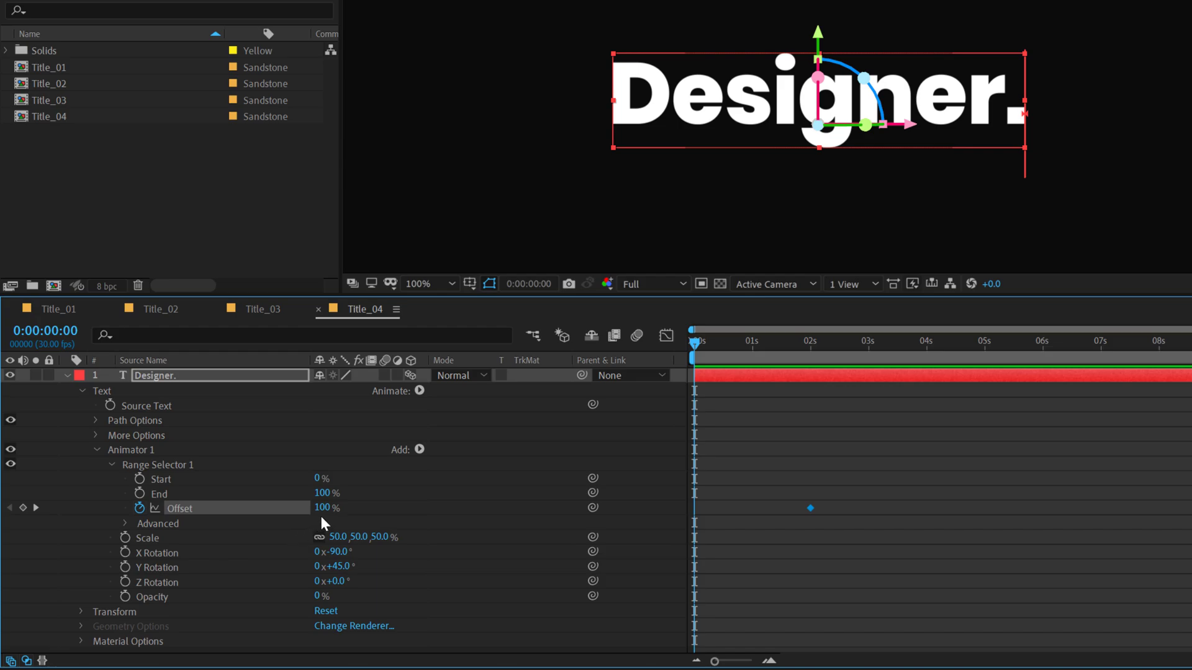
drag(320, 513, 61, 561)
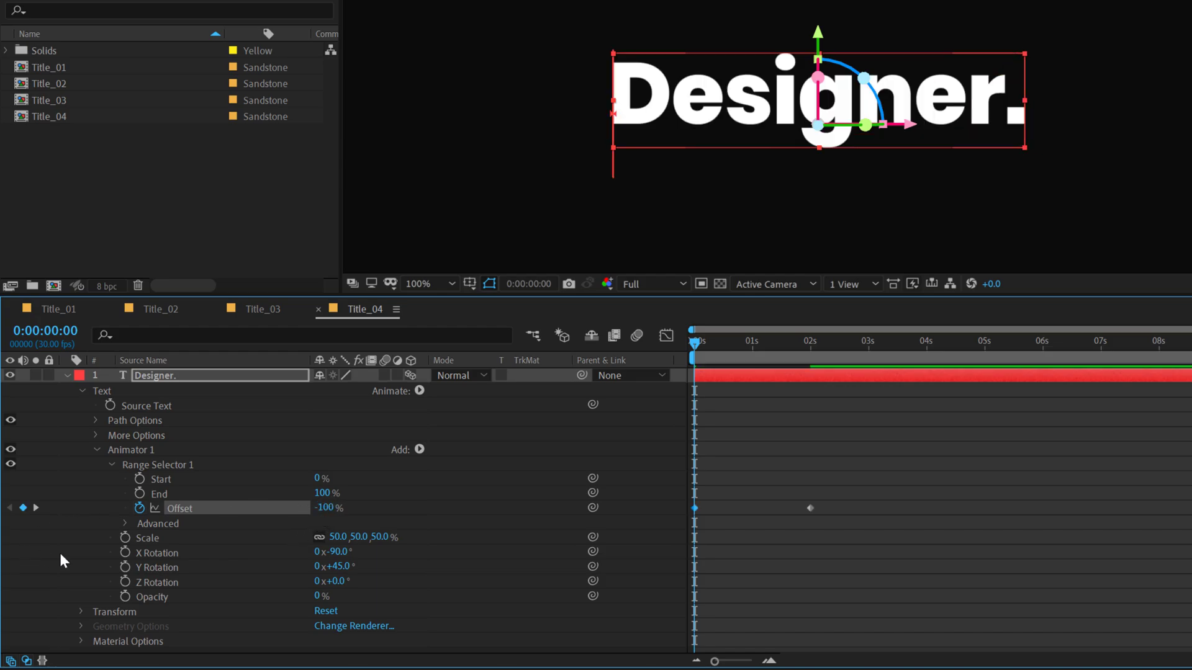
Set Animator 1's range selector shape to Ramp Up, with Ease High and Ease Low at 100%
click(125, 523)
click(360, 587)
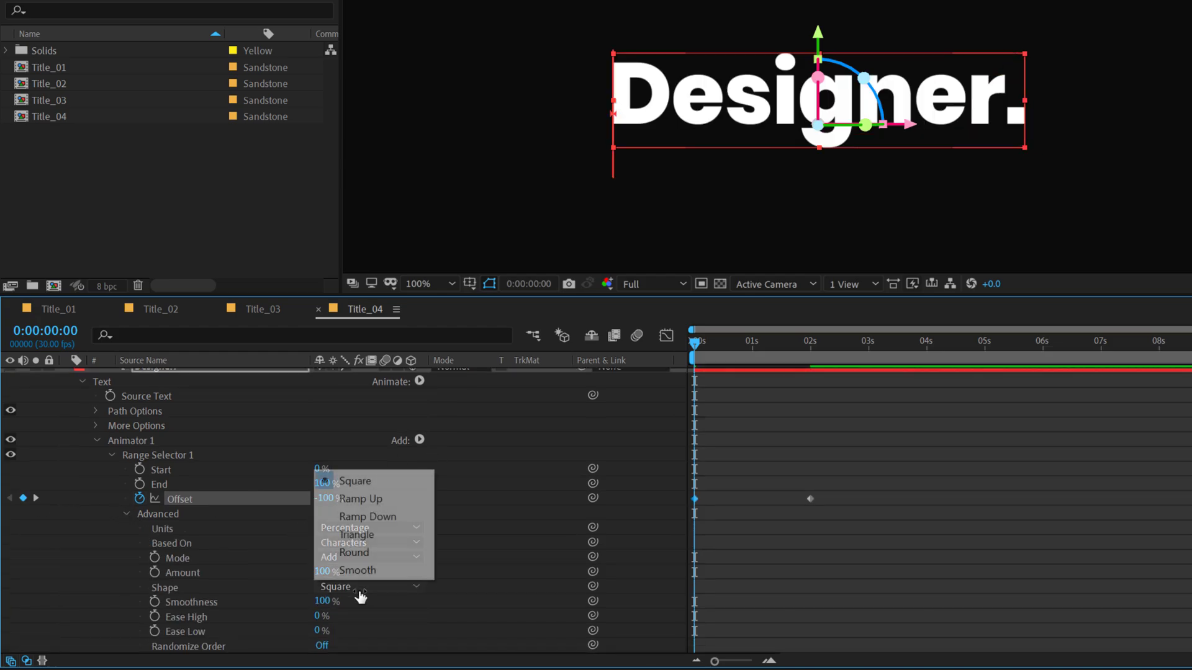
click(371, 501)
scroll(497, 471, down, 3)
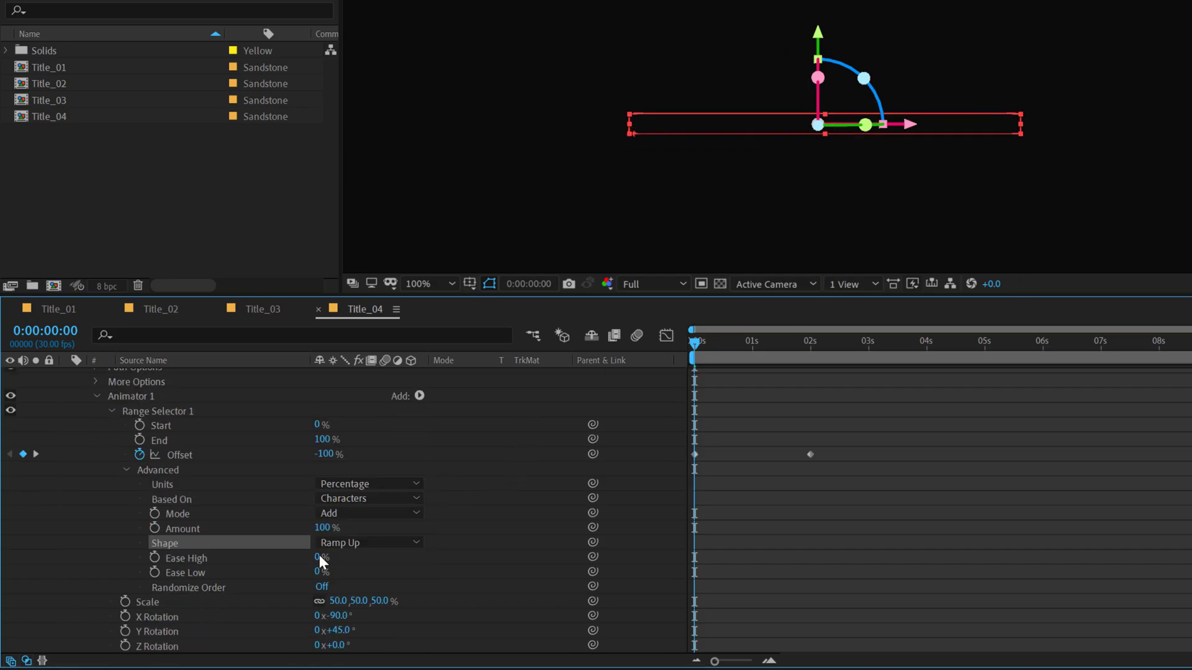
drag(320, 557, 504, 542)
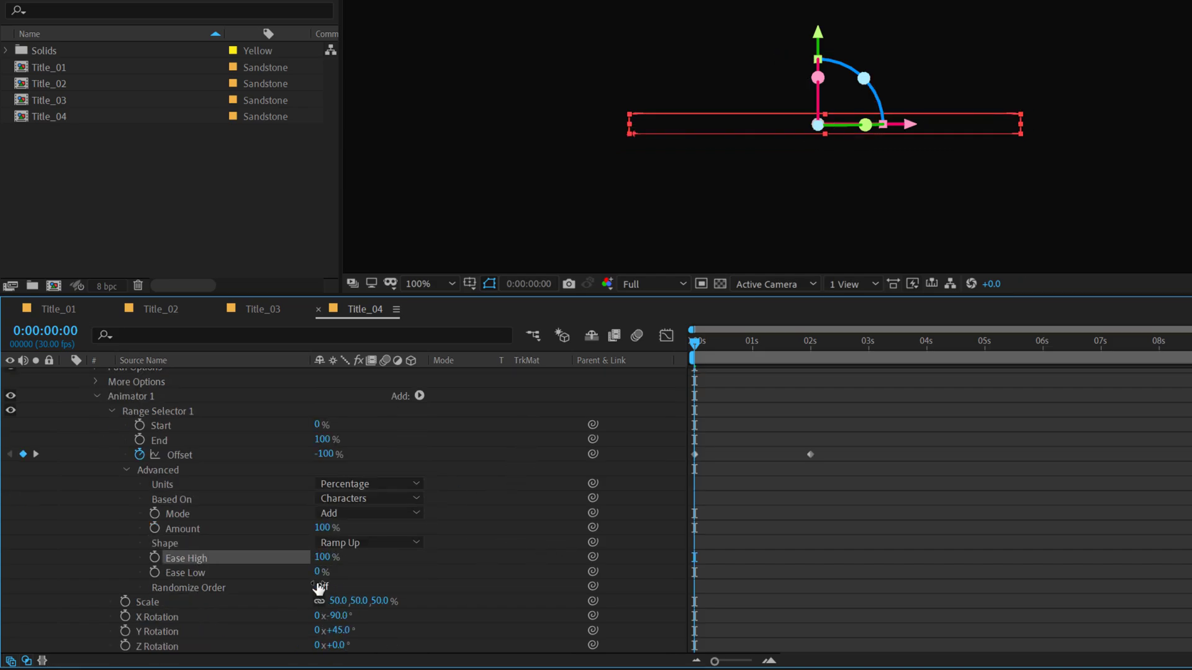
drag(320, 576, 397, 573)
End the work area at 0:00:02:18, preview the title animation, and stop with the playhead at 0:00:01:15
key(space)
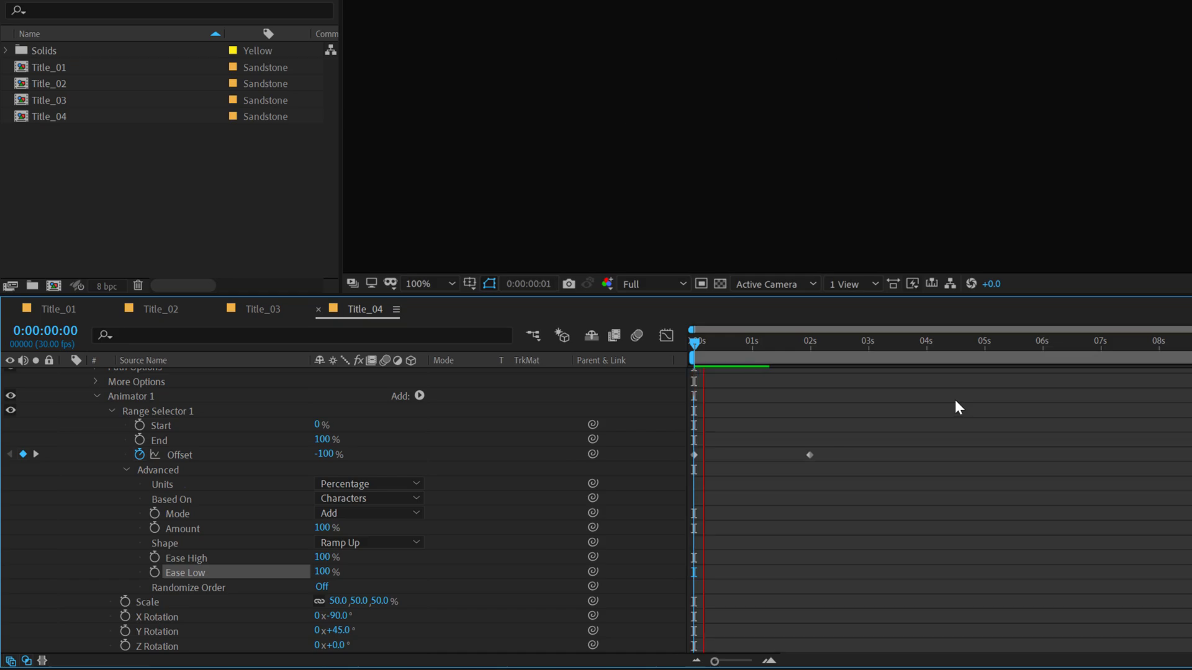
click(845, 342)
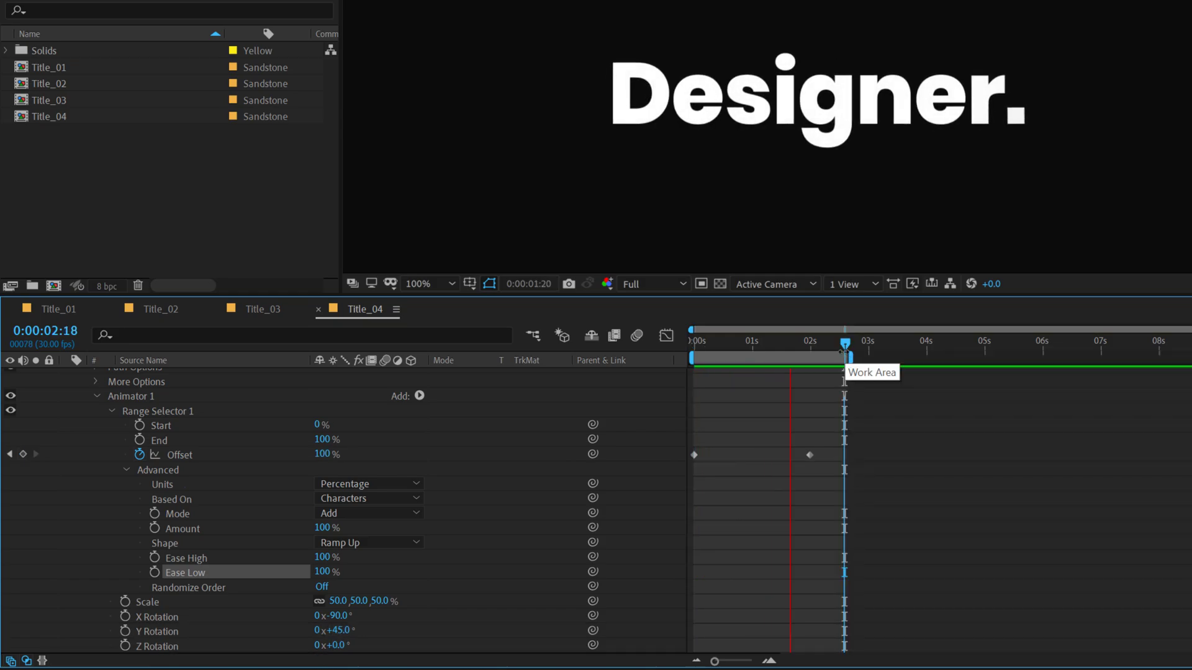
key(space)
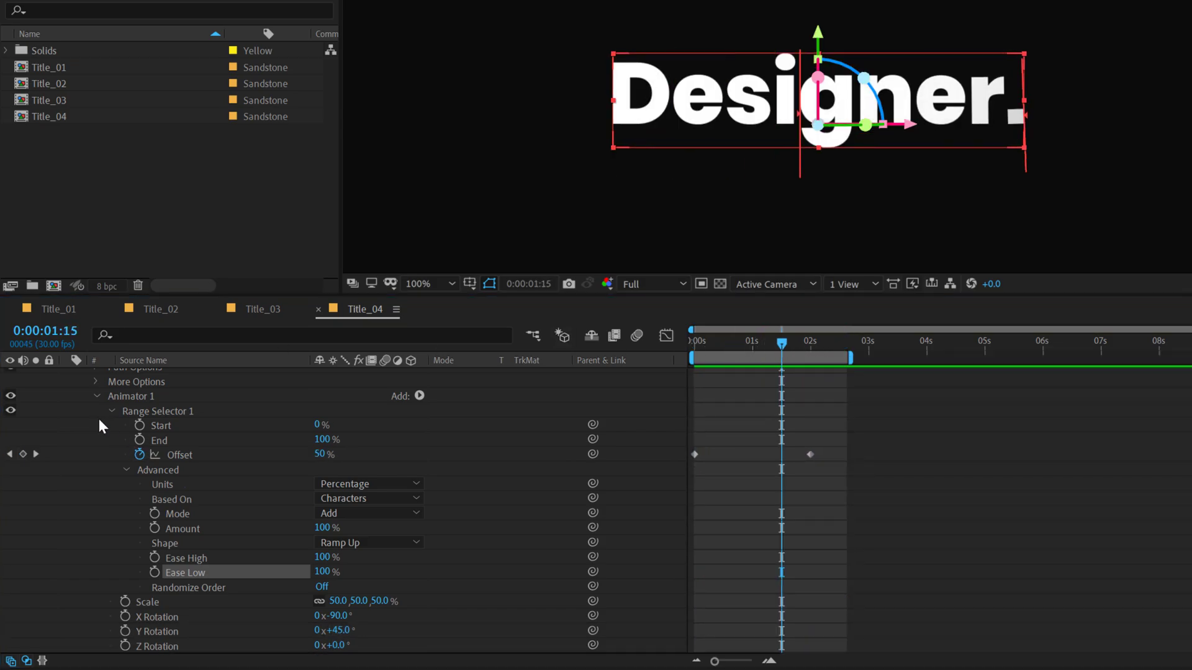
Collapse Animator 1, add a second Scale animator to the "Designer." text and set its Scale to 120% on all axes
click(101, 397)
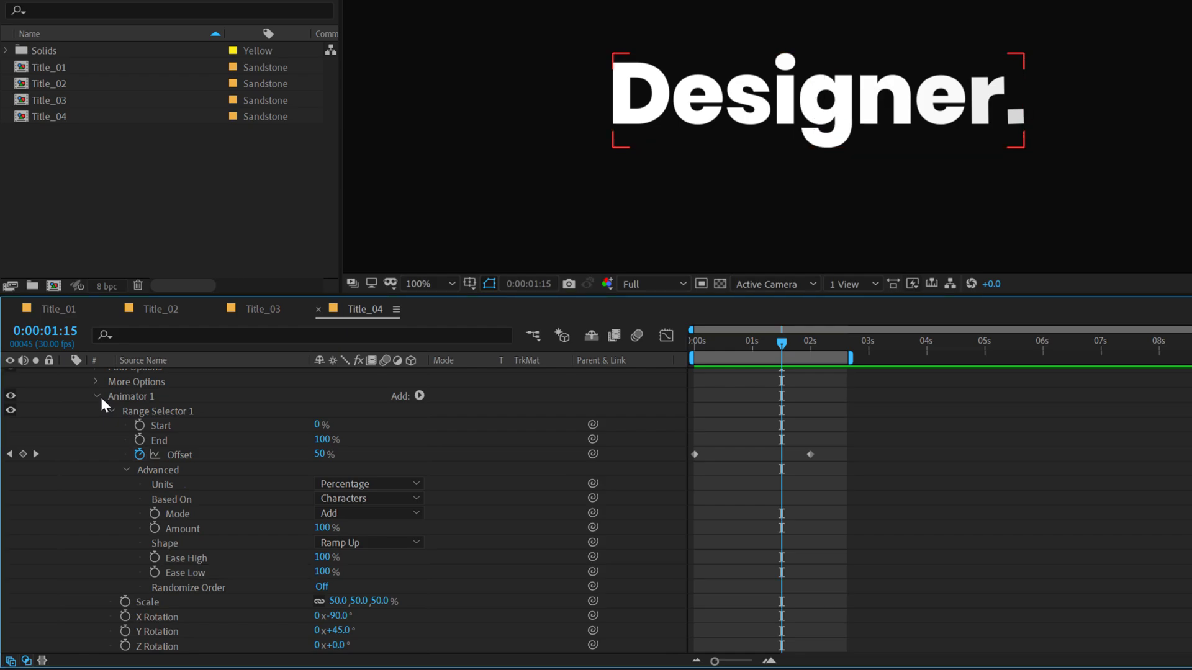
click(98, 396)
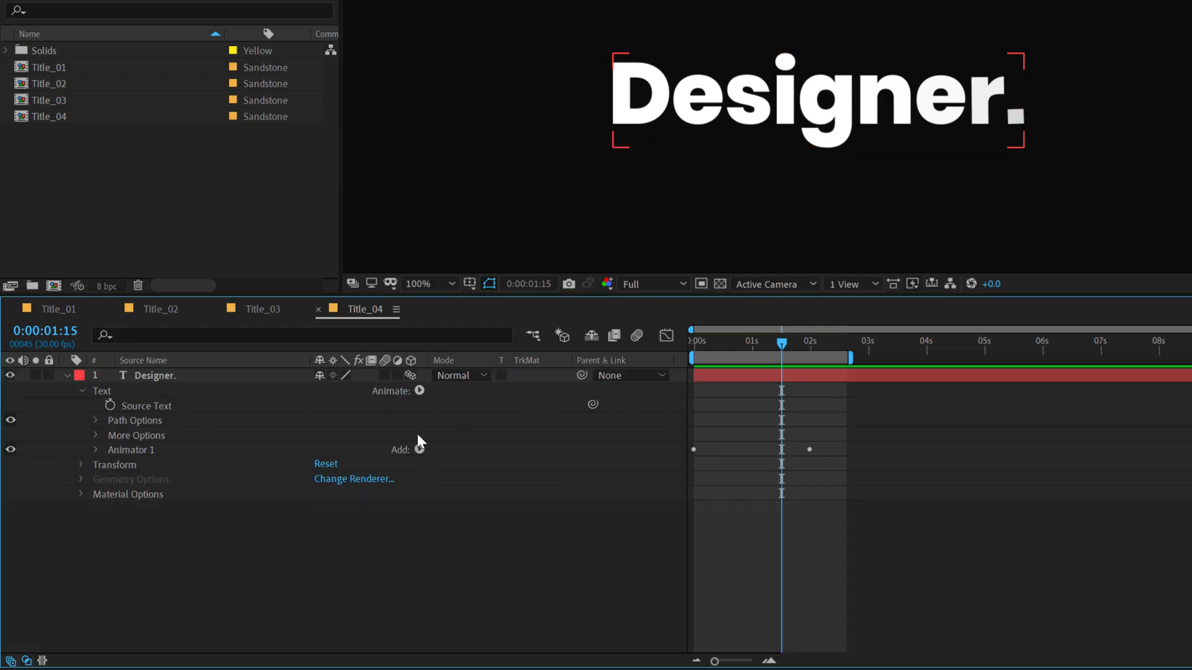
click(419, 390)
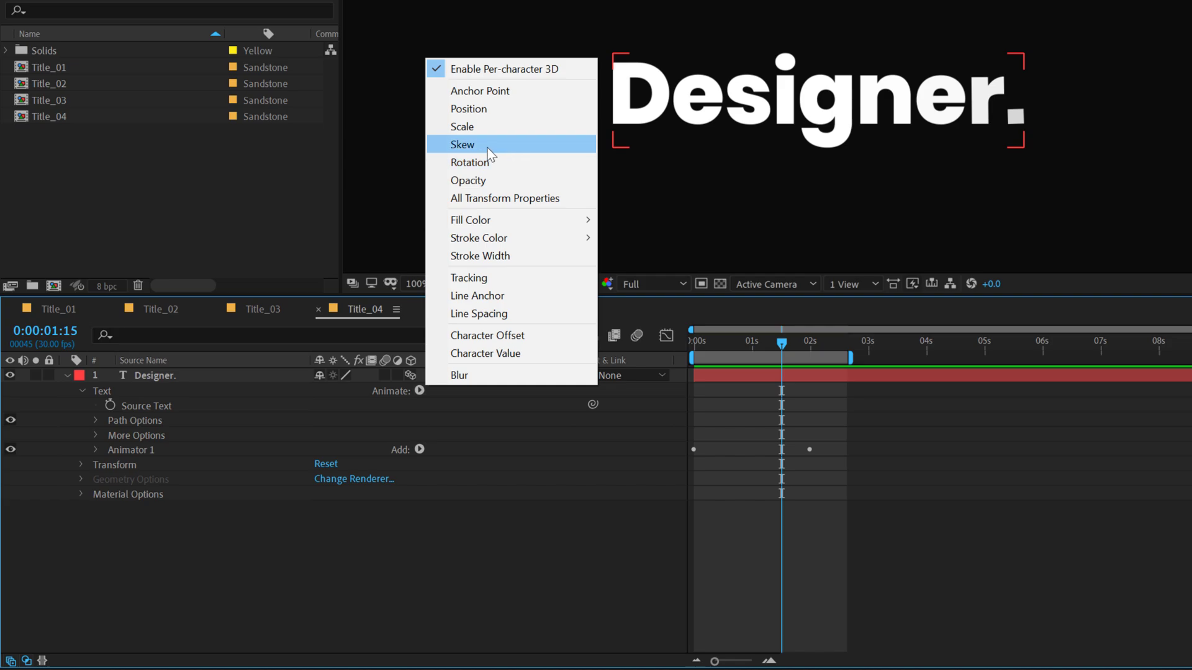
click(482, 126)
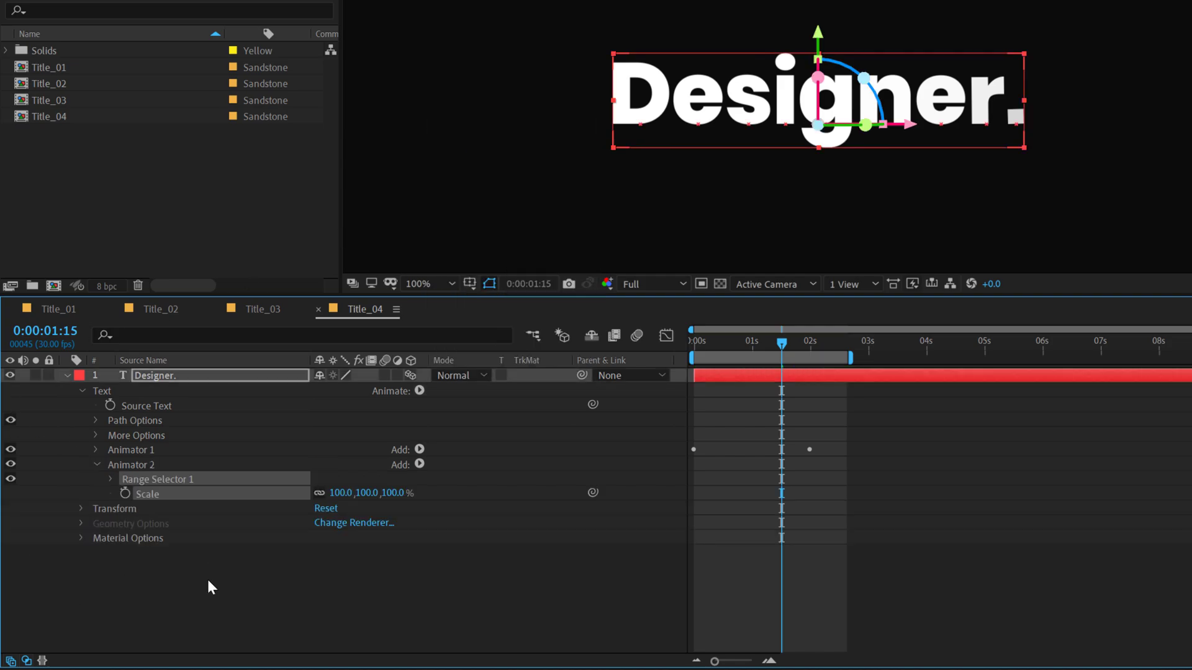
click(405, 522)
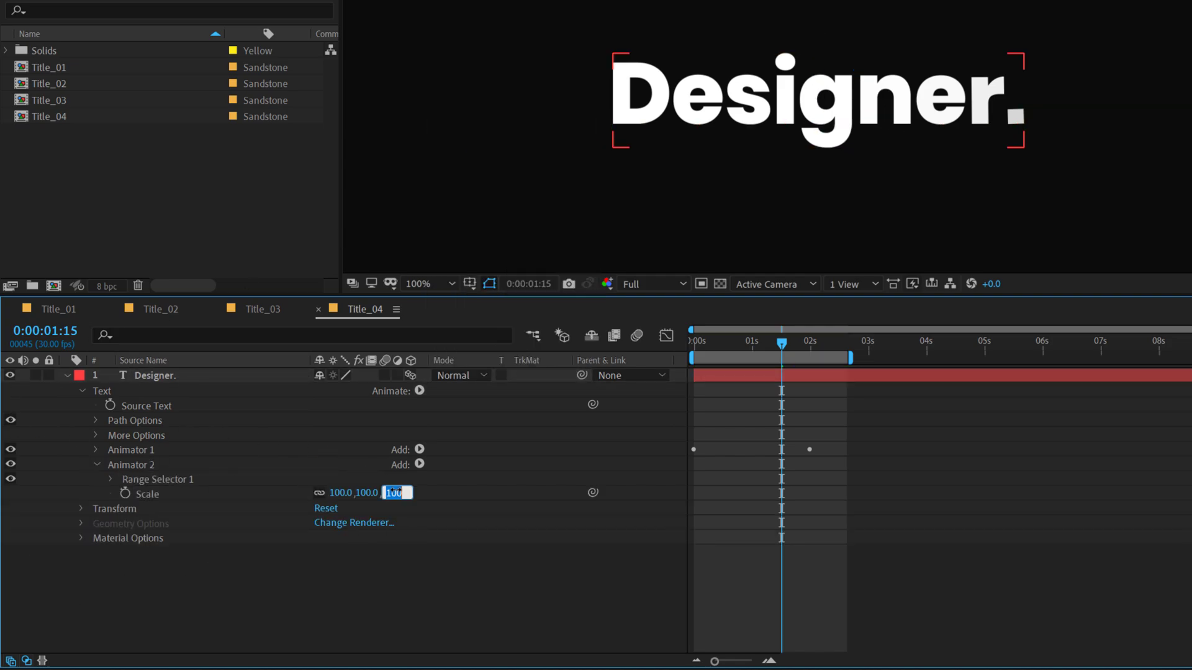
click(392, 492)
text(120)
key(Return)
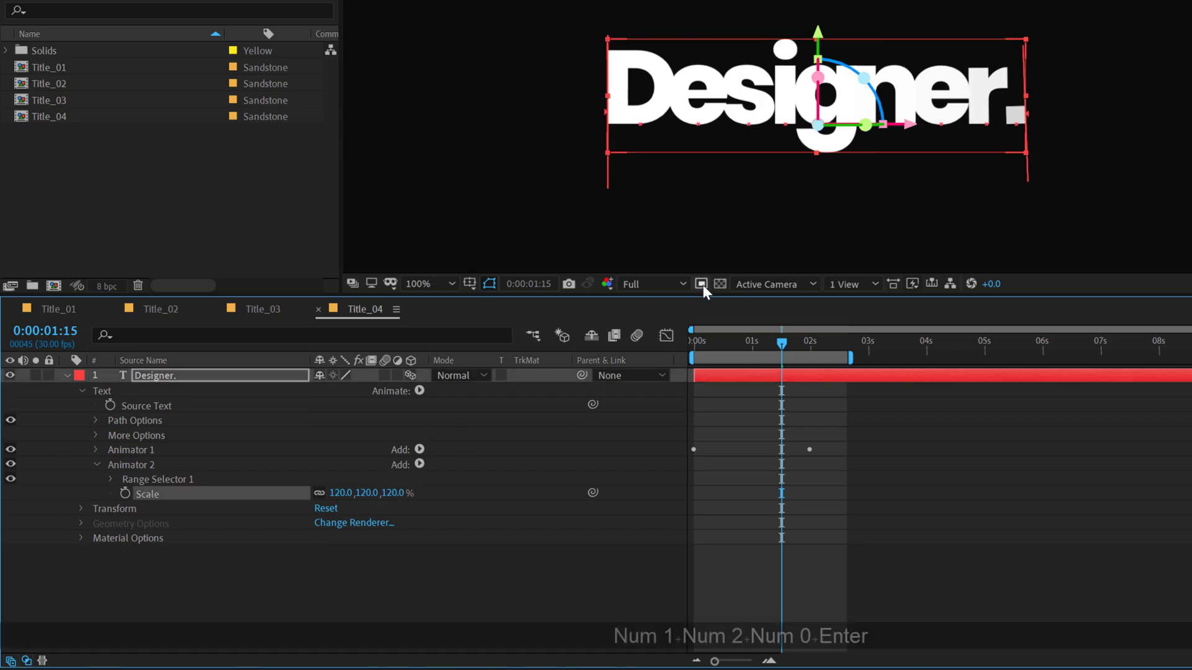
Keyframe the Offset of Animator 2's range selector from -100% at 0:00:01:15 to 100% at 0:00:03:00
click(110, 479)
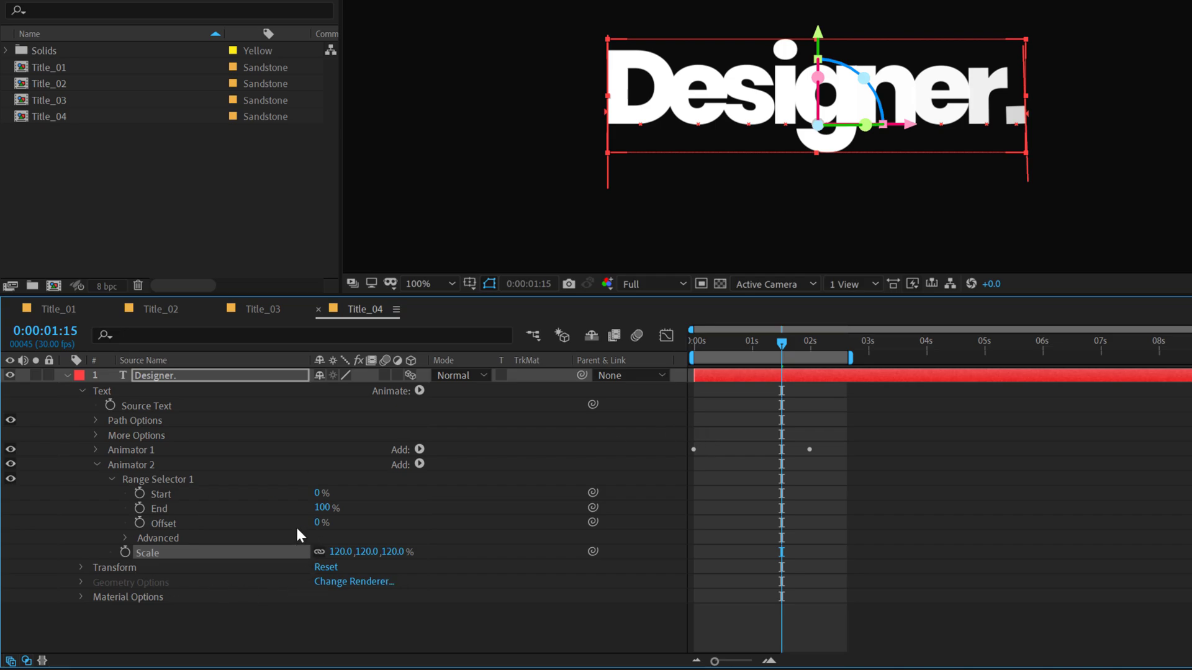
drag(308, 523, 117, 575)
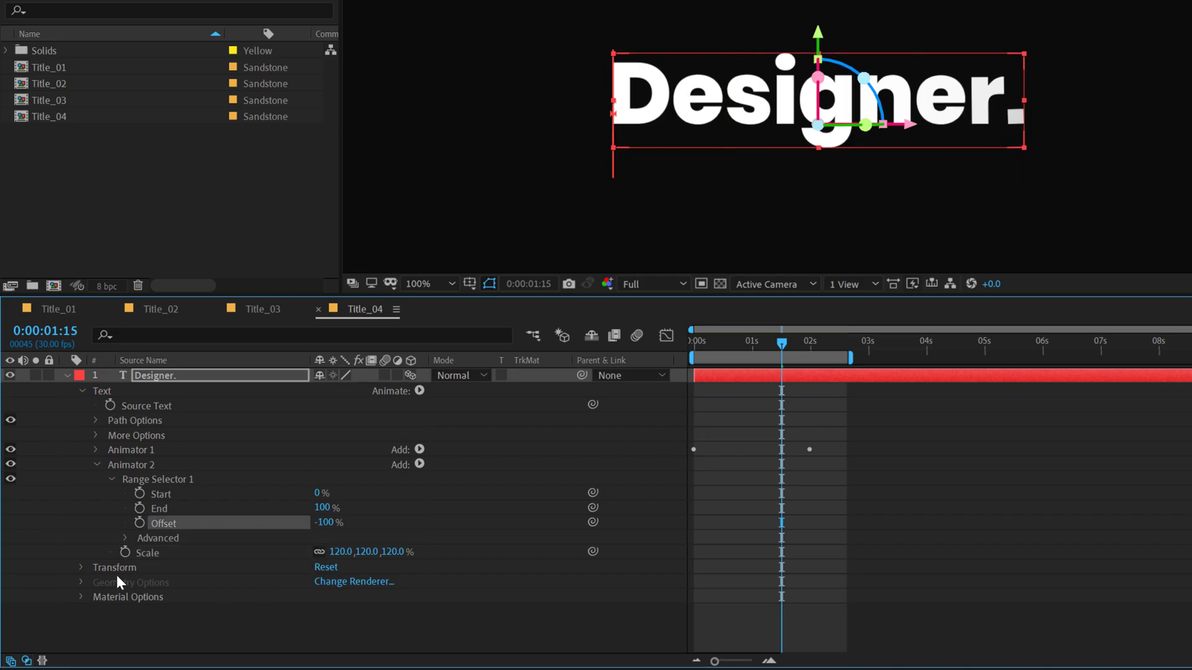
click(140, 524)
click(869, 348)
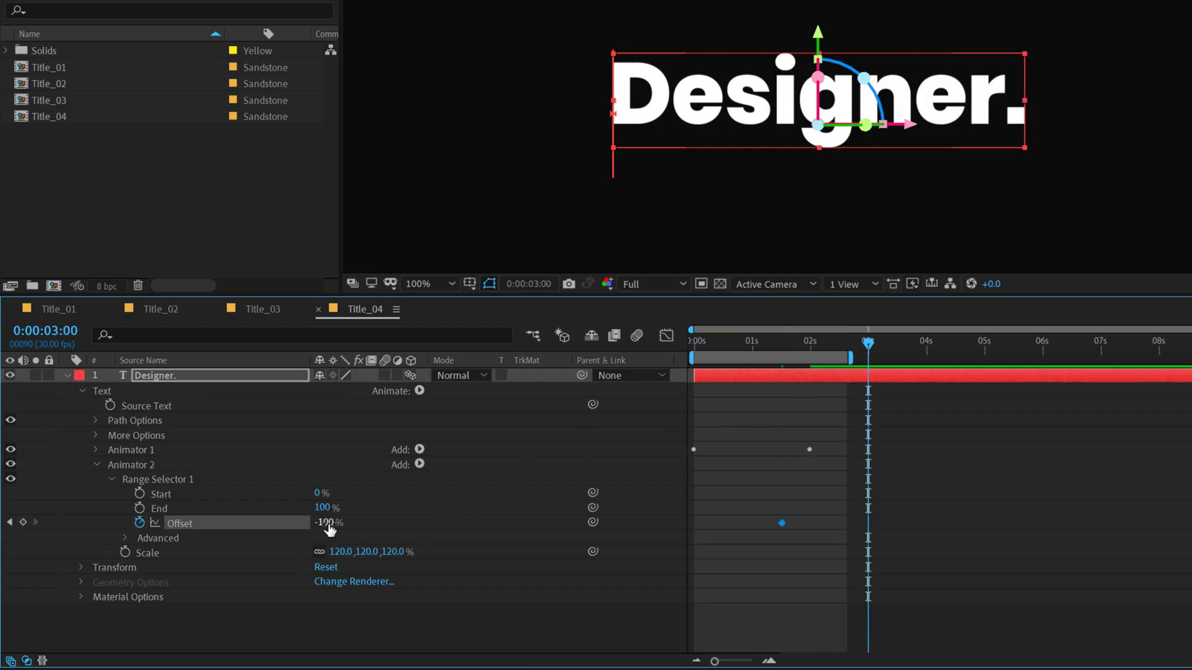
drag(329, 527, 627, 519)
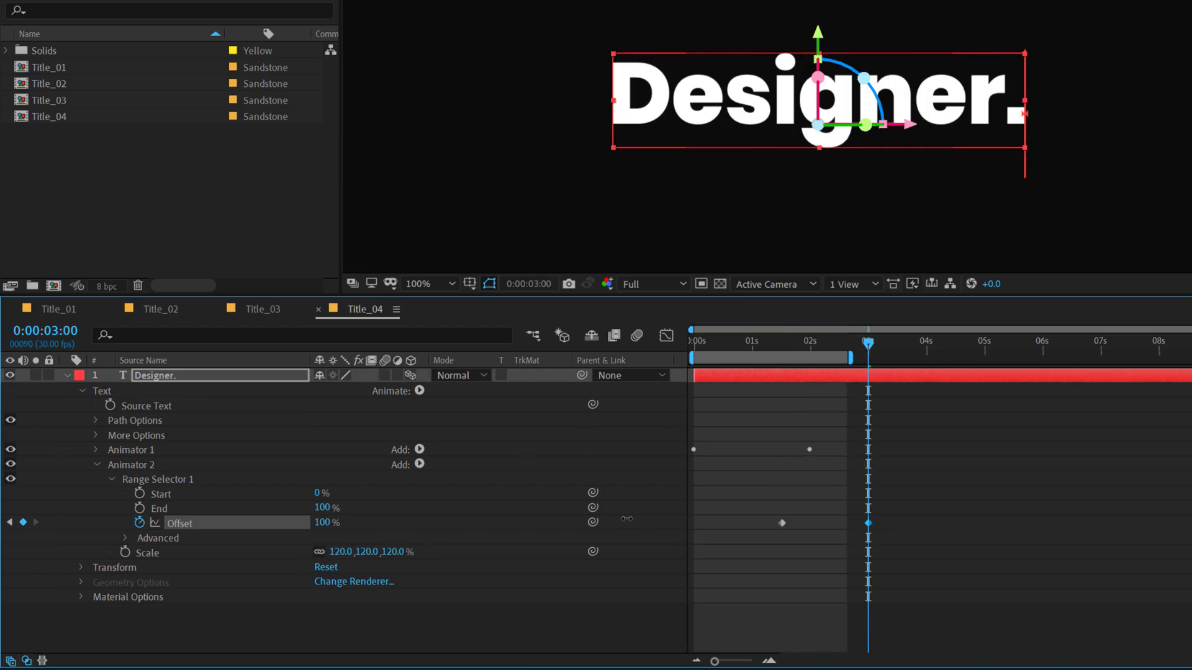
Set Animator 2's range selector shape to Ramp Up, with Ease High and Ease Low at 100%
click(126, 539)
scroll(126, 538, down, 1)
click(353, 586)
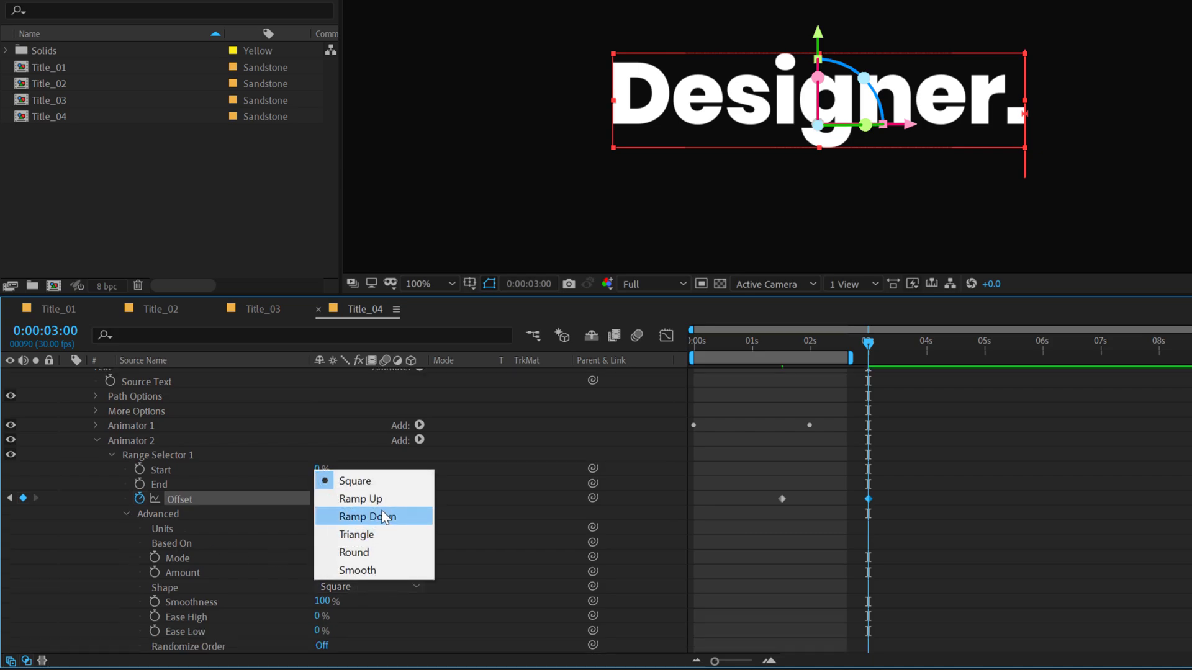
click(378, 500)
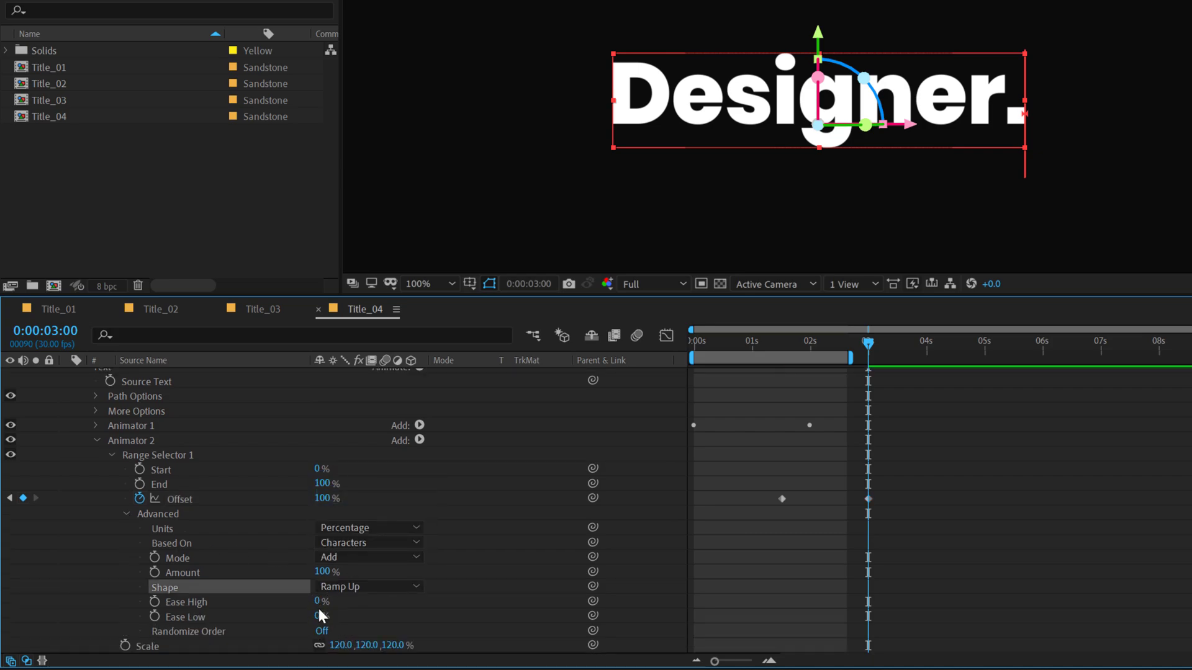
drag(320, 601, 437, 602)
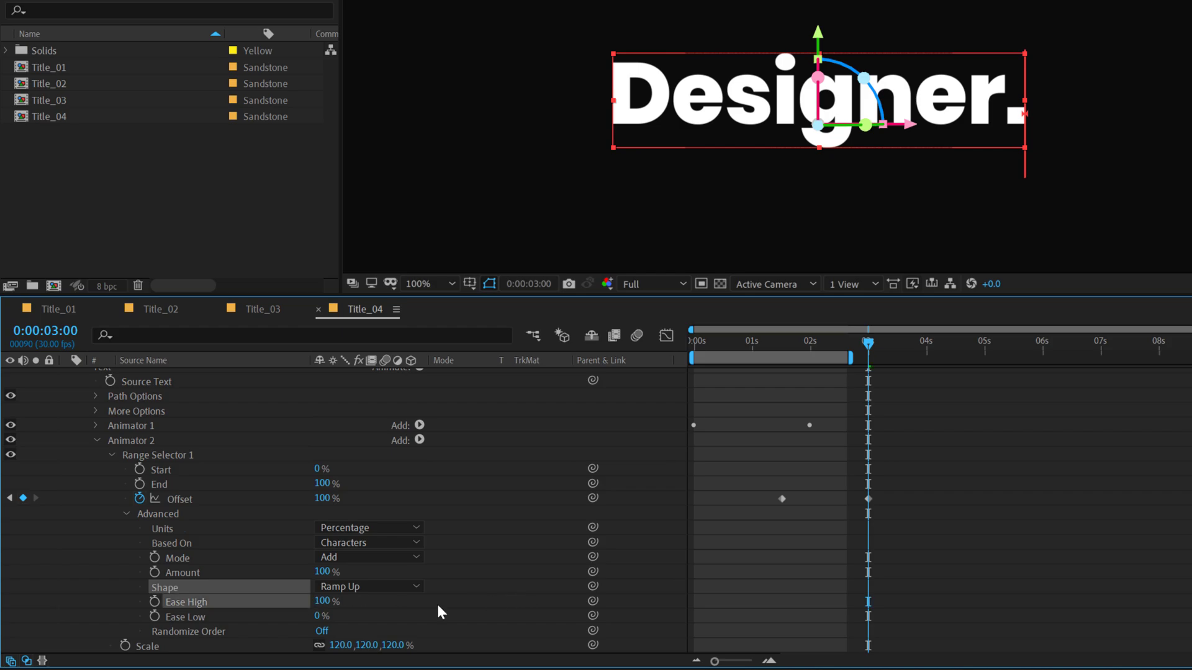
drag(326, 616, 752, 529)
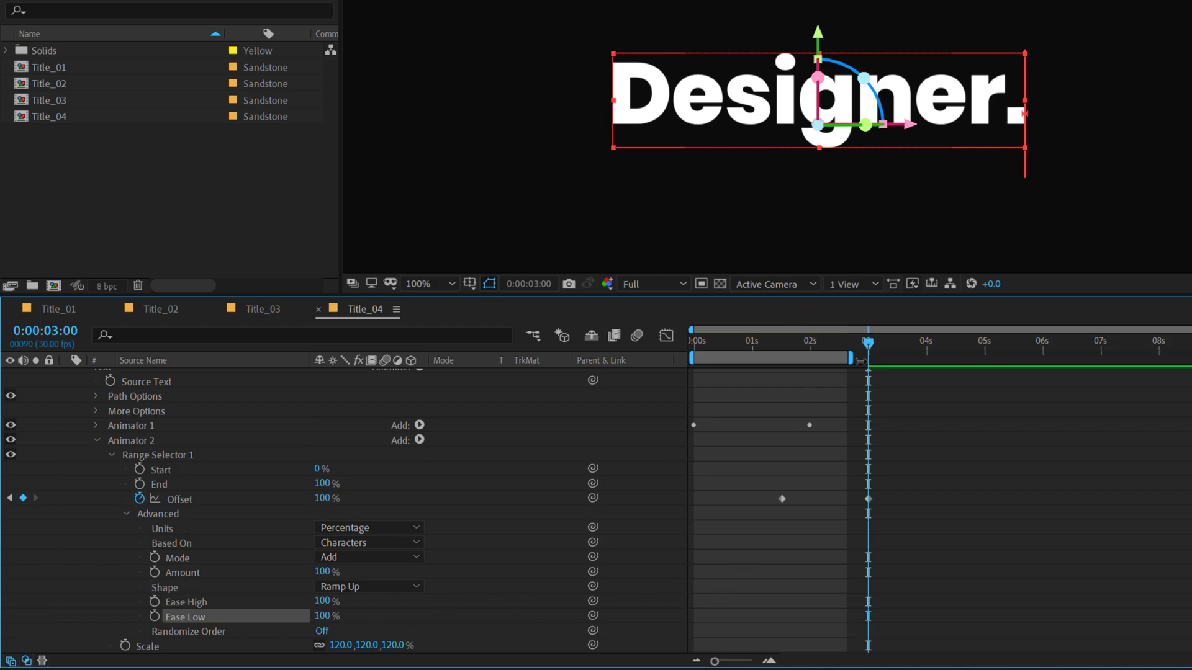
Extend the work area to about 3.5 seconds for previewing and turn on Randomize Order in Animator 2's range selector
drag(850, 358, 902, 357)
key(Home)
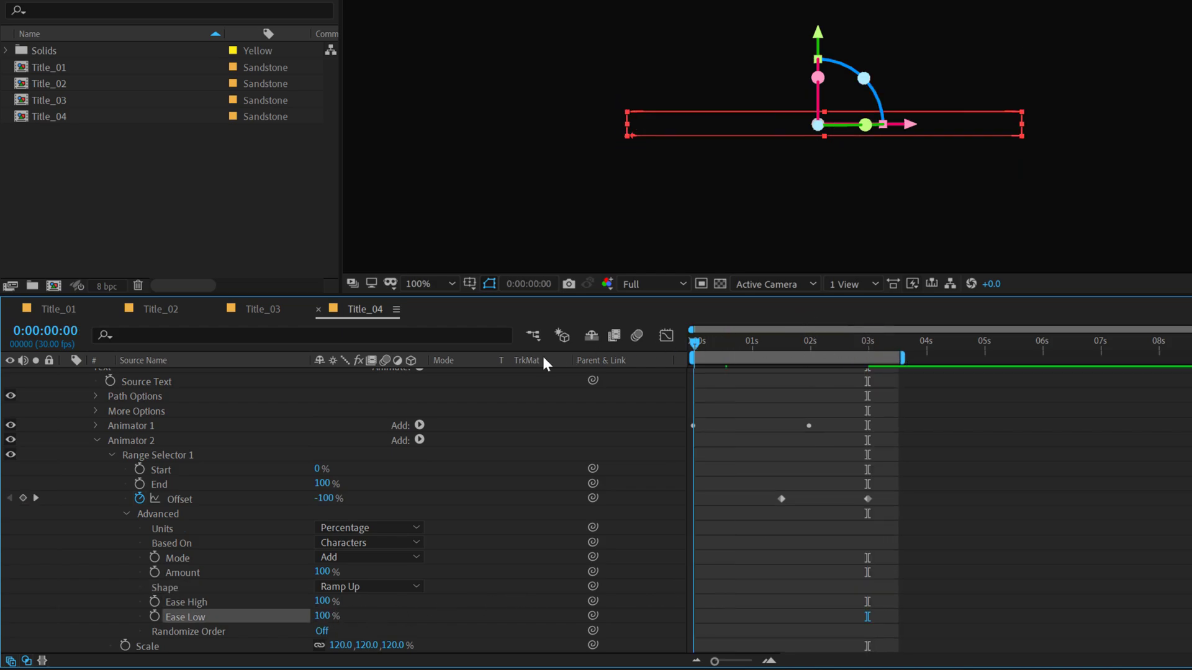
key(space)
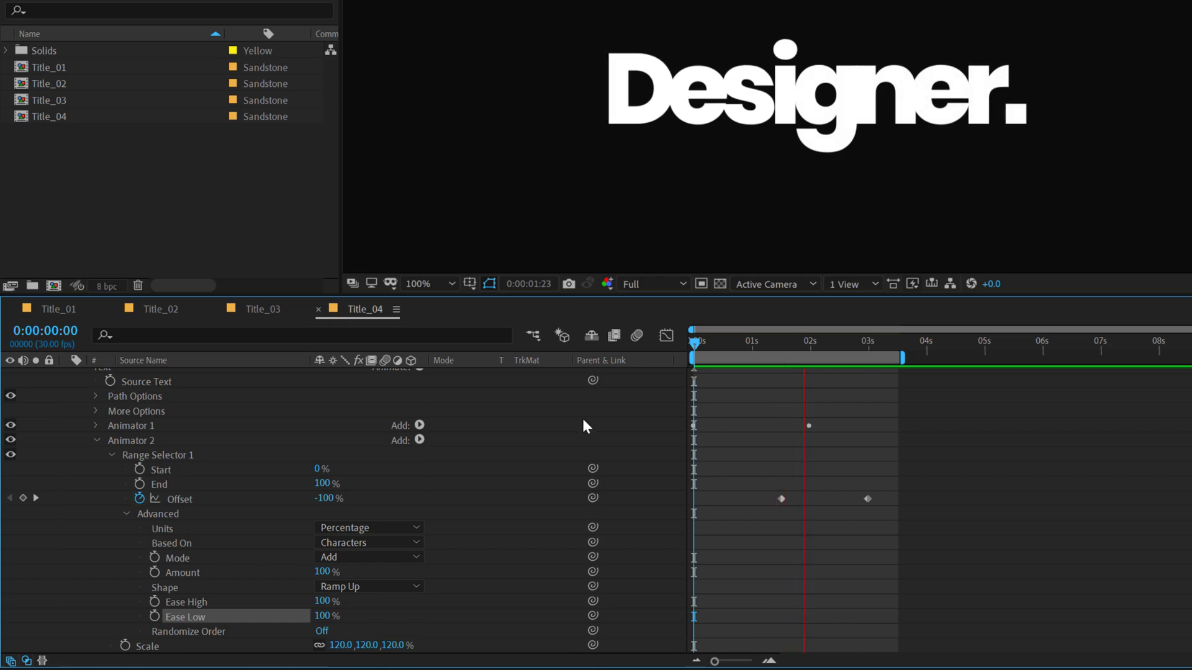
click(321, 632)
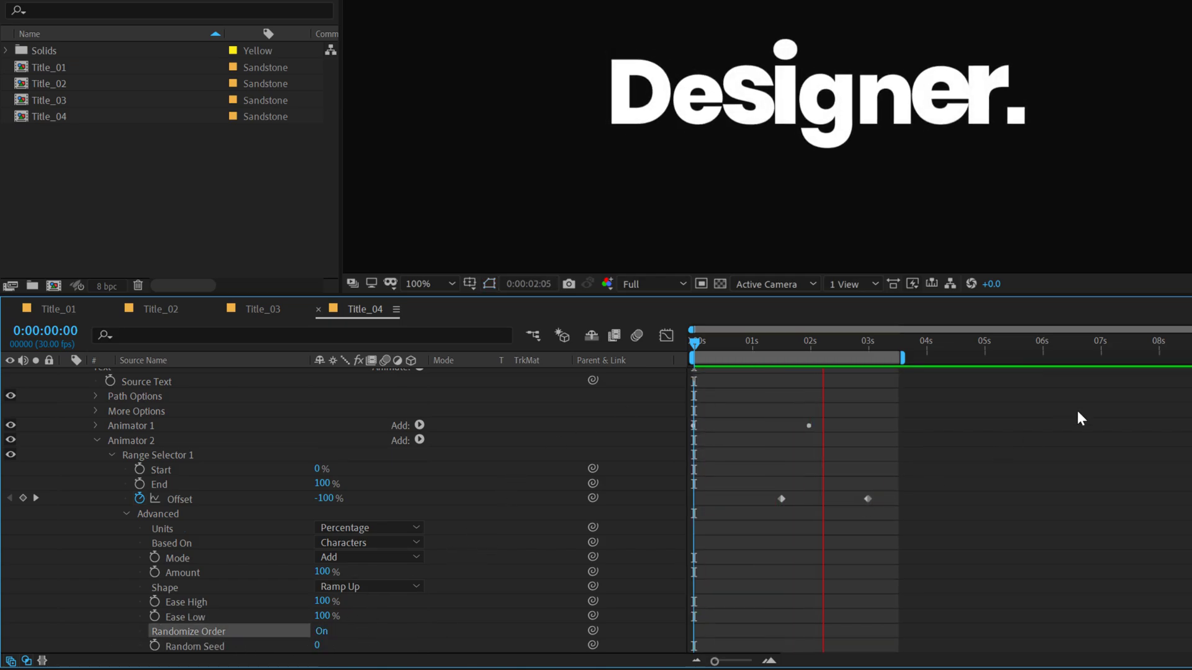
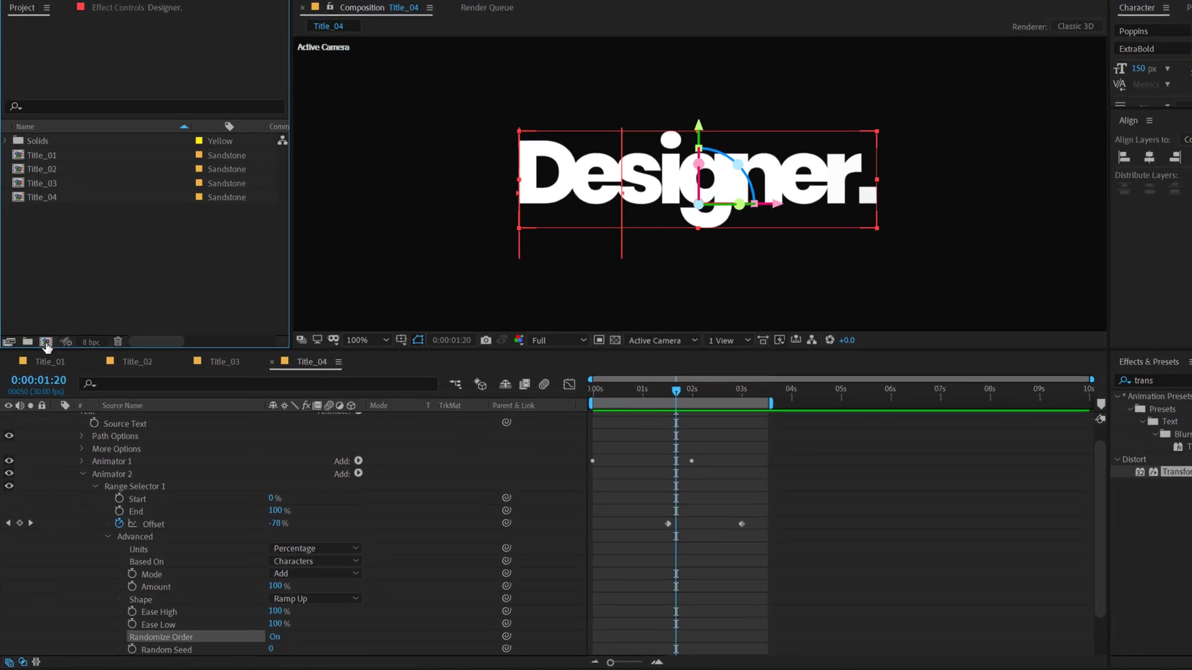
Create a 1920 x 1080 composition named Title_05 at 30 fps with a 10-second duration
click(53, 288)
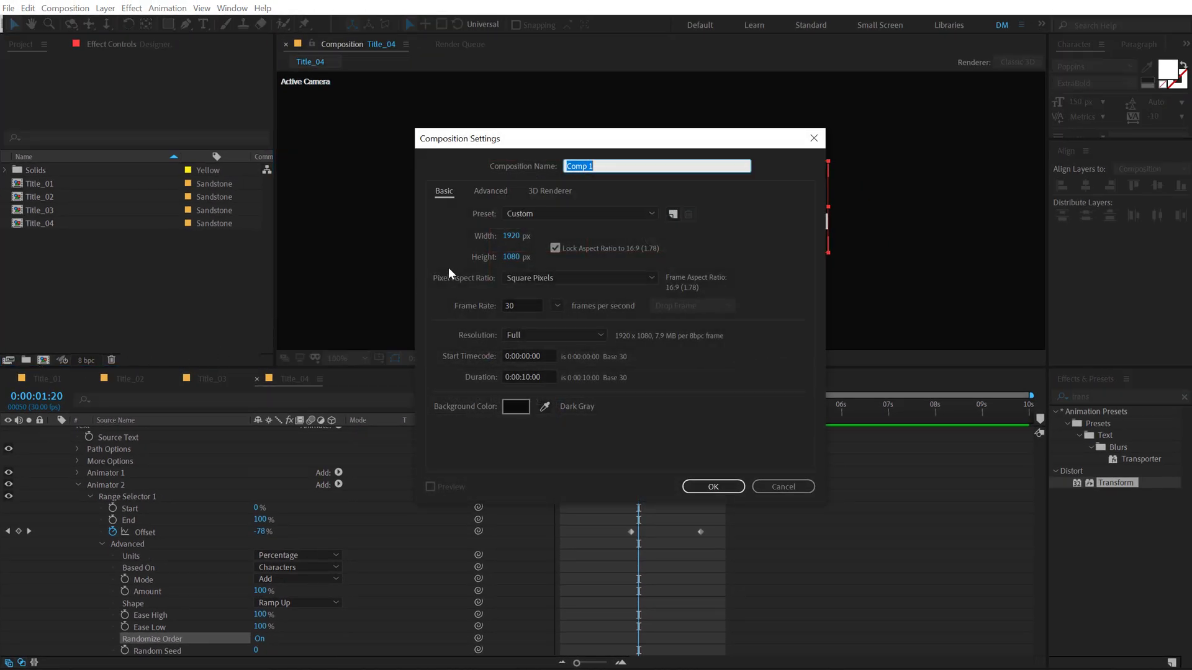
text(Title_)
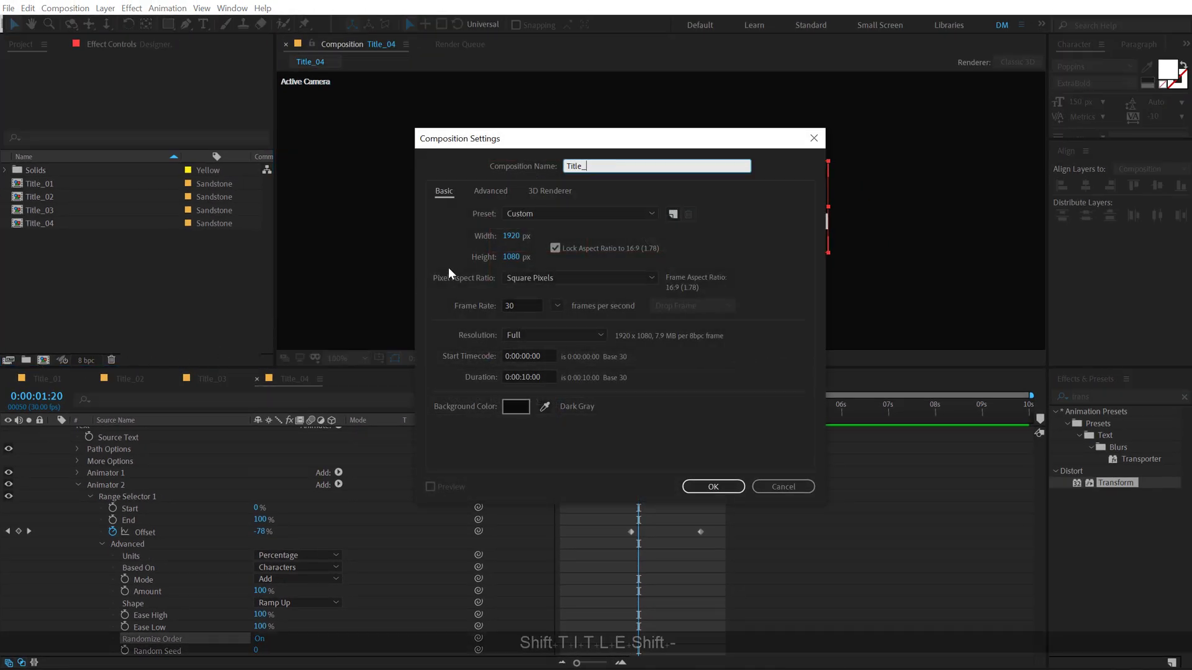
text(05)
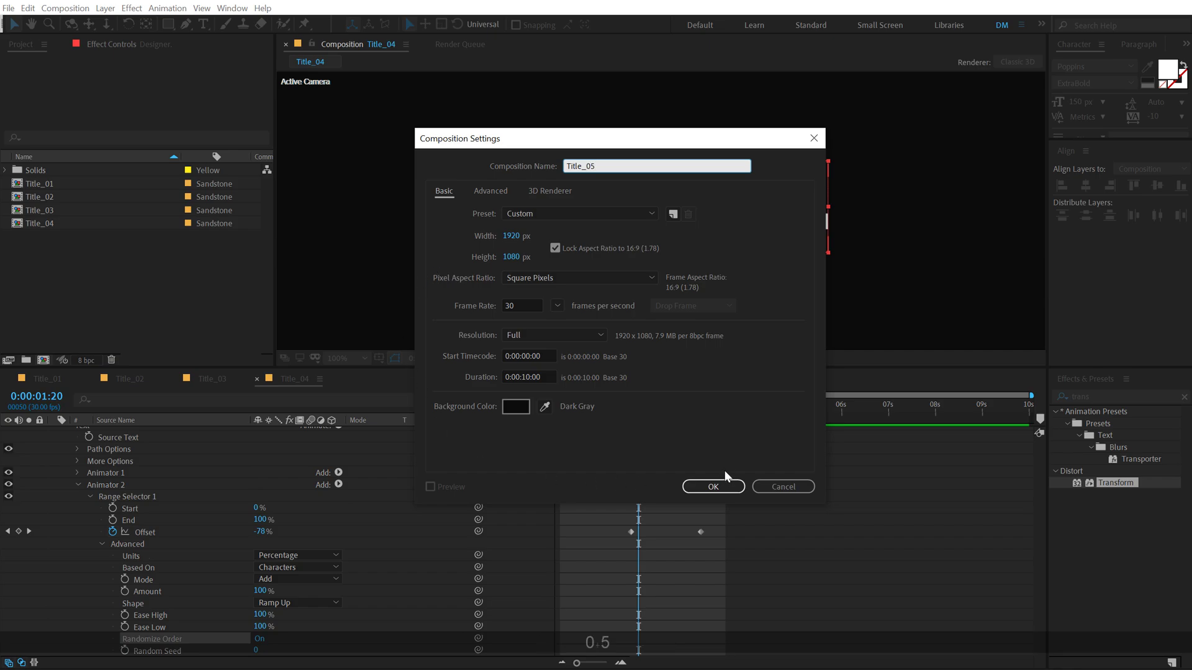
click(720, 487)
Add a text layer reading "Bounce." to the Title_05 composition
key(ctrl+t)
click(563, 183)
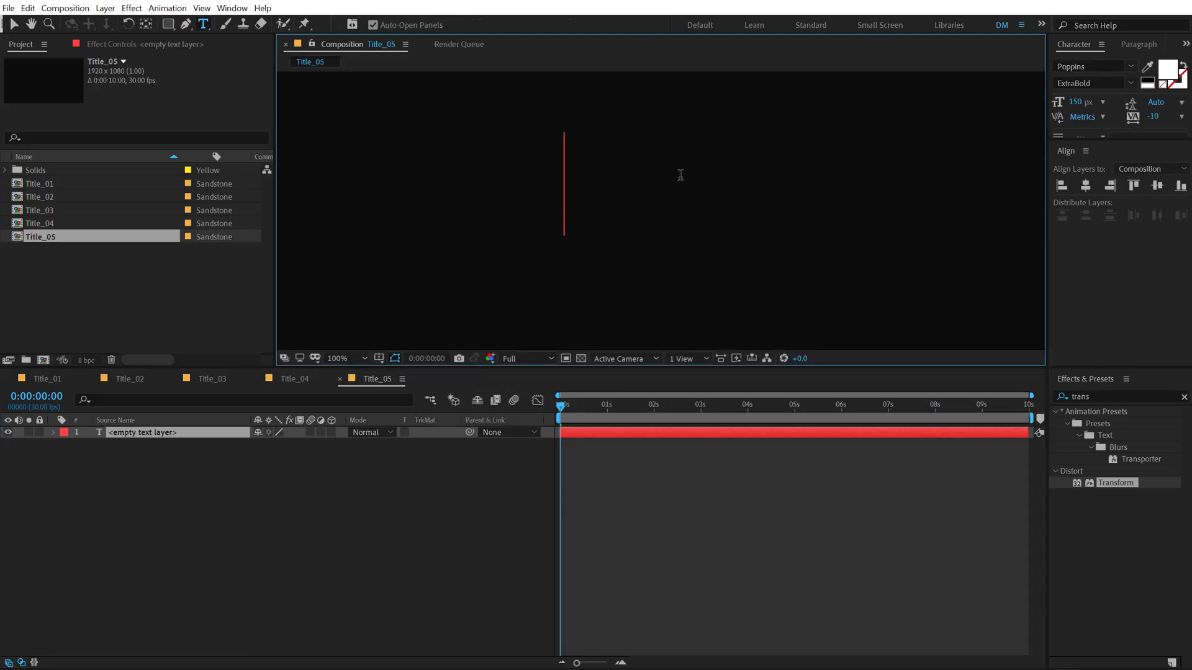
text(Bo)
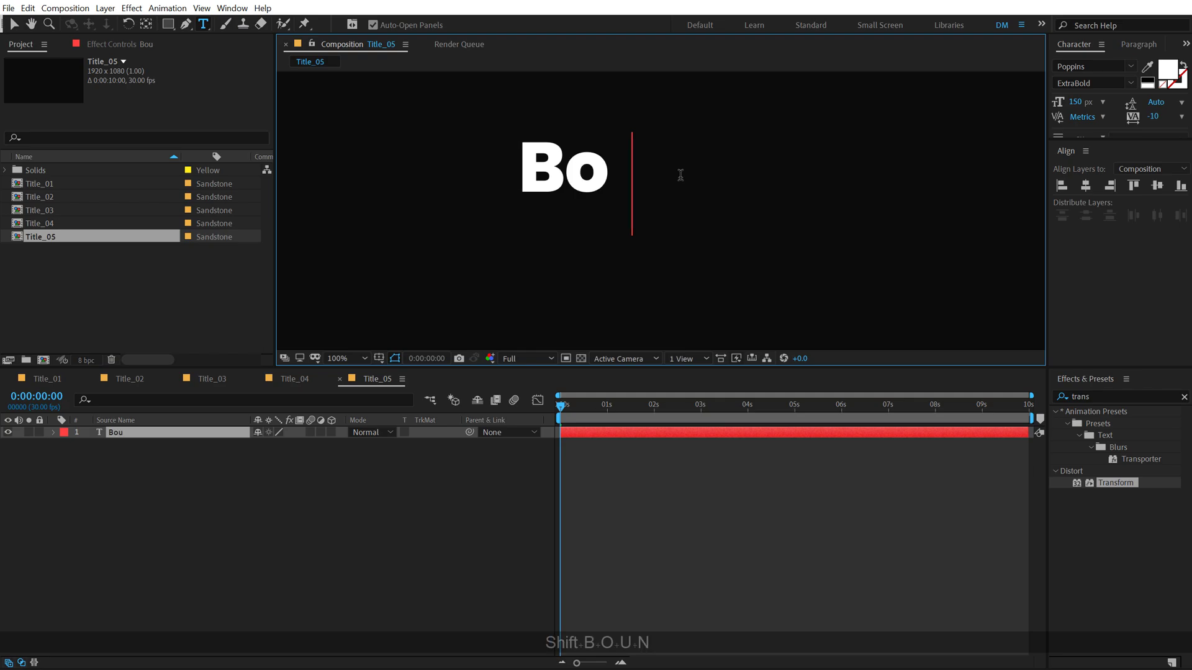
text(unce.)
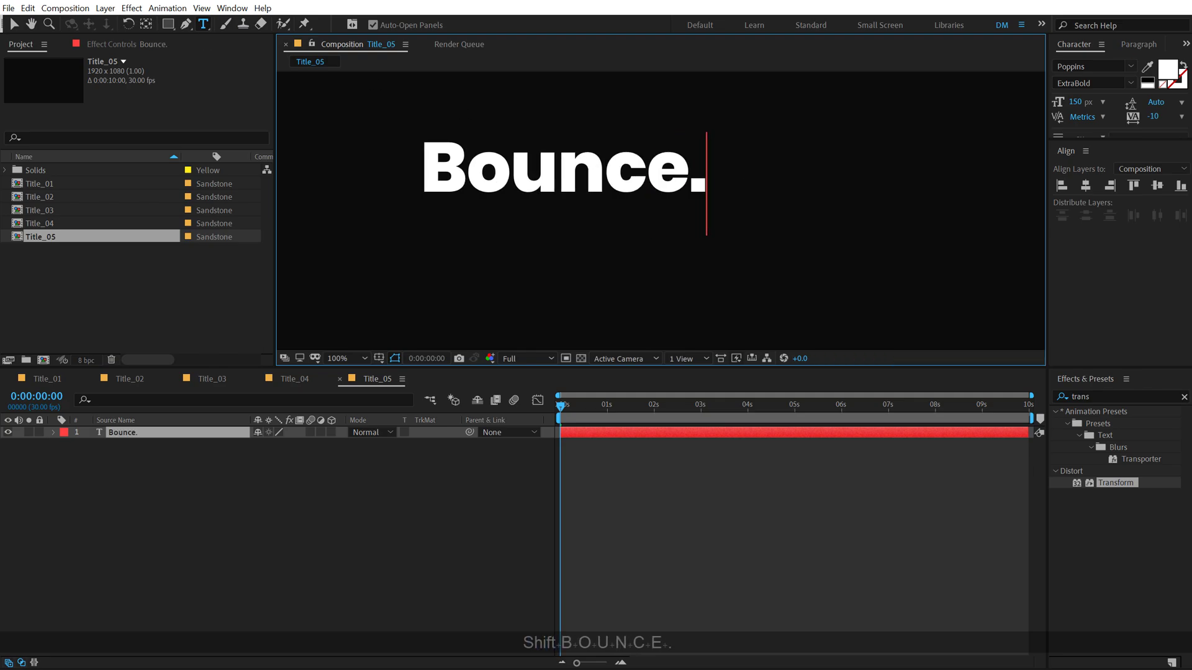
Center the "Bounce." text horizontally and vertically in the composition and center its anchor point on the text
click(12, 25)
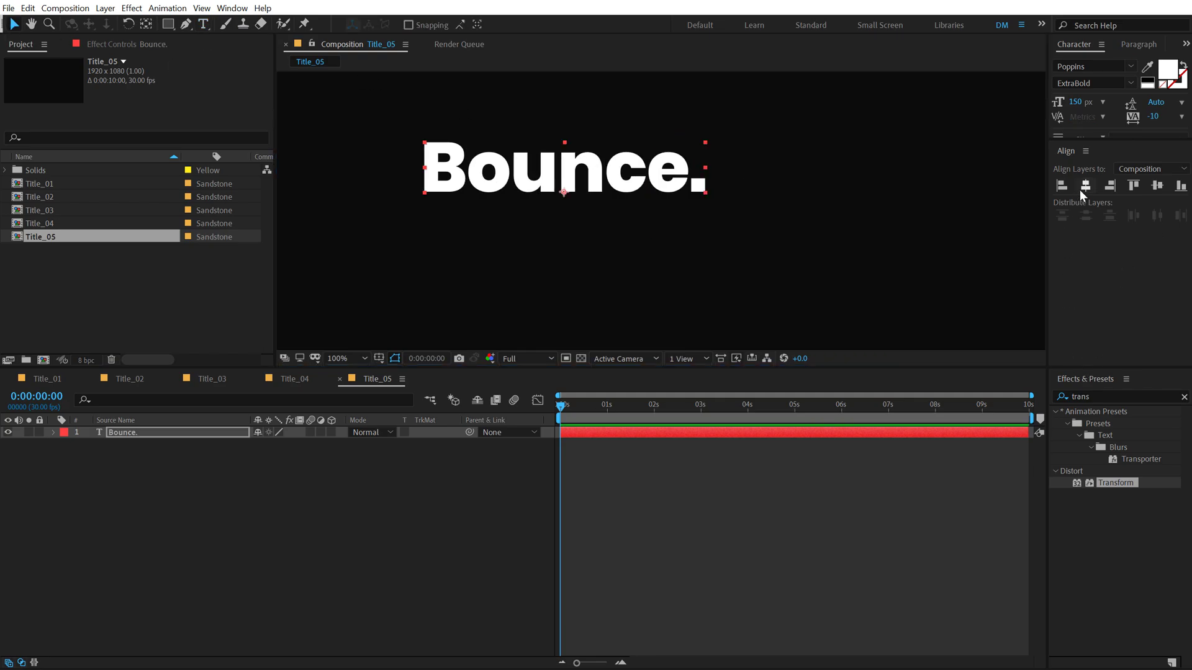
click(1085, 185)
click(1157, 186)
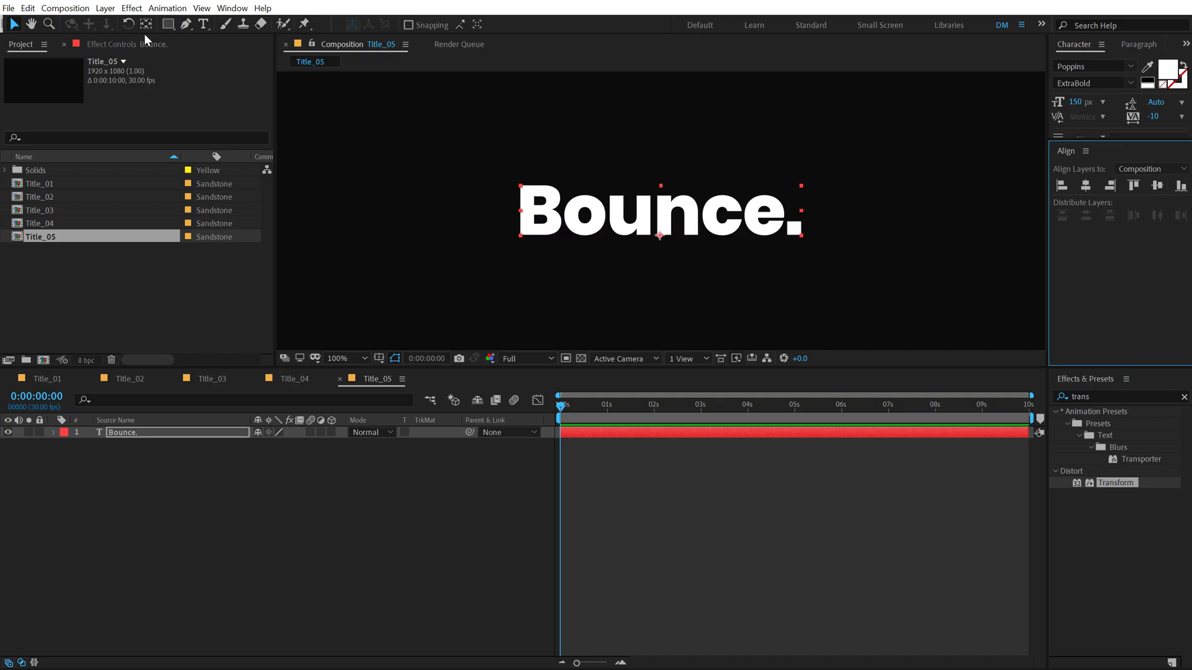
ctrl+double_click(148, 25)
click(14, 25)
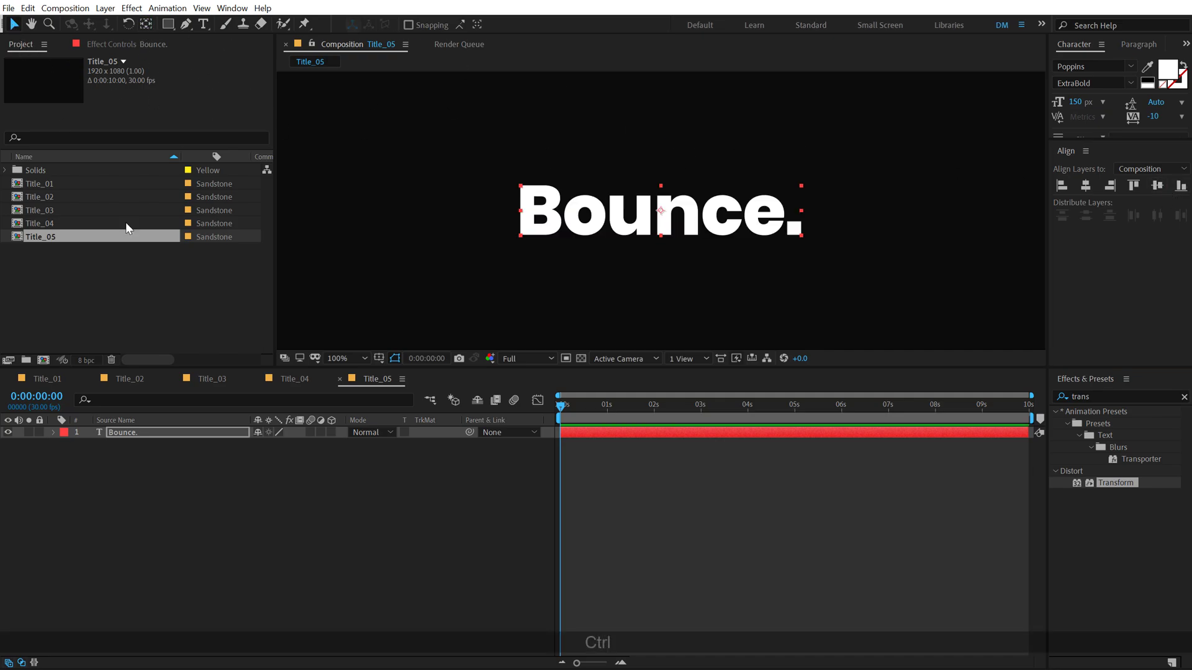
click(121, 306)
Add a Position animator to the "Bounce." text and add the Opacity property to the same animator
click(53, 432)
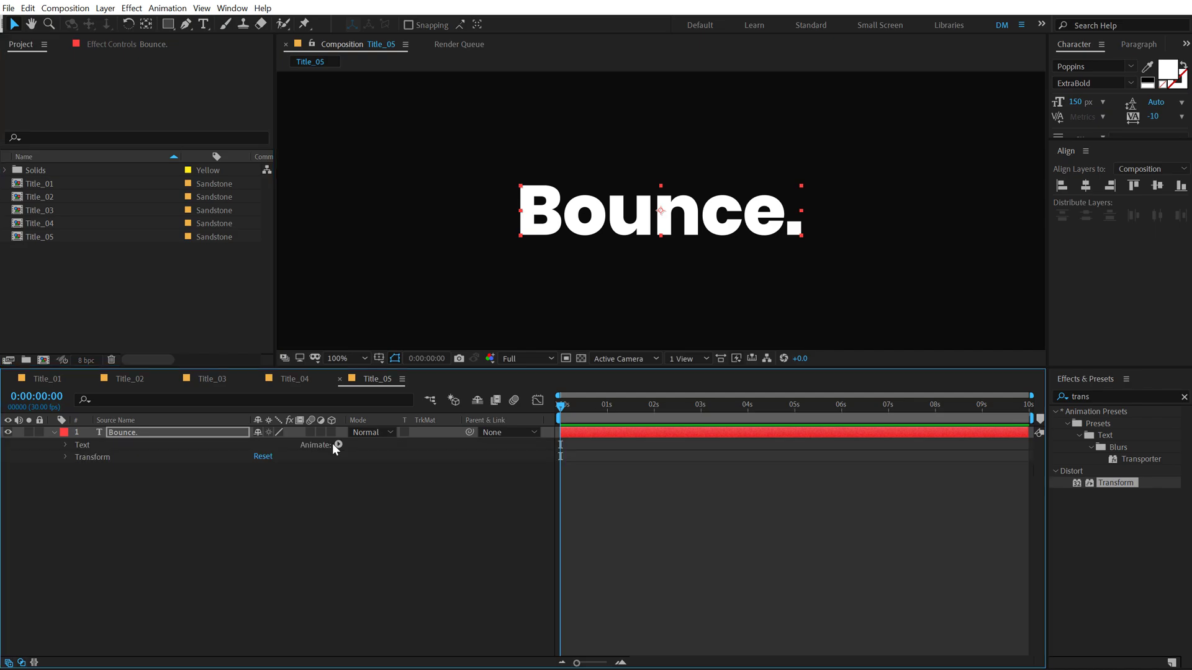
click(338, 445)
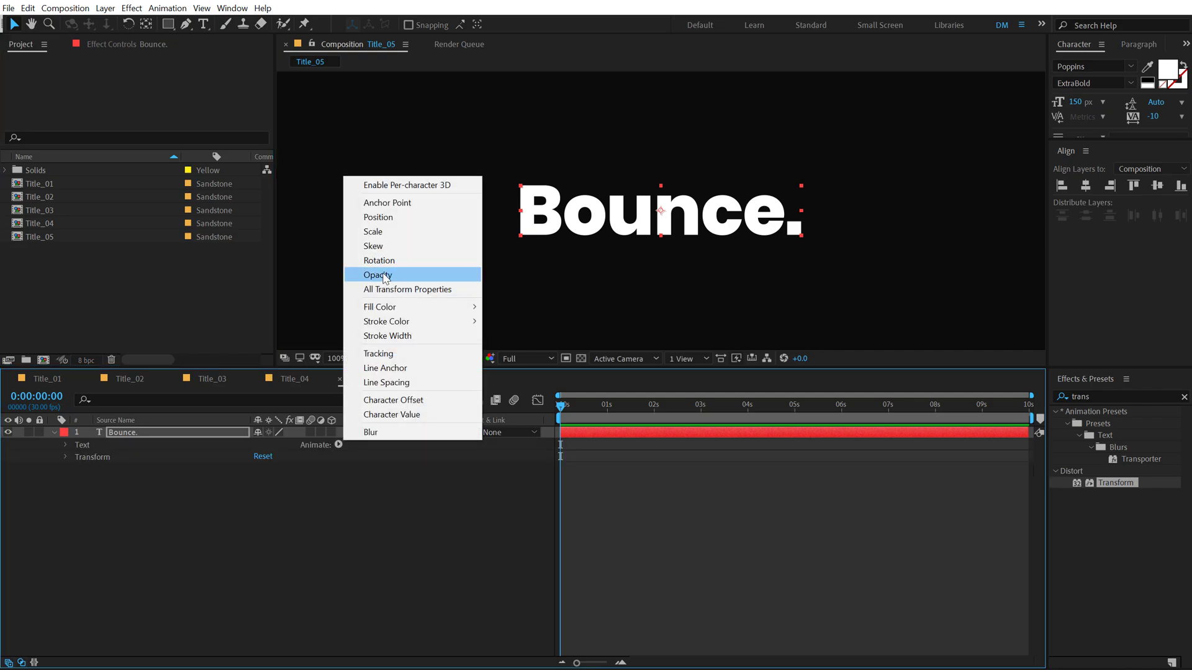
click(394, 217)
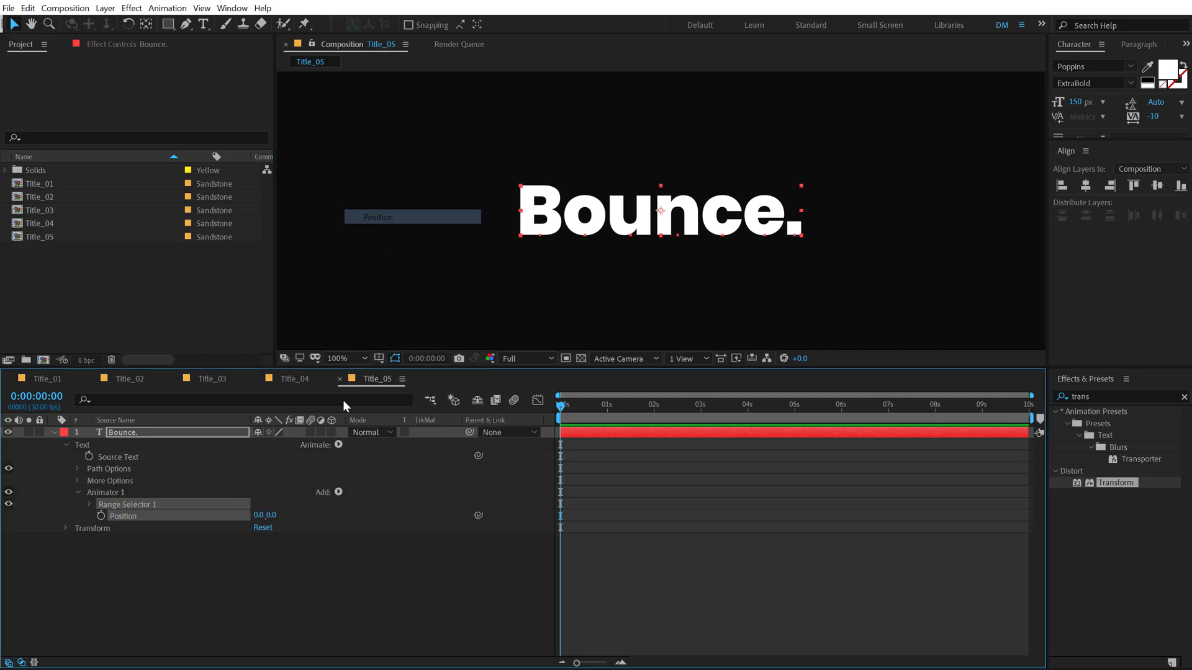
click(339, 491)
mouse_move(345, 497)
click(448, 339)
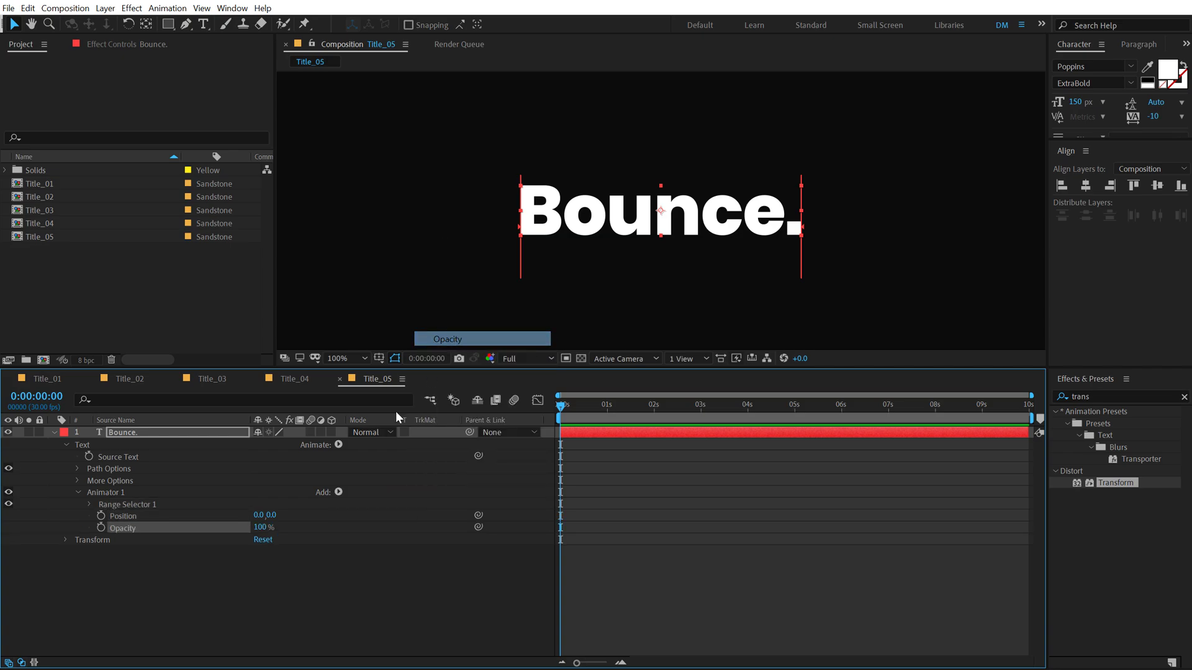
Set Animator 1's Opacity to 0% and its Position to 0, 100
click(261, 527)
text(17)
key(Return)
drag(260, 528, 236, 527)
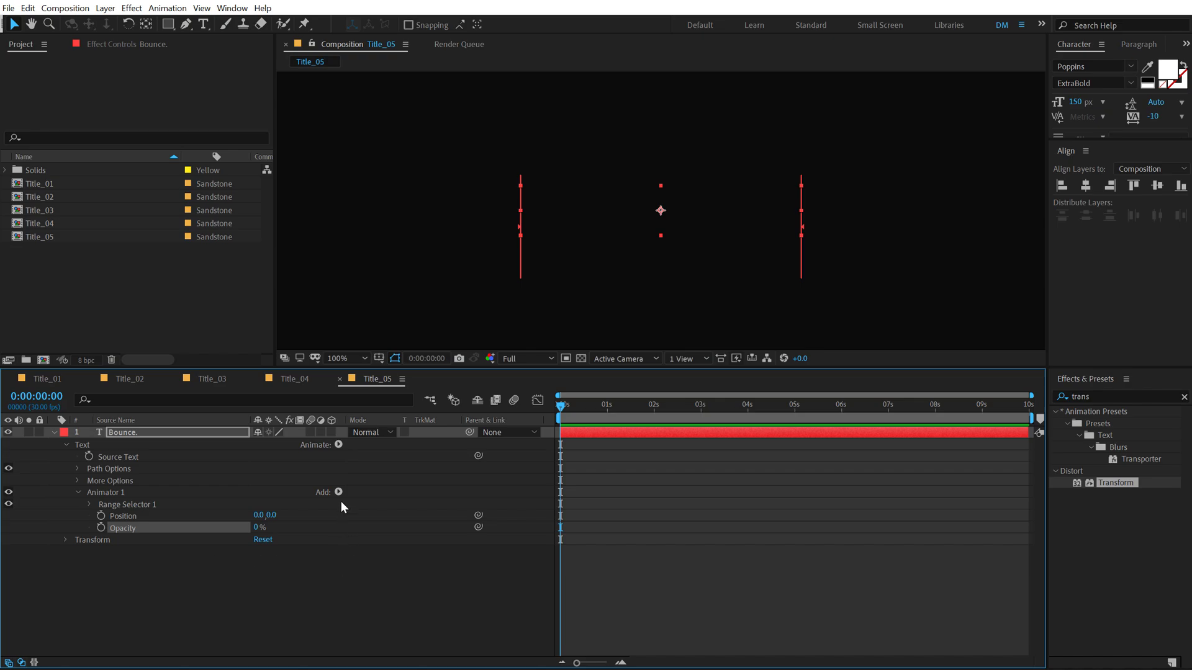
click(272, 514)
text(100)
key(Return)
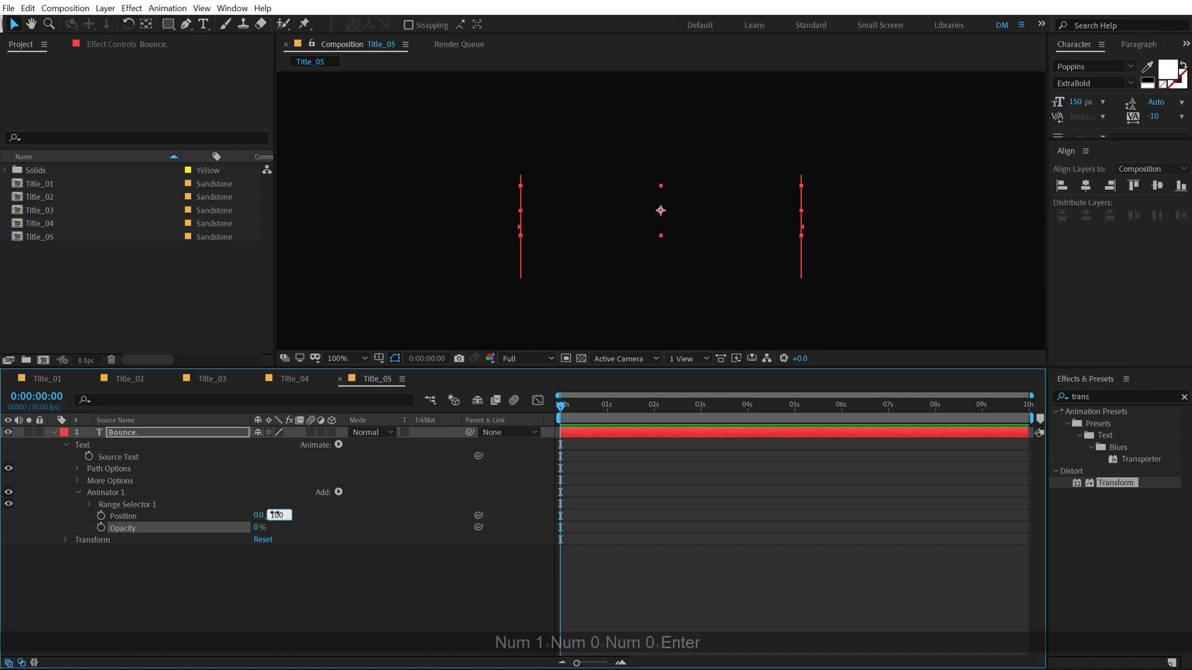
Keyframe the Offset of Animator 1's range selector from -100% at 0:00:00:00 to 100% at 0:00:01:00
click(92, 502)
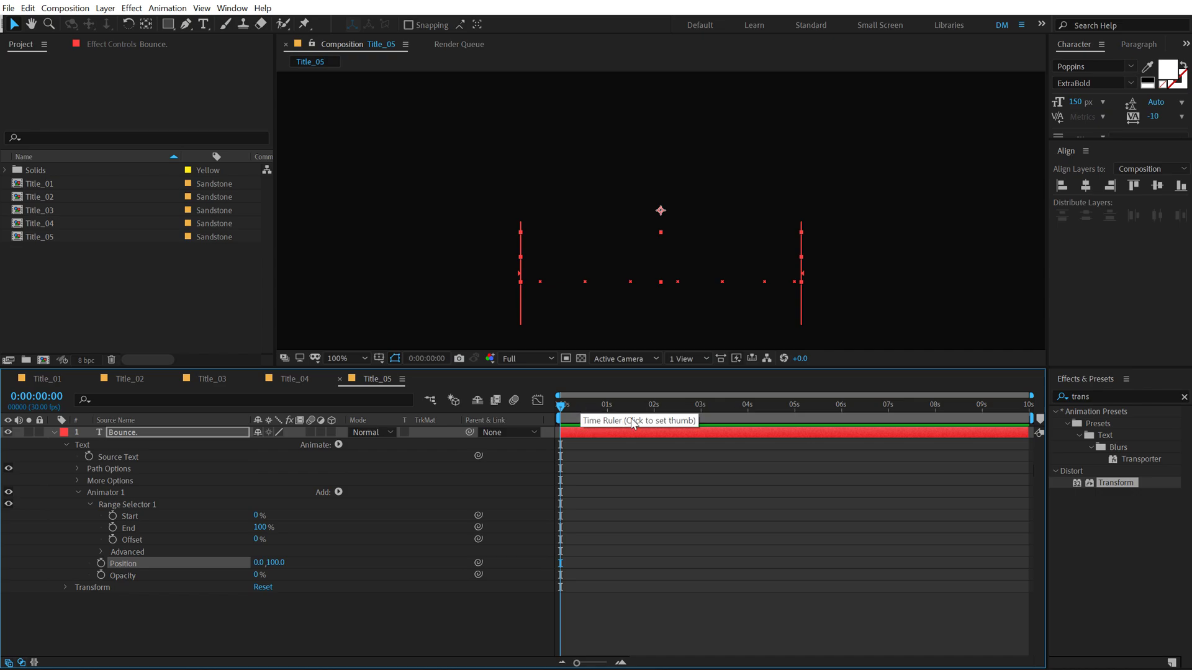
click(607, 411)
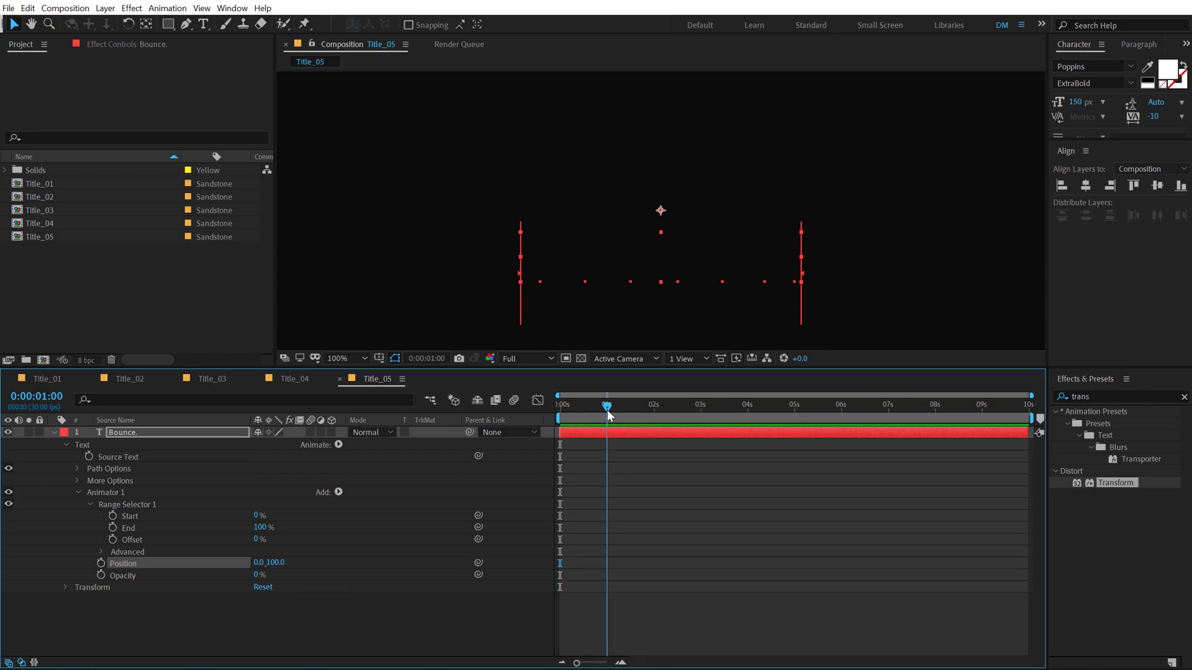
click(112, 538)
drag(258, 543, 425, 541)
key(Home)
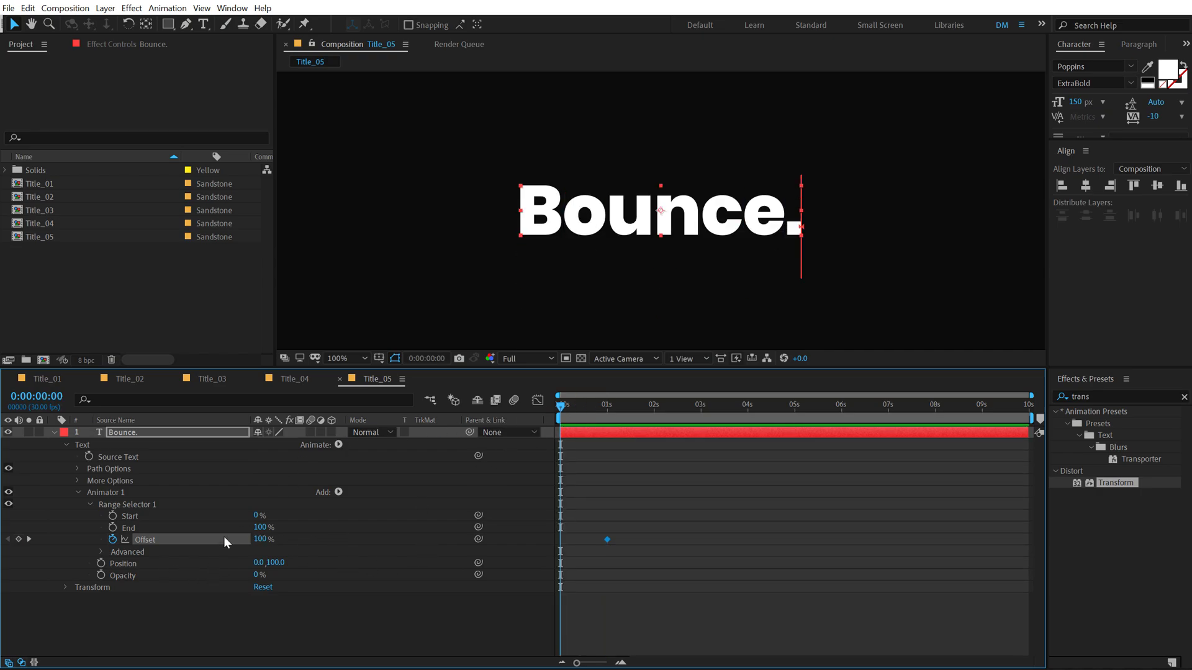
click(266, 539)
text(-100)
key(Return)
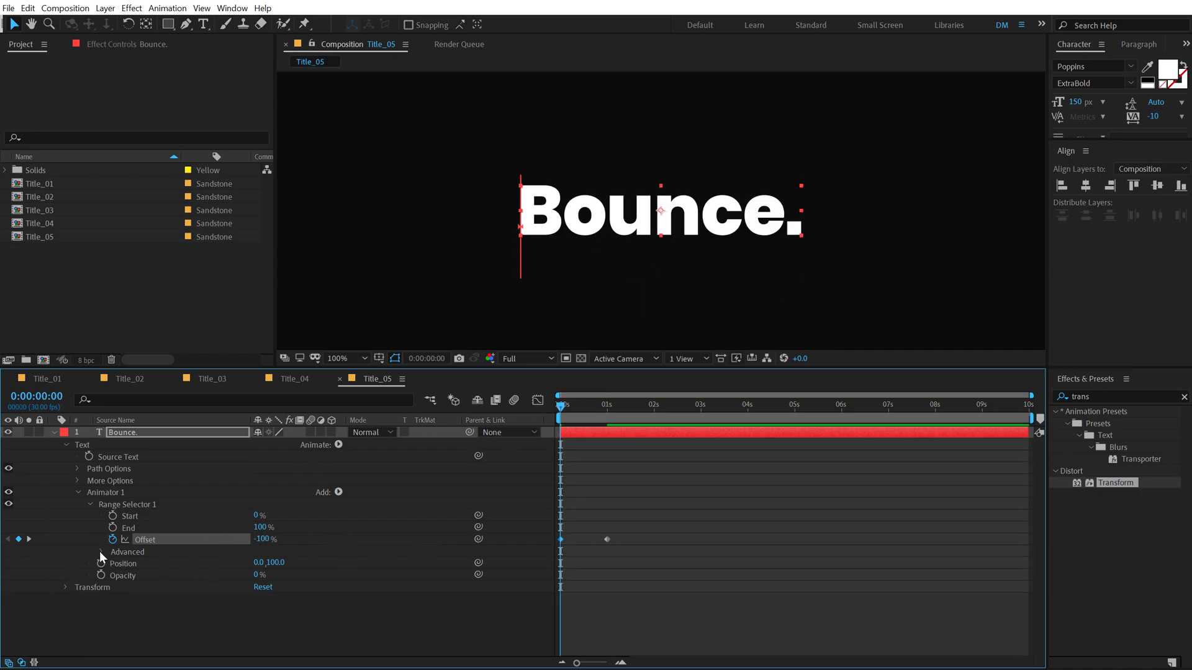
Set Animator 1's range selector shape to Ramp Up with Ease Low at 100% and preview the animation
click(101, 551)
scroll(292, 570, down, 1)
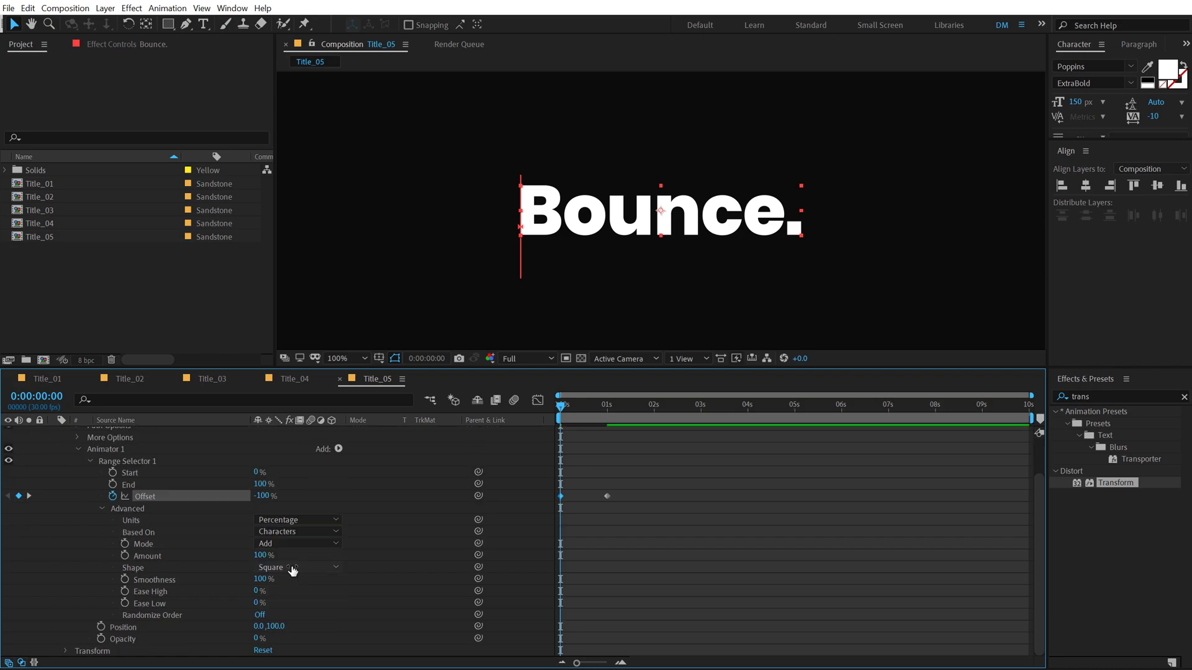
click(292, 569)
click(303, 594)
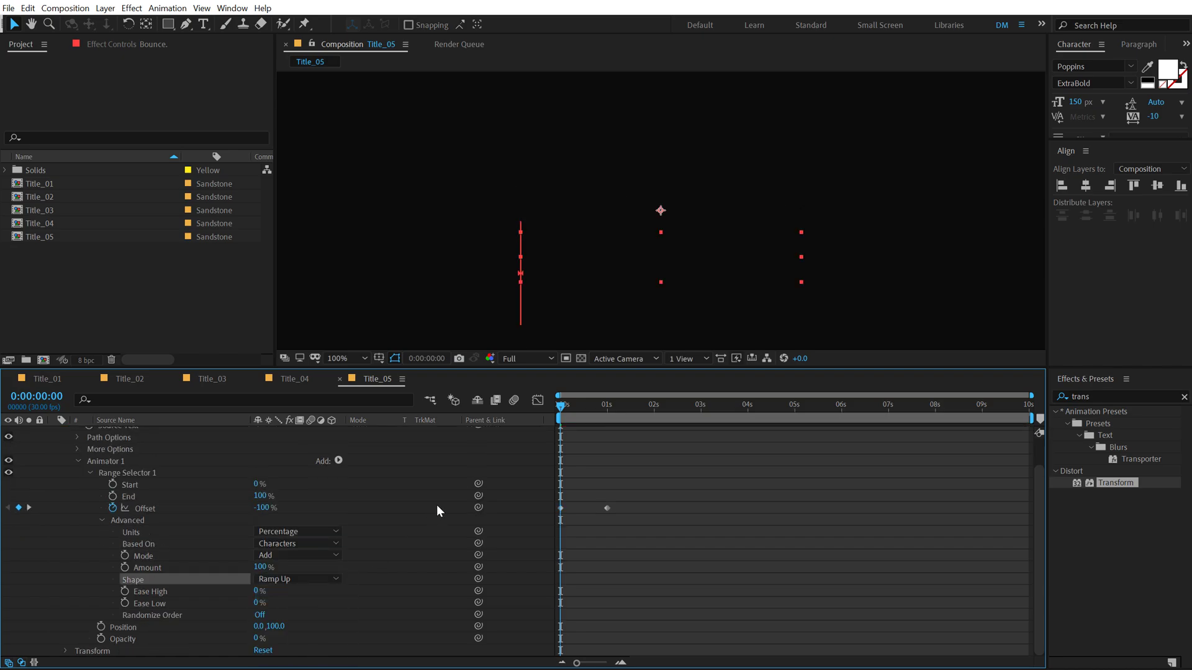
click(255, 603)
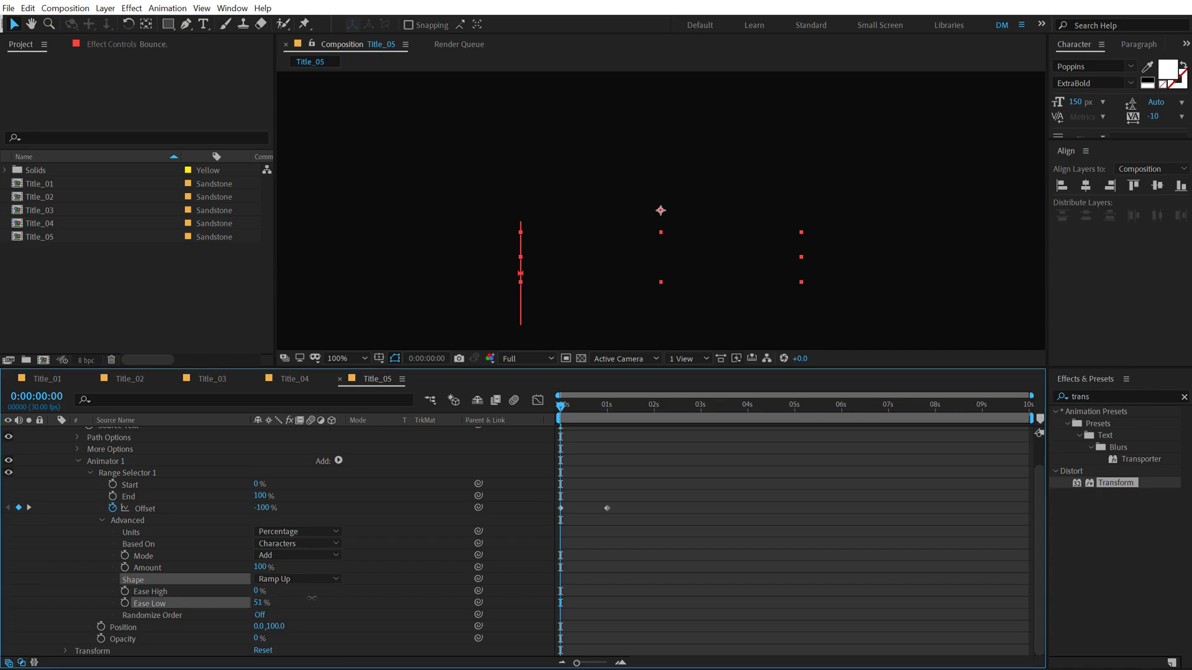
text(100)
key(Return)
key(space)
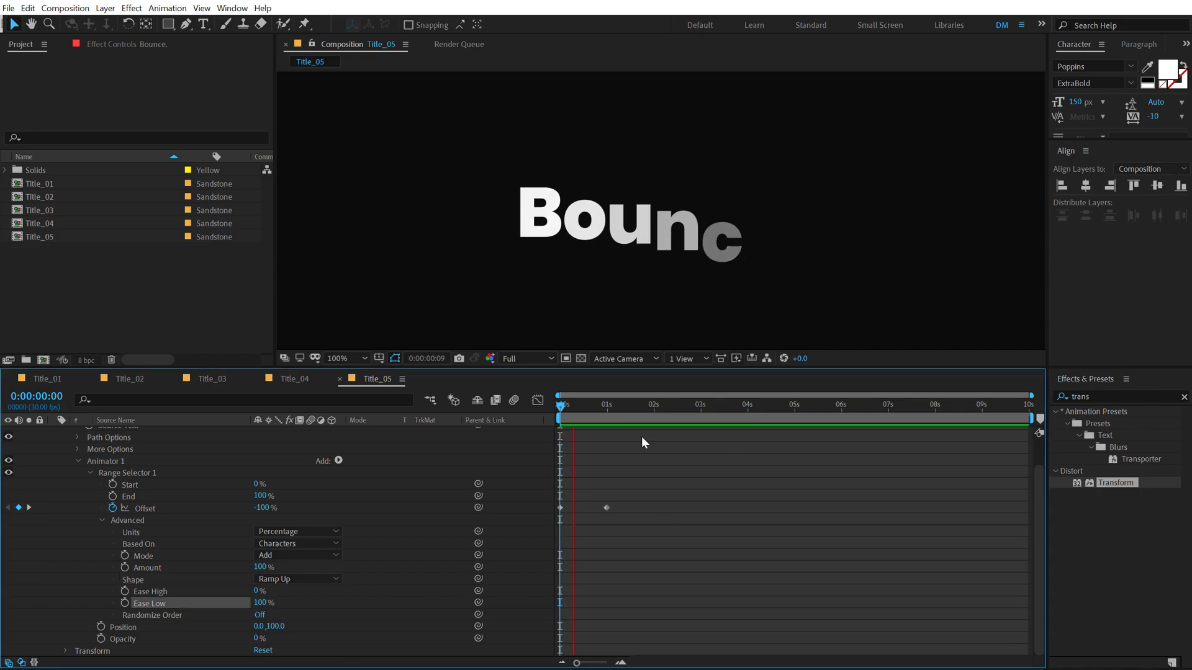
key(space)
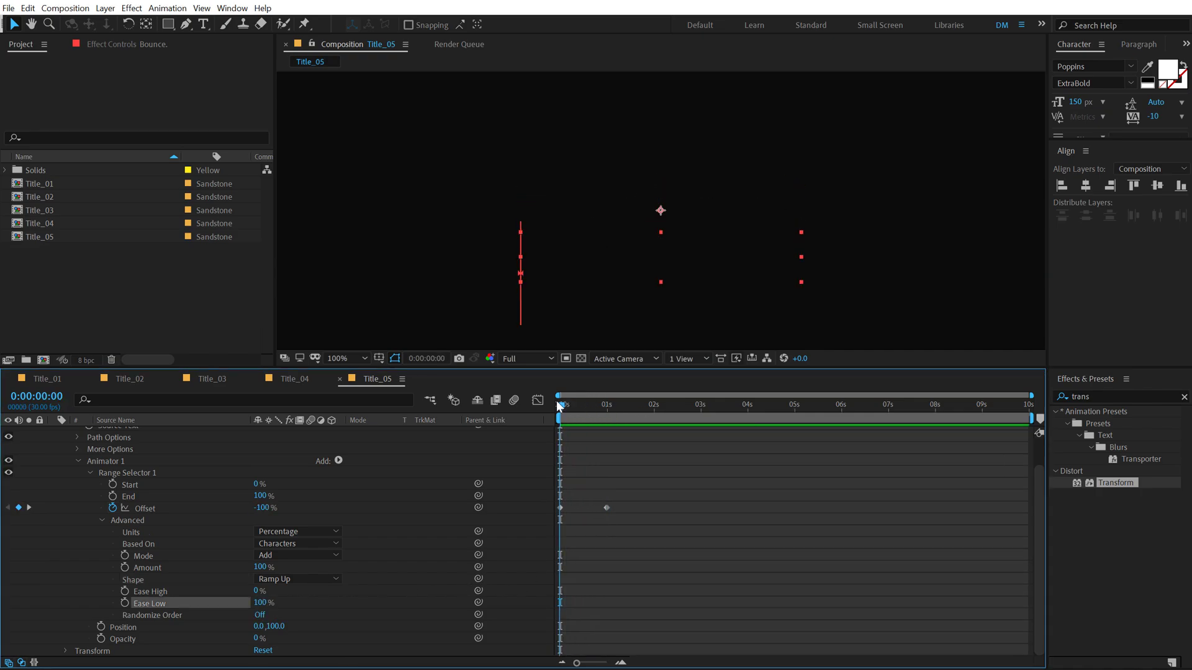
Collapse Animator 1, add a second Position animator to the "Bounce." text and set its Position to 0, -60
click(78, 461)
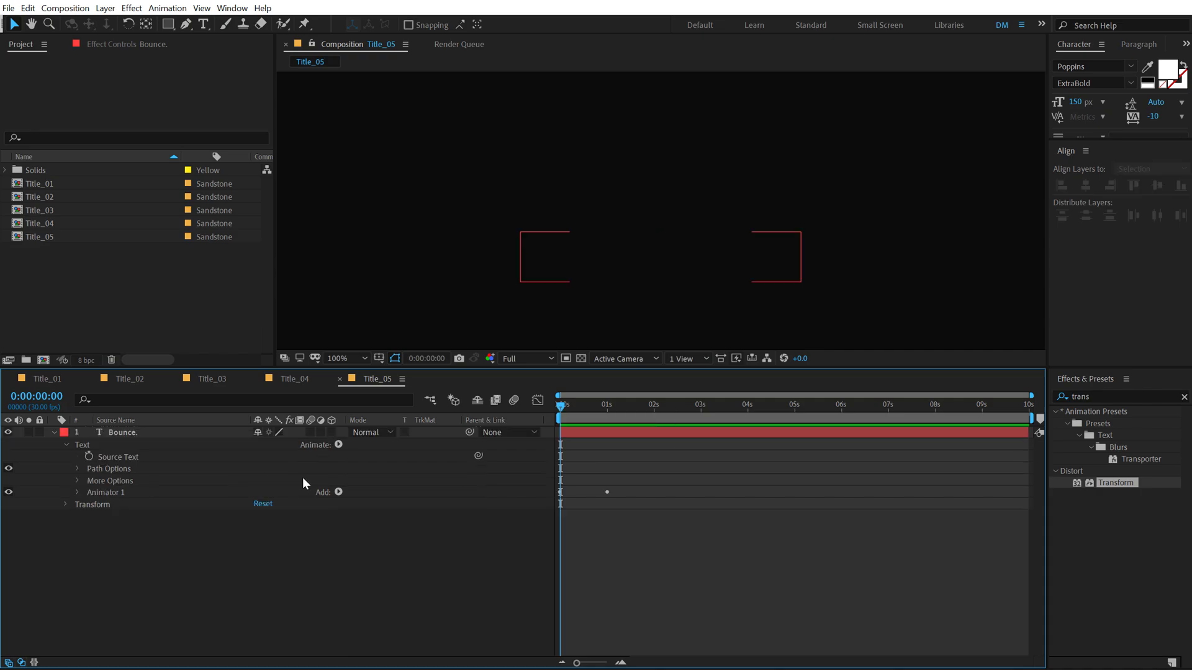
click(339, 444)
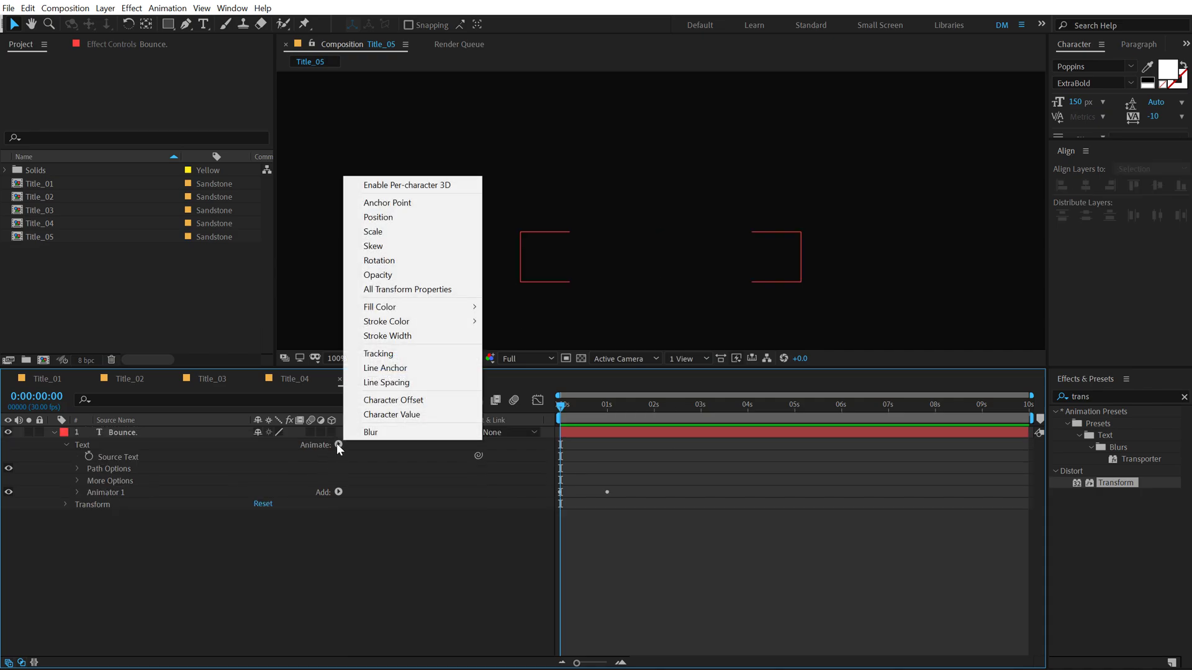
click(392, 220)
click(166, 586)
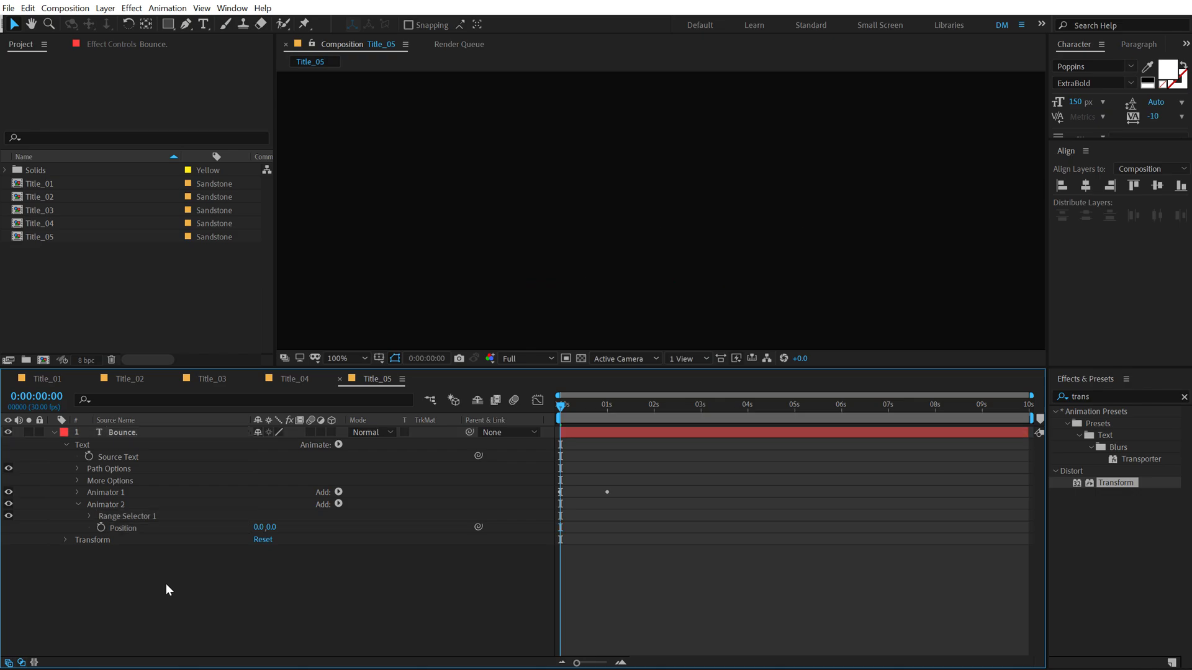
click(271, 528)
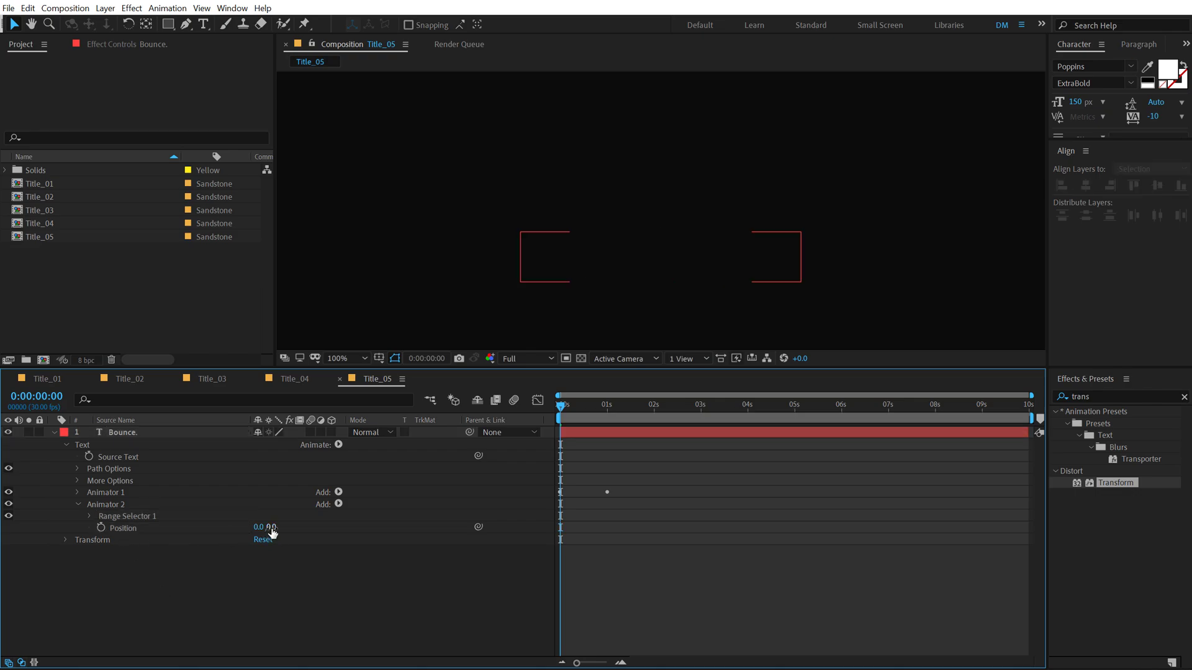
text(-60)
key(Return)
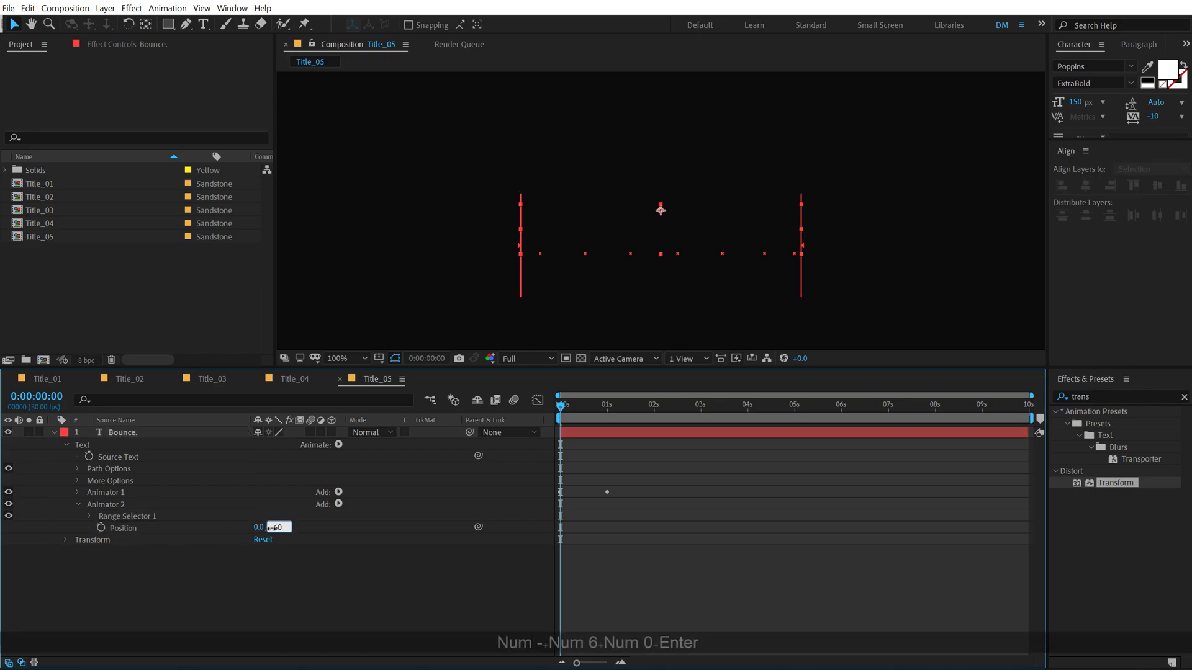
Keyframe the Offset of Animator 2's range selector from -100% at 0:00:00:05 to 100% at 0:00:01:05
click(89, 516)
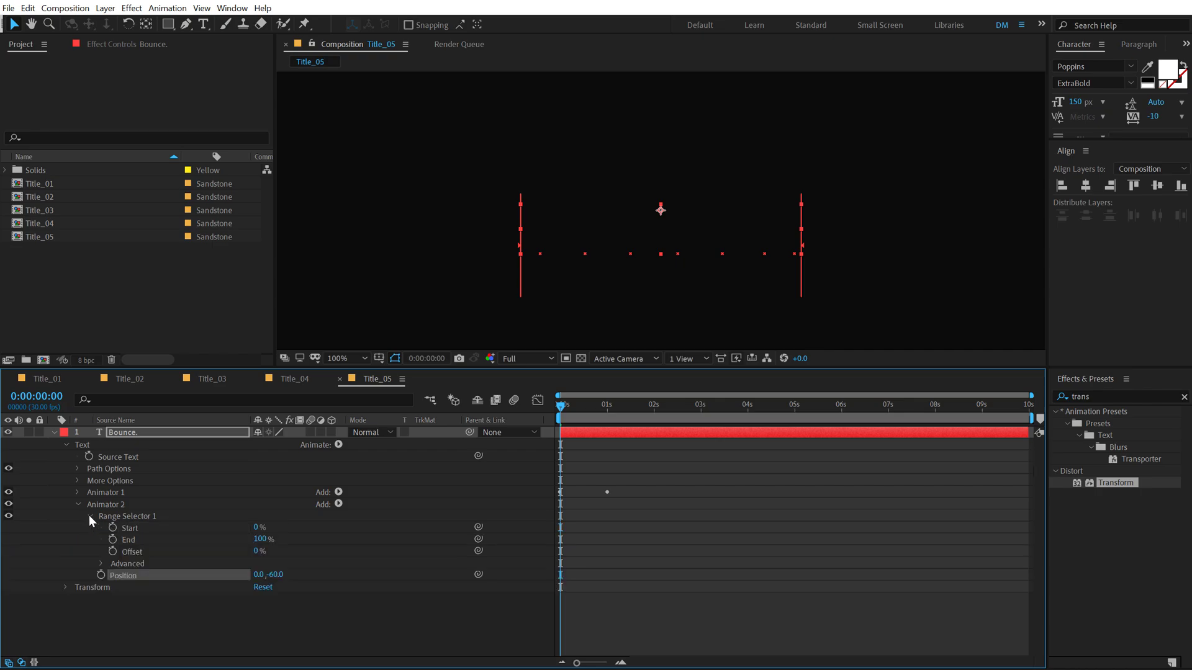
click(102, 564)
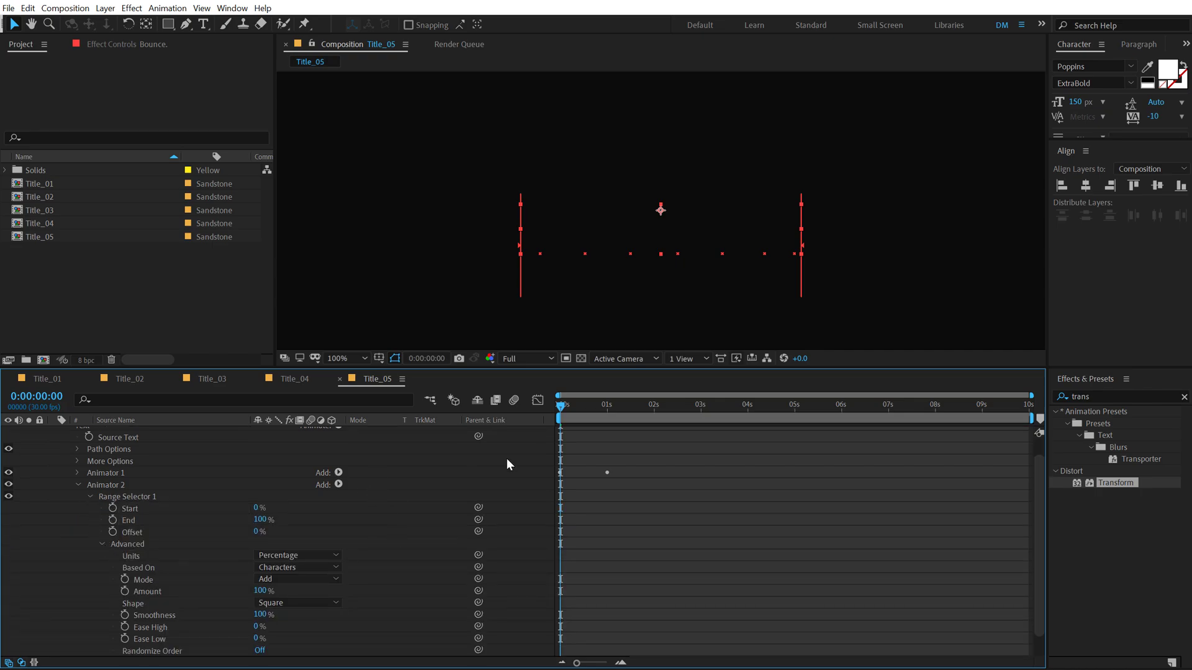
click(620, 662)
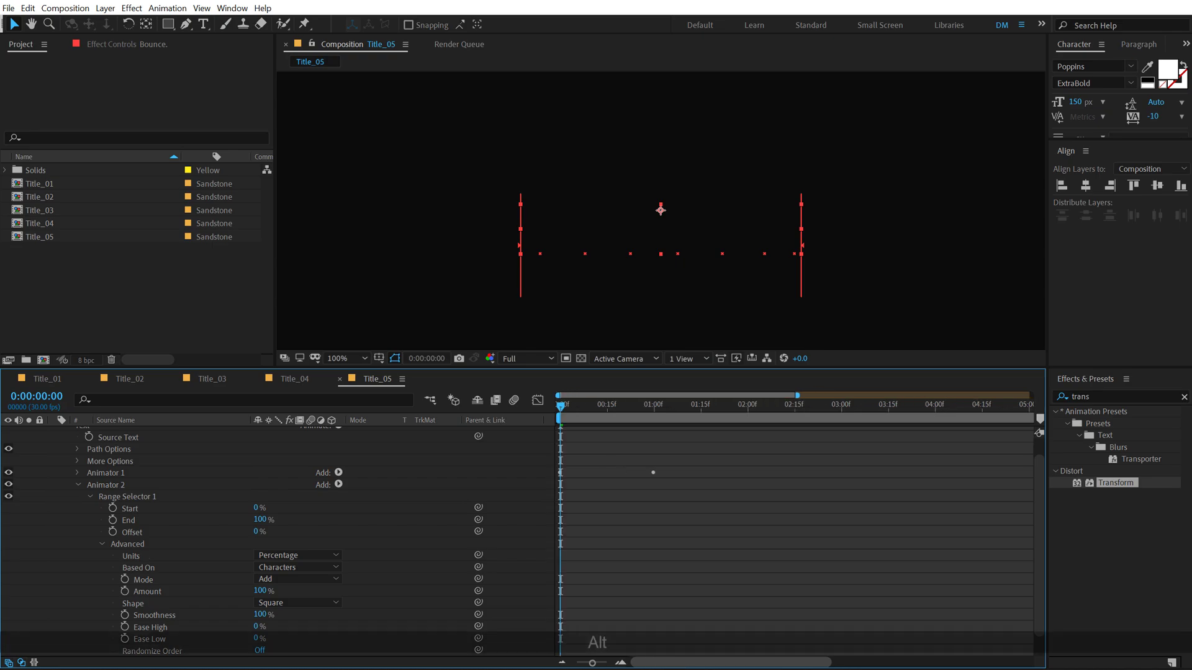
click(568, 405)
drag(568, 404, 576, 405)
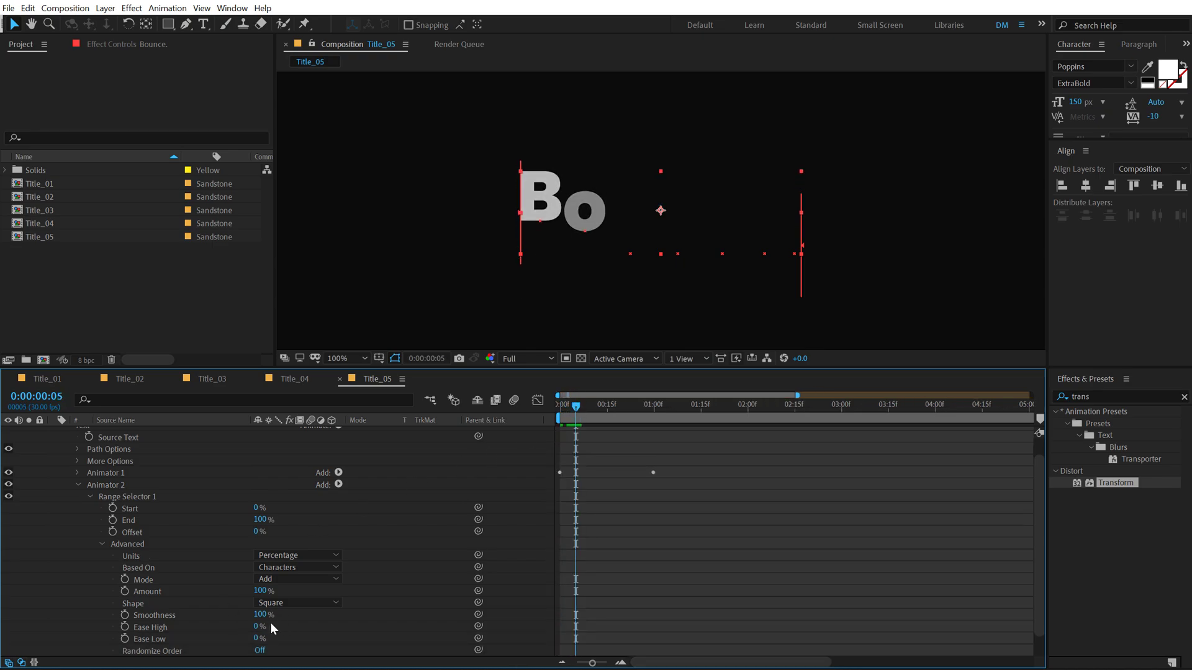
drag(259, 537, 72, 561)
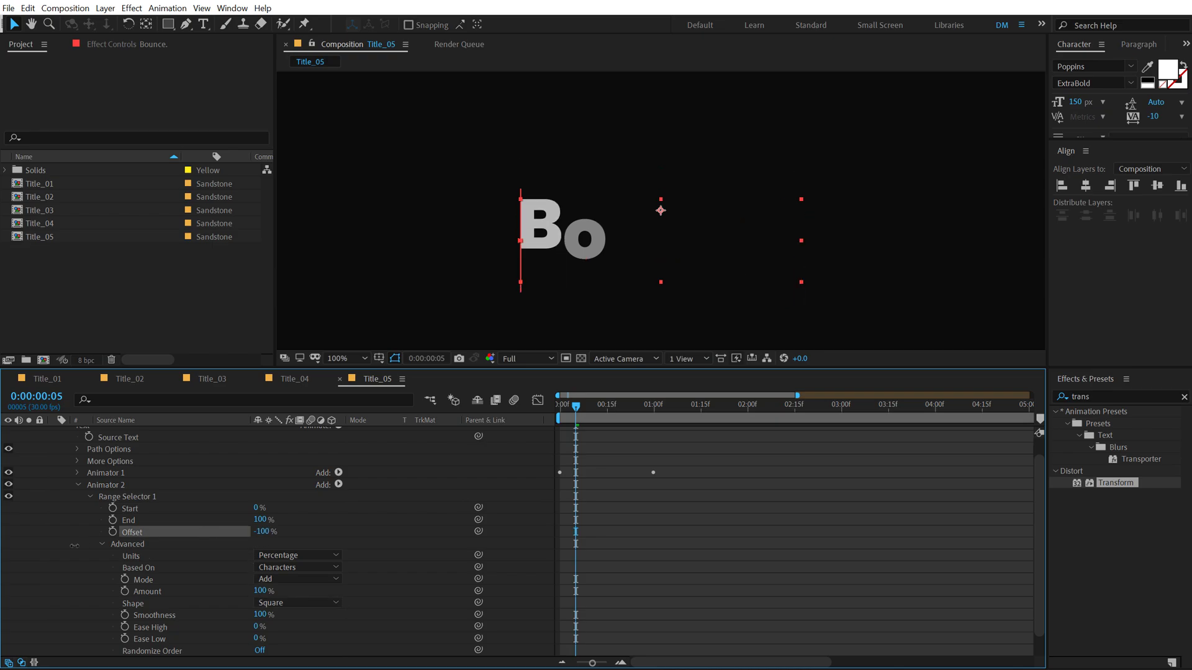
click(112, 532)
key(shift)
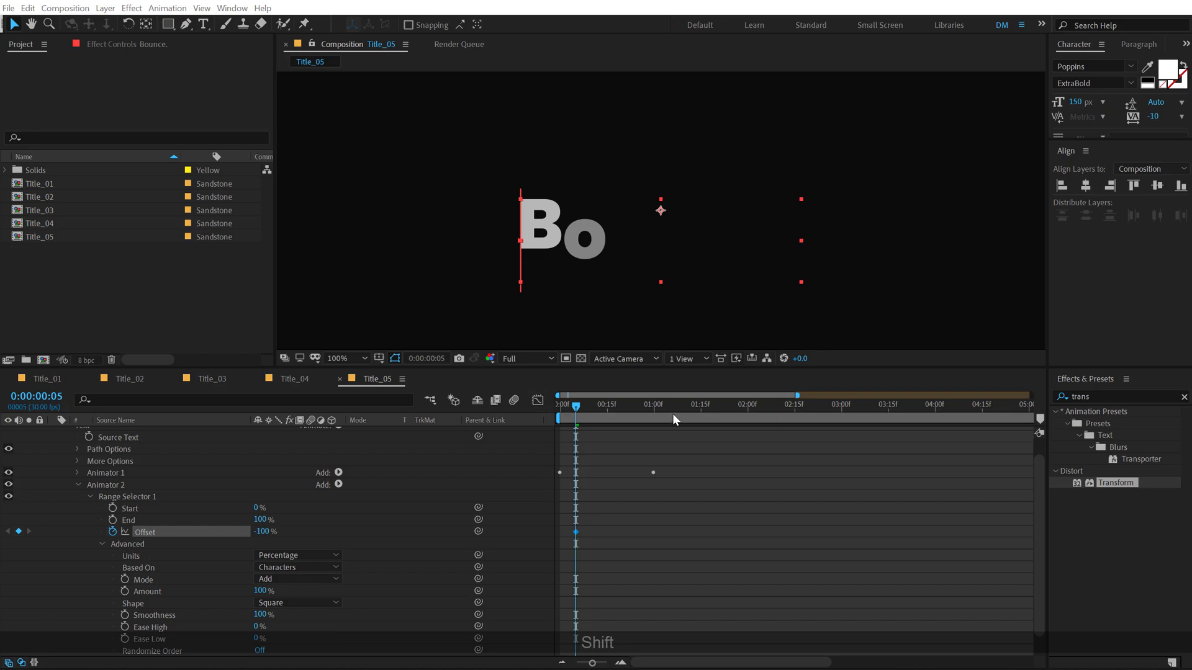
drag(662, 418, 670, 409)
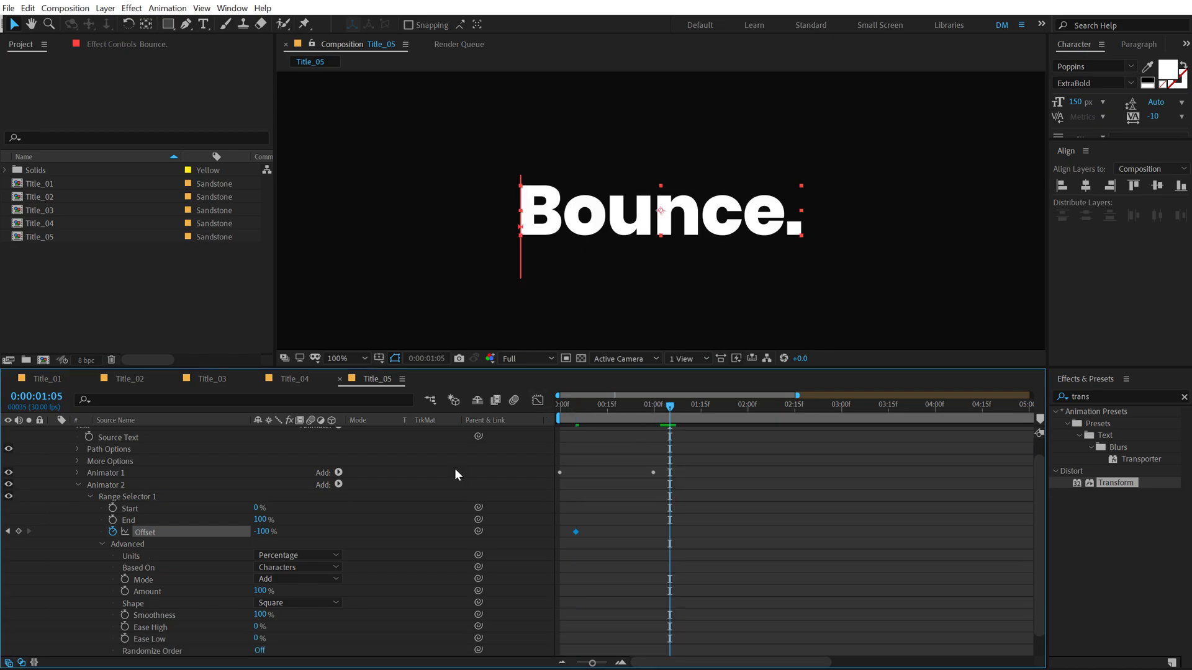
drag(259, 532, 415, 526)
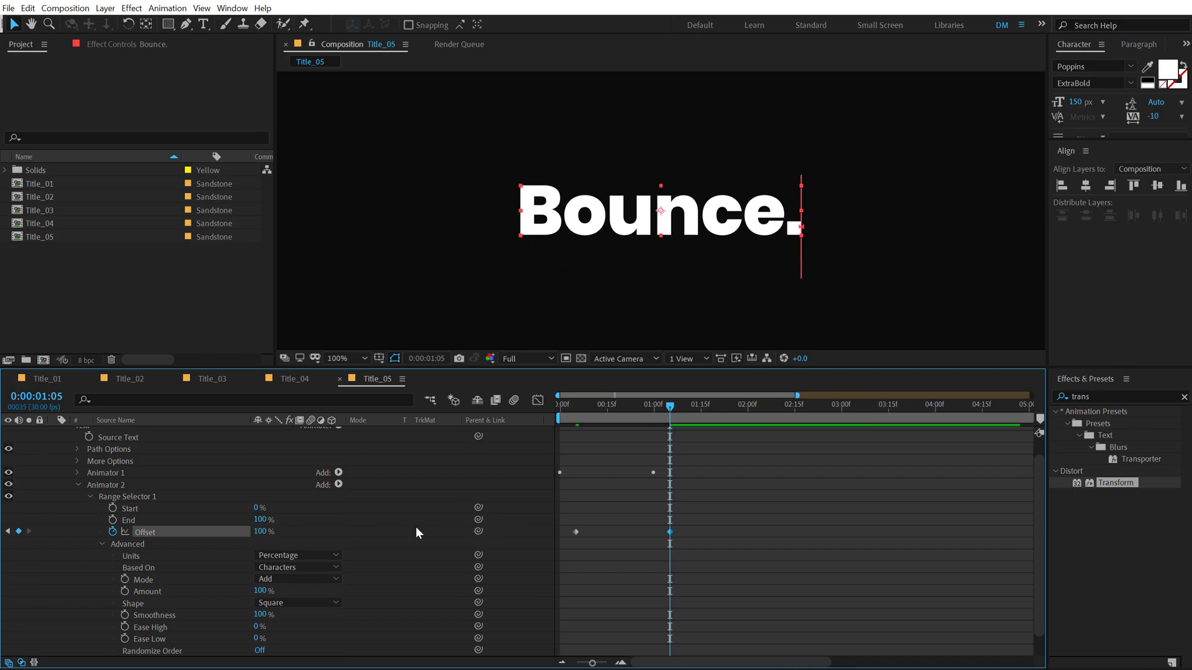
Set Animator 2's range selector shape to Ramp Up, with Ease High and Ease Low both at 50%
click(298, 602)
click(281, 531)
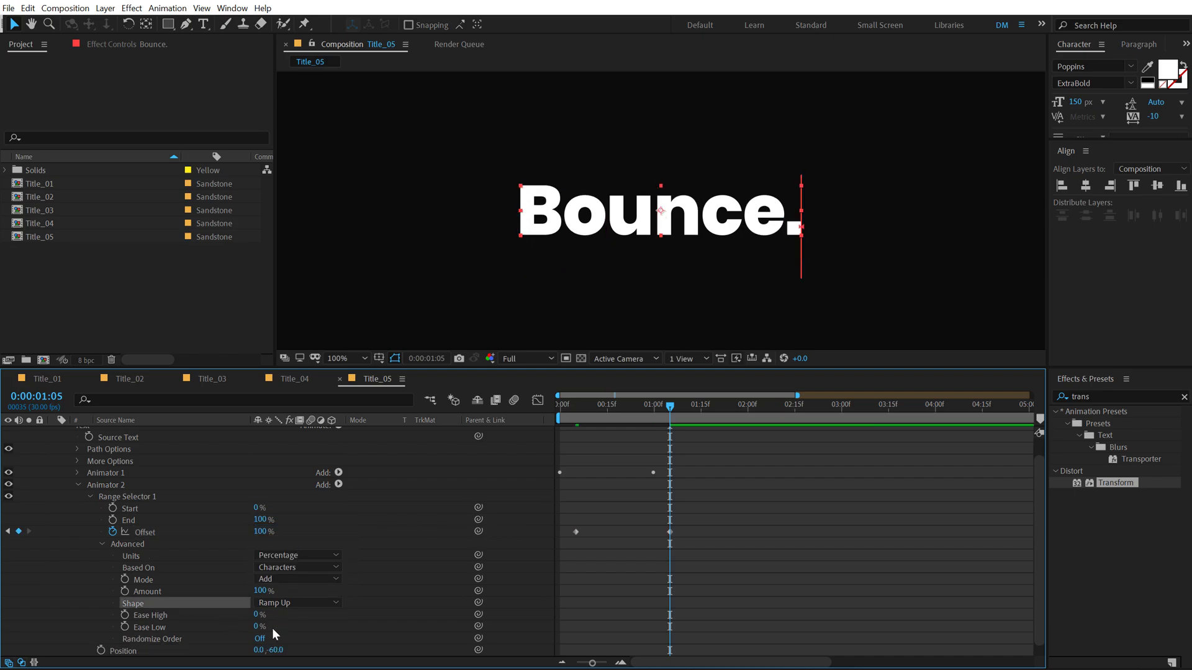
click(254, 615)
text(50)
click(267, 627)
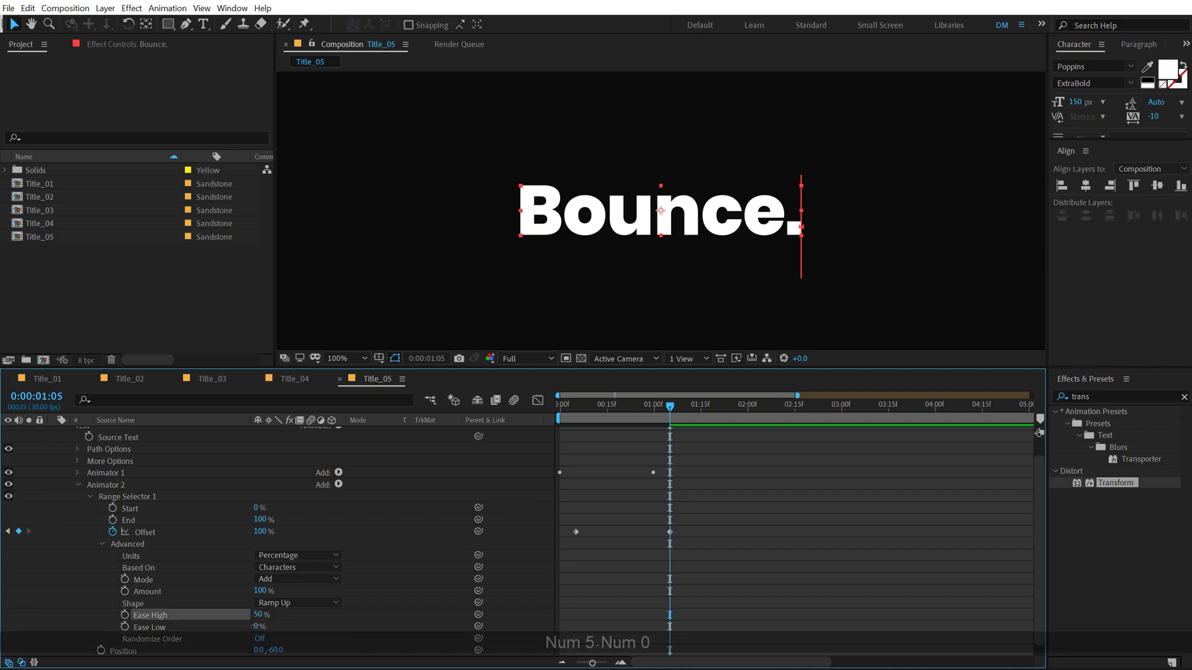
text(50)
click(359, 600)
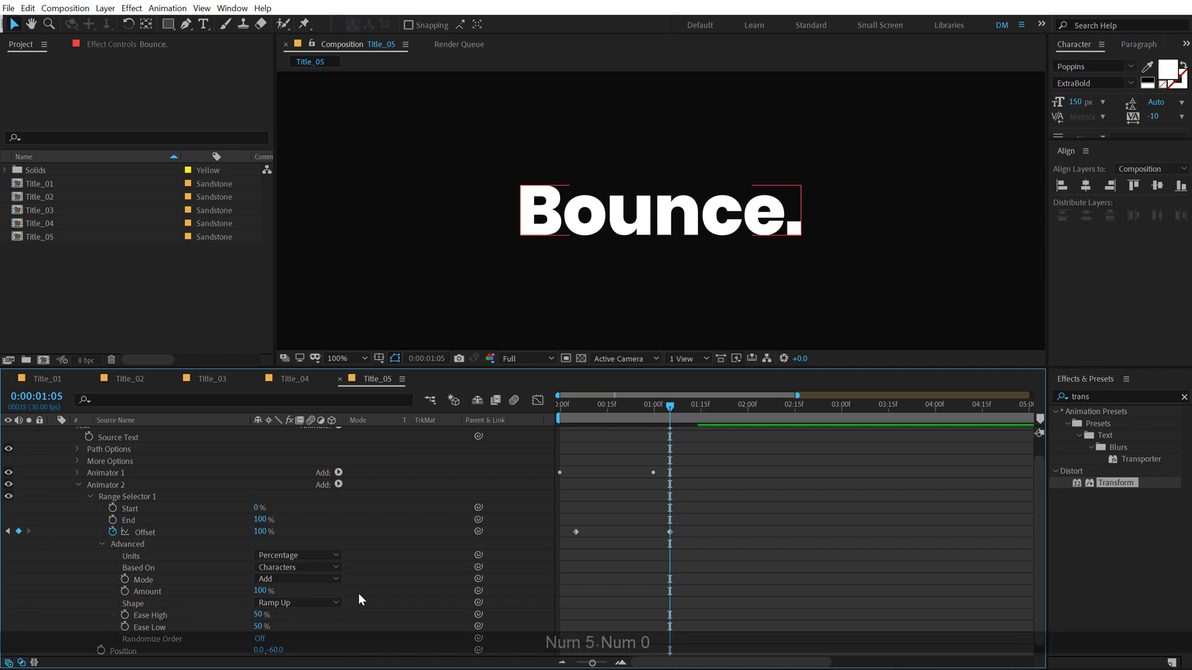
Preview the "Bounce." animation from the start, end the work area at 0:00:01:23 and play the shortened range
click(564, 404)
key(space)
key(space)
key(space)
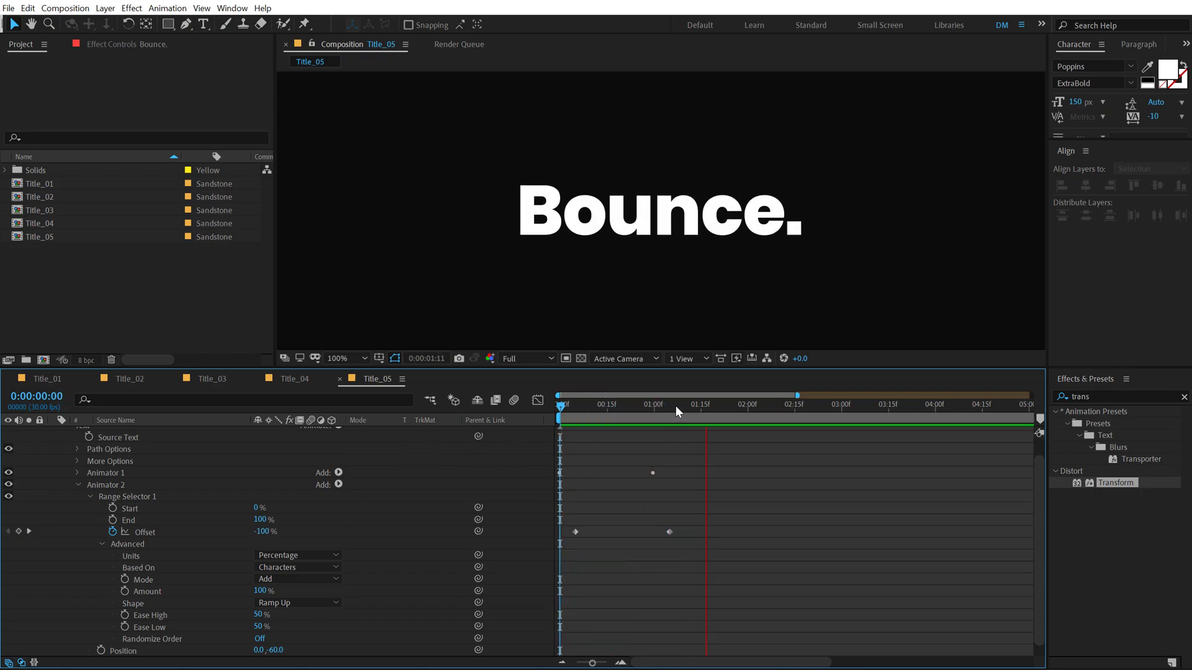
drag(675, 405, 726, 415)
key(n)
key(space)
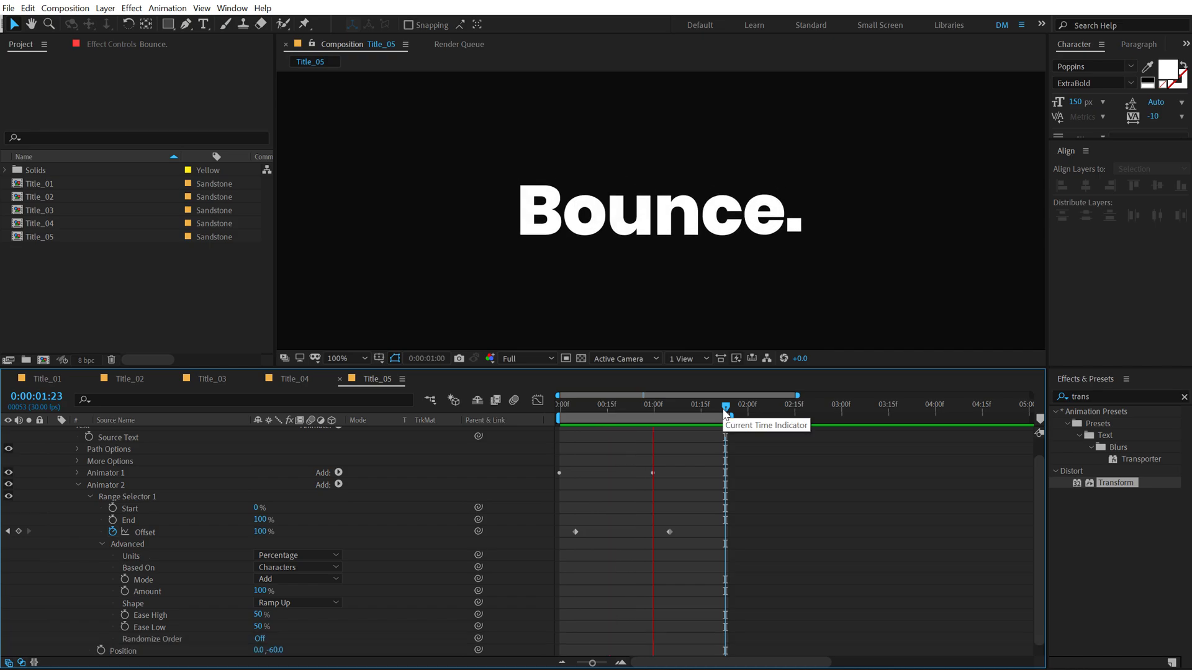